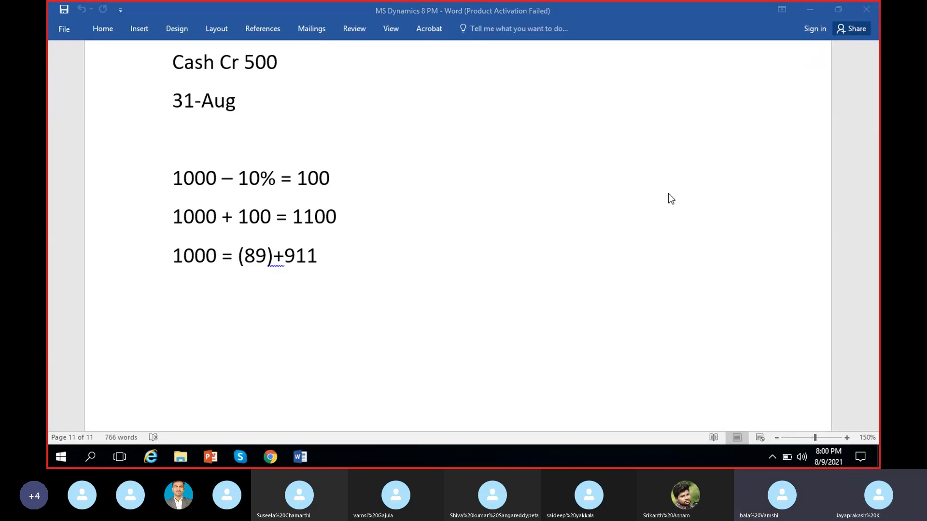
pyautogui.scroll(2, 623, 187)
pyautogui.scroll(-5, 623, 186)
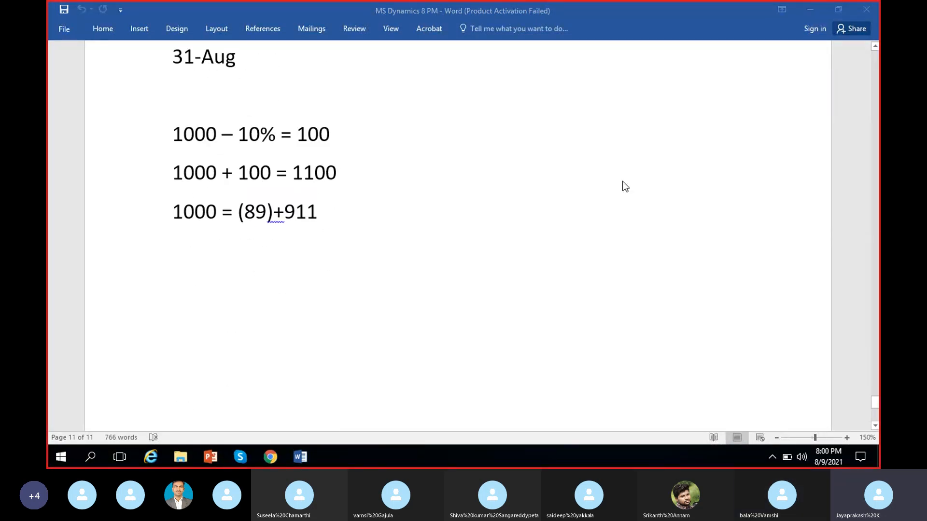
pyautogui.scroll(5, 630, 208)
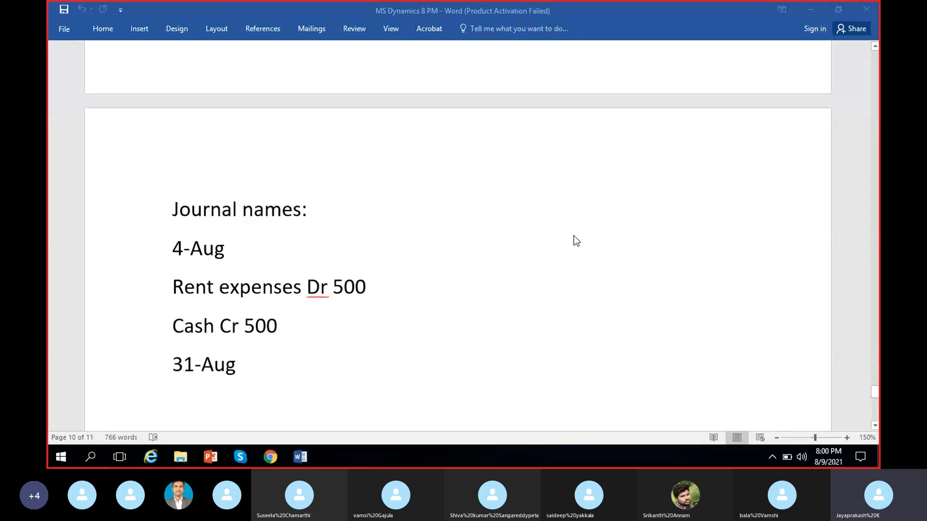
pyautogui.click(531, 245)
pyautogui.scroll(-2, 560, 247)
pyautogui.scroll(-4, 559, 247)
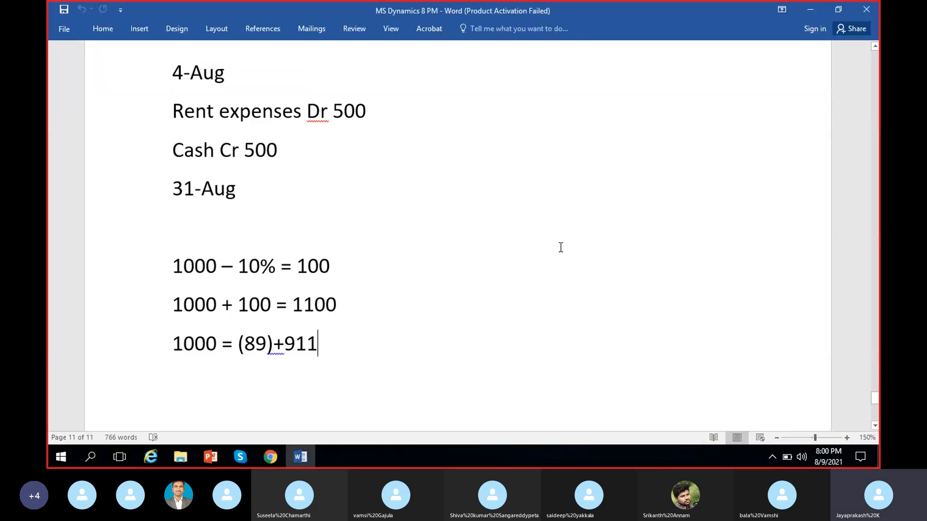
# - Switch to Dynamics 365 in Chrome and change the active company to MRF, Madras Rubber Factory
pyautogui.click(271, 456)
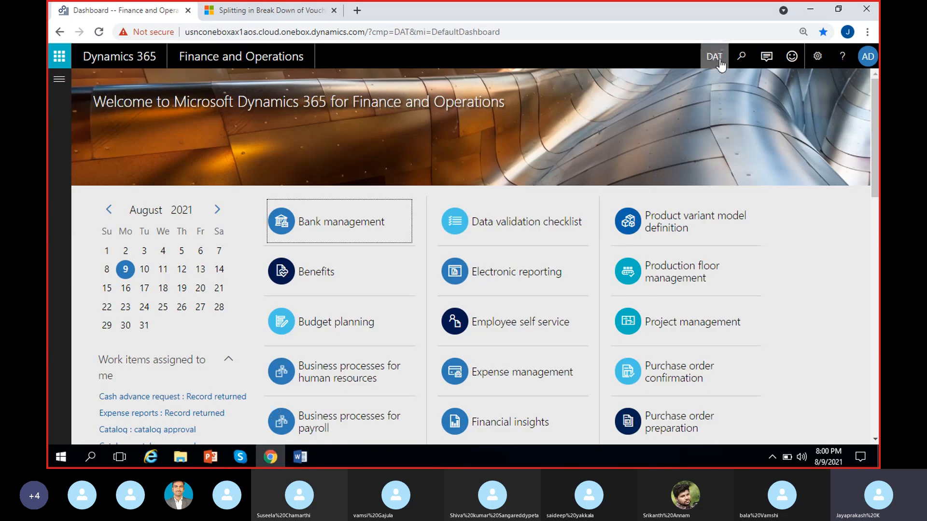
pyautogui.click(714, 57)
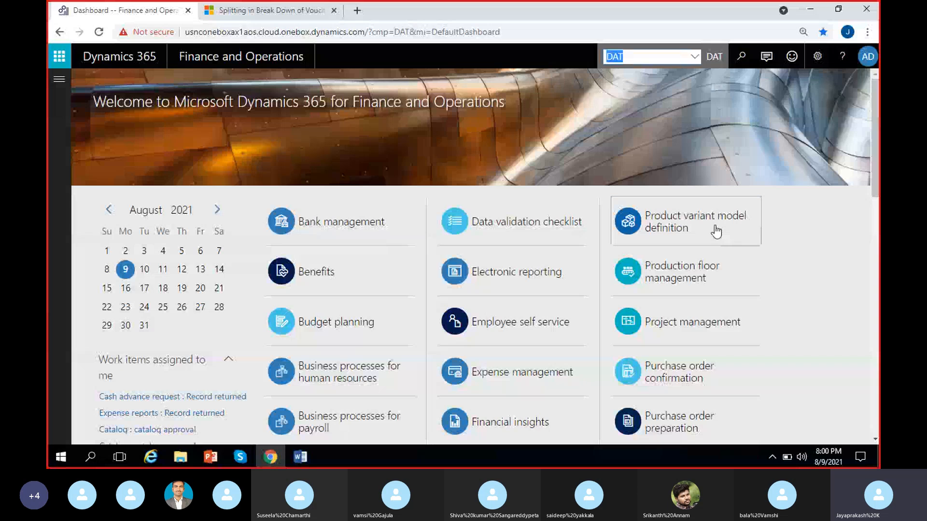
pyautogui.write('MRF')
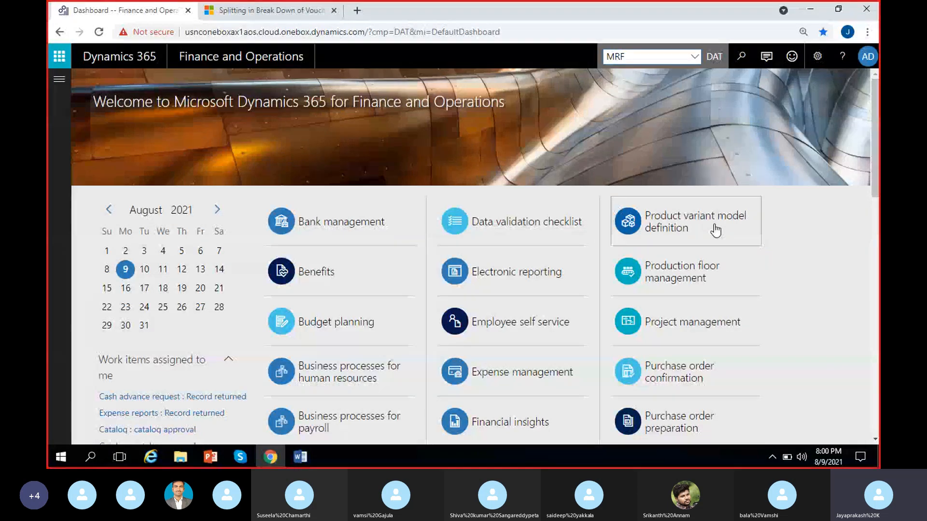
pyautogui.press('Return')
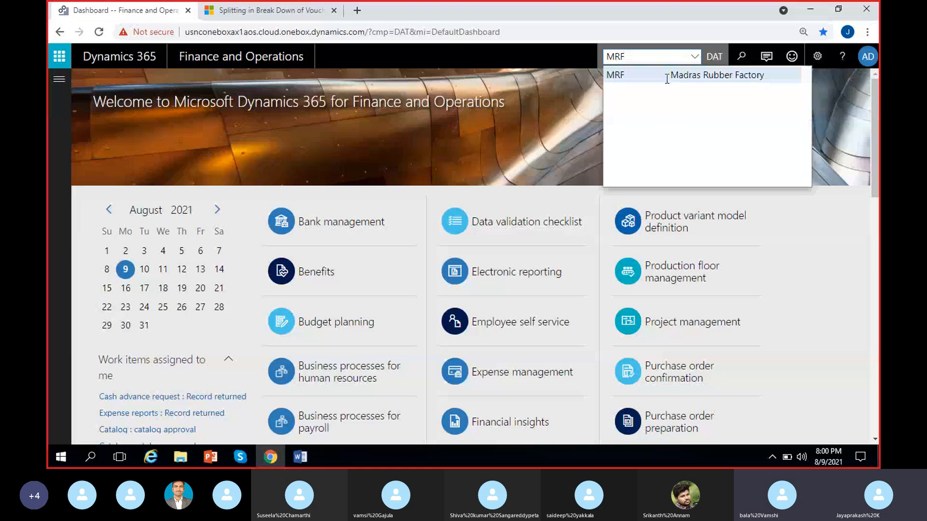
pyautogui.click(665, 79)
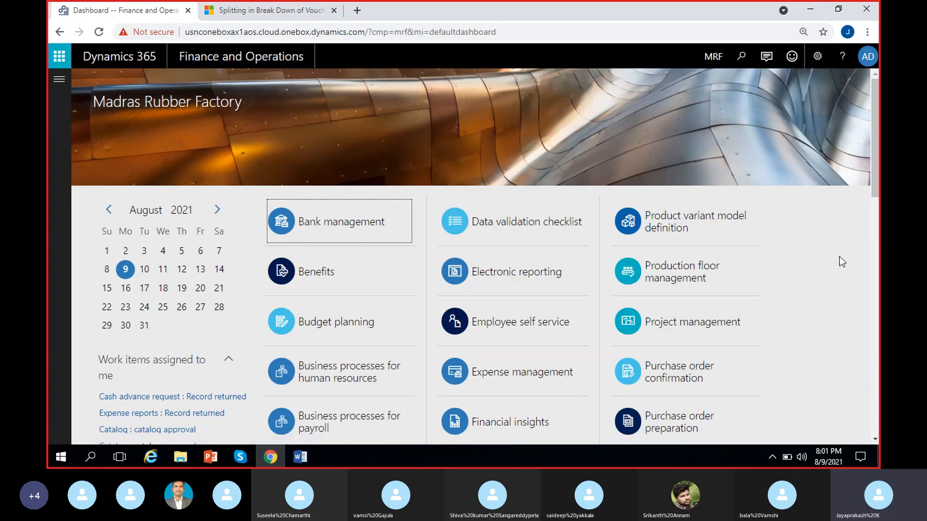
# - Expand the Dynamics 365 navigation pane with its favorites and module list
pyautogui.click(63, 85)
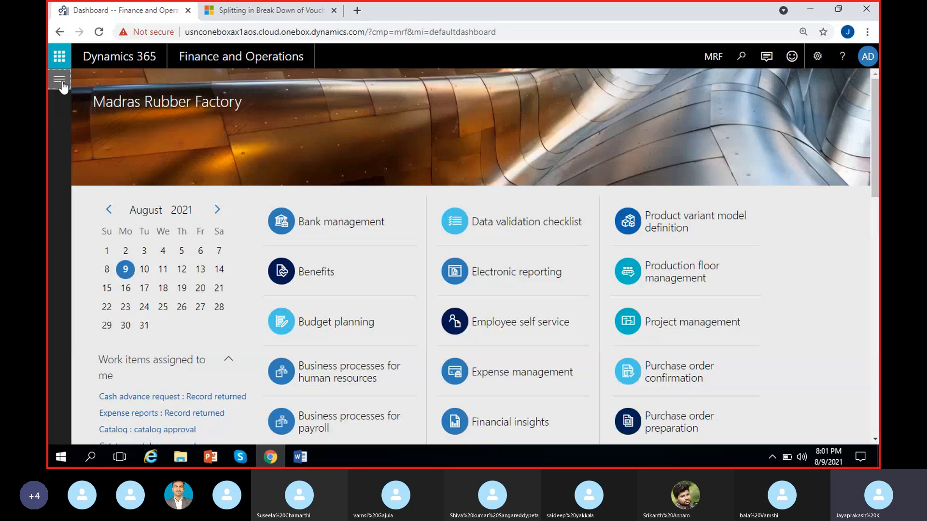
pyautogui.scroll(-3, 97, 227)
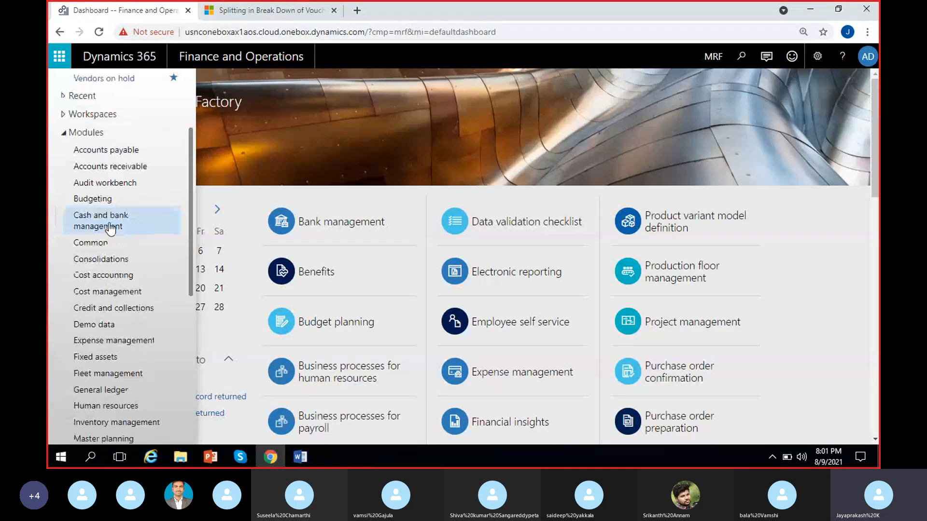
pyautogui.scroll(3, 111, 227)
pyautogui.click(181, 458)
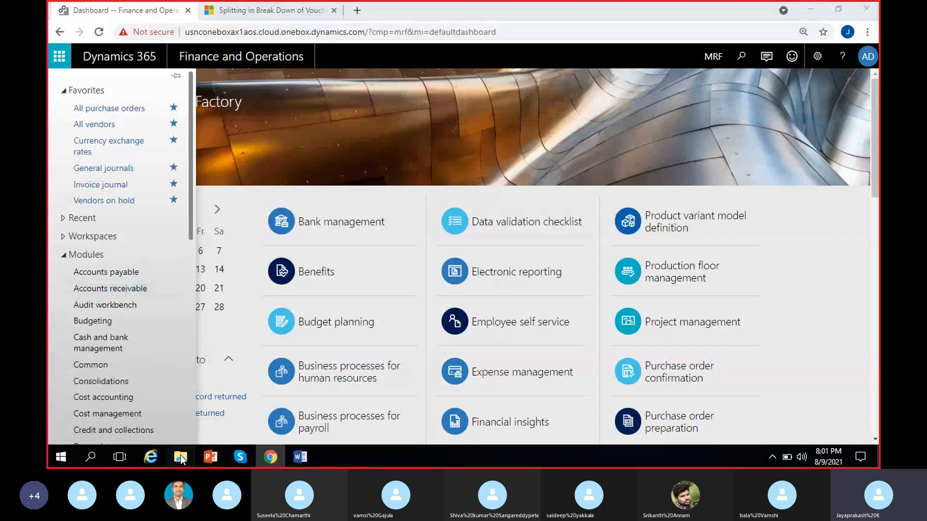
pyautogui.click(300, 457)
pyautogui.scroll(5, 246, 273)
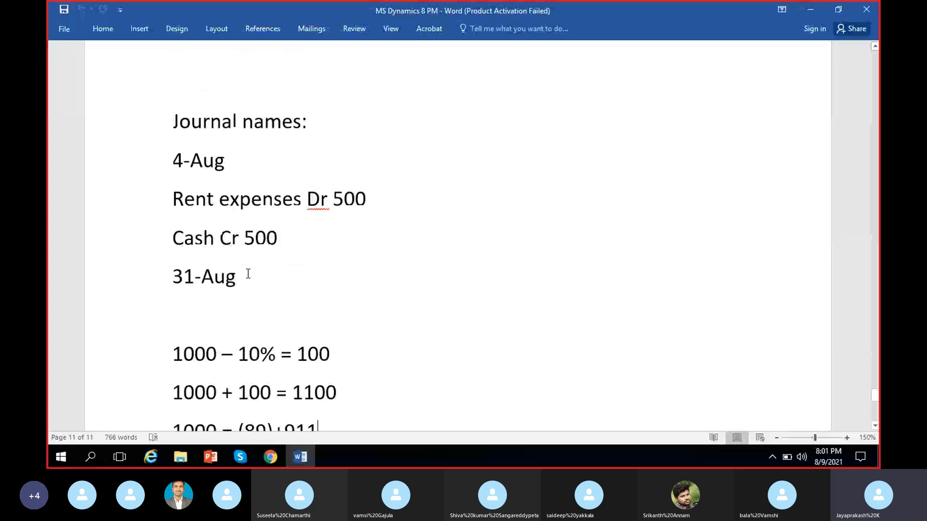
pyautogui.scroll(-3, 248, 271)
pyautogui.hotkey('alt', 'Tab')
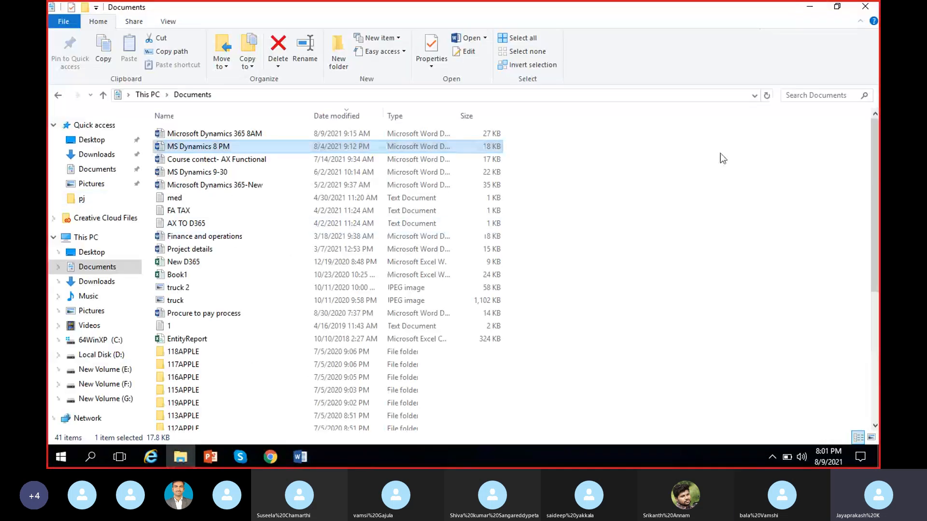
pyautogui.click(813, 7)
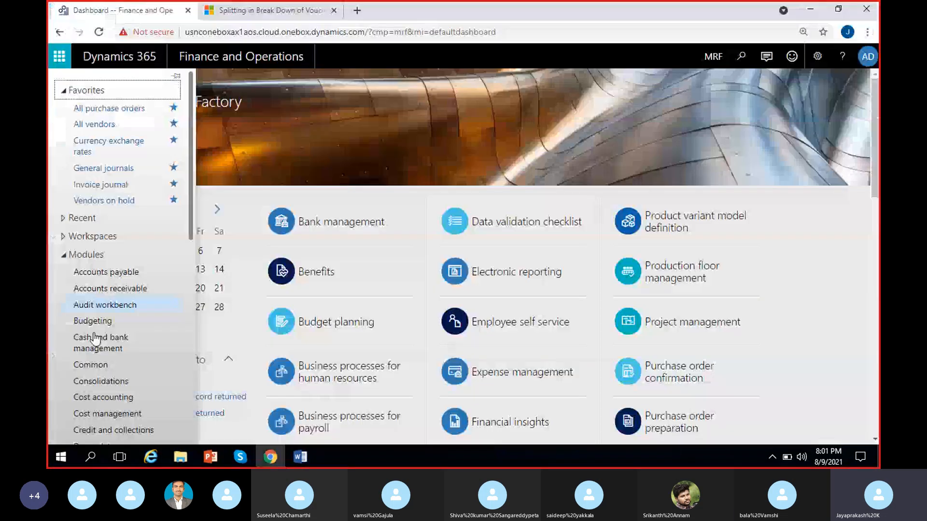
# - Open the General journals list in the General ledger module
pyautogui.scroll(-3, 95, 339)
pyautogui.click(95, 391)
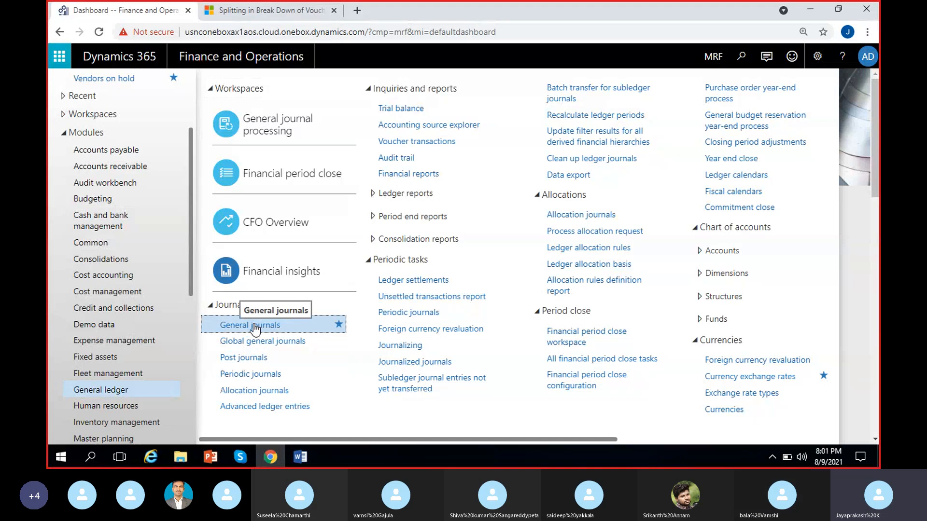
pyautogui.click(254, 326)
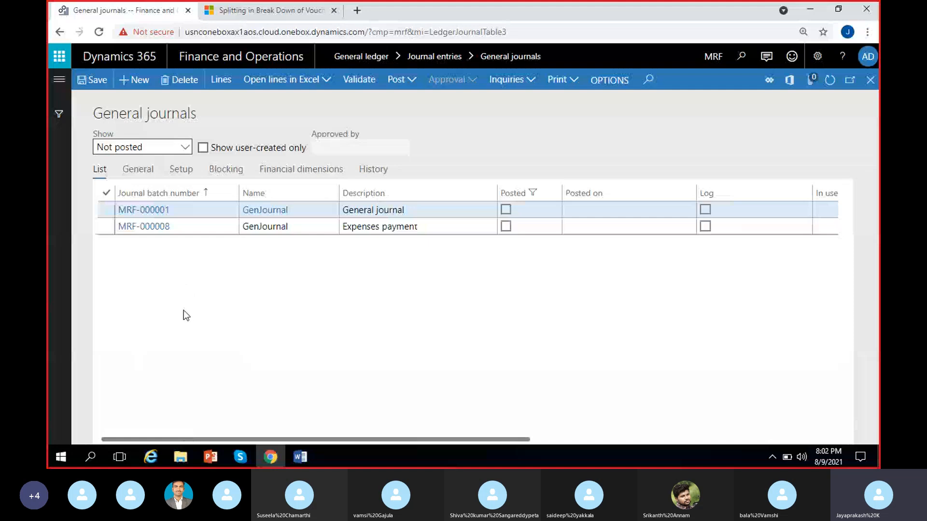
# - View the posted general journals and set the list filter back to Not posted
pyautogui.click(185, 146)
pyautogui.click(121, 196)
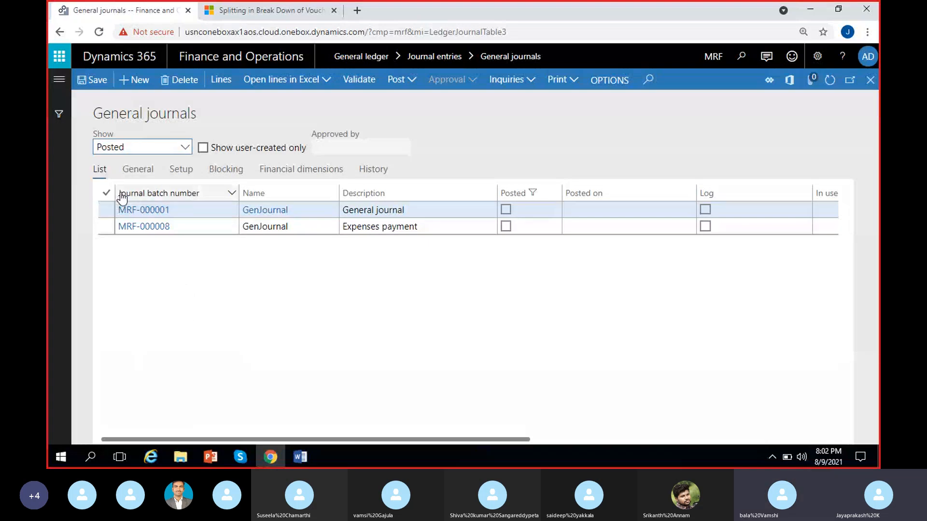
pyautogui.click(222, 276)
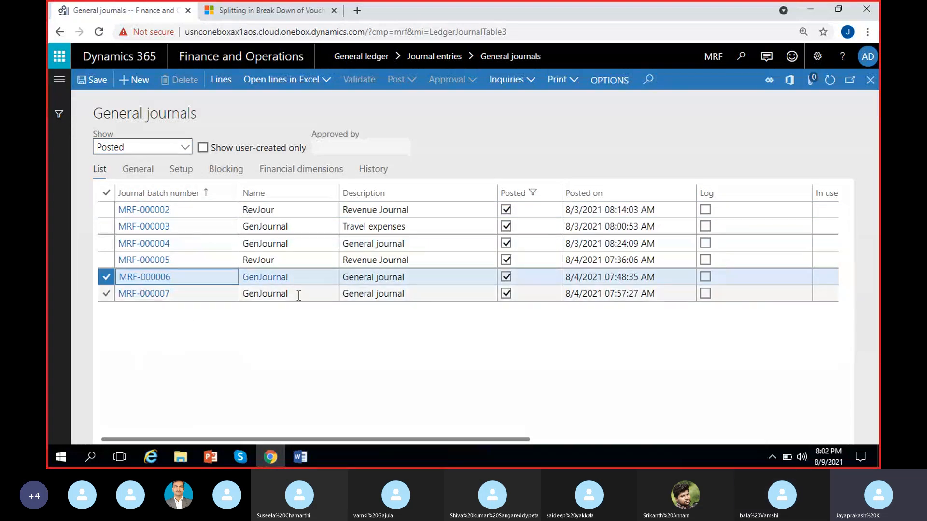
pyautogui.click(186, 148)
pyautogui.click(140, 180)
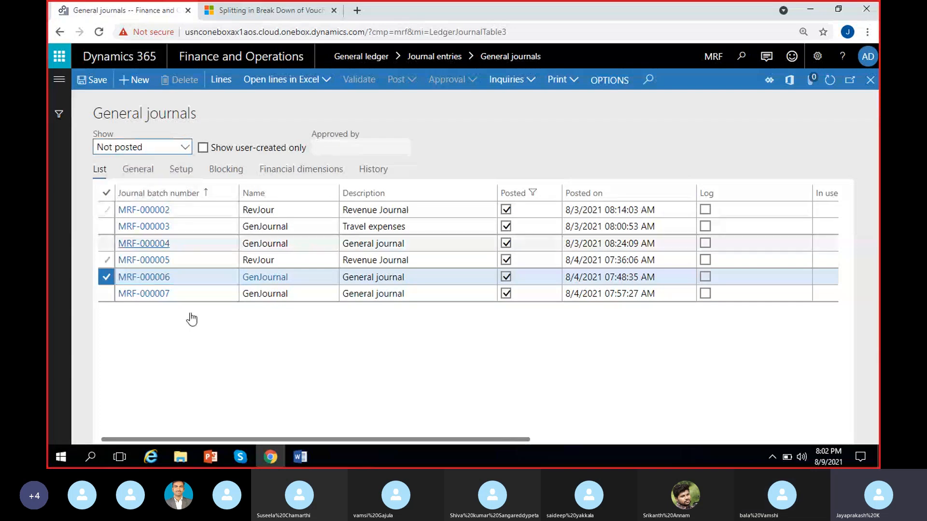
# - Review the general and setup details of the first unposted journal and turn off Amounts include sales tax
pyautogui.click(138, 173)
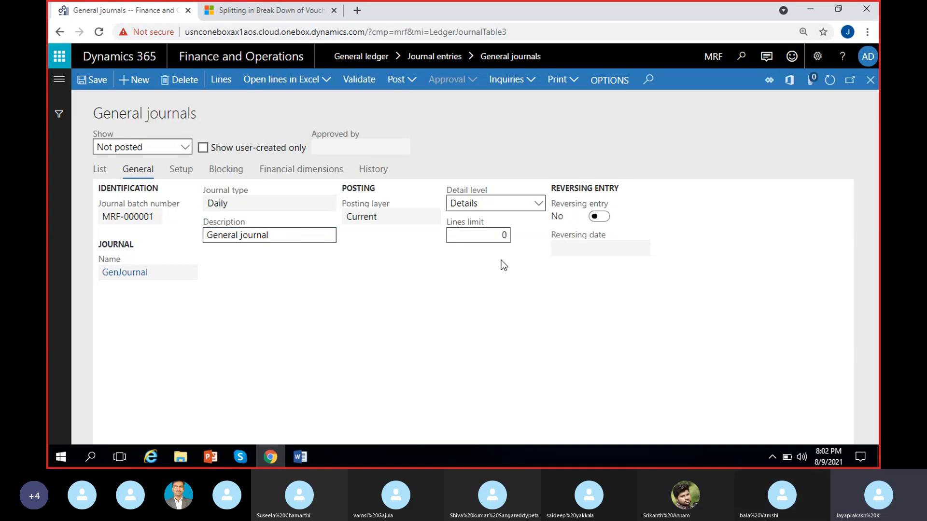
pyautogui.click(474, 237)
pyautogui.click(176, 170)
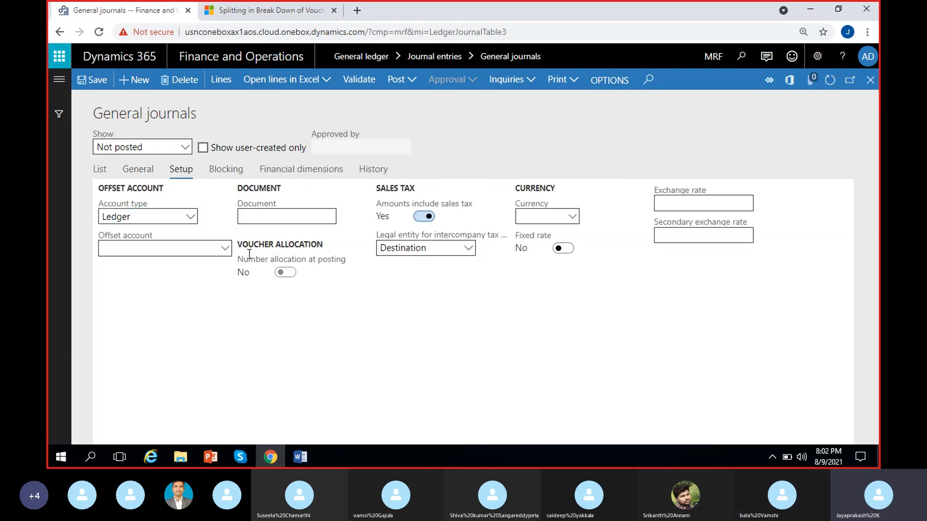
pyautogui.click(179, 248)
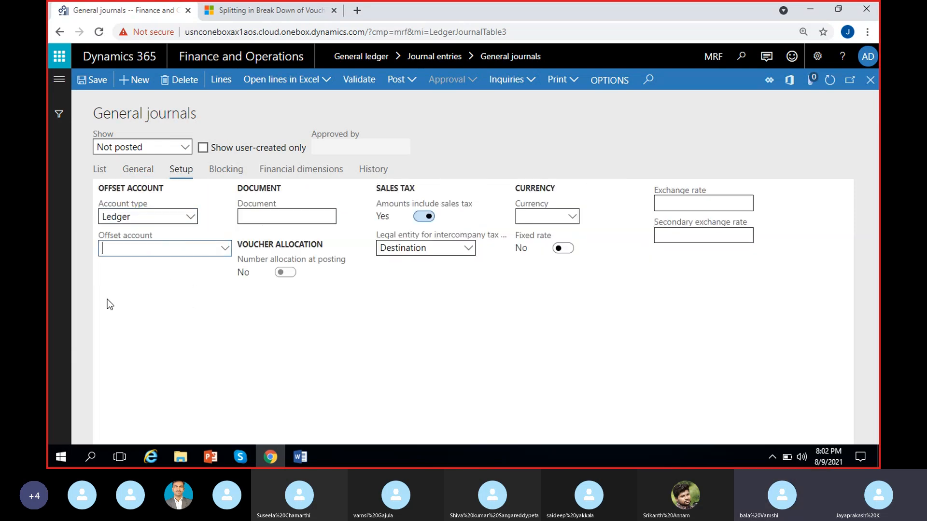
pyautogui.click(211, 305)
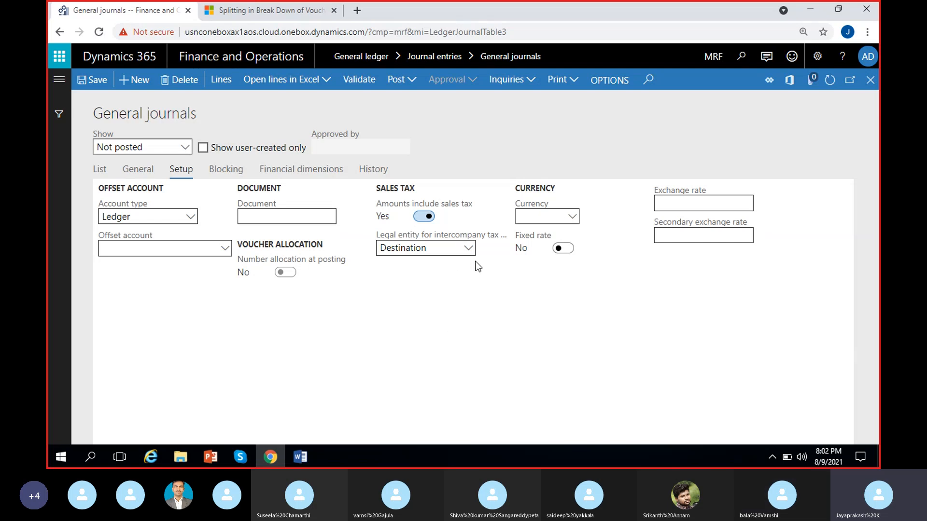
pyautogui.click(424, 216)
# - Switch to the Word notes and examine the 10% tax calculations, highlighting the amounts in the line splitting 1000 into 89 and 911
pyautogui.click(314, 453)
pyautogui.scroll(3, 217, 258)
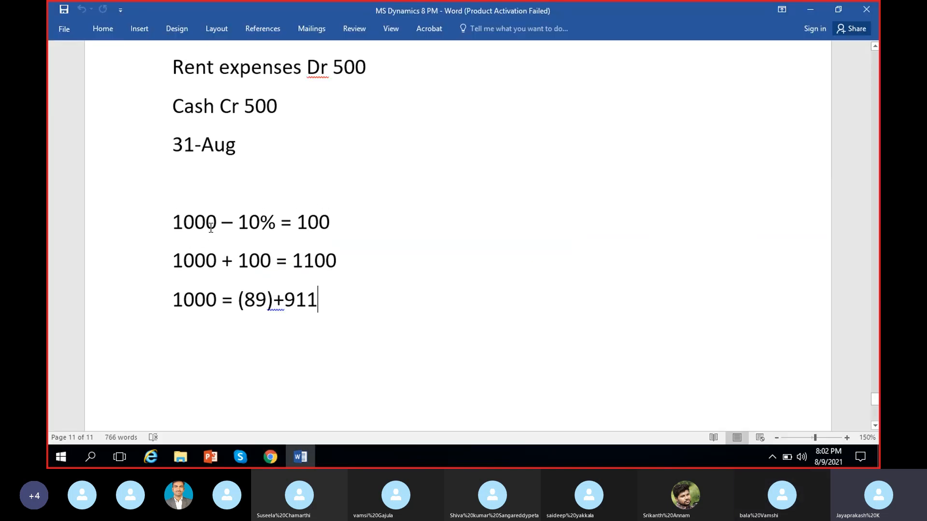
pyautogui.click(210, 227)
pyautogui.click(274, 451)
pyautogui.click(264, 453)
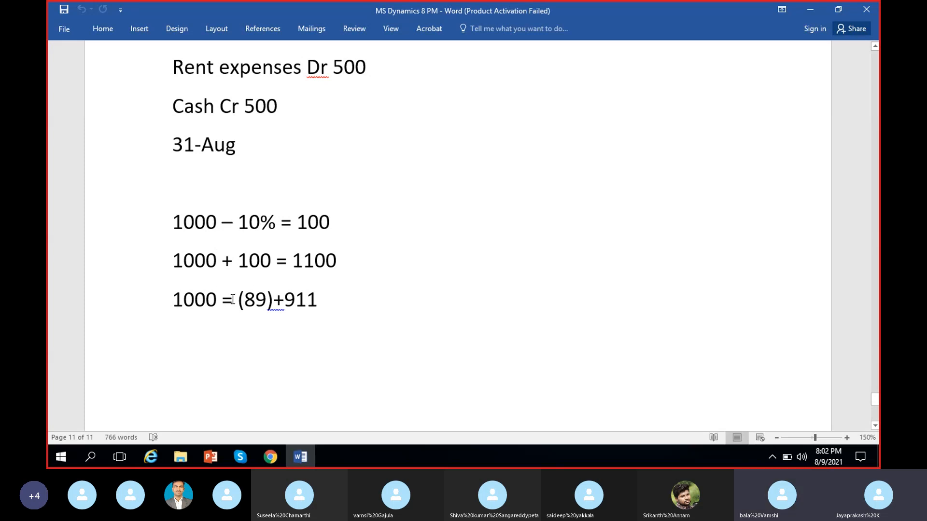
pyautogui.doubleClick(195, 300)
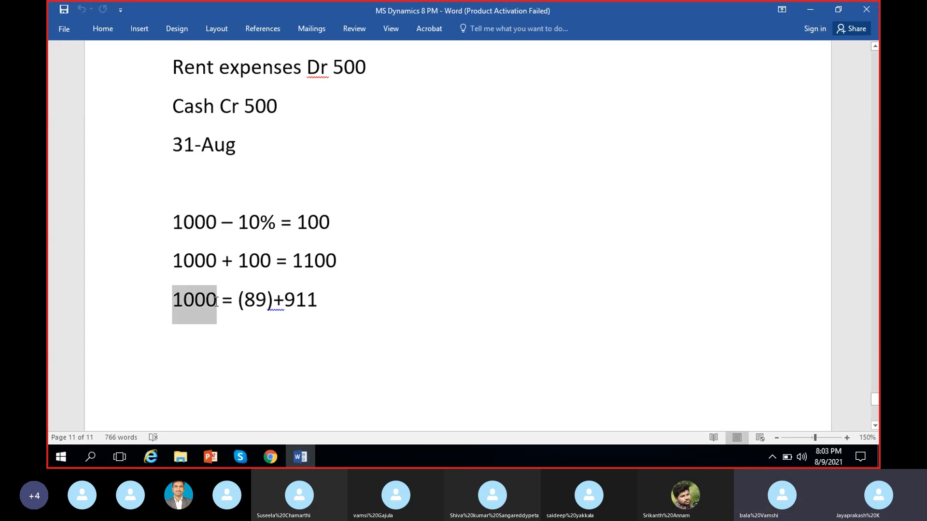
pyautogui.doubleClick(293, 300)
pyautogui.click(266, 301)
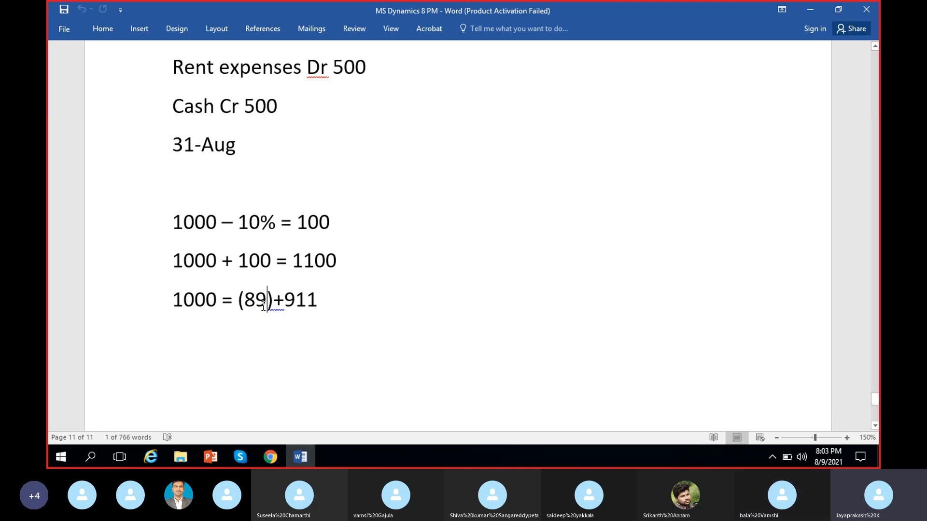
pyautogui.doubleClick(263, 304)
pyautogui.click(282, 323)
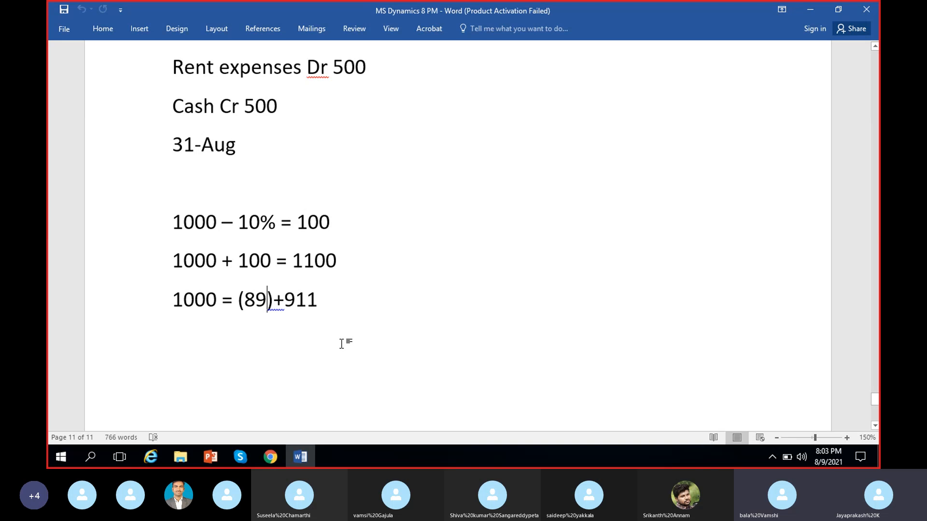
# - Return to Dynamics 365 and review the journal's blocking settings, financial dimensions and history
pyautogui.click(271, 457)
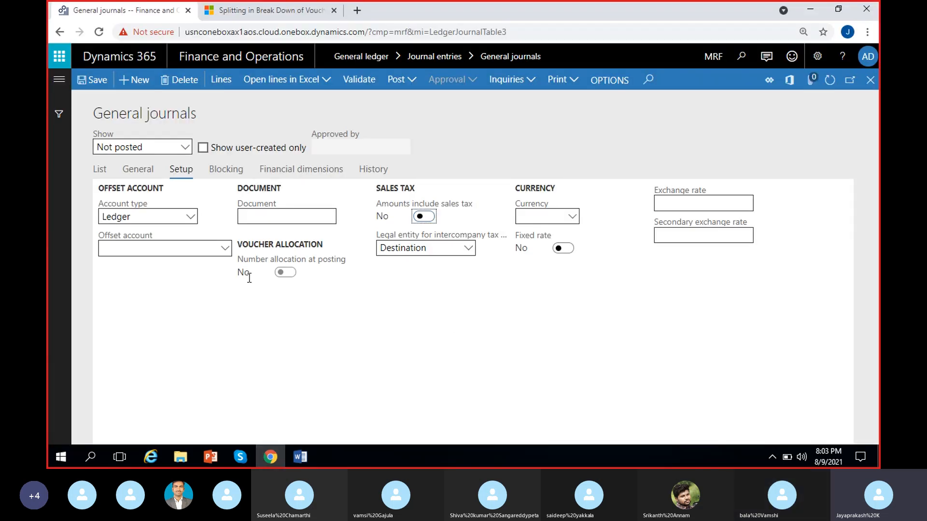
pyautogui.click(220, 173)
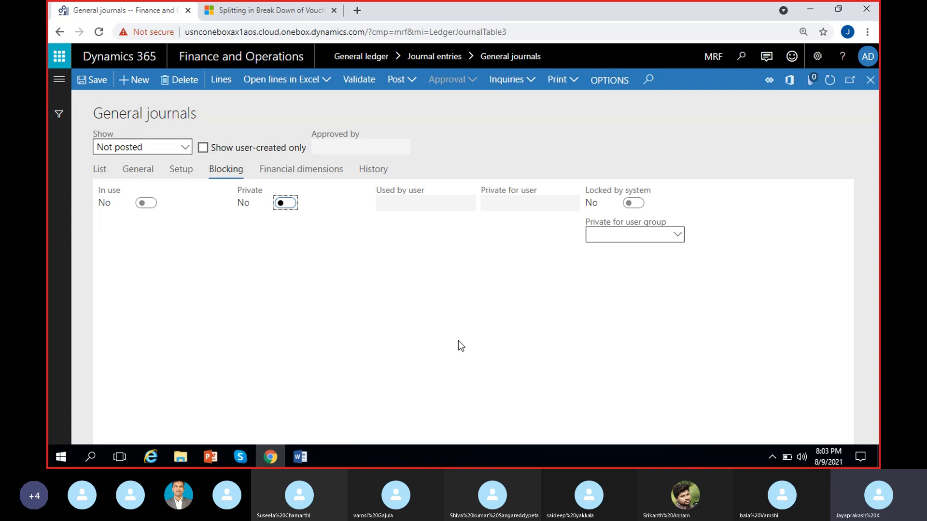
pyautogui.click(317, 171)
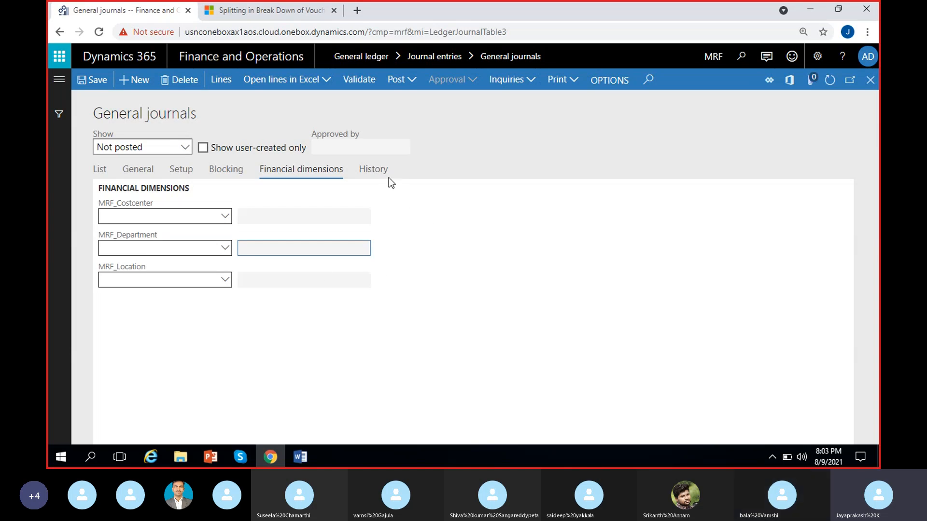
pyautogui.click(377, 173)
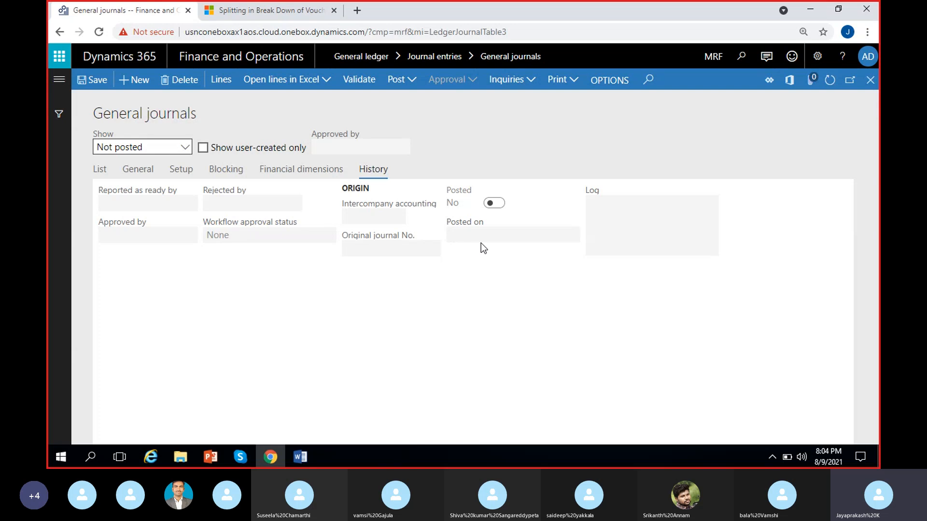
# - Go back to the list of unposted general journals and look through its columns
pyautogui.click(100, 170)
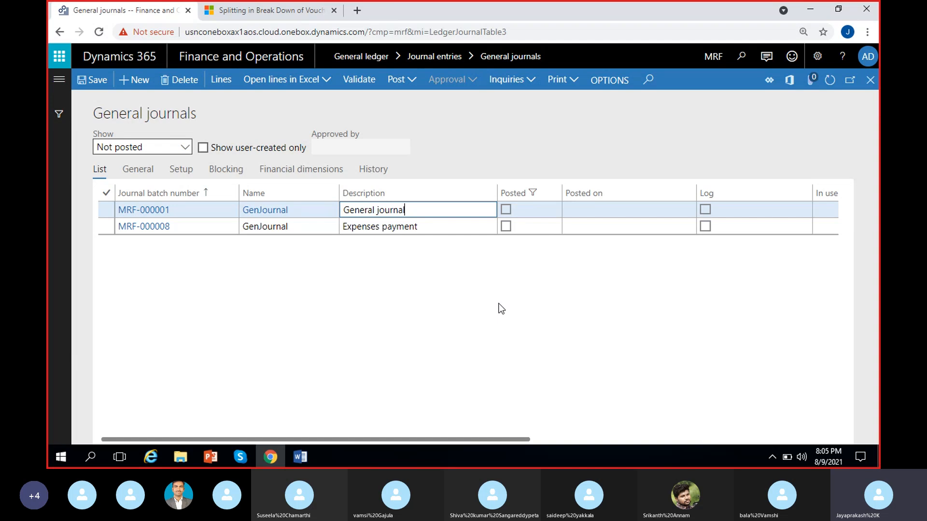
pyautogui.click(486, 303)
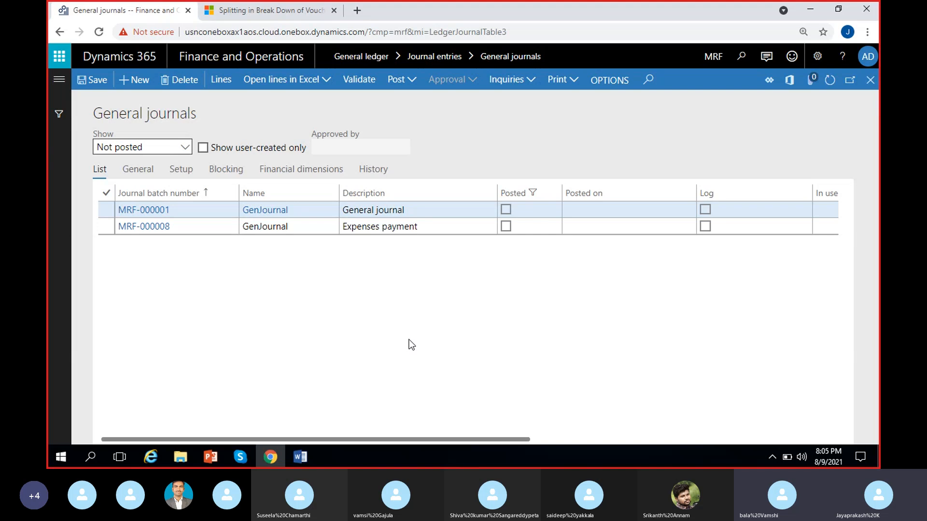
pyautogui.hscroll(4, 361, 331)
pyautogui.hscroll(-4, 362, 331)
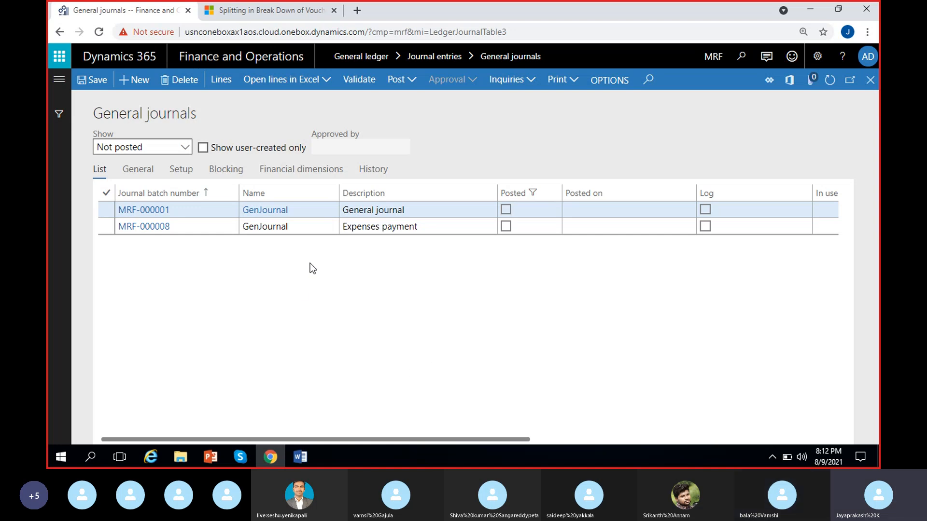
# - Open the journal lines of the unposted Expenses payment journal
pyautogui.click(403, 209)
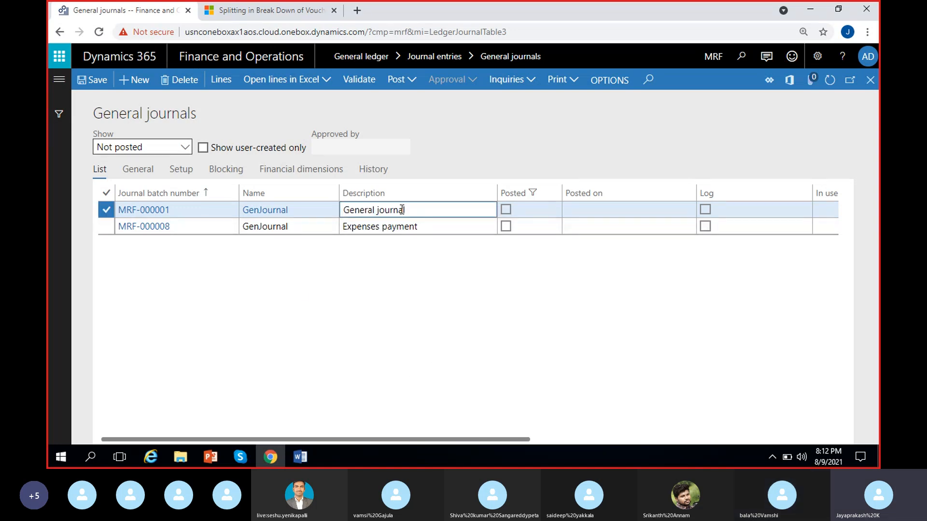
pyautogui.click(410, 230)
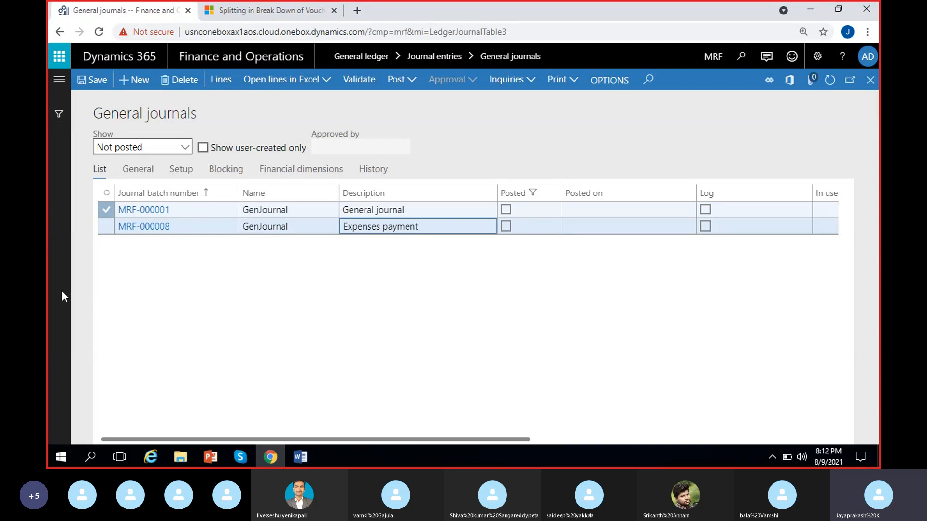
pyautogui.click(174, 230)
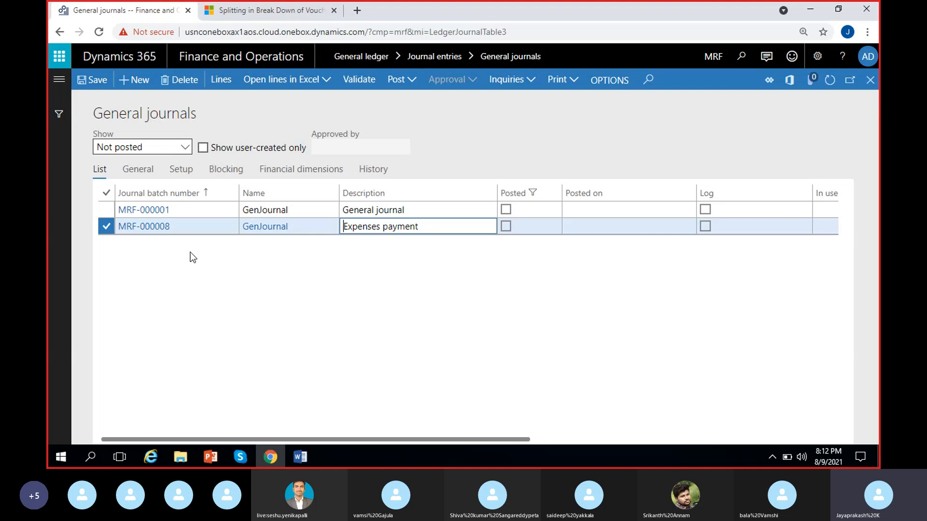
pyautogui.click(221, 83)
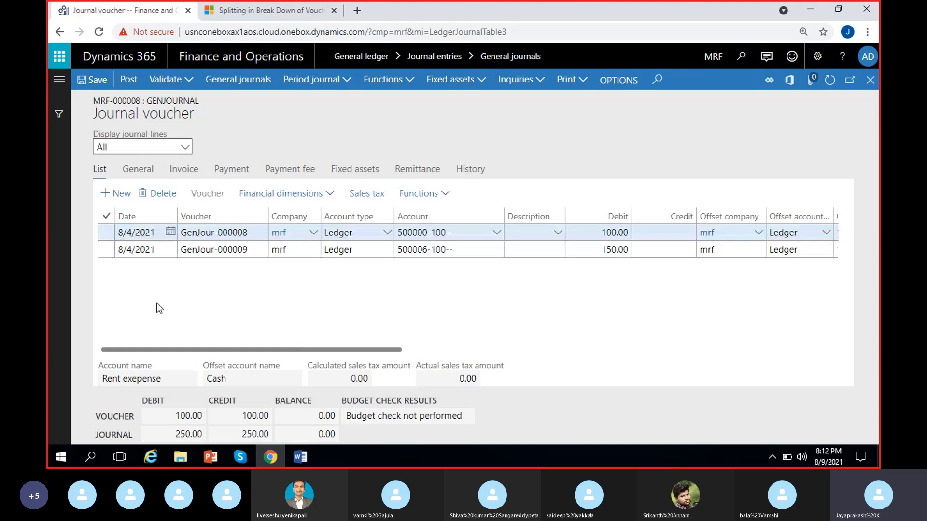
# - Examine the first voucher line's main account and financial dimensions, debit amount and offset company details
pyautogui.hscroll(3, 299, 304)
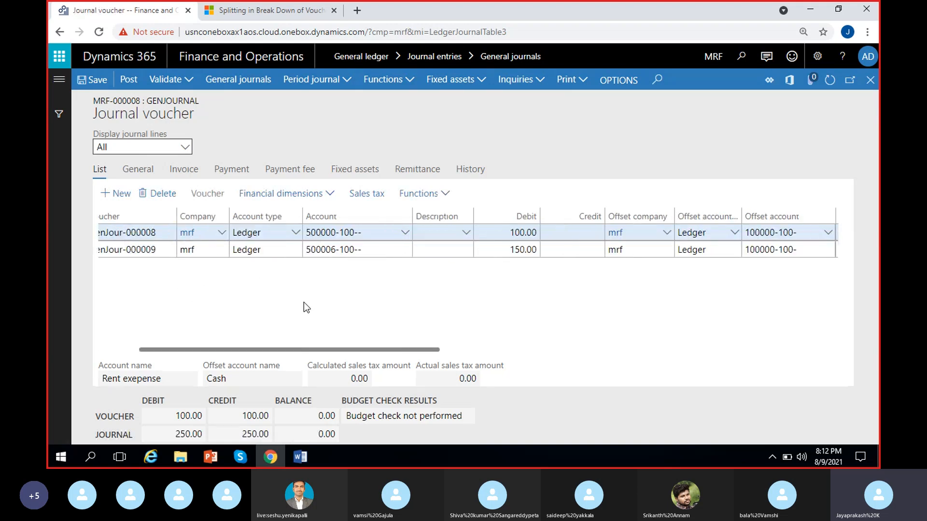
pyautogui.click(379, 233)
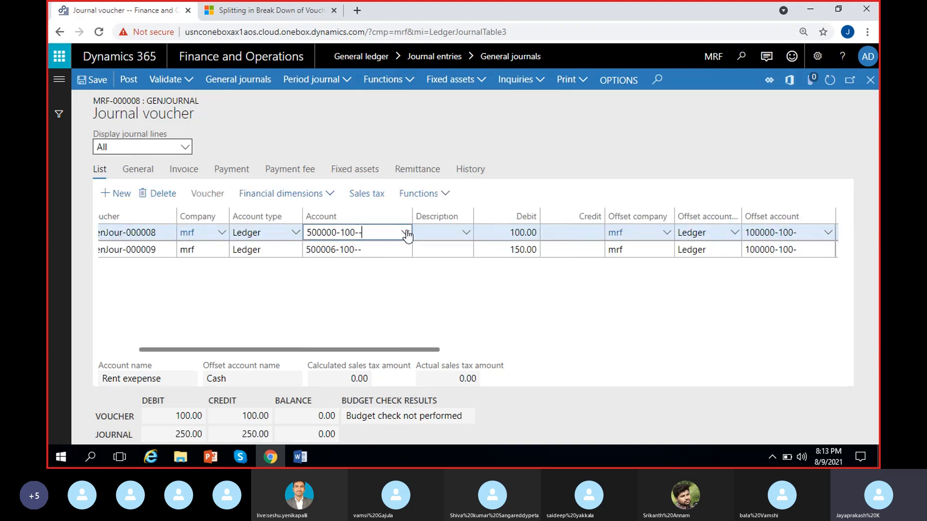
pyautogui.click(405, 234)
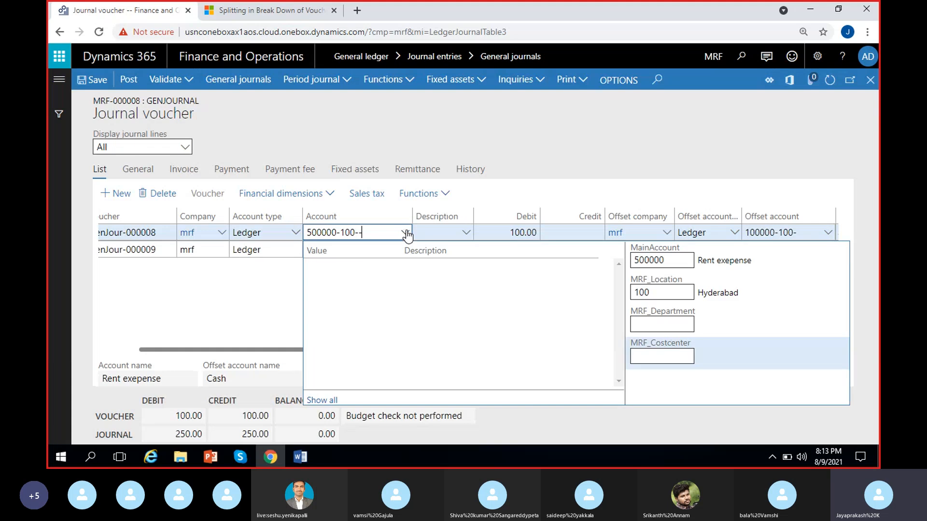
pyautogui.click(256, 317)
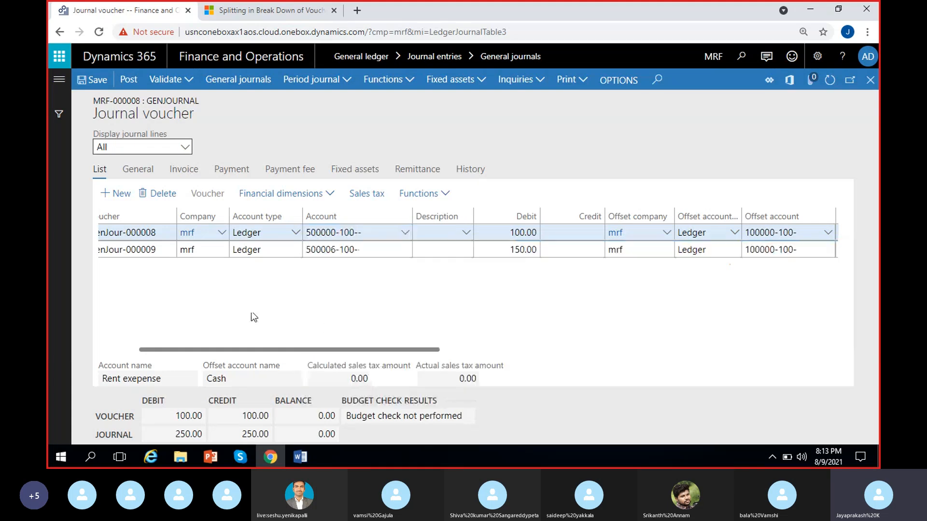
pyautogui.click(504, 232)
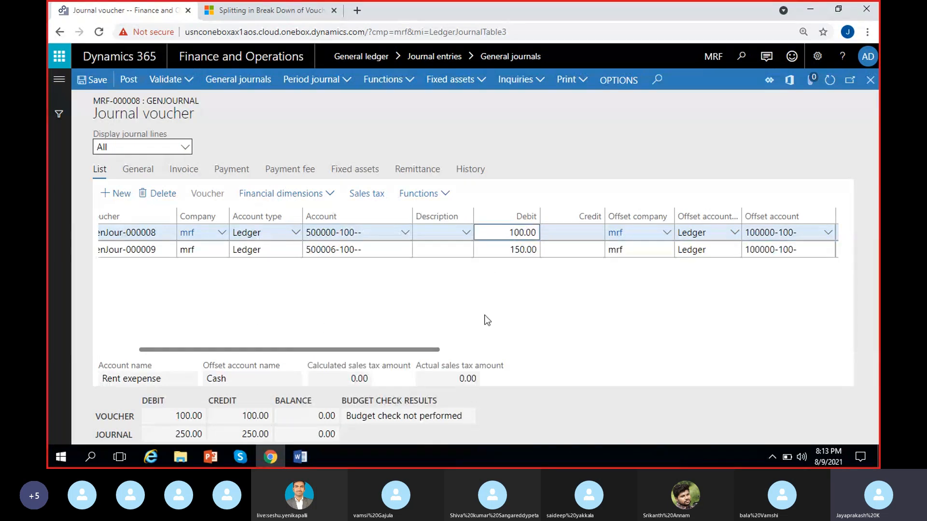
pyautogui.click(712, 233)
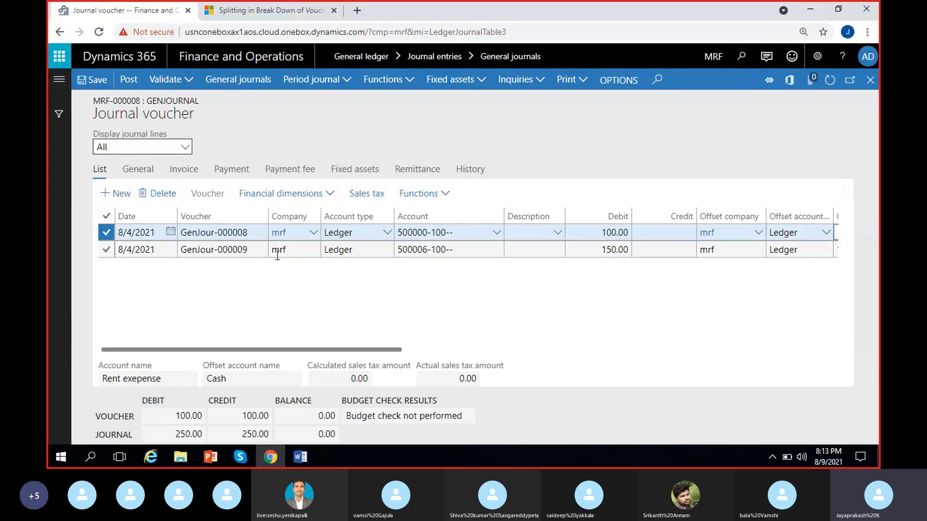
# - Examine the second voucher line's account dimensions, debit amount and offset account without changing them
pyautogui.click(261, 249)
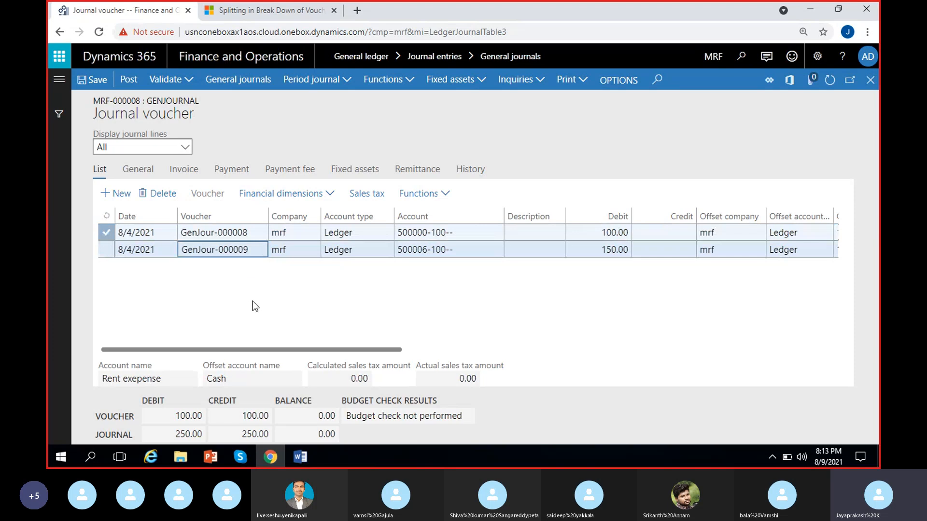
pyautogui.click(475, 248)
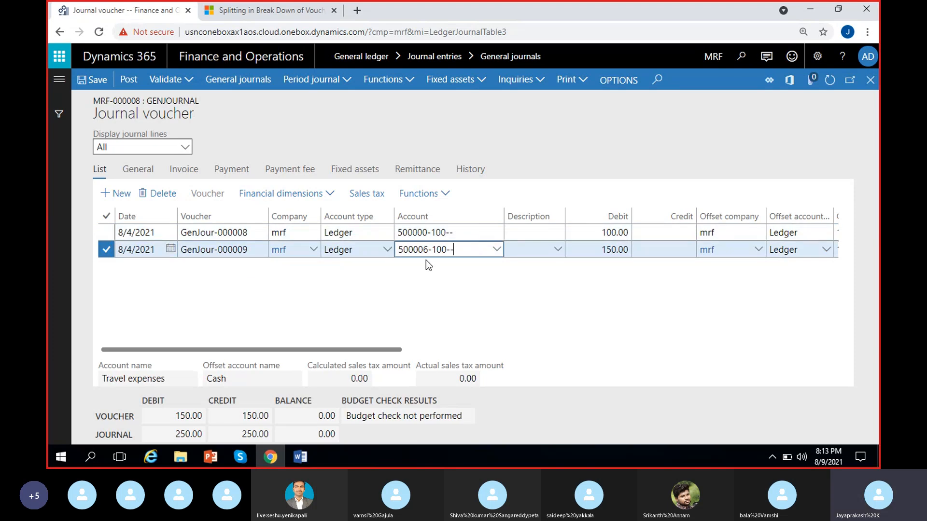
pyautogui.click(497, 249)
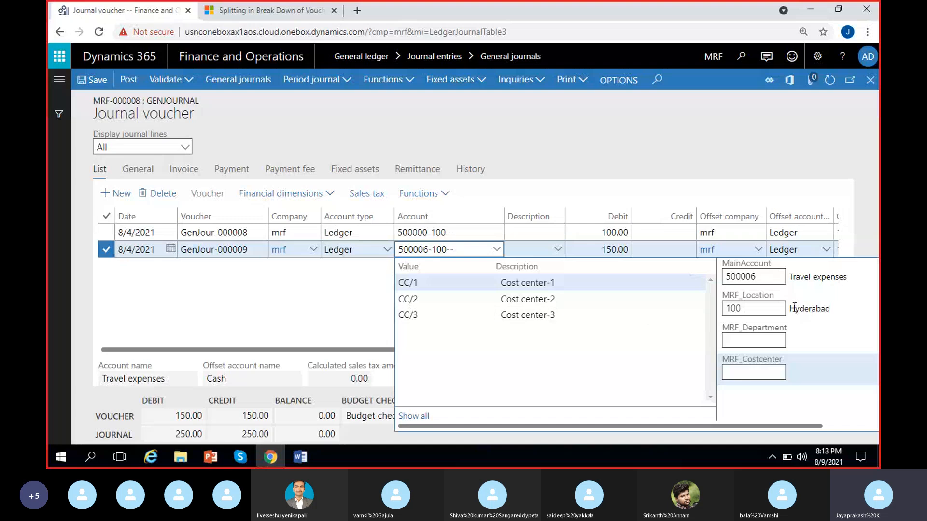
pyautogui.click(340, 304)
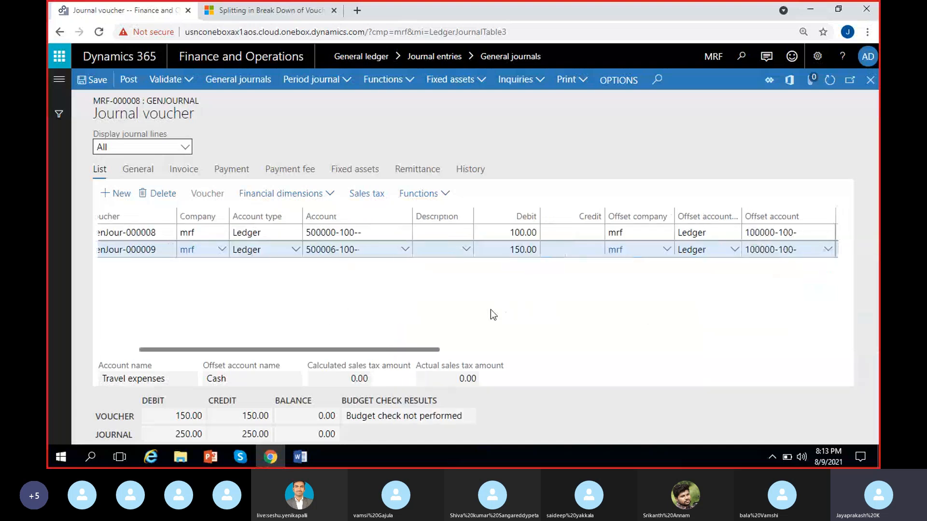
pyautogui.moveTo(506, 249); pyautogui.dragTo(551, 251)
pyautogui.click(545, 291)
pyautogui.hscroll(3, 543, 281)
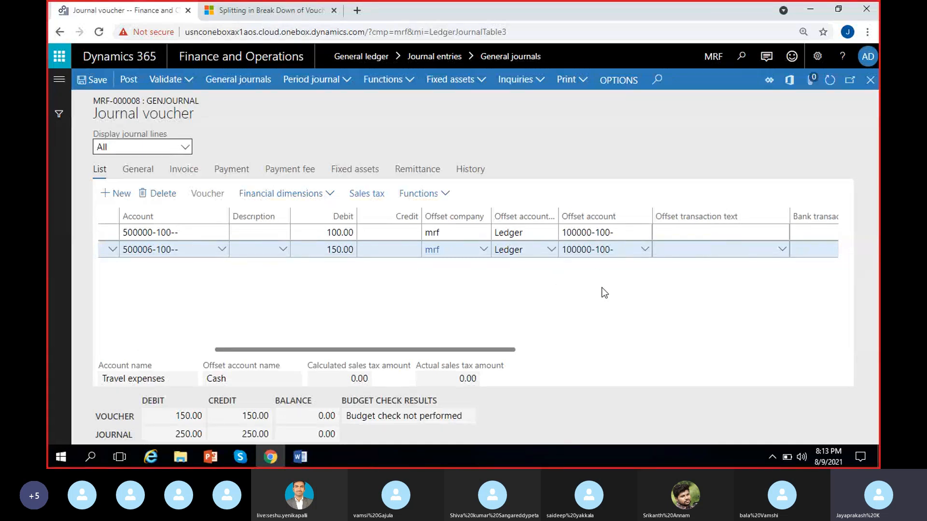
pyautogui.hscroll(-3, 400, 303)
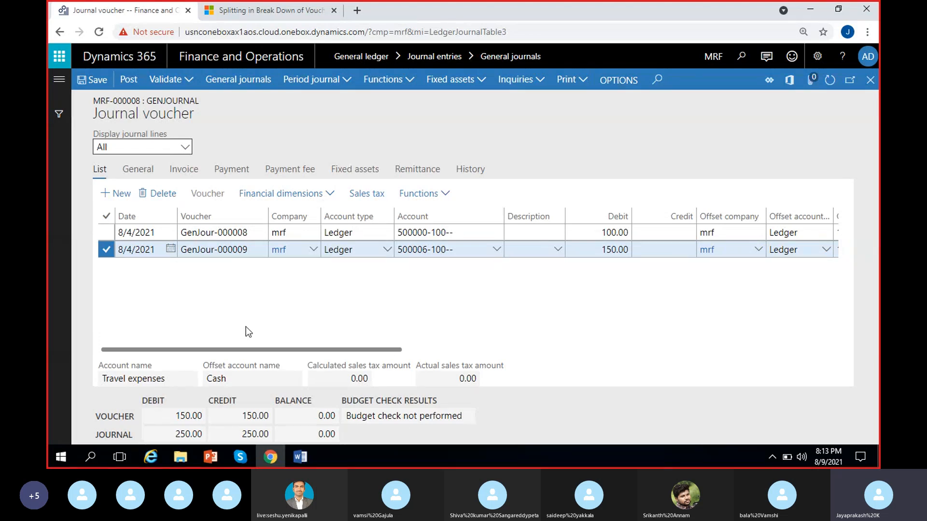
# - Compare the second line's voucher number and debit amount with the voucher-level debit, credit and balance totals
pyautogui.click(116, 419)
pyautogui.doubleClick(114, 435)
pyautogui.click(114, 416)
pyautogui.click(218, 253)
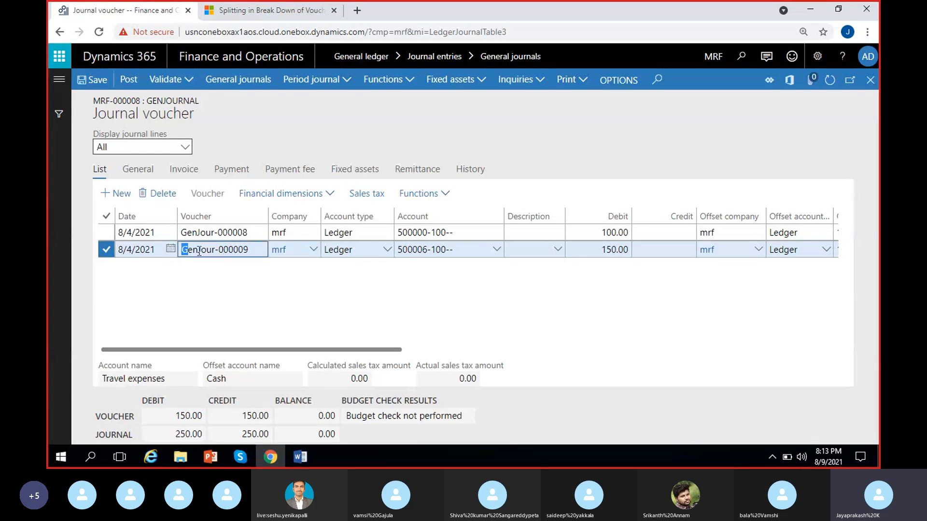
pyautogui.moveTo(182, 249); pyautogui.dragTo(274, 248)
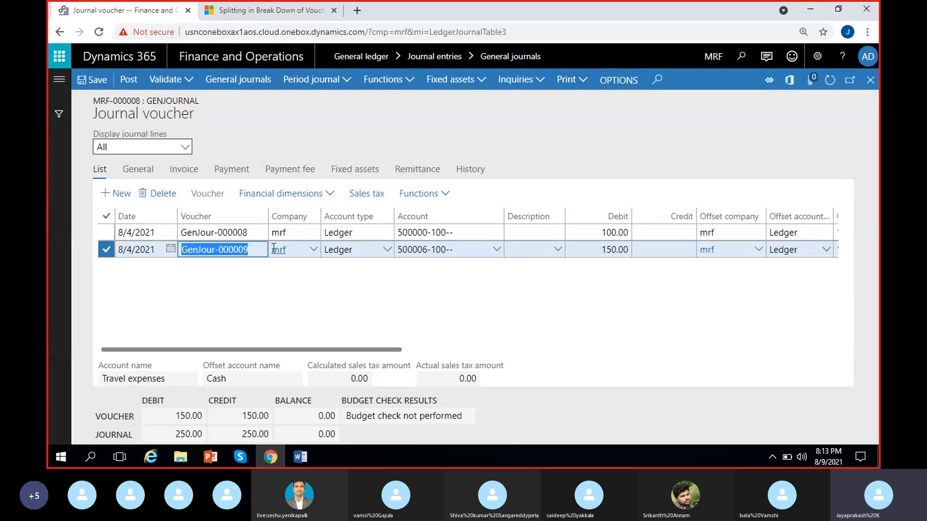
pyautogui.click(599, 250)
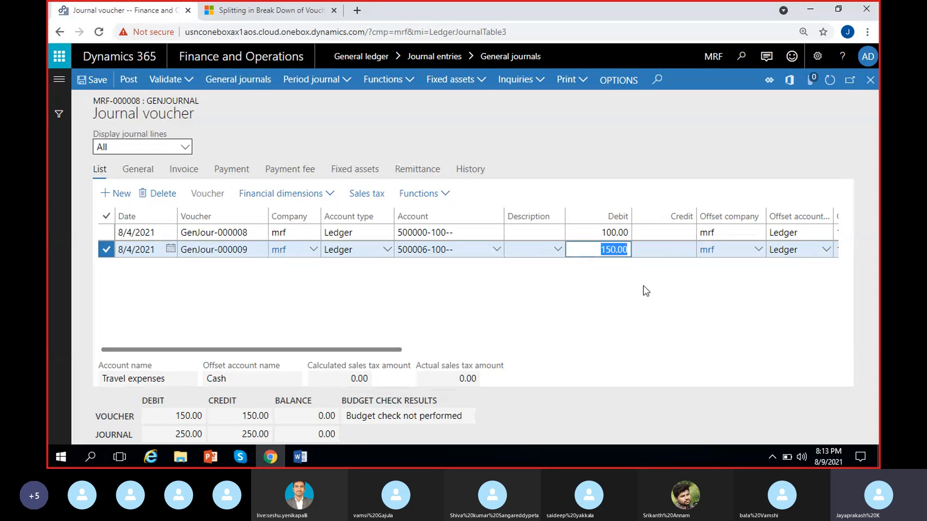
pyautogui.moveTo(195, 416); pyautogui.dragTo(174, 416)
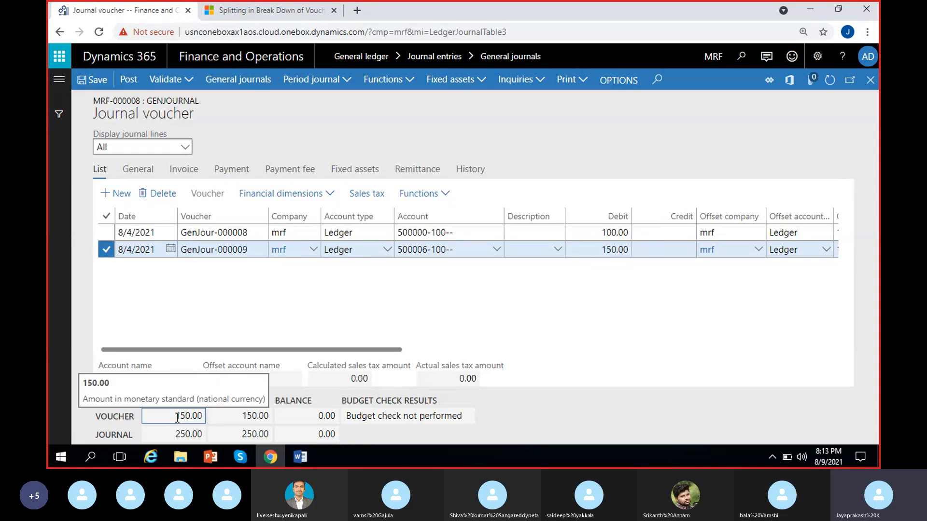
pyautogui.click(242, 415)
pyautogui.click(319, 416)
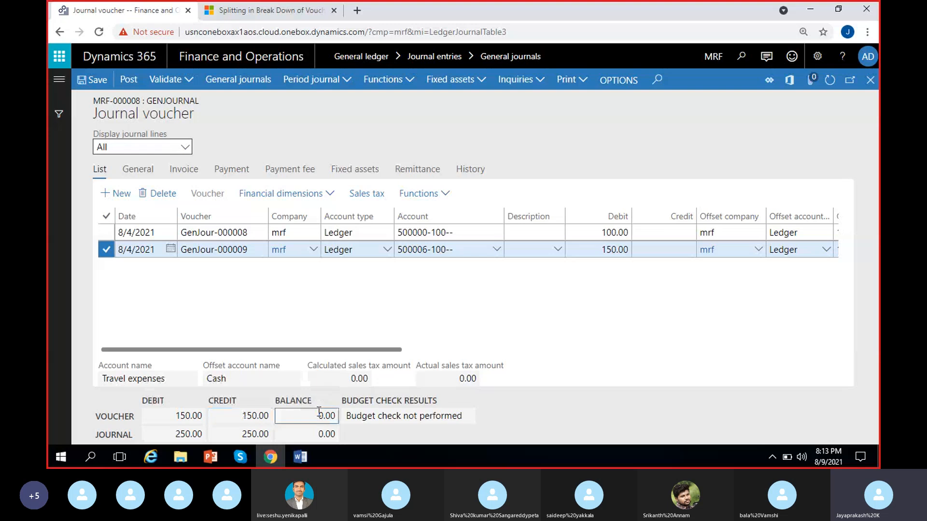
pyautogui.click(286, 418)
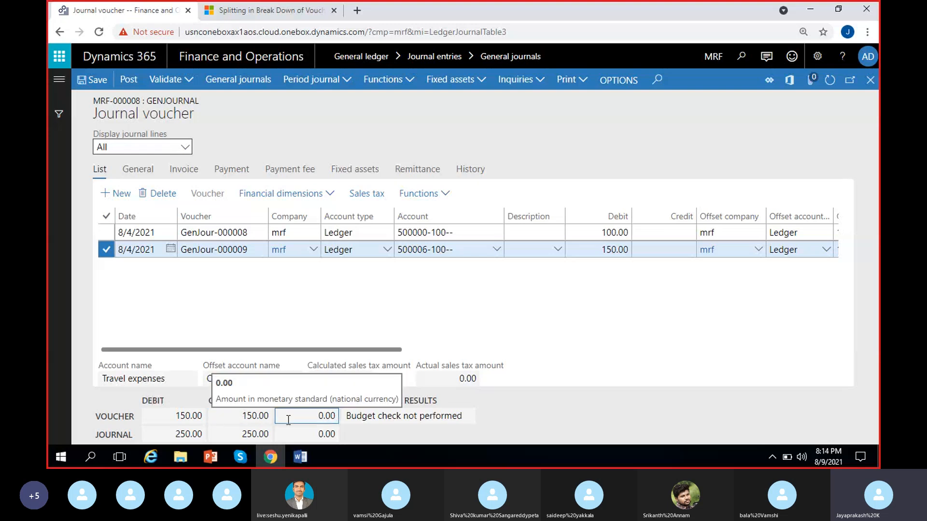
# - Check the journal-level debit and credit totals covering both voucher lines
pyautogui.click(104, 437)
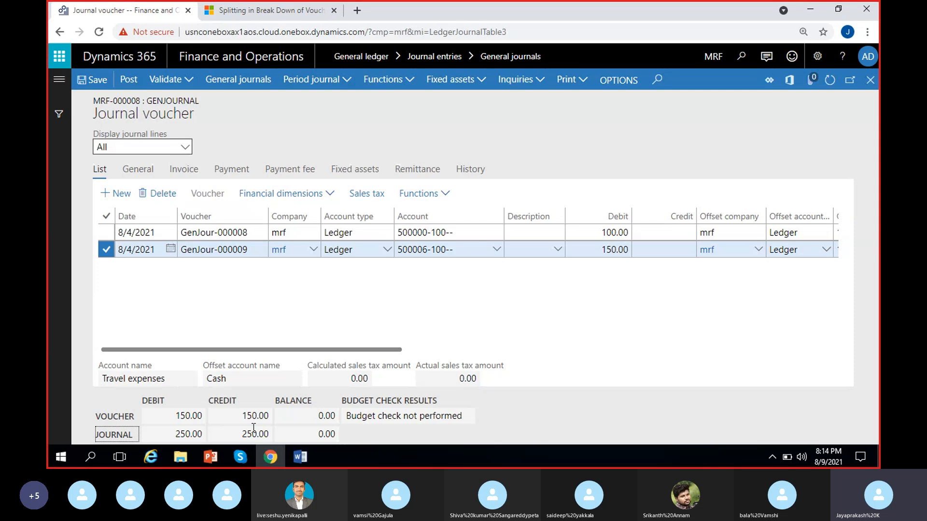
pyautogui.click(192, 434)
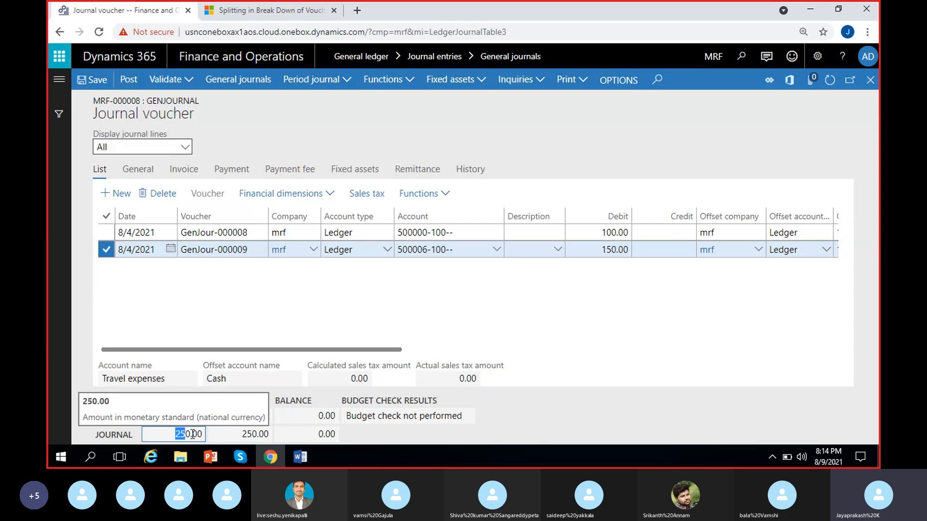
pyautogui.click(244, 435)
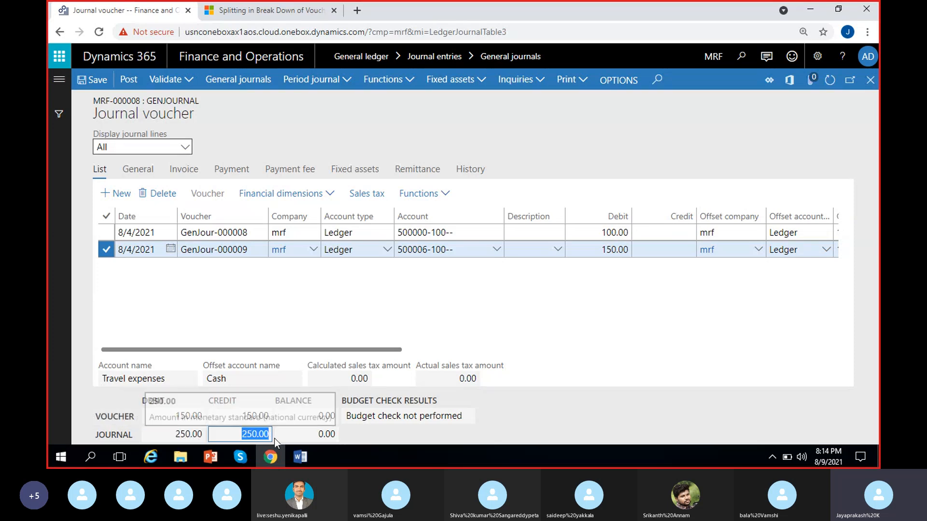
pyautogui.click(615, 436)
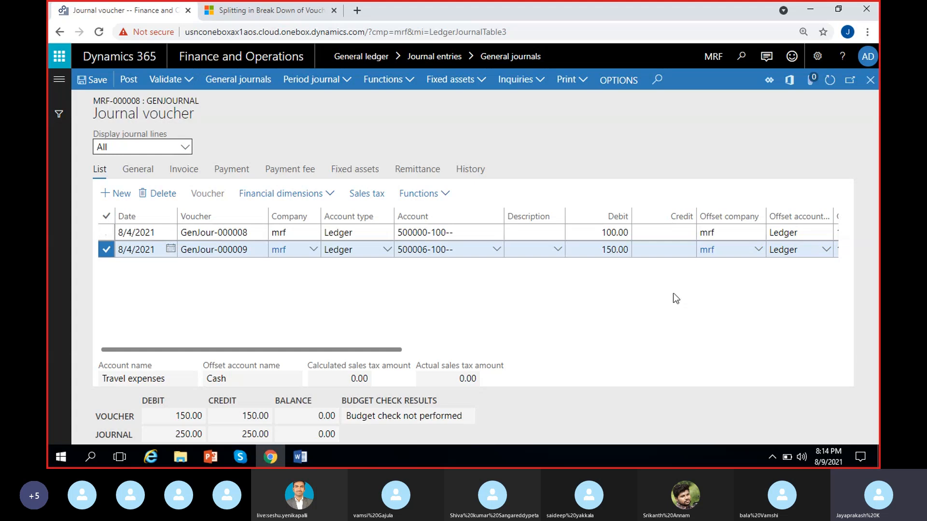
# - Check the lines' offset accounts, then compare the credit totals and balances of the voucher and the whole journal
pyautogui.hscroll(2, 675, 299)
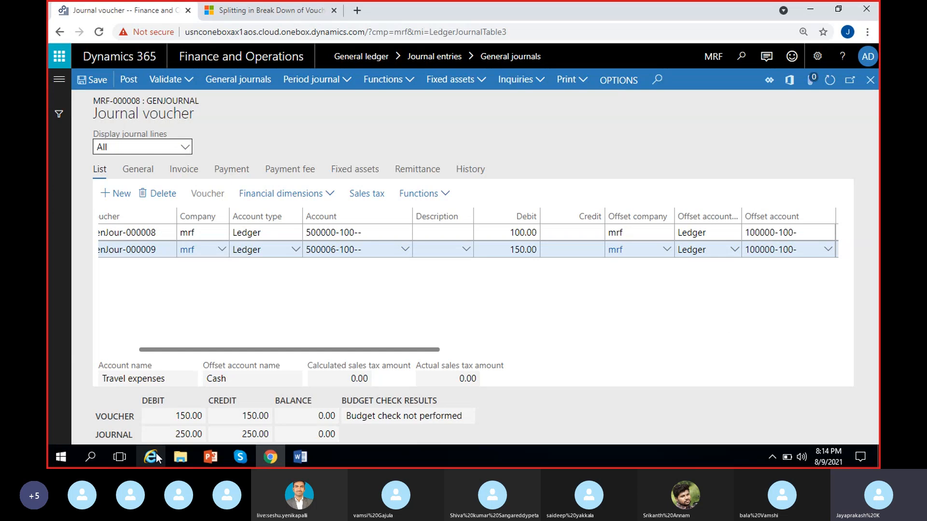
pyautogui.click(247, 415)
pyautogui.press('Tab')
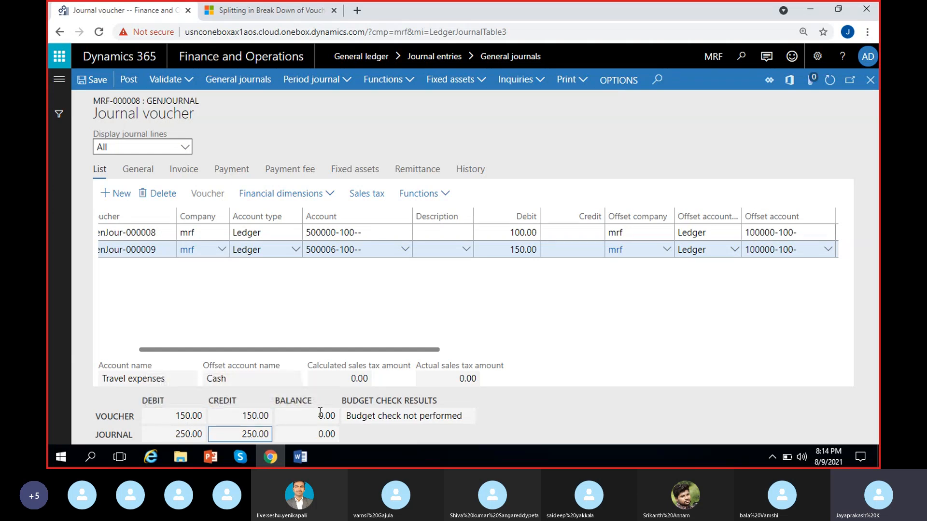
pyautogui.click(316, 435)
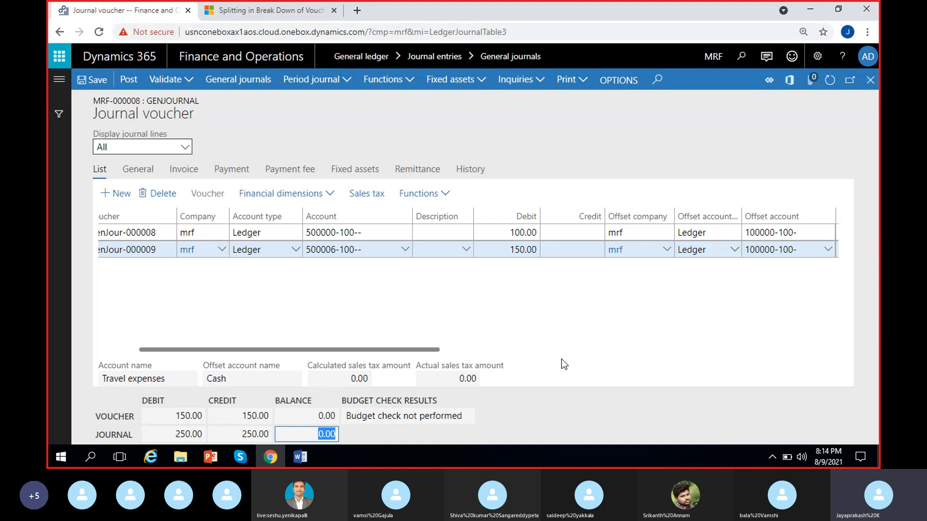
pyautogui.click(568, 343)
pyautogui.click(316, 415)
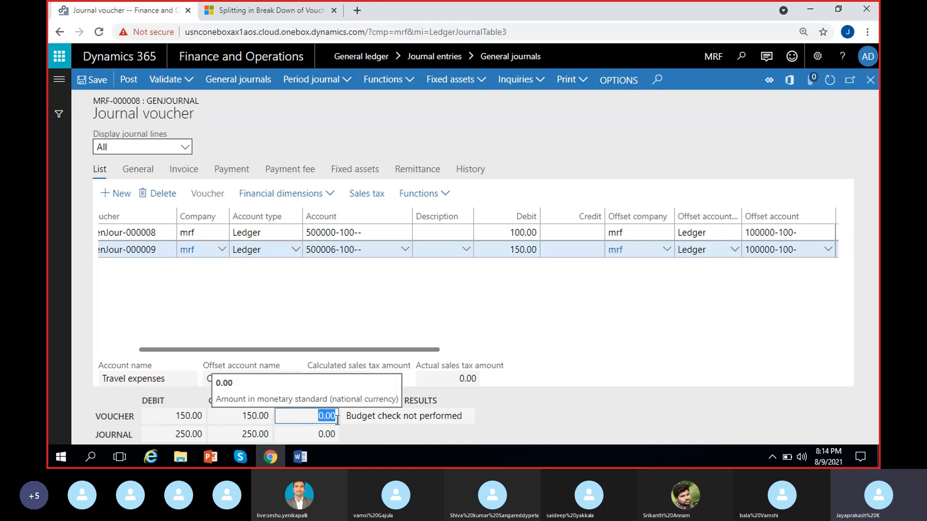
pyautogui.click(332, 434)
pyautogui.click(382, 441)
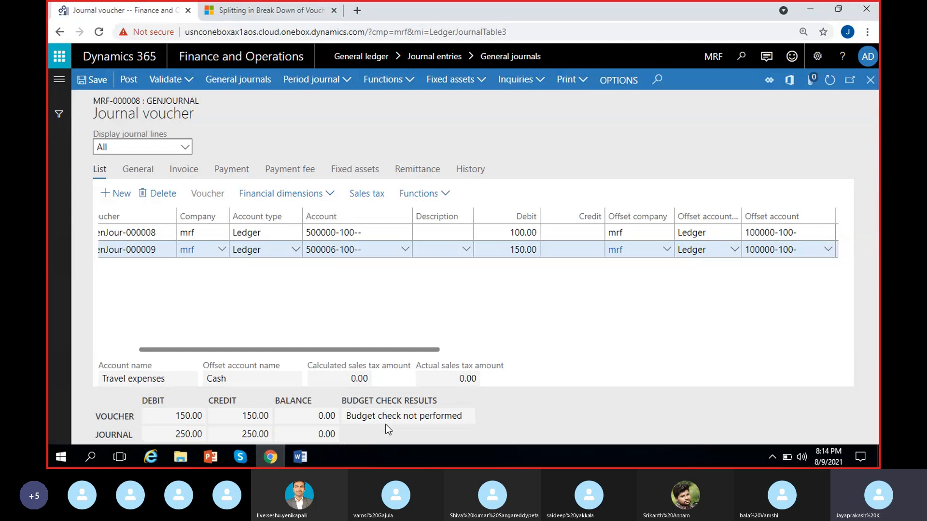
# - Review the budget check result for the voucher together with the second line's ledger account
pyautogui.moveTo(350, 416); pyautogui.dragTo(524, 418)
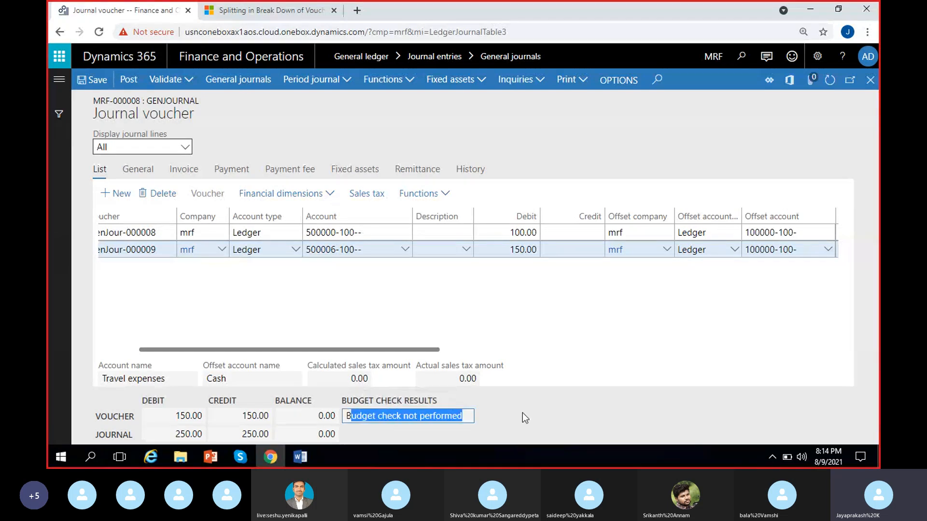
pyautogui.click(527, 418)
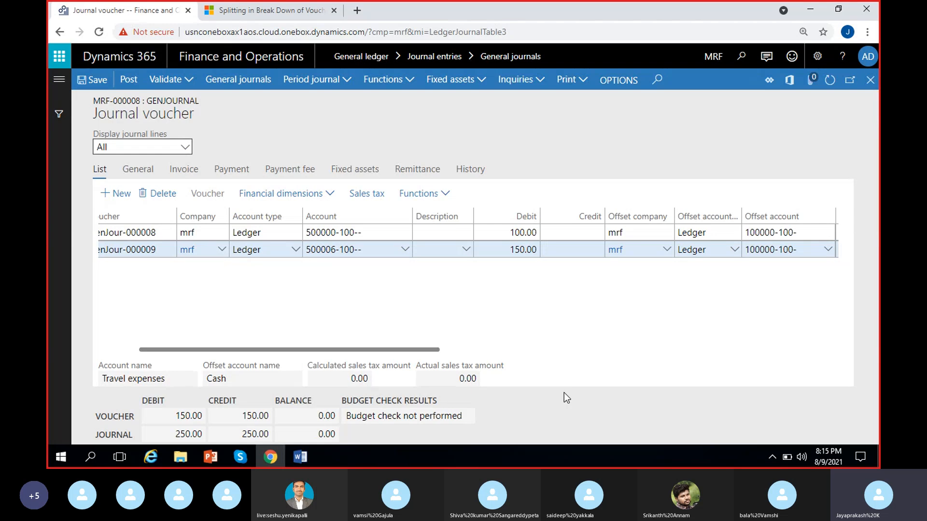
pyautogui.click(335, 249)
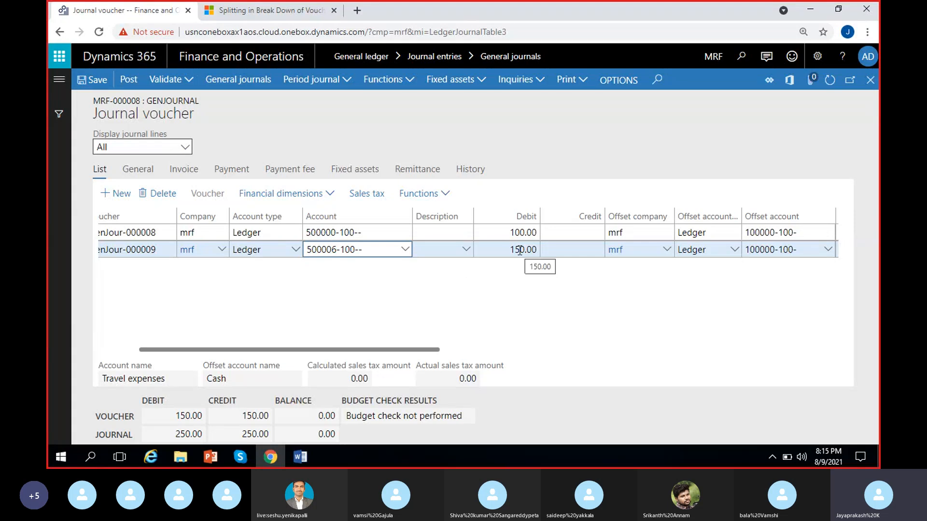
pyautogui.click(506, 274)
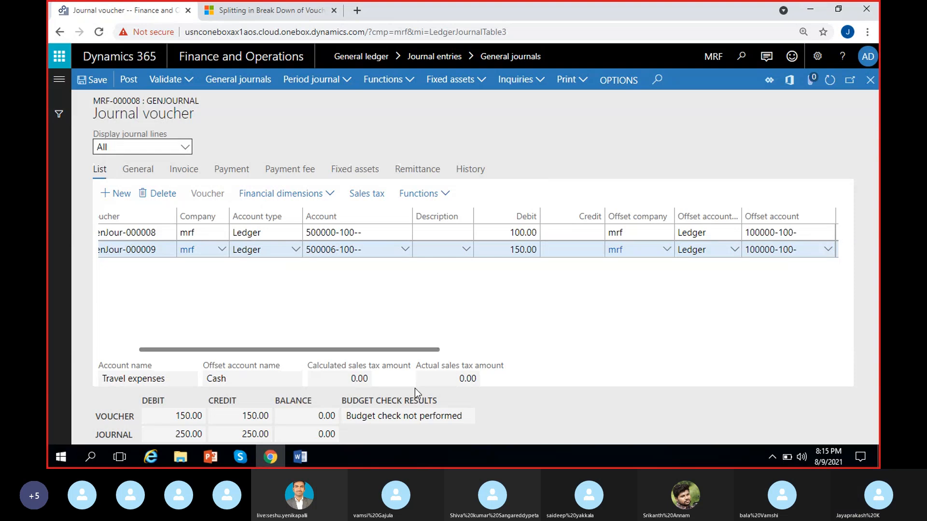
# - Check the budget check result shown for the second voucher
pyautogui.doubleClick(390, 415)
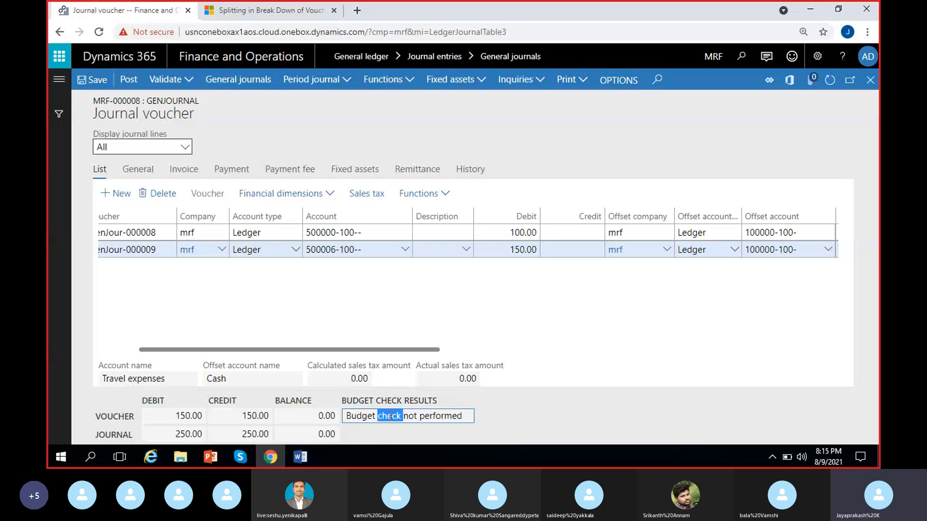
pyautogui.doubleClick(441, 415)
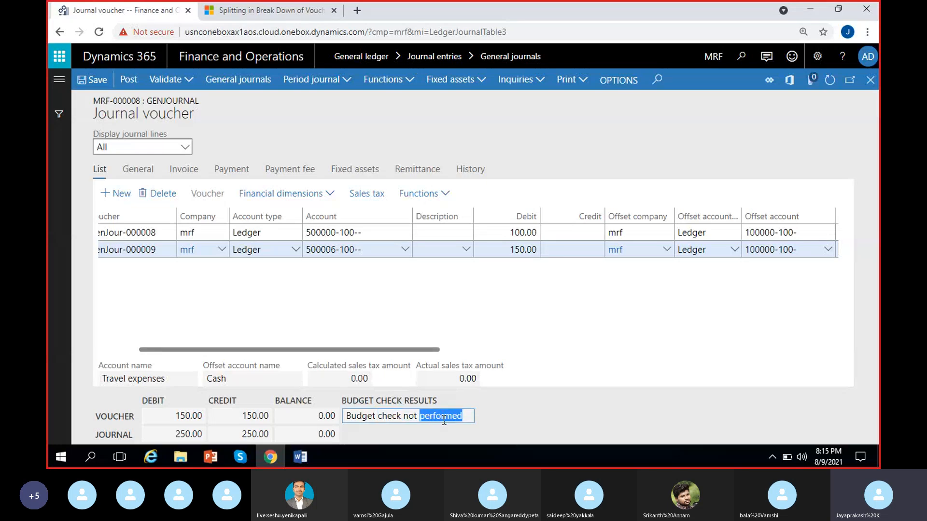
pyautogui.click(558, 399)
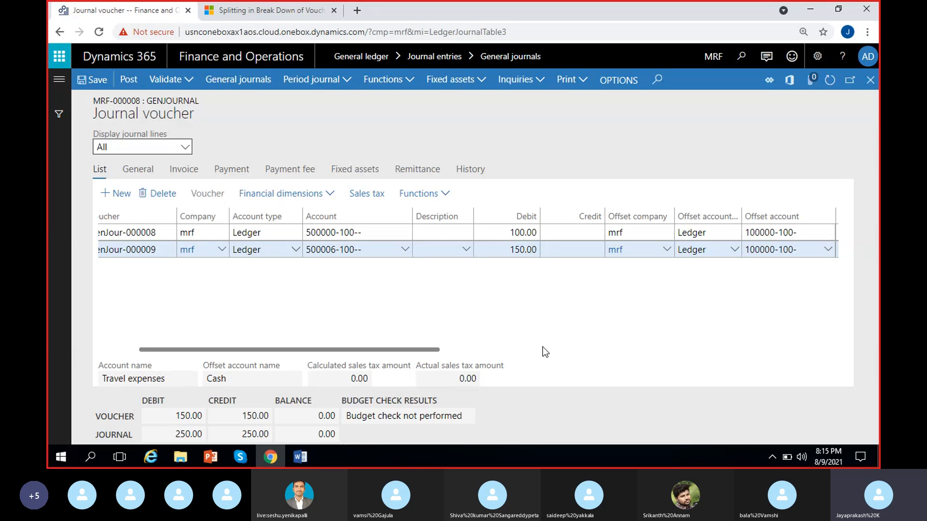
# - Review the account name and offset account name belonging to the second line's ledger account and offset account
pyautogui.click(365, 246)
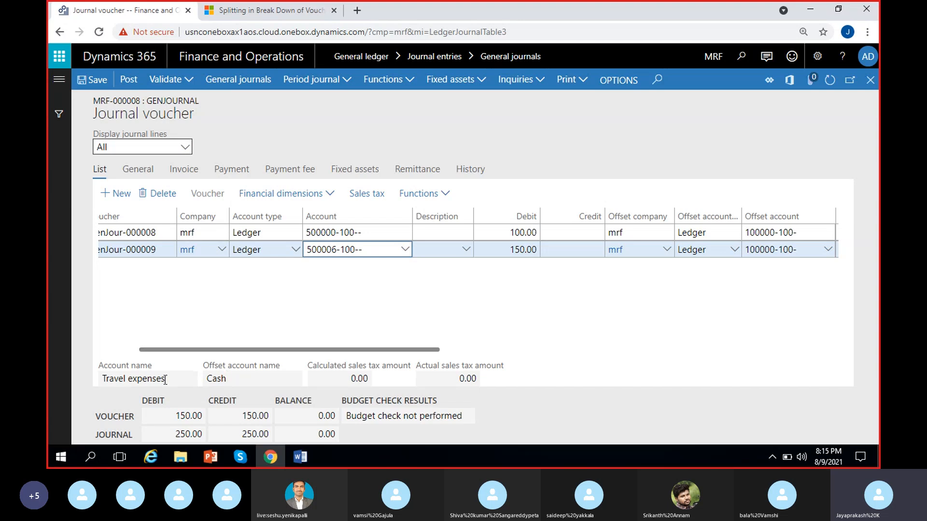
pyautogui.click(103, 375)
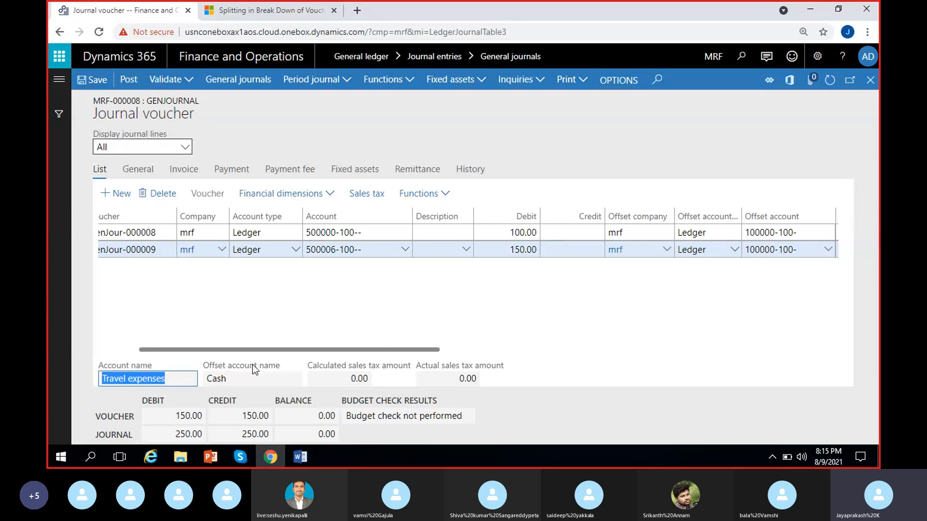
pyautogui.click(208, 378)
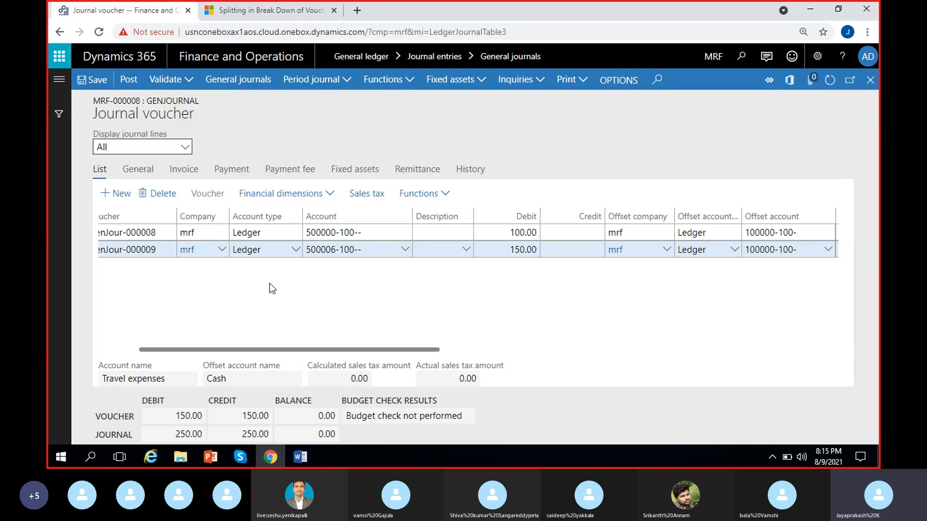
pyautogui.moveTo(267, 349); pyautogui.dragTo(245, 349)
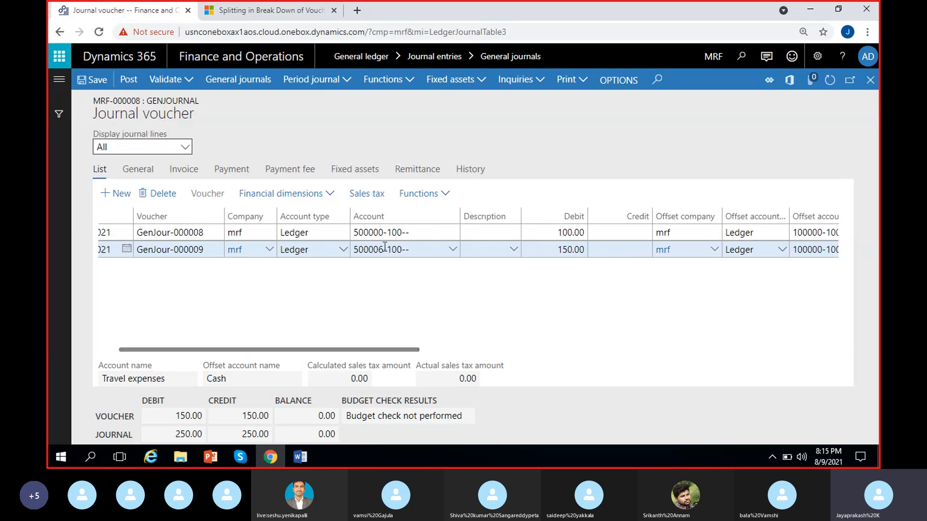
pyautogui.hscroll(2, 506, 295)
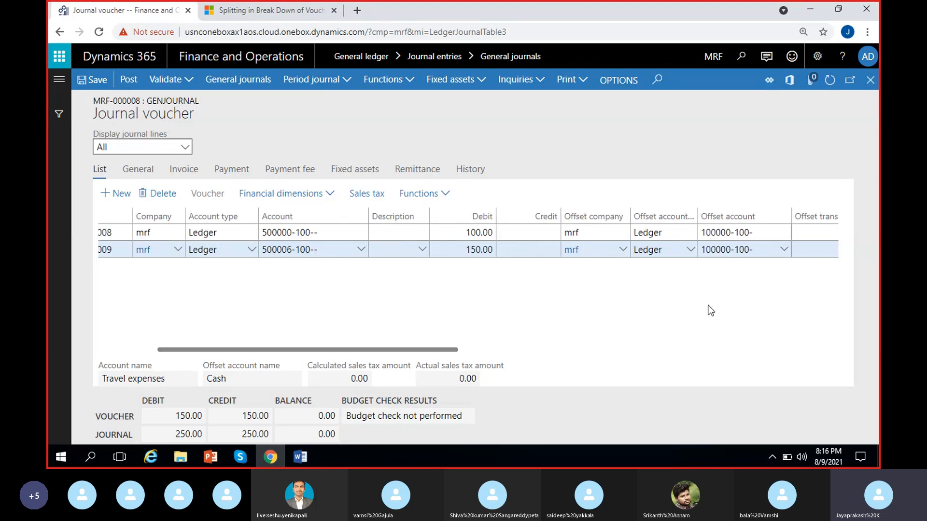
pyautogui.click(152, 380)
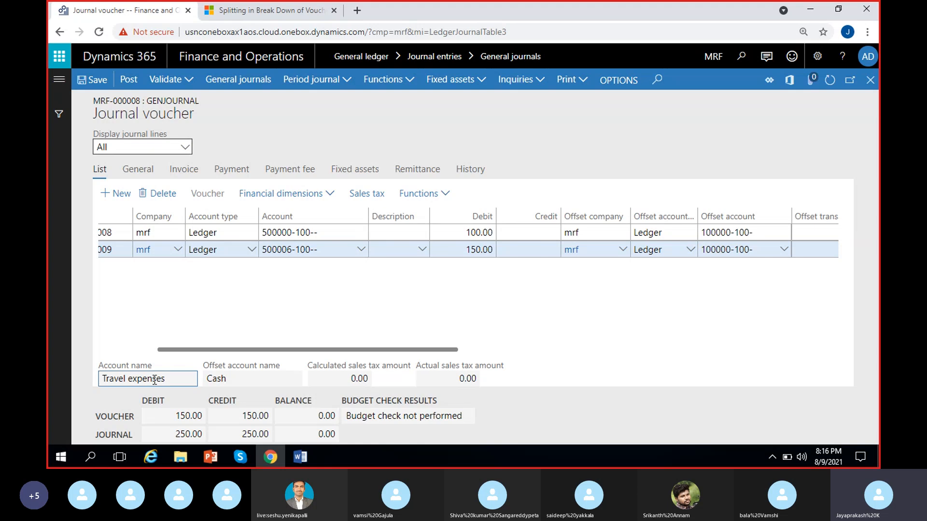
pyautogui.click(223, 376)
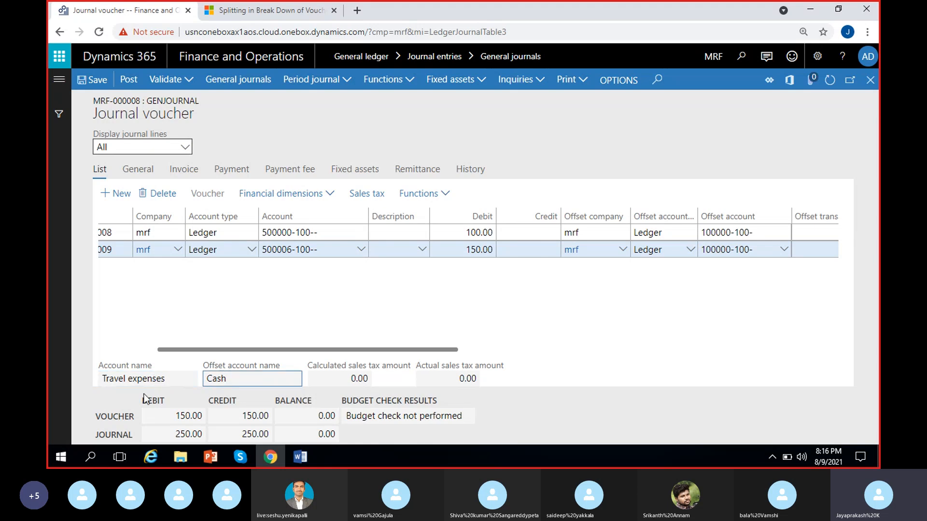
# - Examine the calculated and actual sales tax amounts for the second voucher line
pyautogui.click(360, 377)
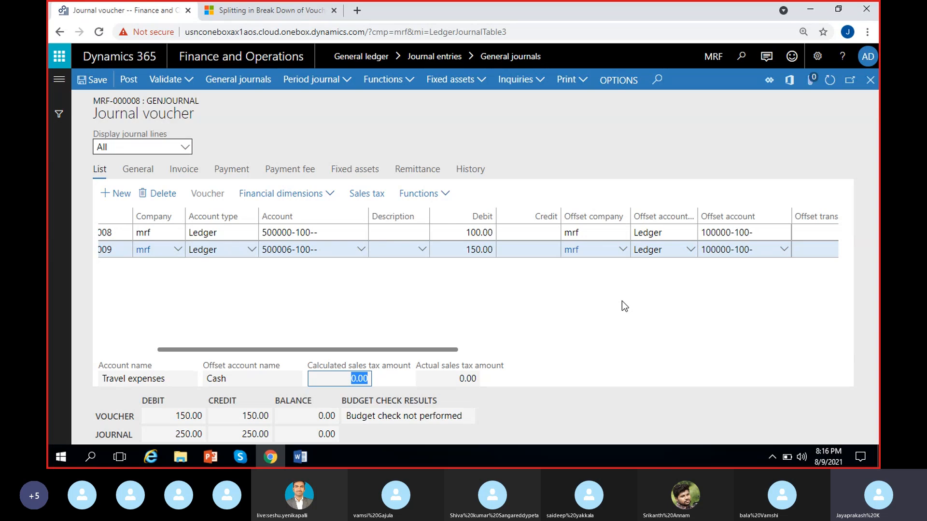
pyautogui.click(357, 376)
pyautogui.moveTo(355, 379); pyautogui.dragTo(374, 379)
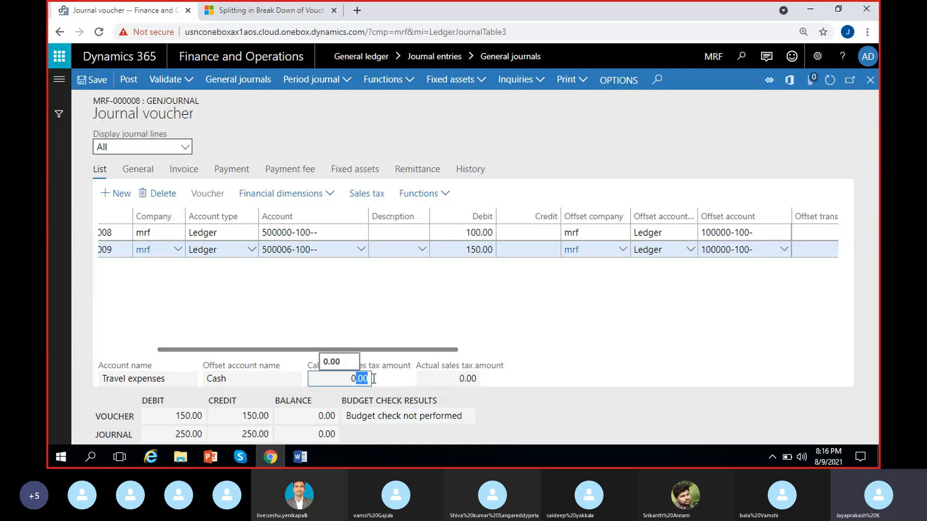
pyautogui.moveTo(460, 379); pyautogui.dragTo(502, 382)
pyautogui.click(547, 310)
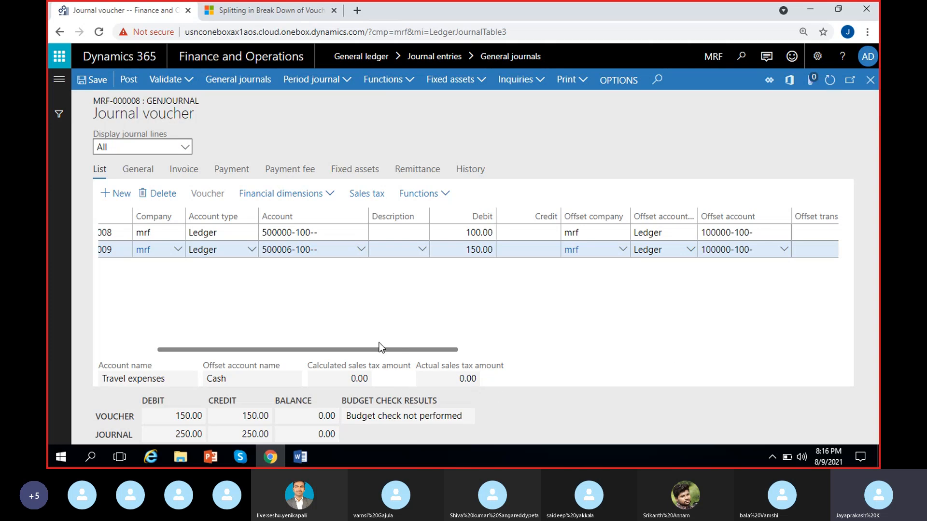
# - Add a new blank line to the journal voucher and delete it
pyautogui.hscroll(-5, 381, 343)
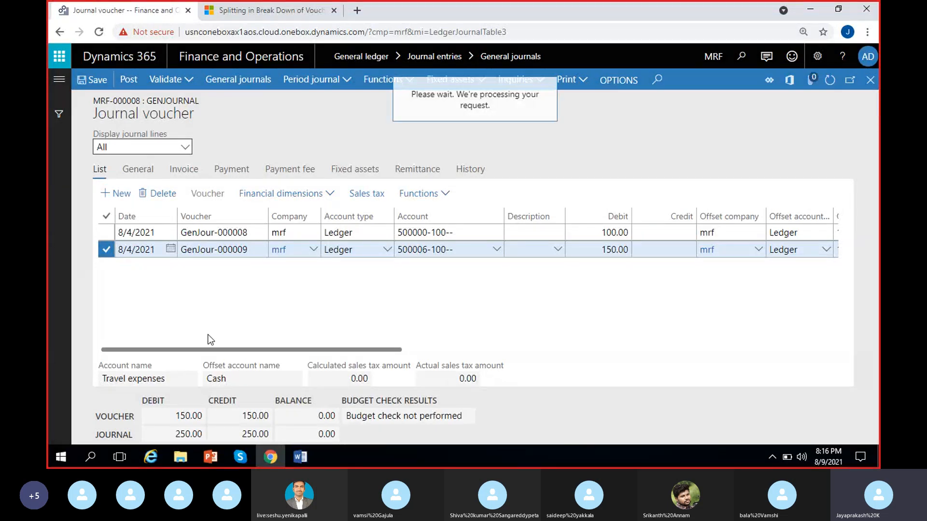
pyautogui.click(248, 250)
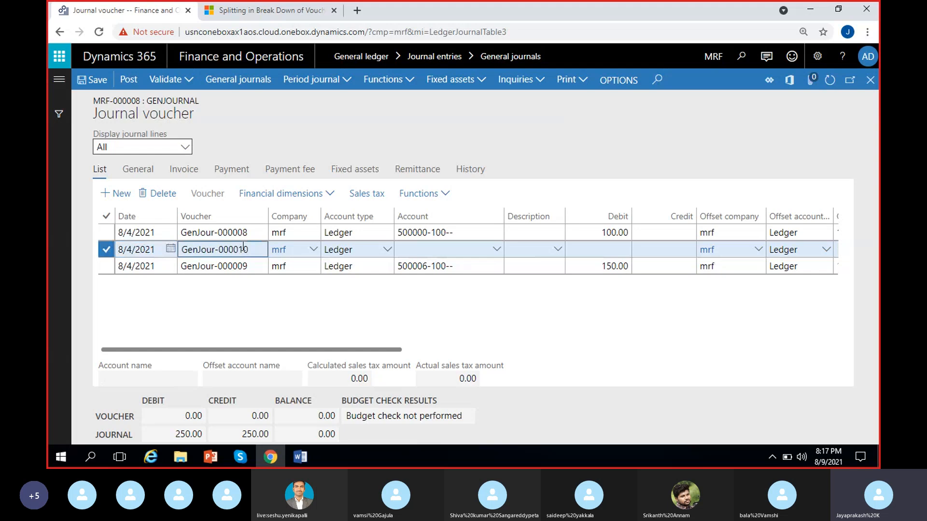
pyautogui.click(158, 193)
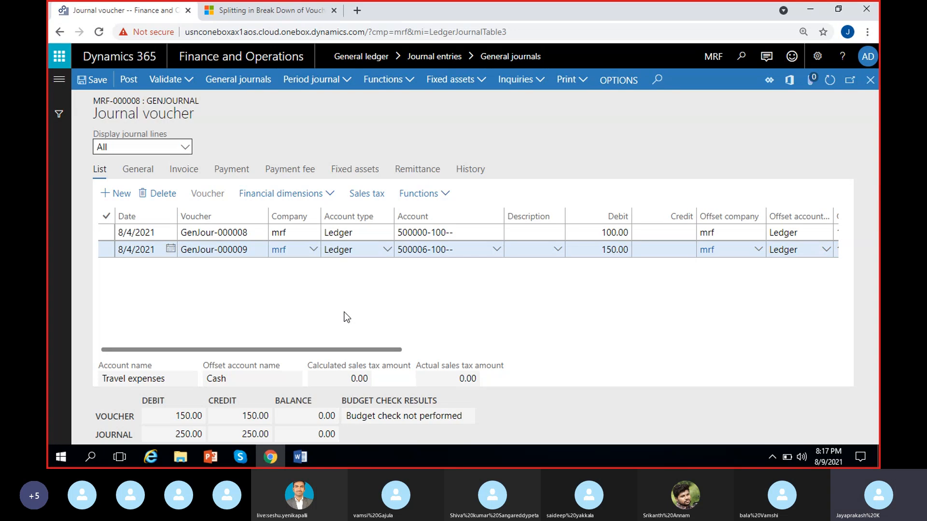
# - Review the financial dimensions options for the journal lines and the account types available for the second line
pyautogui.click(331, 198)
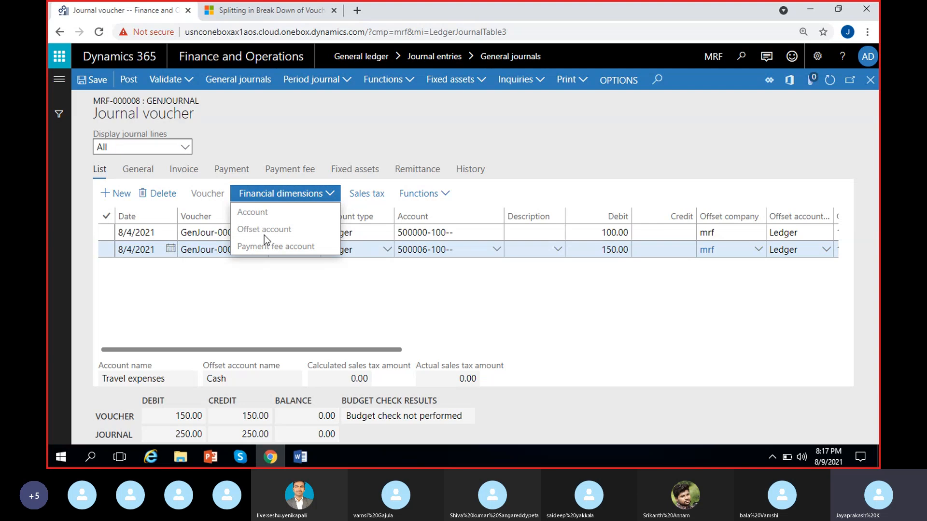
pyautogui.click(285, 299)
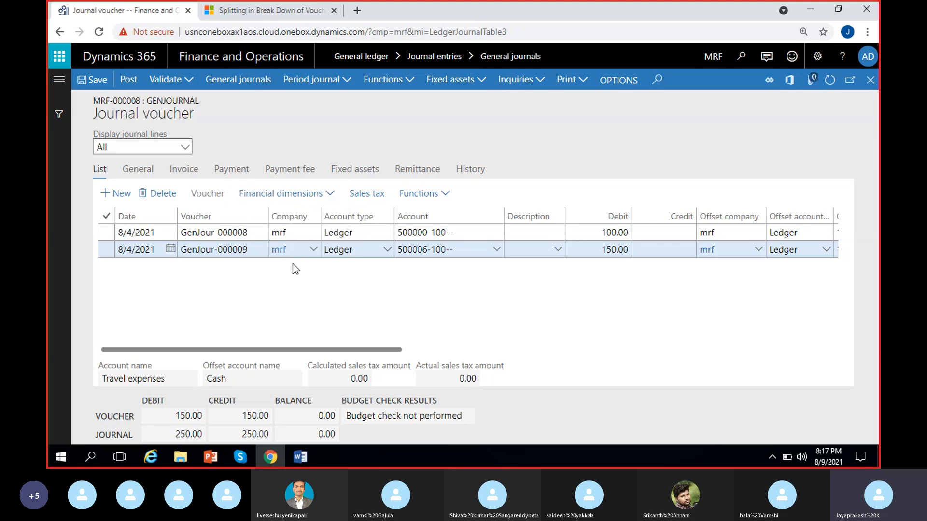
pyautogui.click(386, 249)
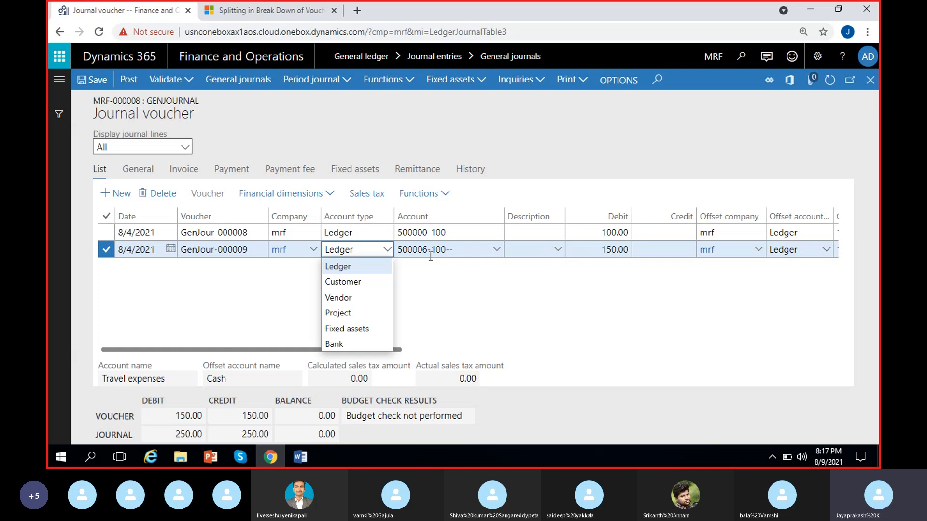
pyautogui.click(418, 281)
pyautogui.click(333, 198)
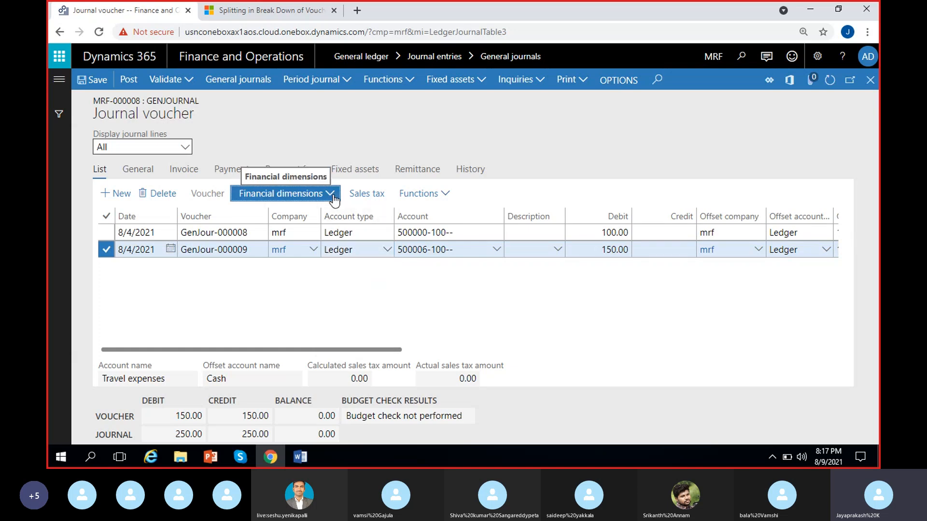
pyautogui.click(385, 286)
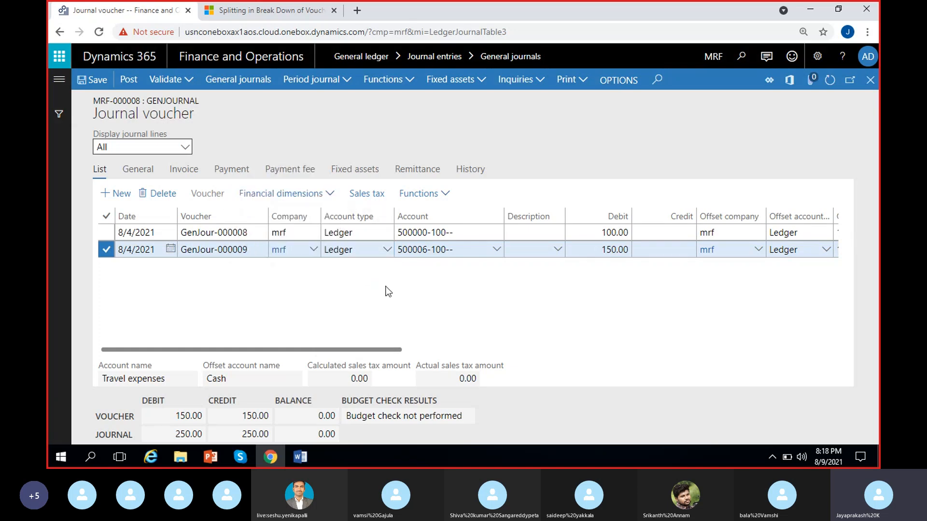
# - Inspect the location, department and cost center segments of the second line's ledger account and recheck its account type choices
pyautogui.click(375, 249)
pyautogui.click(471, 251)
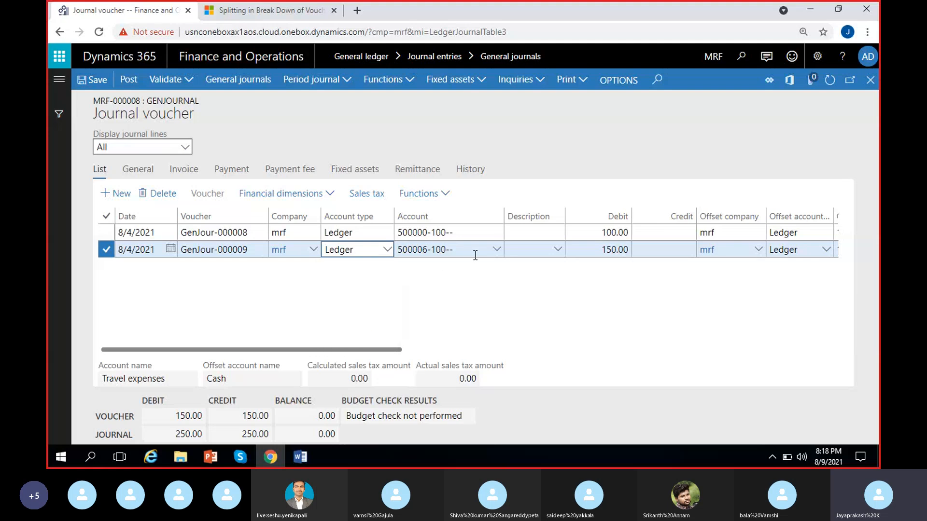
pyautogui.click(498, 251)
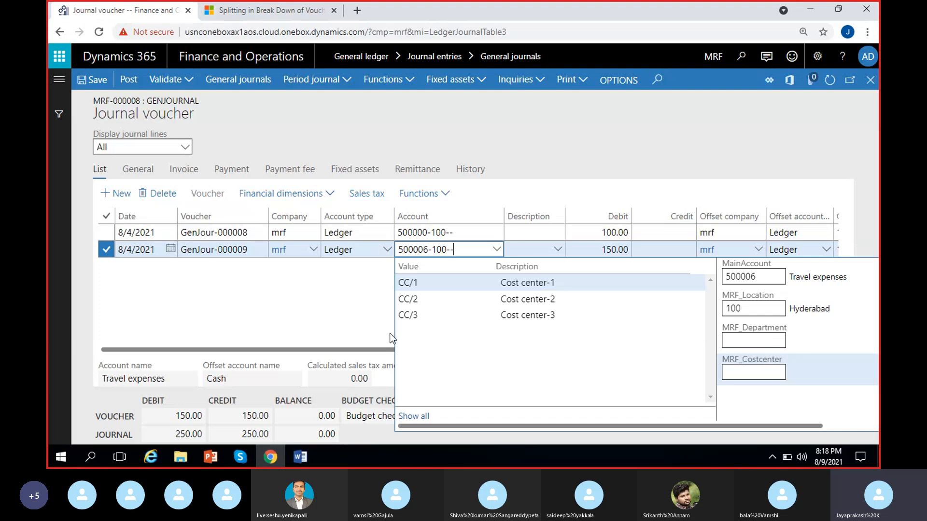
pyautogui.click(362, 297)
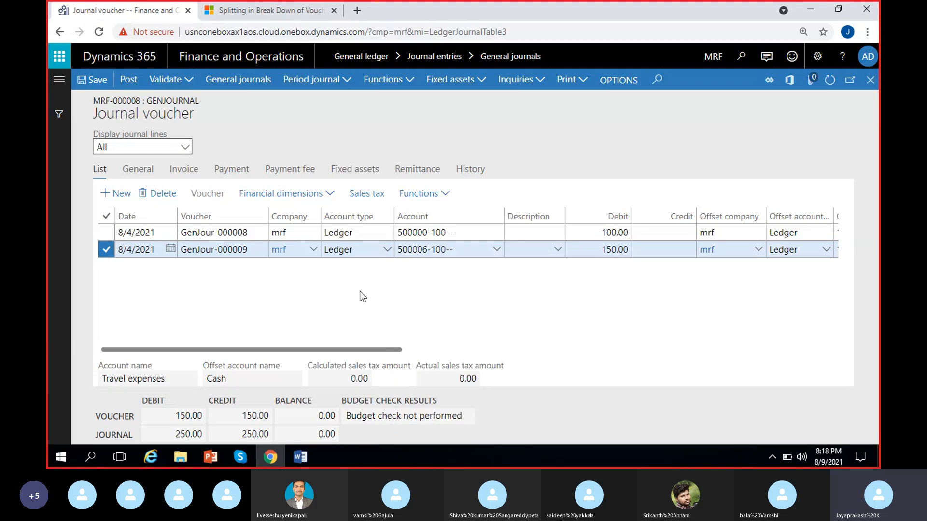
pyautogui.click(384, 252)
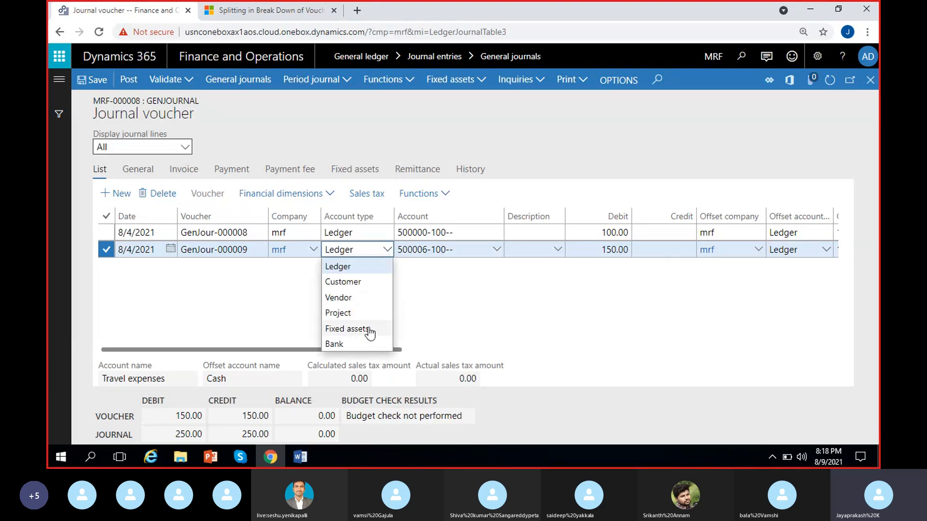
pyautogui.click(433, 282)
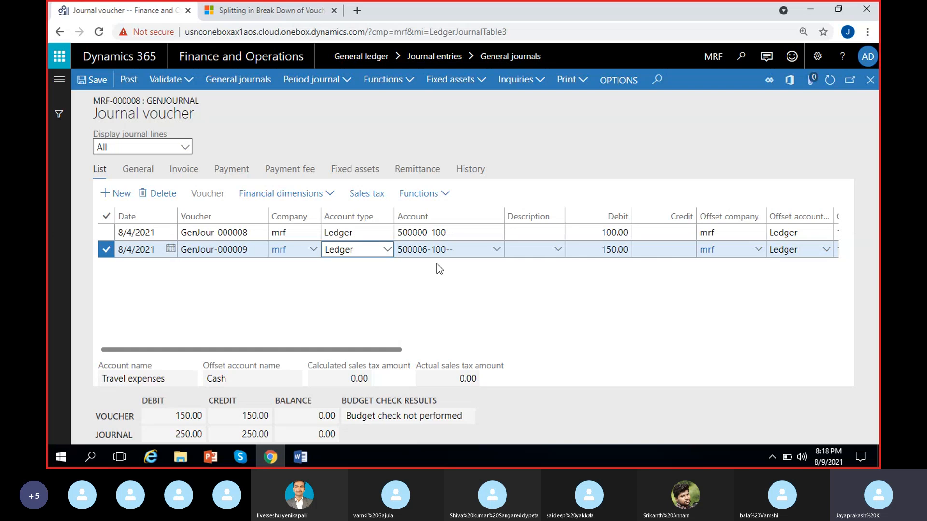
pyautogui.click(467, 253)
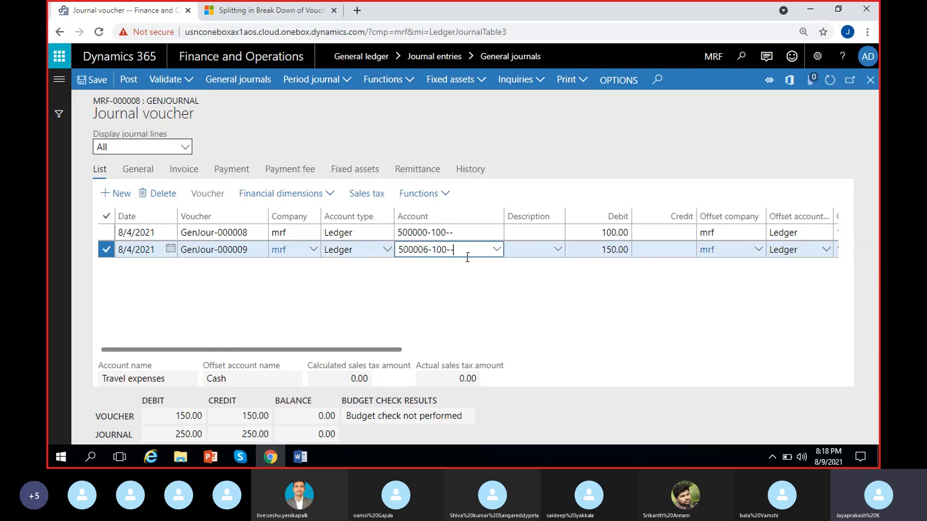
pyautogui.click(455, 285)
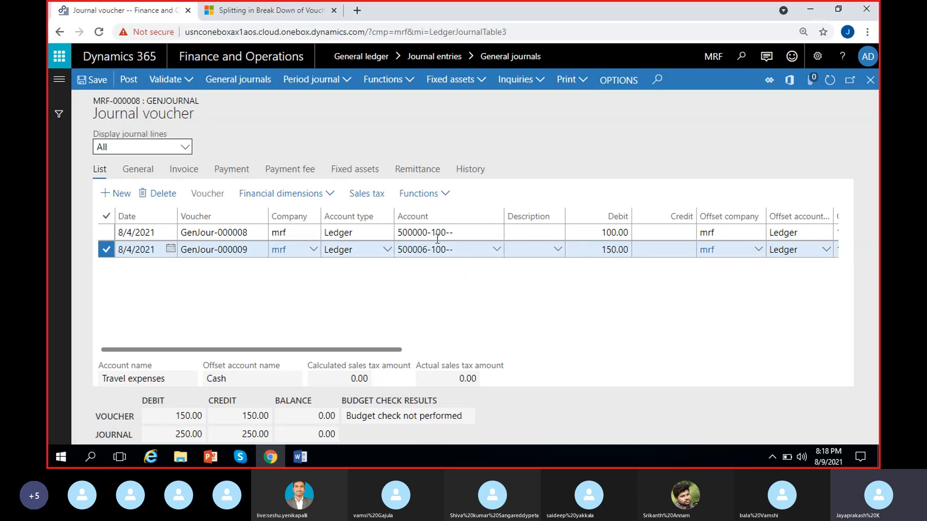
# - Duplicate the journal voucher browser tab and go to the duplicated general journals page
pyautogui.rightClick(126, 18)
pyautogui.click(172, 101)
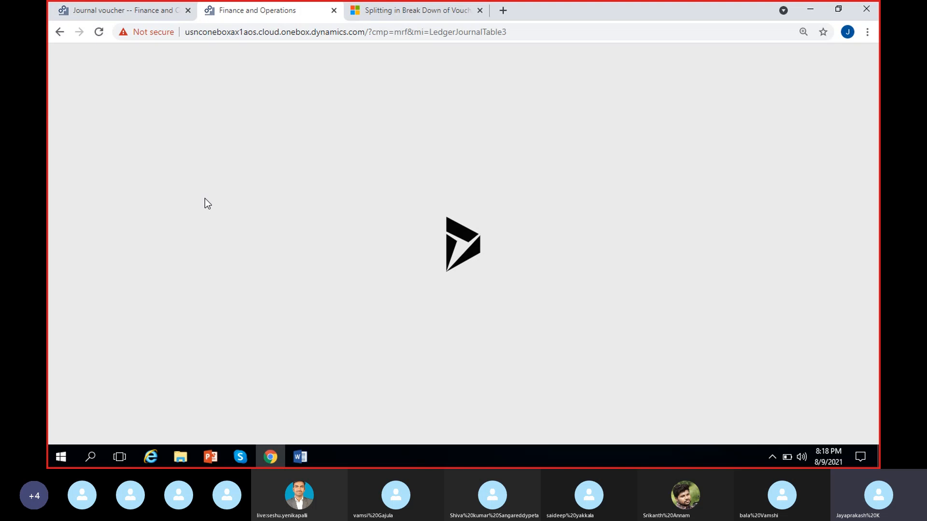
pyautogui.click(130, 14)
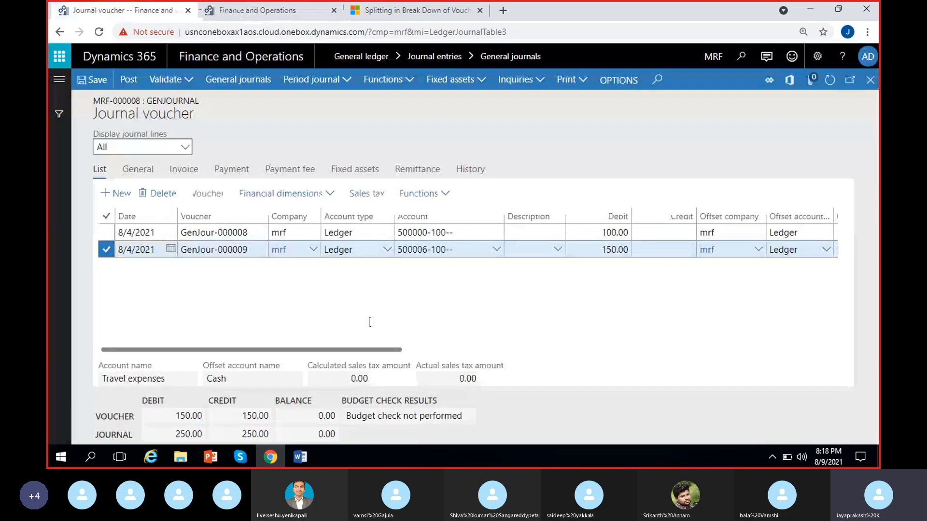
pyautogui.click(243, 12)
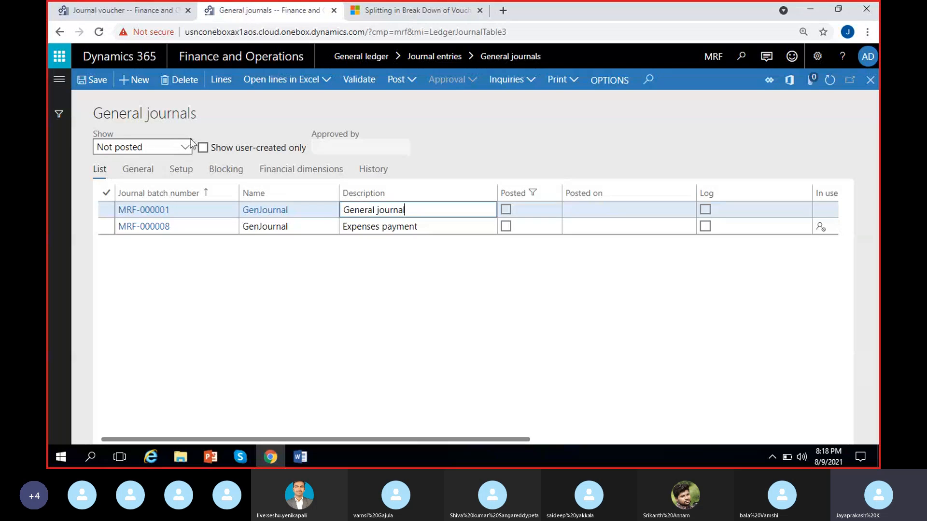
# - Switch the duplicated page to company USMF and place the focus on the description of journal 00471
pyautogui.click(714, 56)
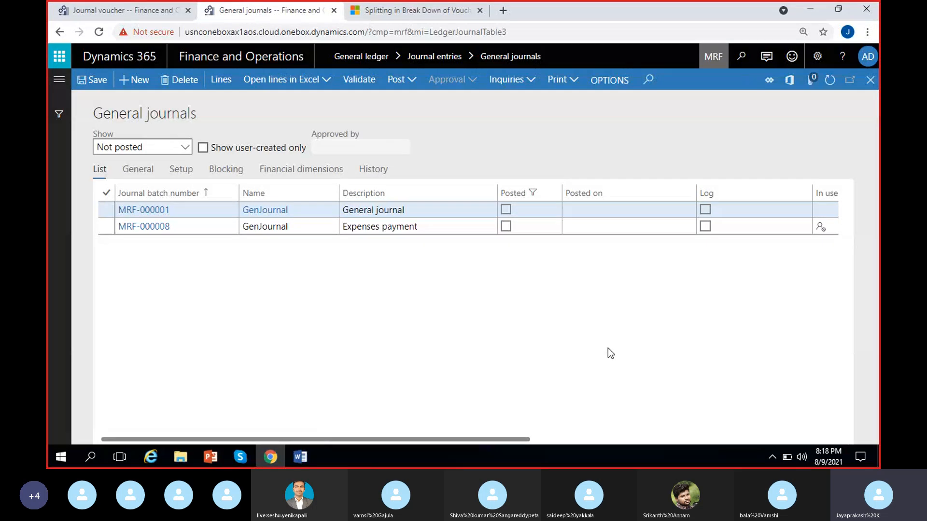
pyautogui.write('USMF')
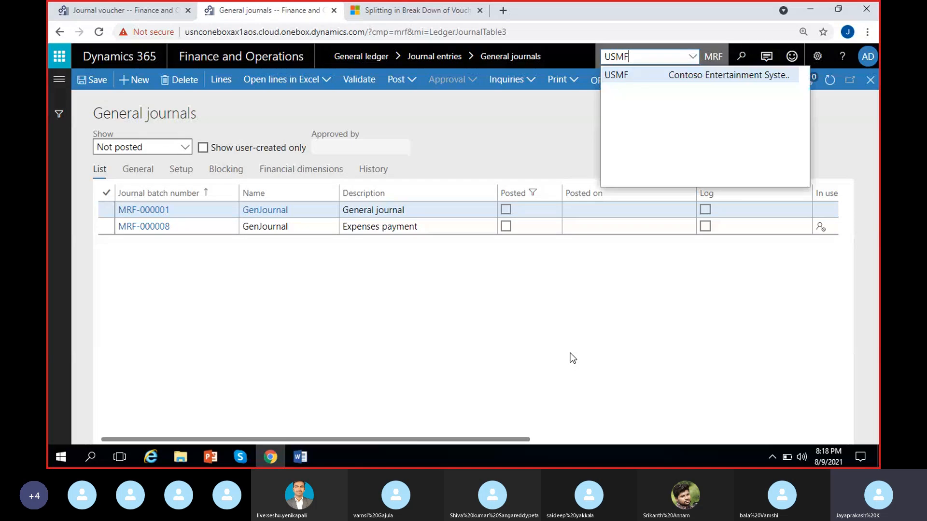
pyautogui.click(695, 77)
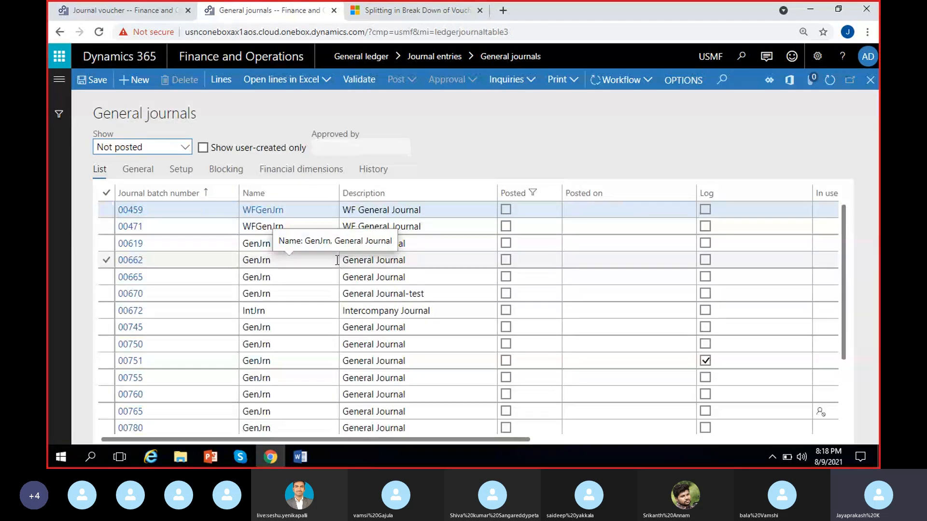
pyautogui.click(384, 227)
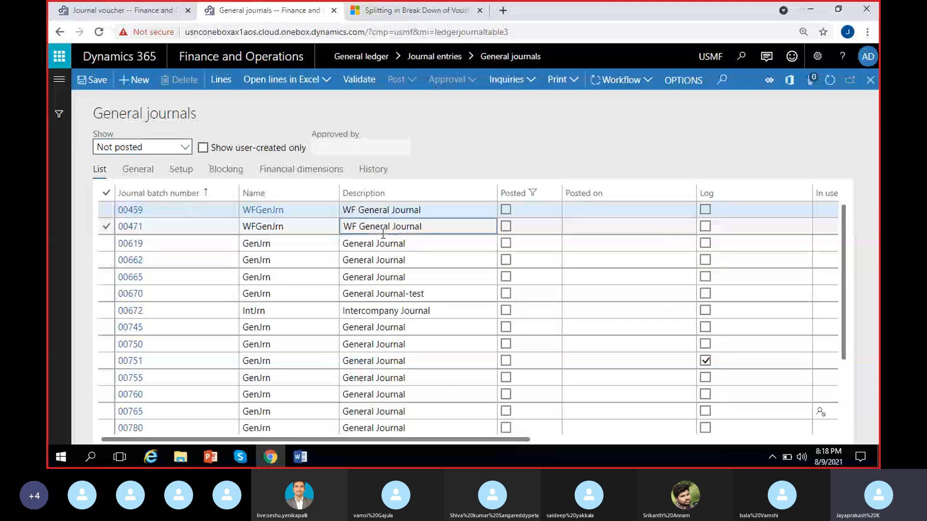
# - Open the lines of journal 00619 and check the account type and account of its existing line
pyautogui.click(384, 243)
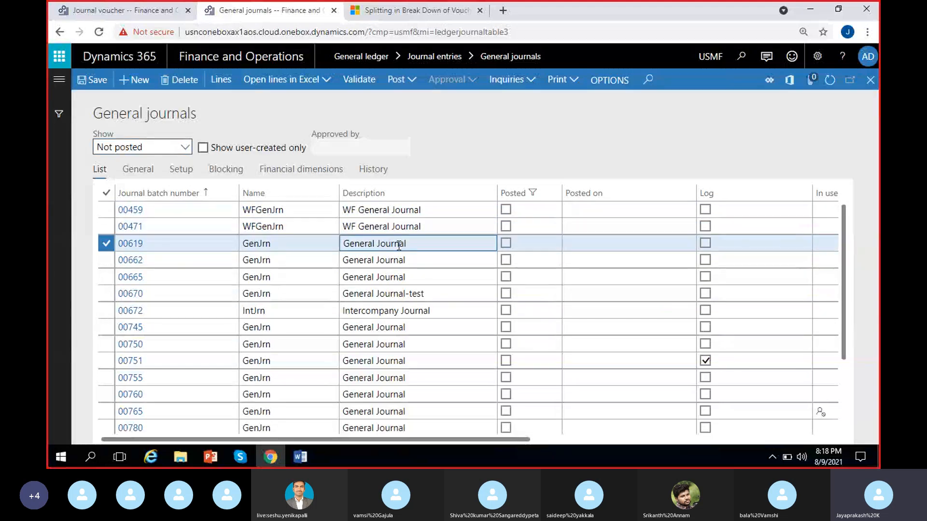
pyautogui.click(221, 82)
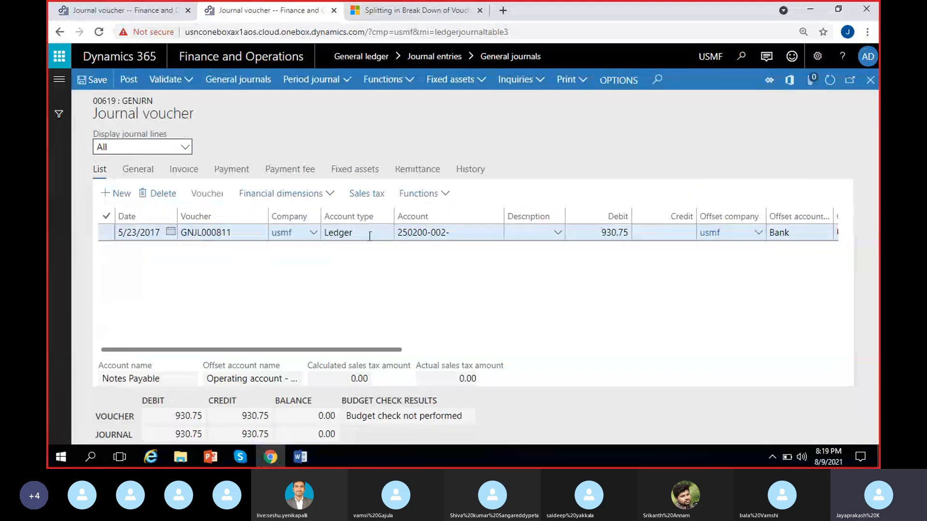
pyautogui.click(369, 234)
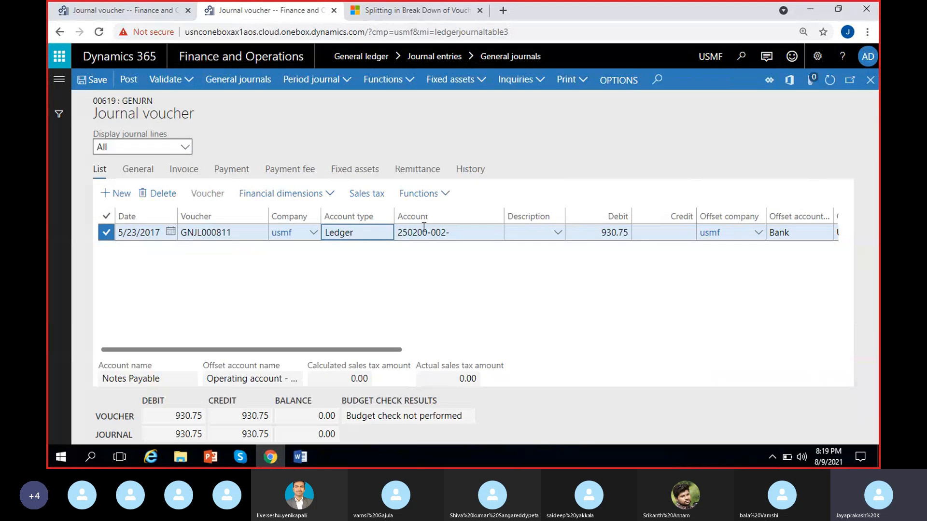
pyautogui.click(463, 232)
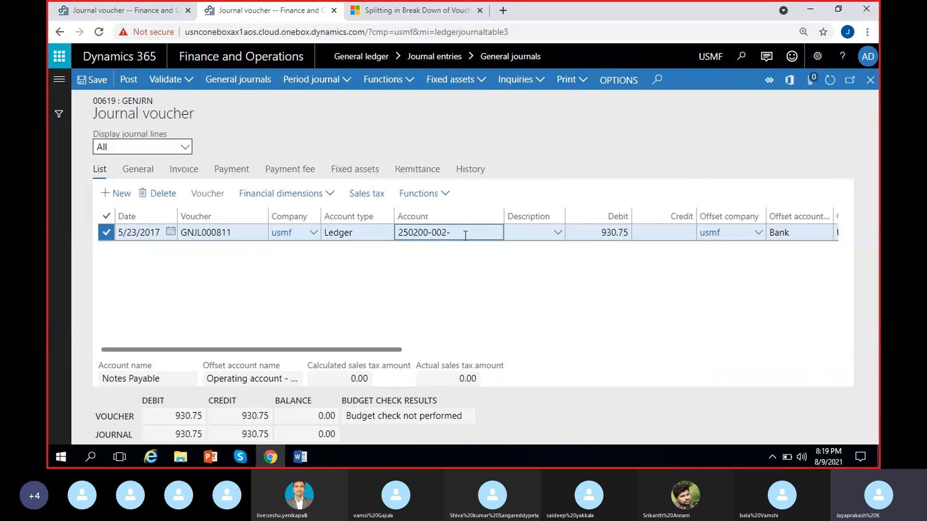
# - Replace the existing line of journal 00619 with a new line that has account type Vendor
pyautogui.click(175, 193)
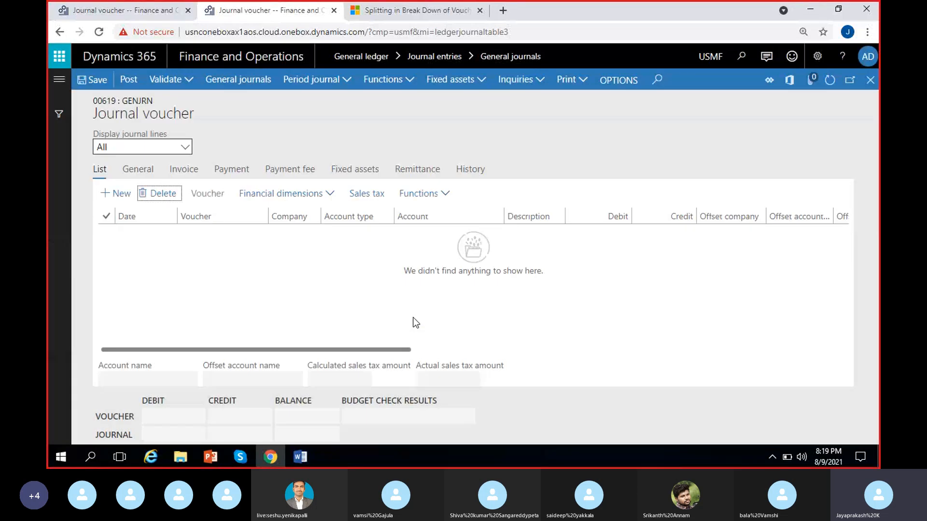
pyautogui.click(116, 195)
pyautogui.click(386, 232)
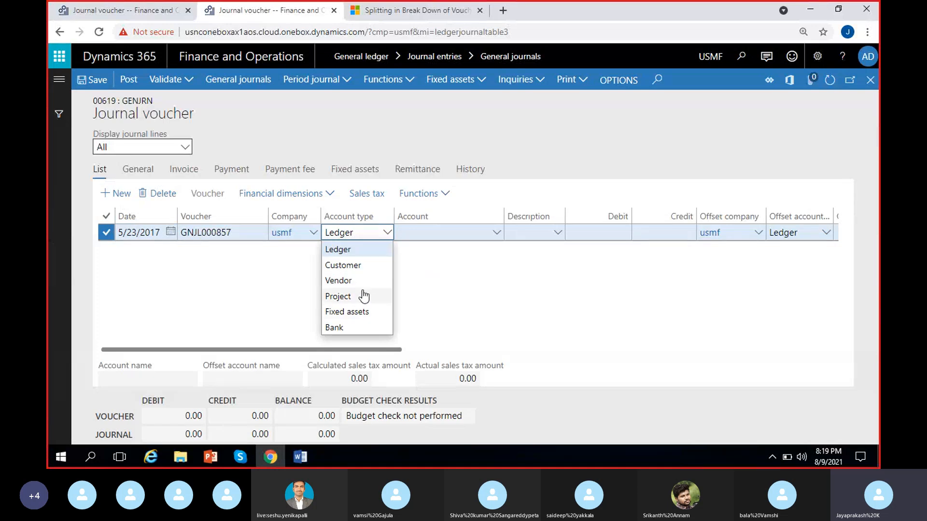
pyautogui.click(356, 282)
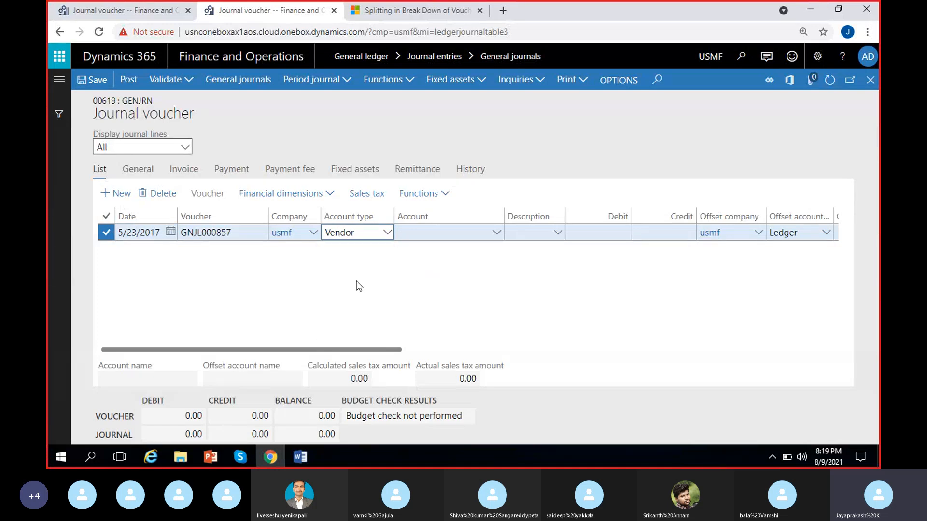
# - Browse the vendor accounts and assign vendor 1001, Acme Office Supplies, as the new line's account
pyautogui.click(497, 233)
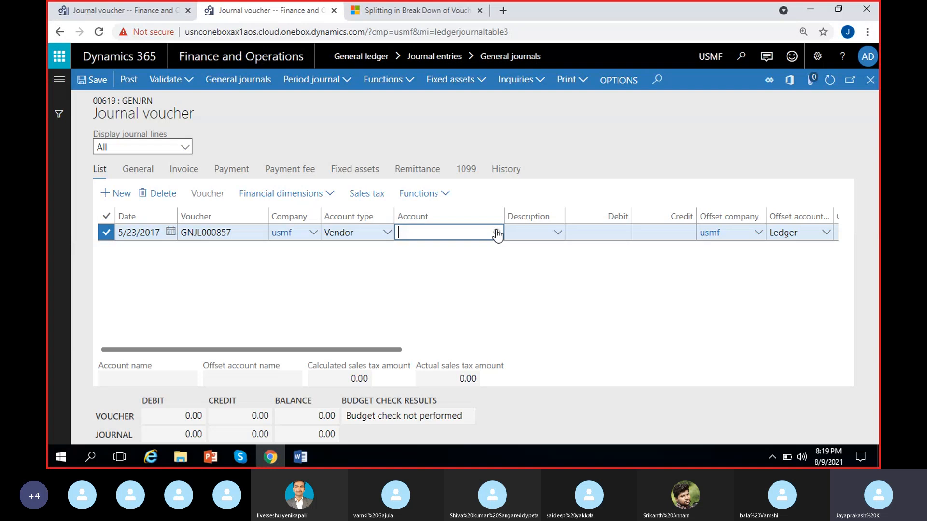
pyautogui.click(496, 233)
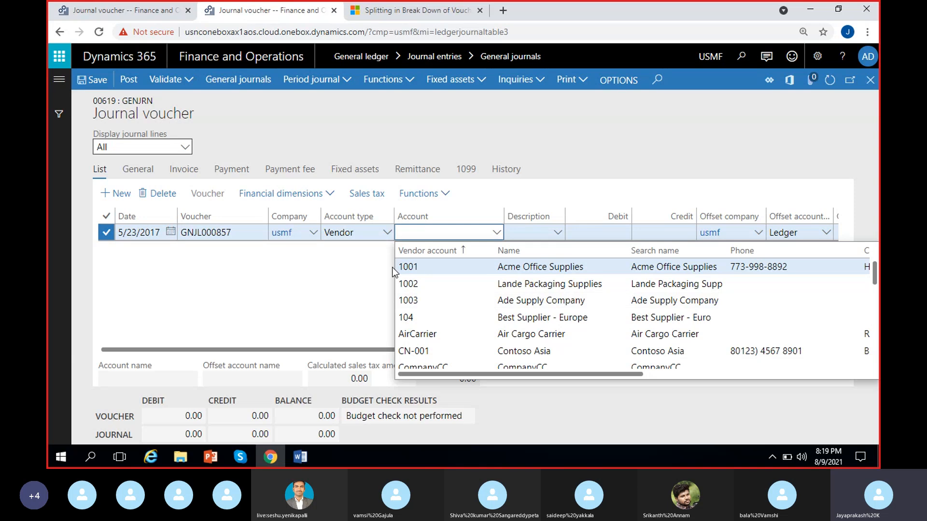
pyautogui.scroll(-5, 460, 322)
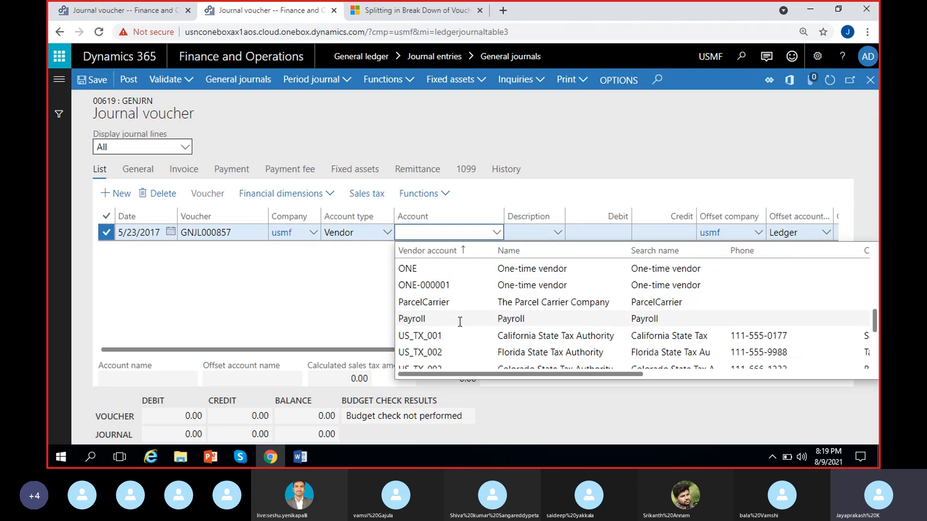
pyautogui.scroll(5, 459, 320)
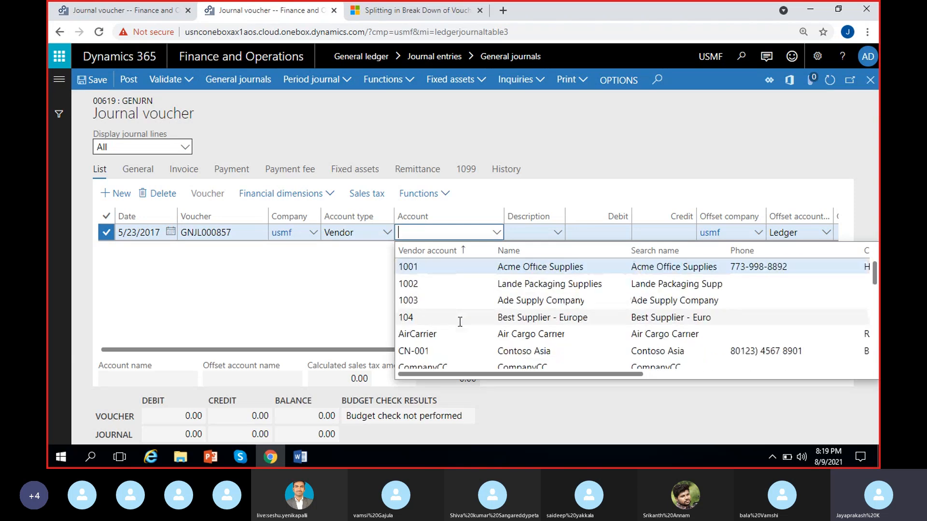
pyautogui.click(513, 269)
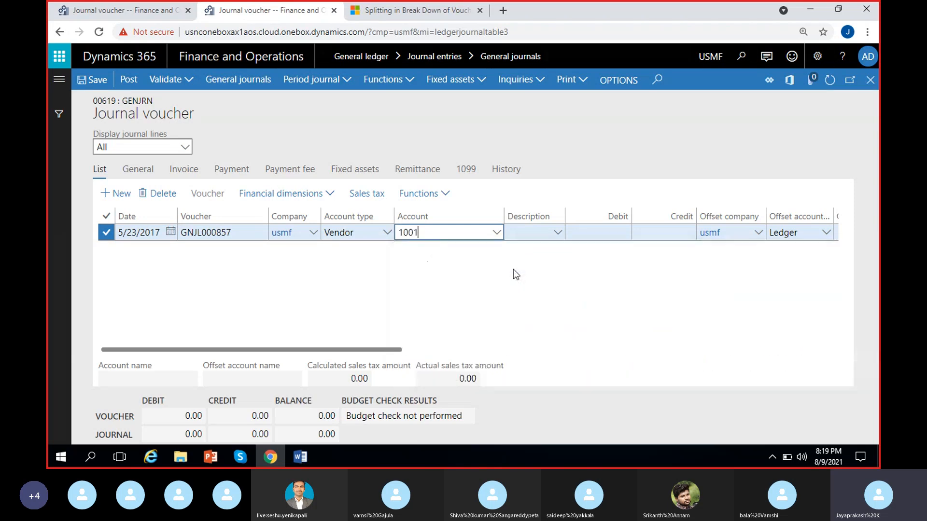
pyautogui.click(496, 234)
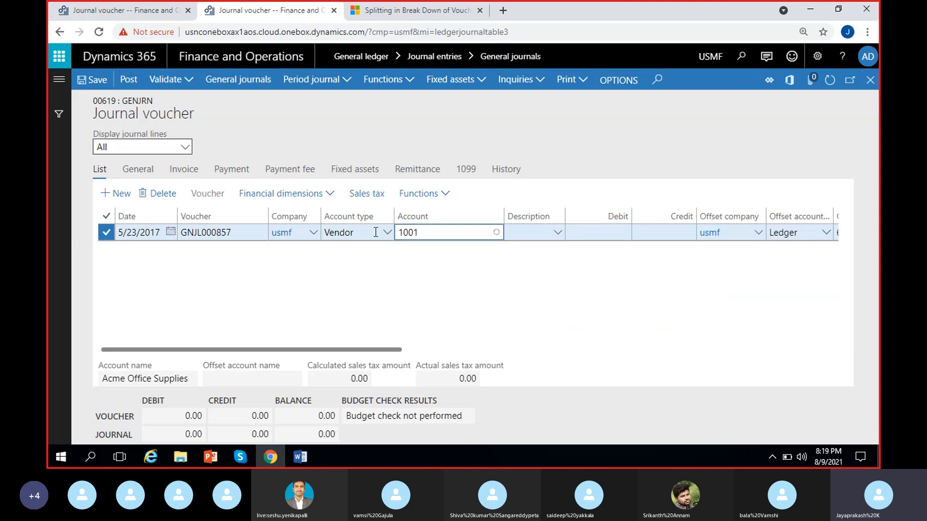
pyautogui.click(367, 273)
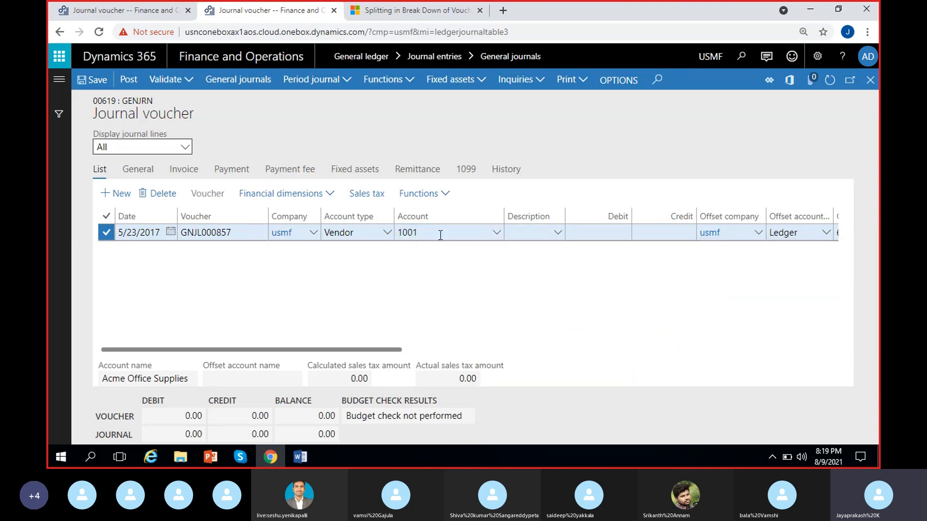
# - Compare the financial dimensions options of the vendor line with those of the ledger line in the MRF journal voucher
pyautogui.click(332, 195)
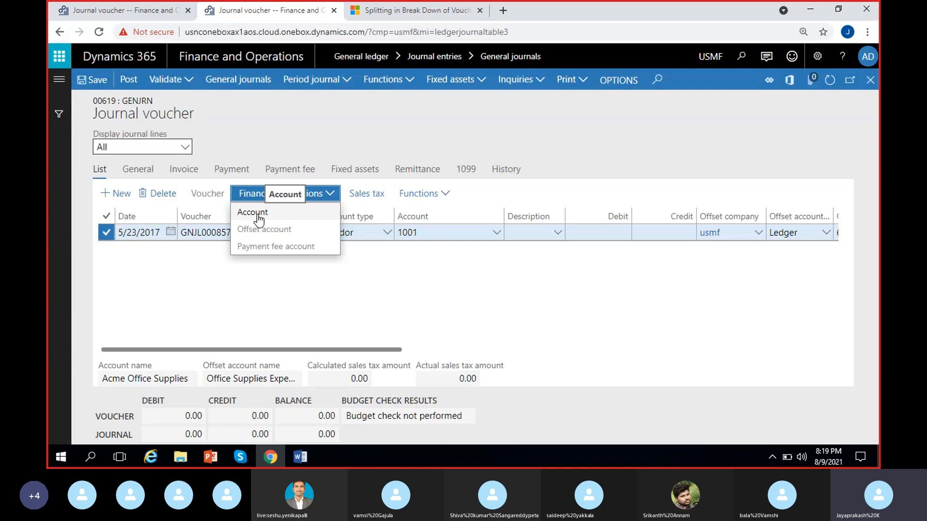
pyautogui.click(162, 10)
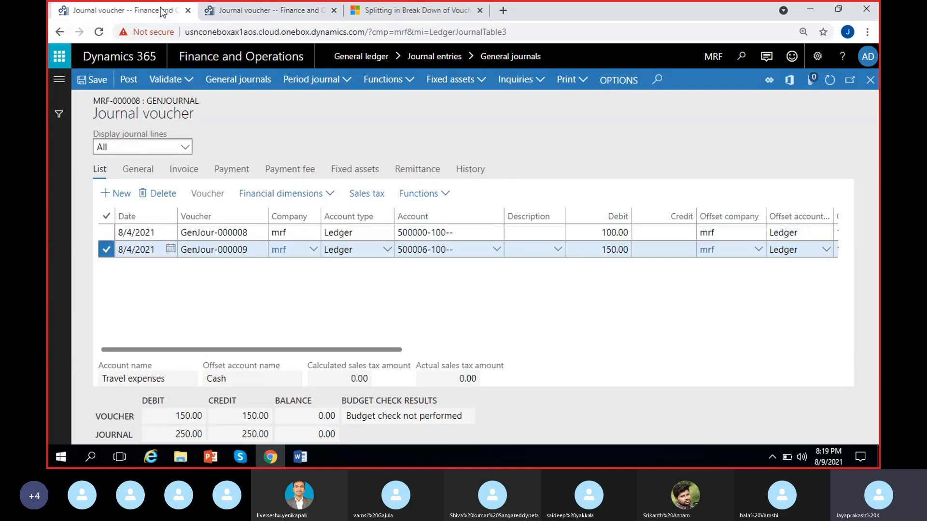
pyautogui.click(323, 194)
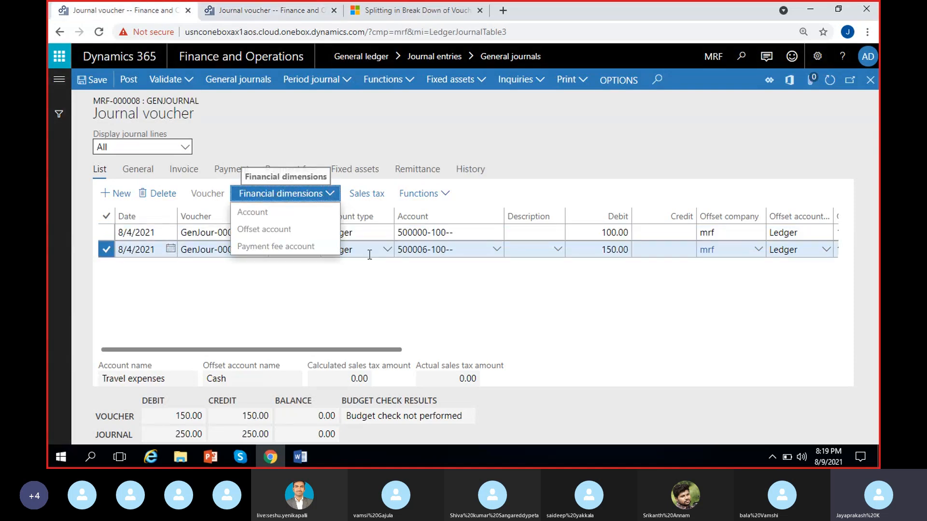
pyautogui.click(228, 12)
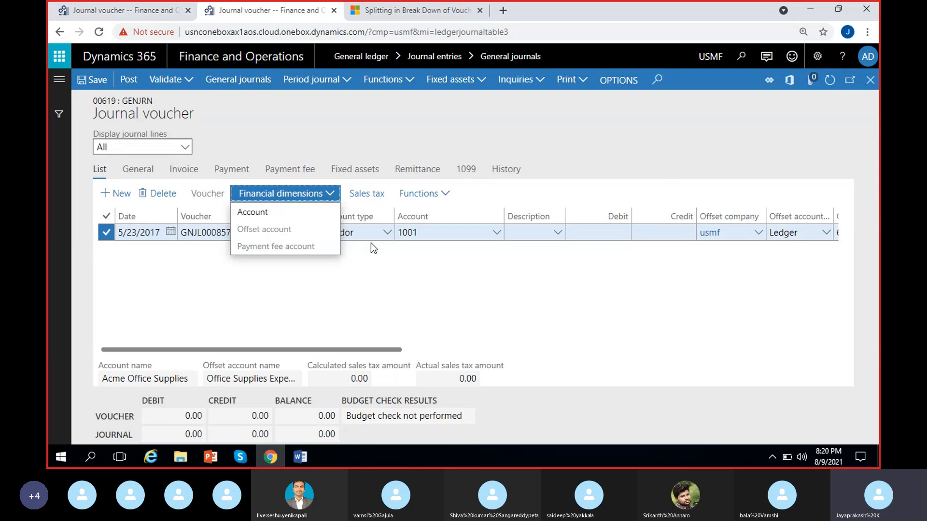
# - Set the Department to 022, Sales & Marketing, in the vendor line's account financial dimensions
pyautogui.click(279, 214)
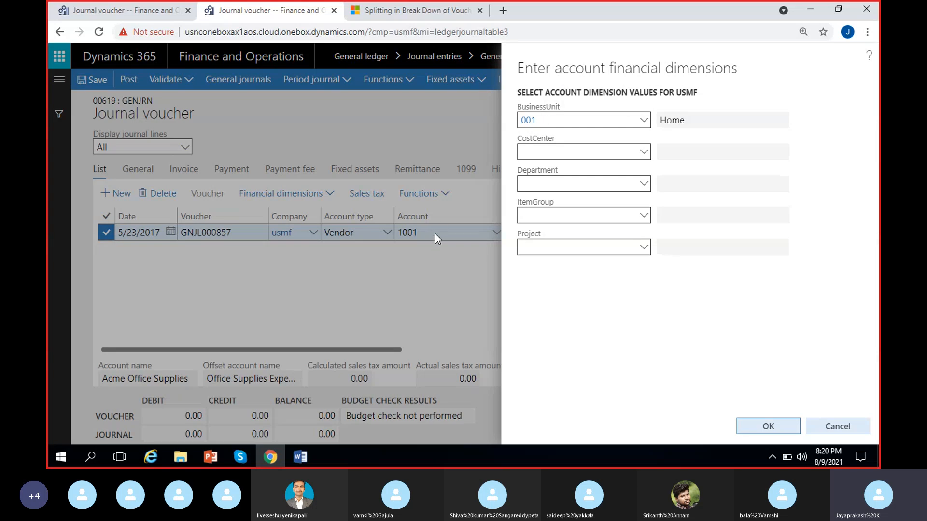
pyautogui.click(557, 121)
pyautogui.click(578, 186)
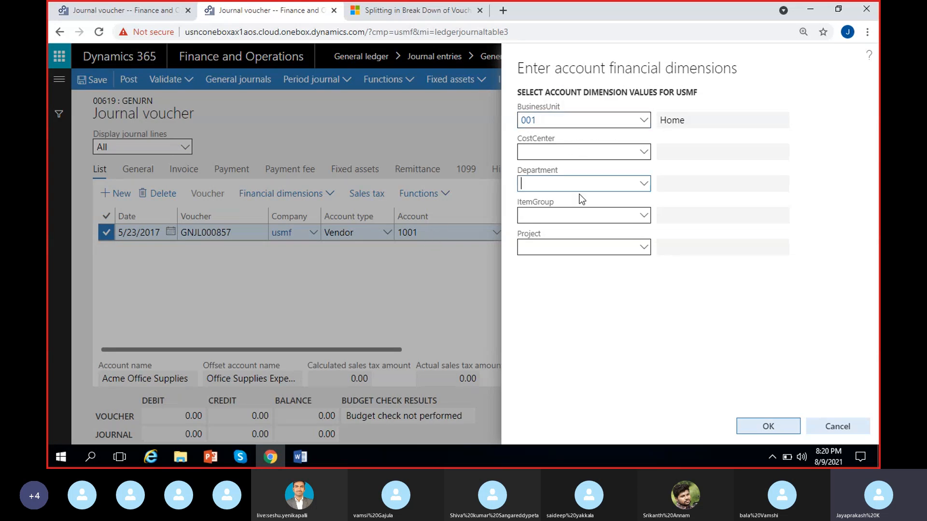
pyautogui.click(643, 185)
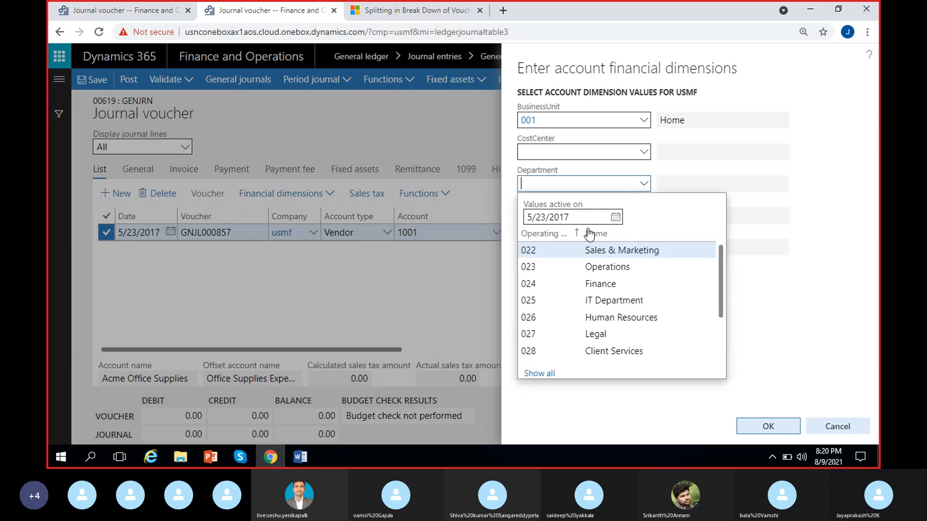
pyautogui.click(600, 250)
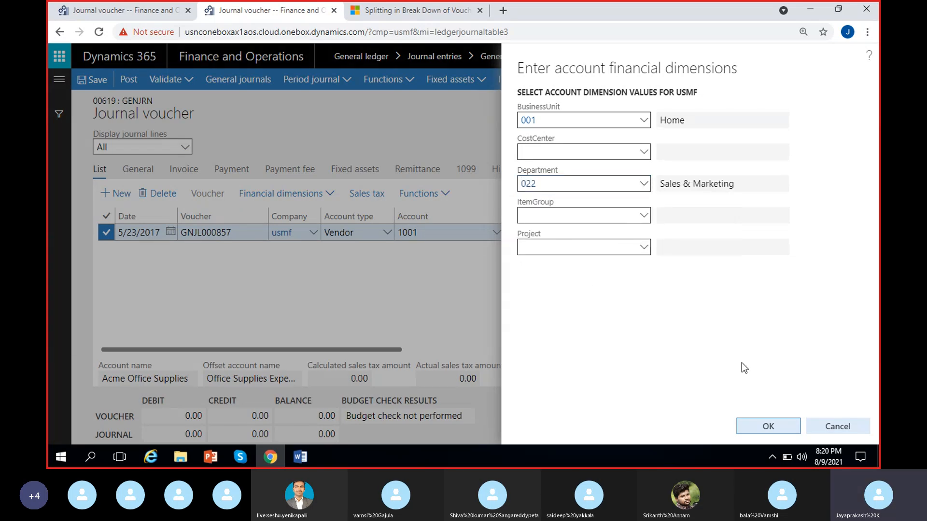
pyautogui.click(767, 427)
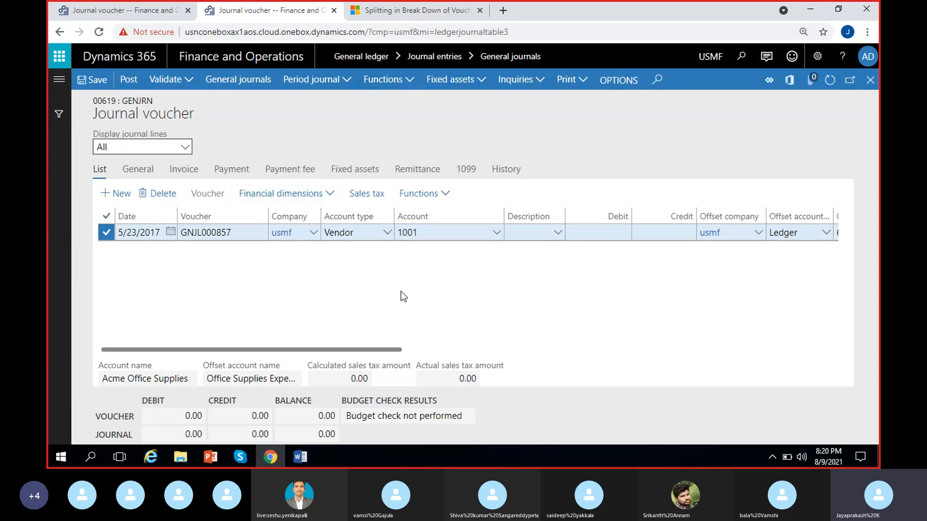
# - Review the offset account type choices and the financial dimensions options available with a ledger offset account
pyautogui.hscroll(10, 389, 285)
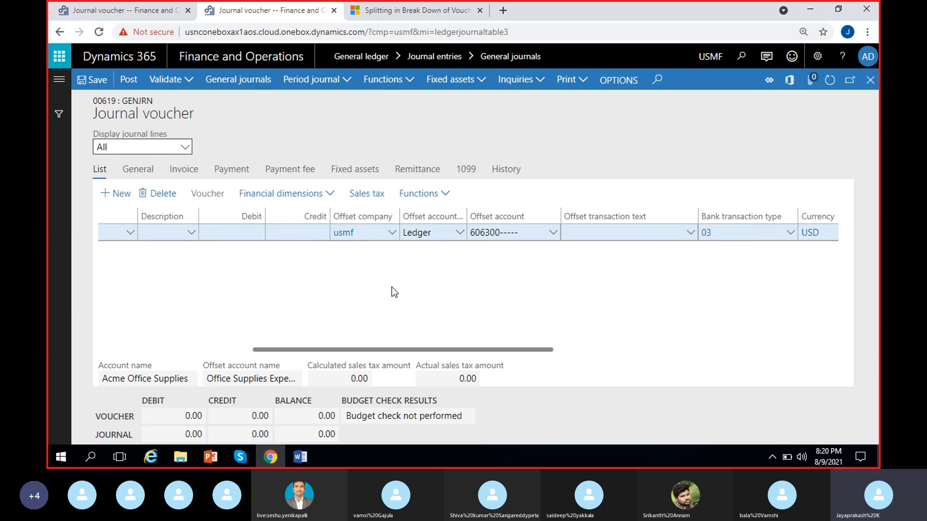
pyautogui.click(459, 233)
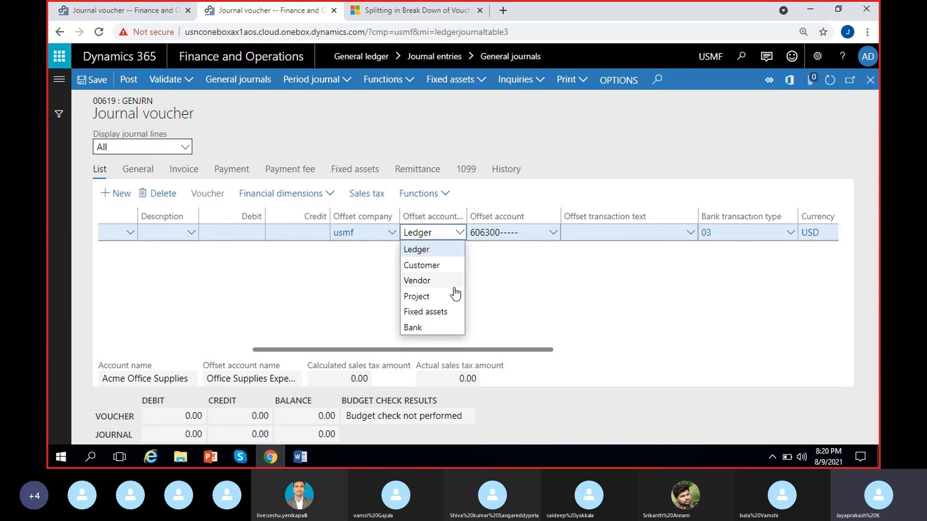
pyautogui.click(501, 296)
pyautogui.hscroll(-5, 380, 285)
pyautogui.hscroll(3, 479, 318)
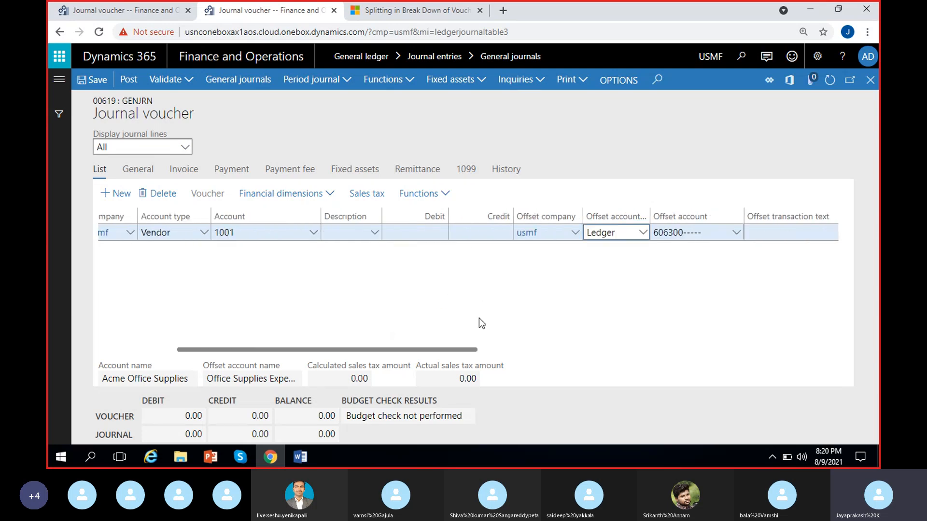
pyautogui.click(331, 194)
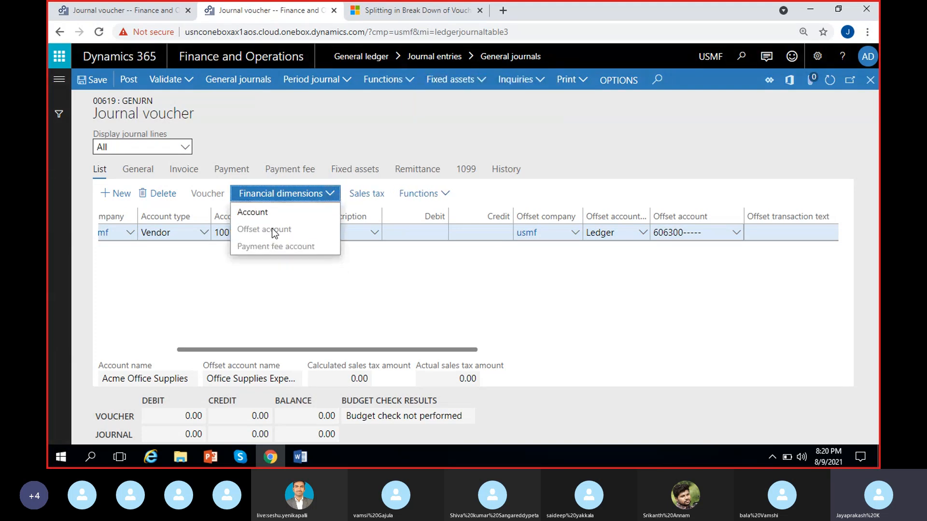
pyautogui.click(319, 314)
# - Change the line's account type to Ledger with main account 120001, Accumulated depreciation, and no business unit or department
pyautogui.click(205, 233)
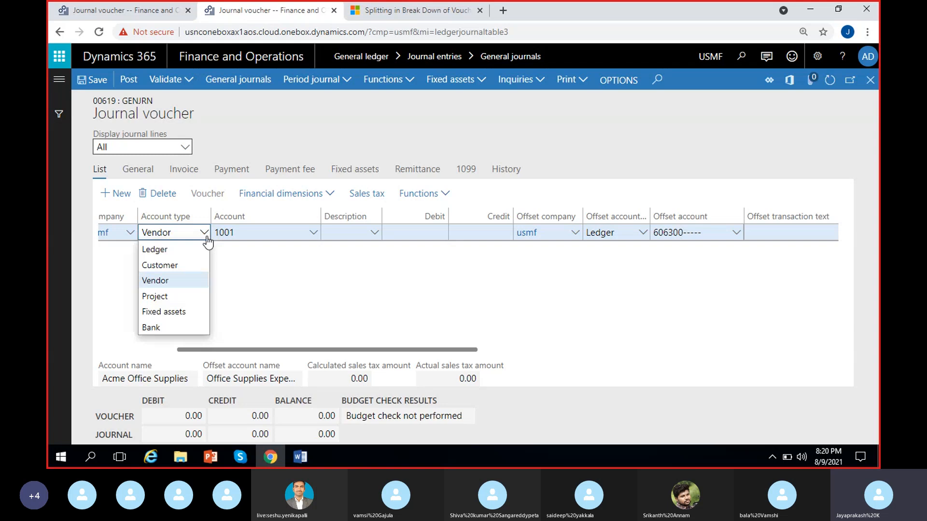
pyautogui.click(164, 249)
pyautogui.click(318, 236)
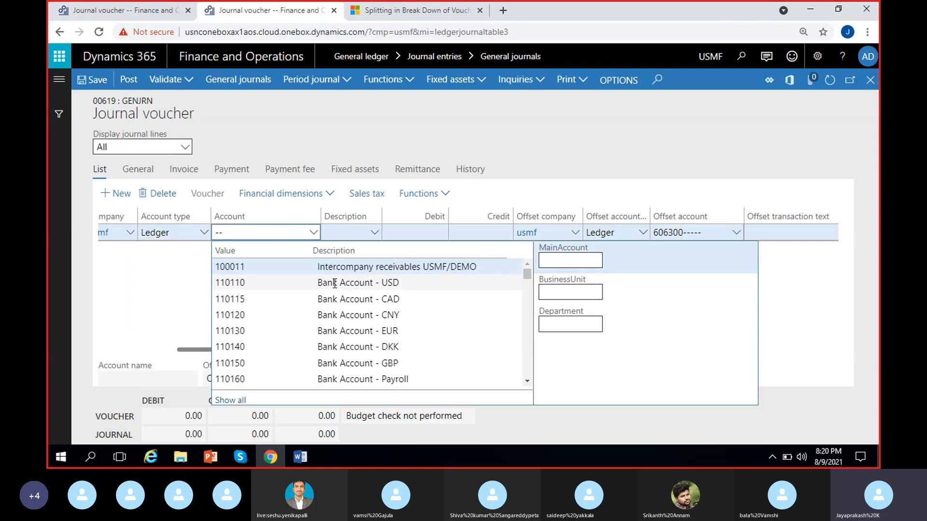
pyautogui.scroll(-3, 338, 290)
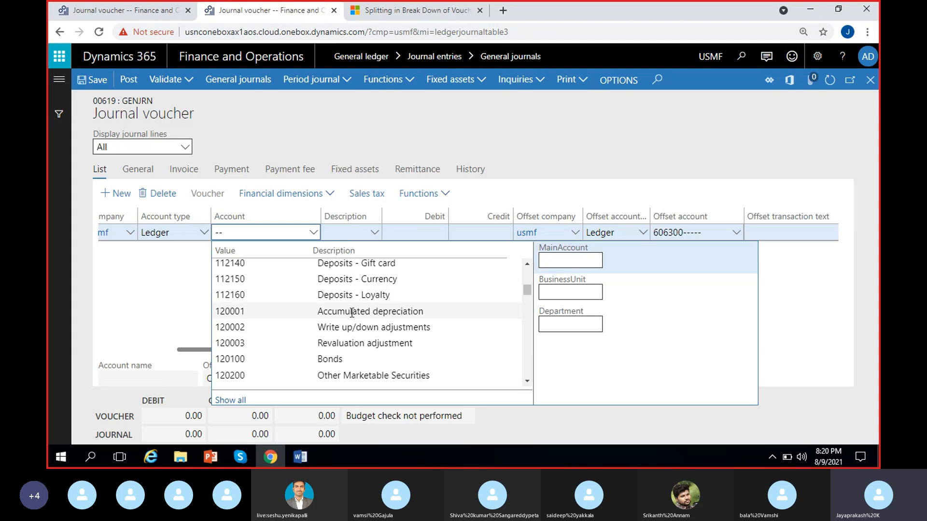
pyautogui.click(352, 312)
pyautogui.click(144, 291)
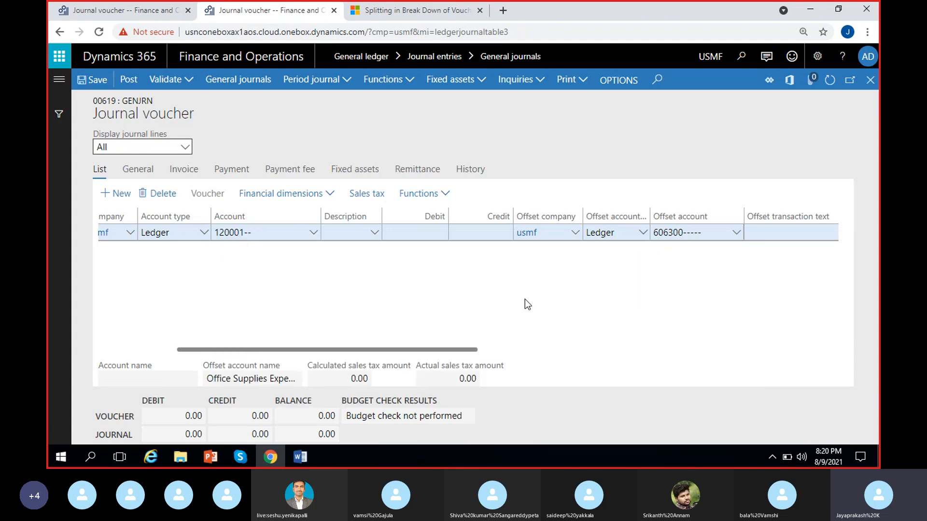
# - Set the offset account type to Vendor with offset account 1001, and display the line's financial dimensions options
pyautogui.click(643, 233)
pyautogui.click(600, 280)
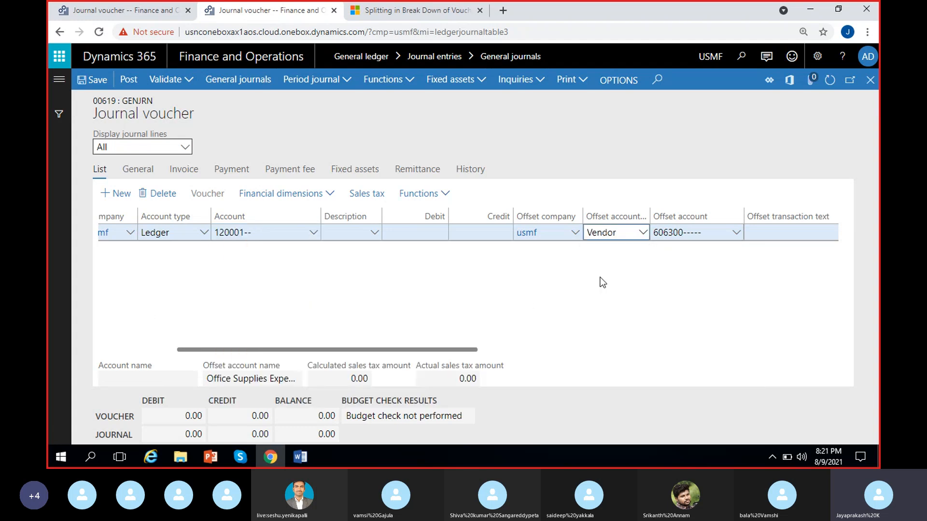
pyautogui.click(736, 233)
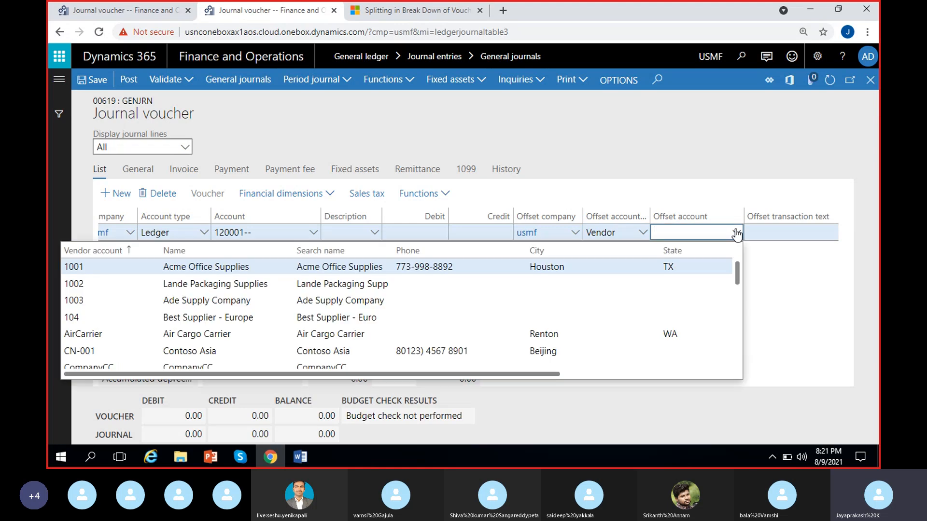
pyautogui.click(515, 267)
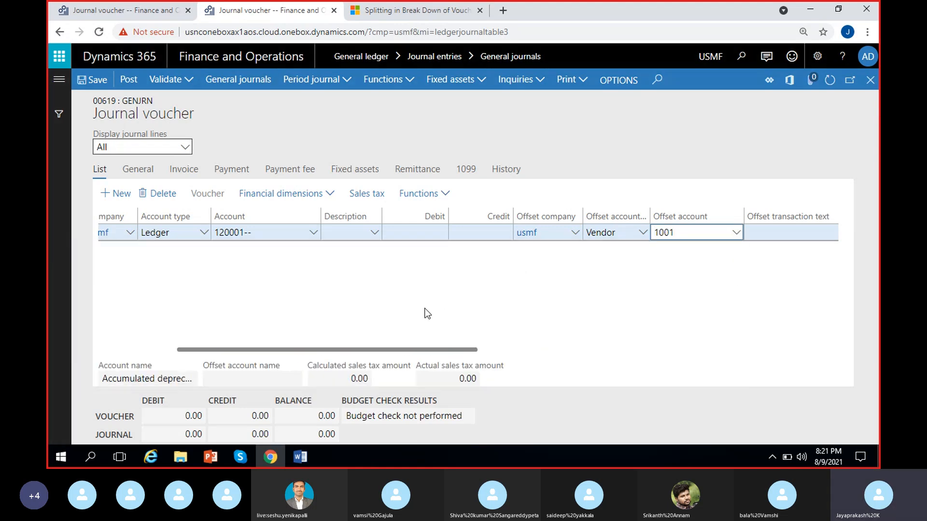
pyautogui.click(333, 194)
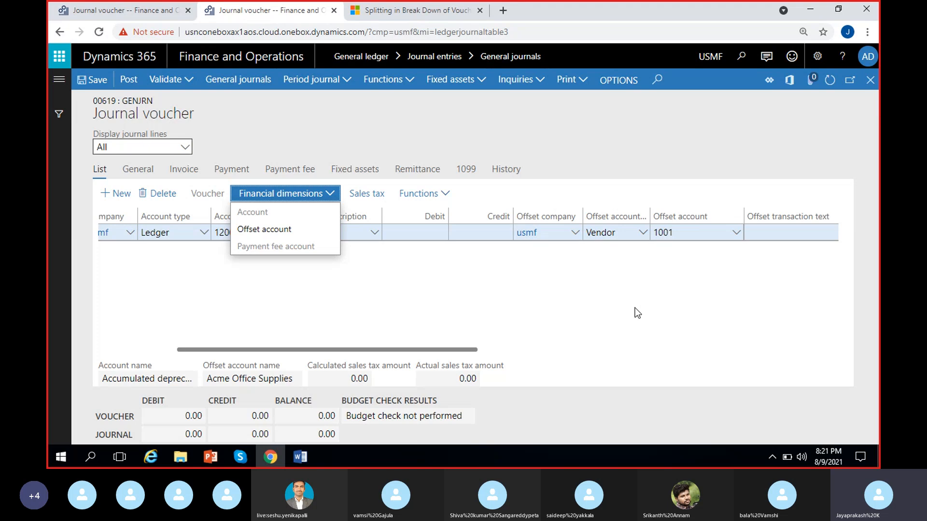
# - Examine the ledger account and the vendor offset account on the USMF journal line
pyautogui.click(481, 299)
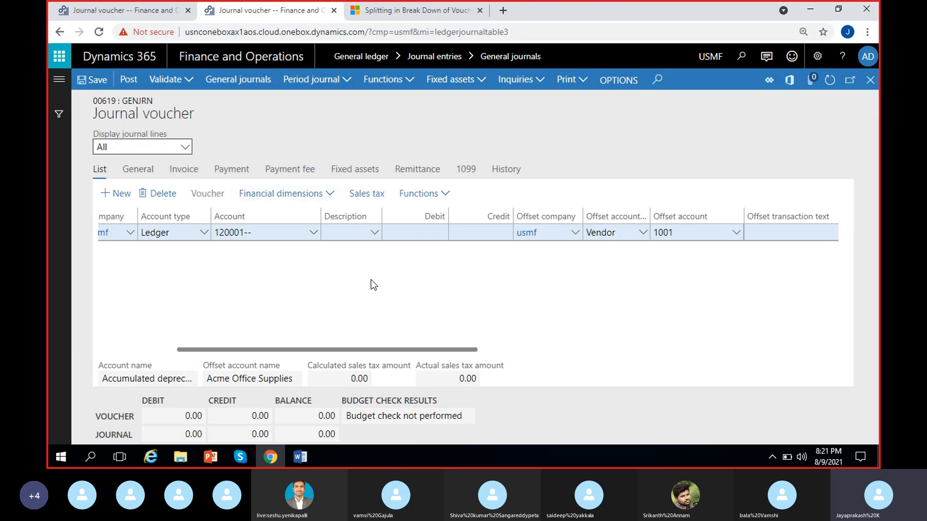
pyautogui.click(313, 233)
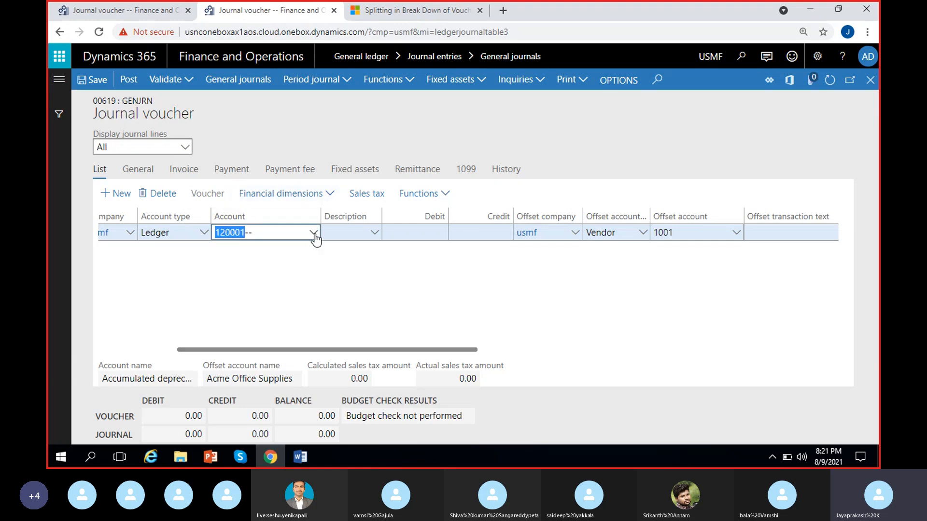
pyautogui.click(154, 289)
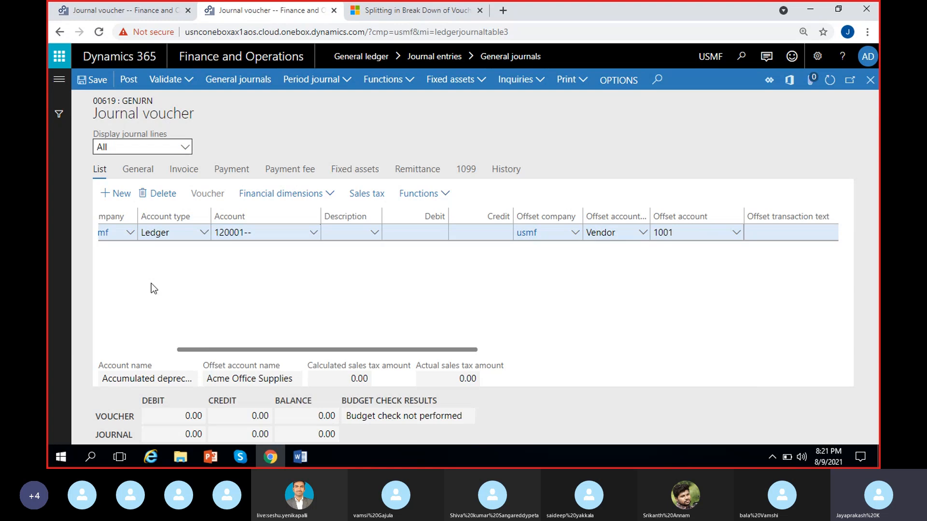
pyautogui.click(693, 240)
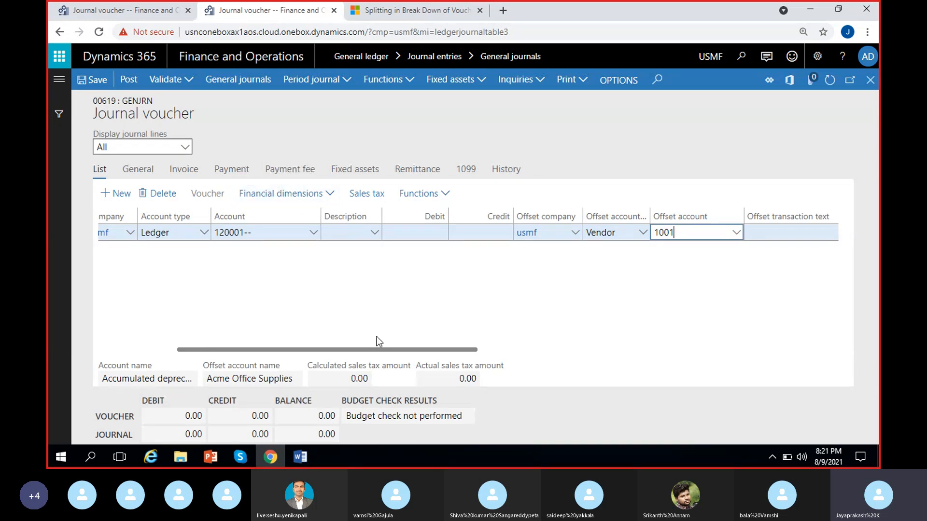
# - Switch to the MRF journal voucher and view the sales tax transactions of the GenJour-000009 line
pyautogui.click(120, 10)
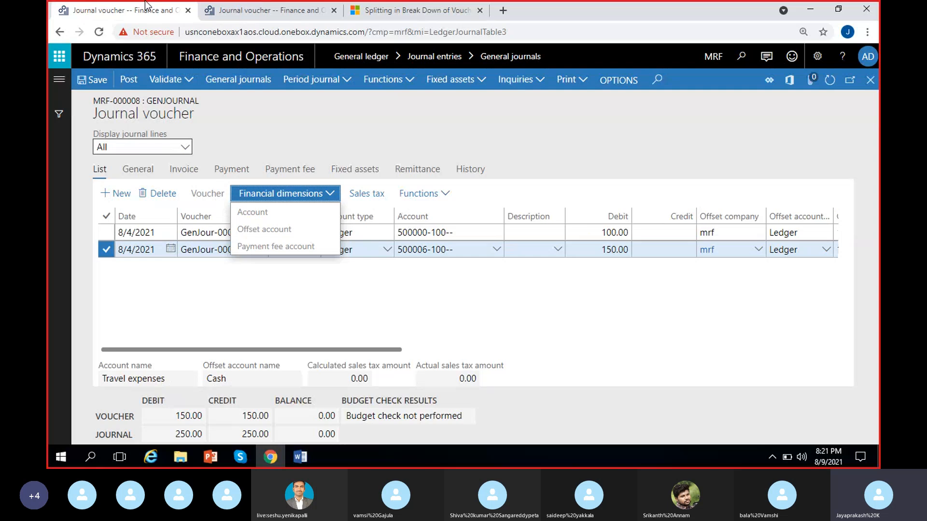
pyautogui.click(467, 299)
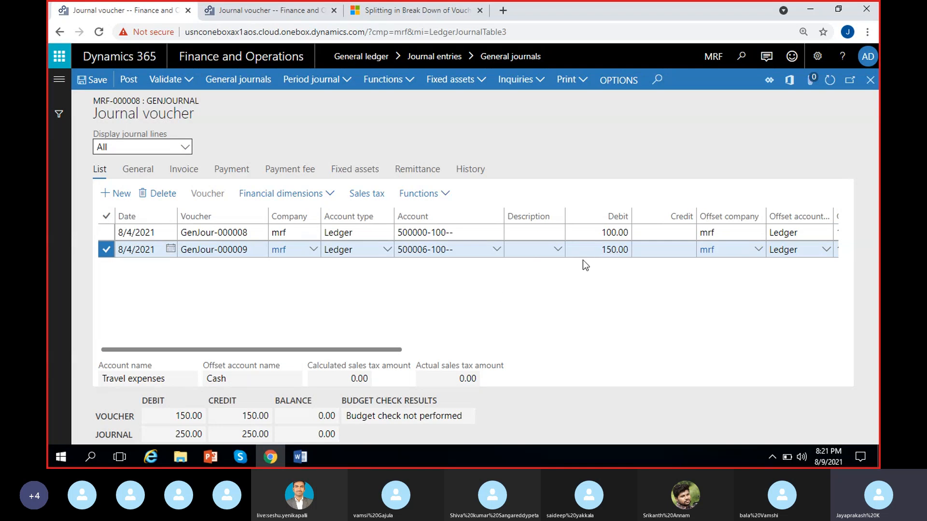
pyautogui.click(372, 197)
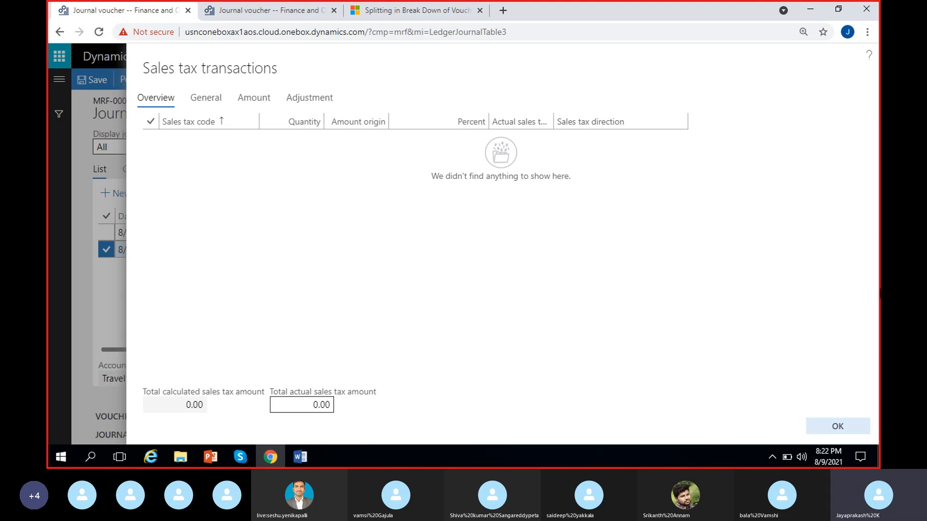
pyautogui.click(835, 427)
pyautogui.click(433, 285)
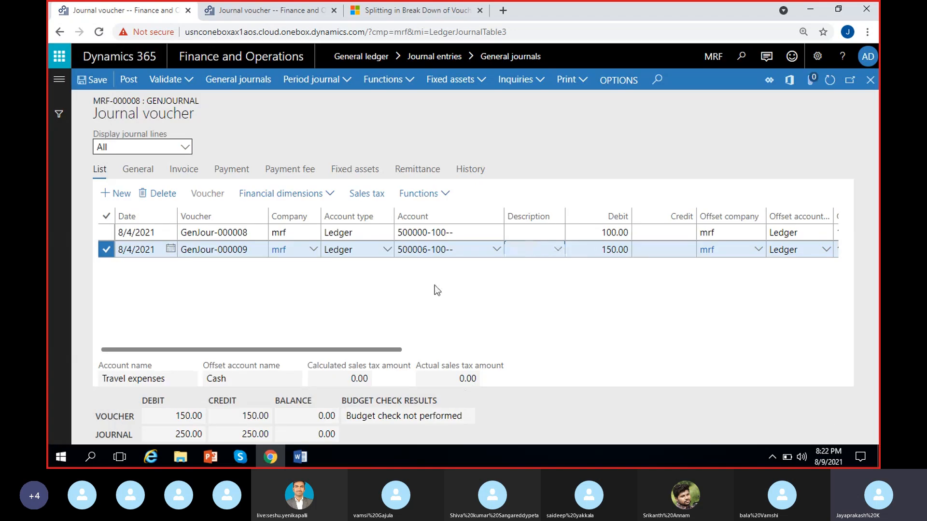
# - Save the GenJour-000009 line as a voucher template with template type Amount
pyautogui.click(443, 194)
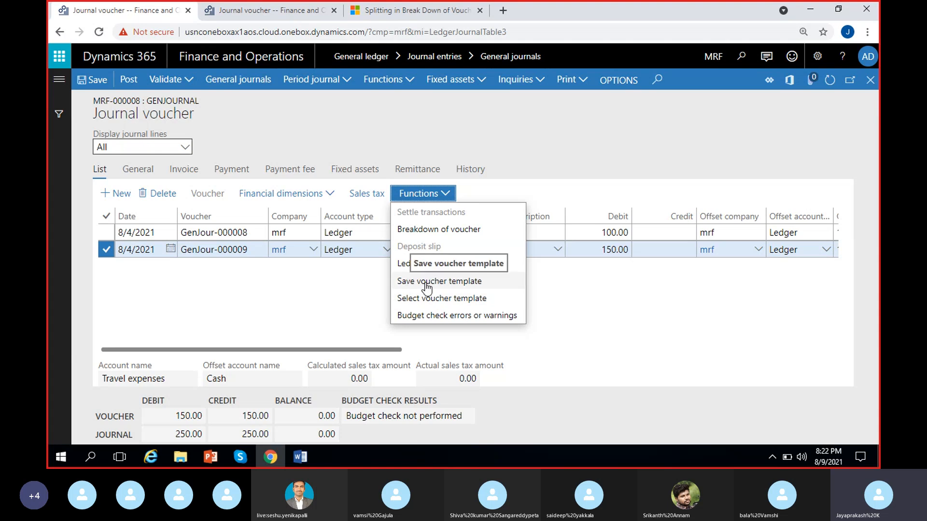
pyautogui.click(163, 281)
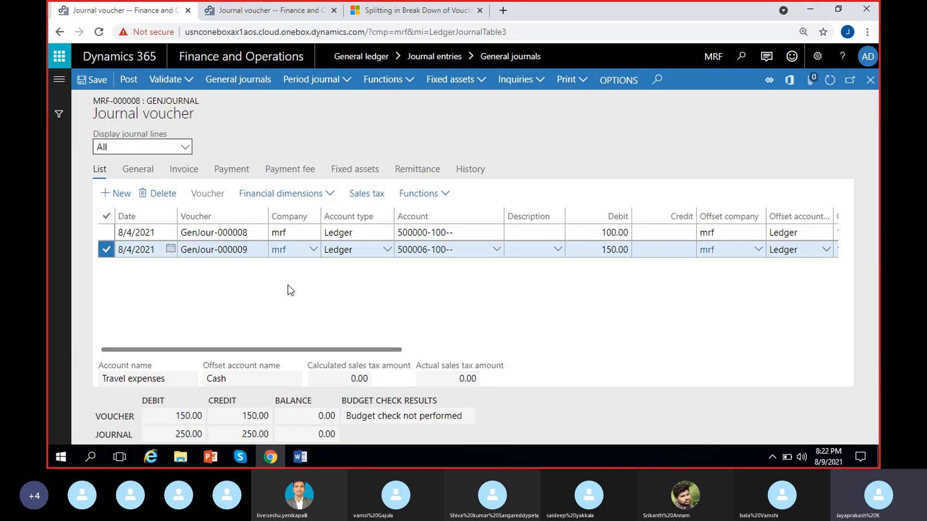
pyautogui.click(444, 195)
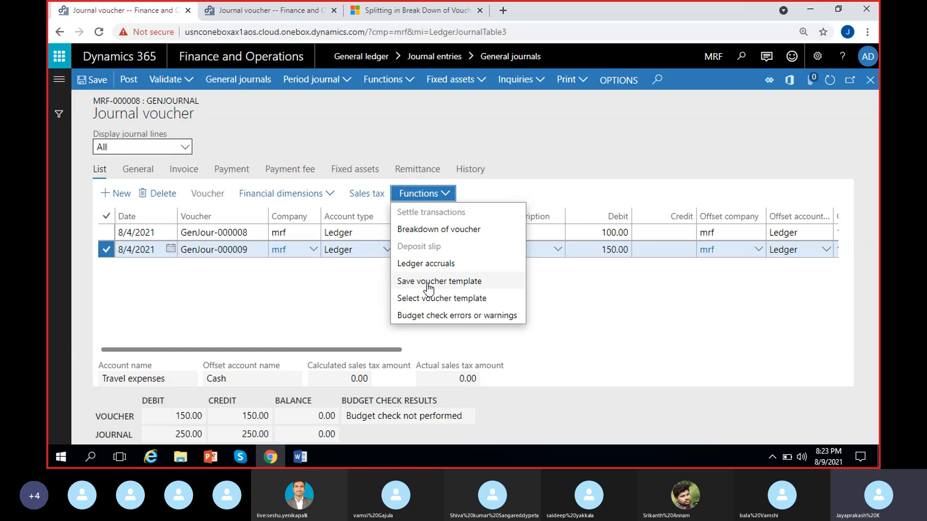
pyautogui.click(430, 285)
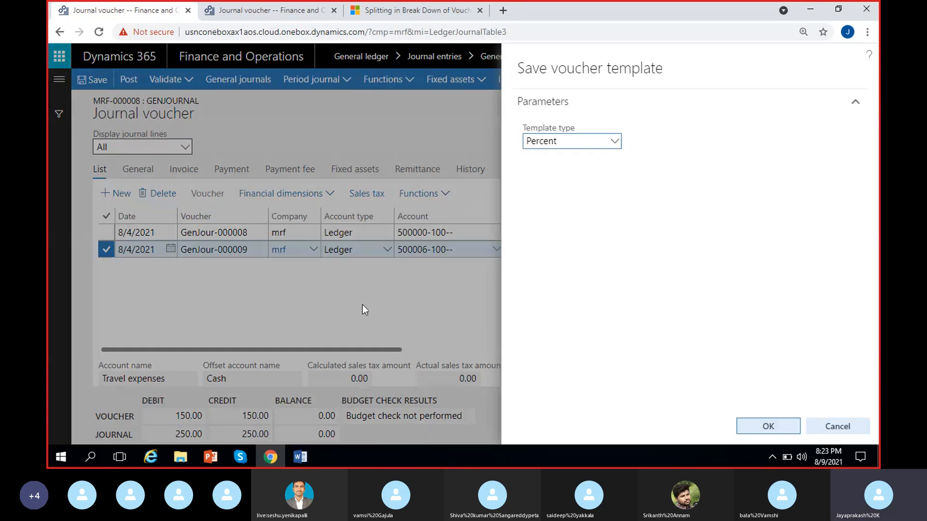
pyautogui.click(614, 141)
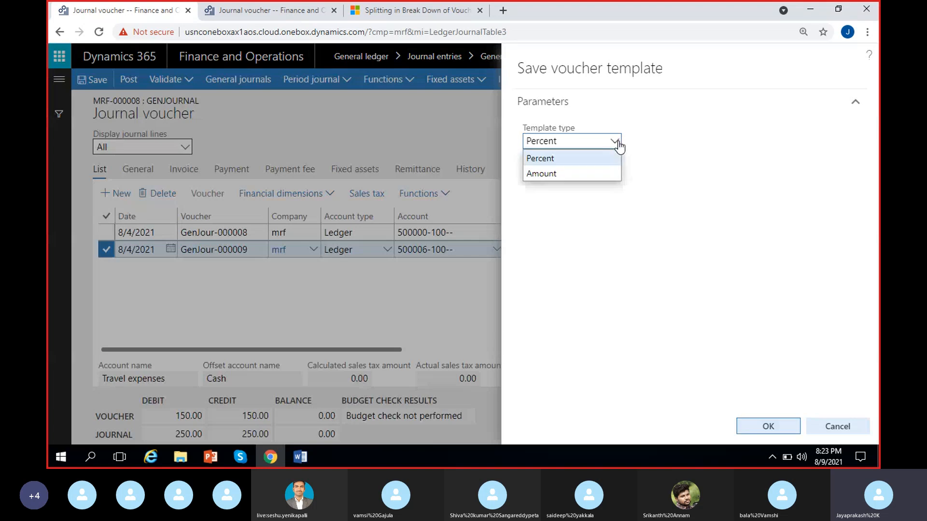
pyautogui.click(582, 175)
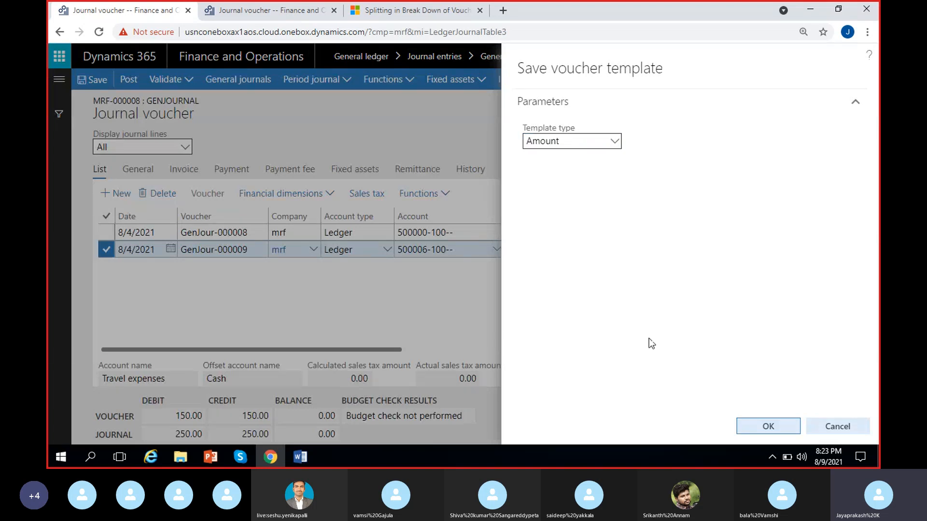
pyautogui.click(764, 416)
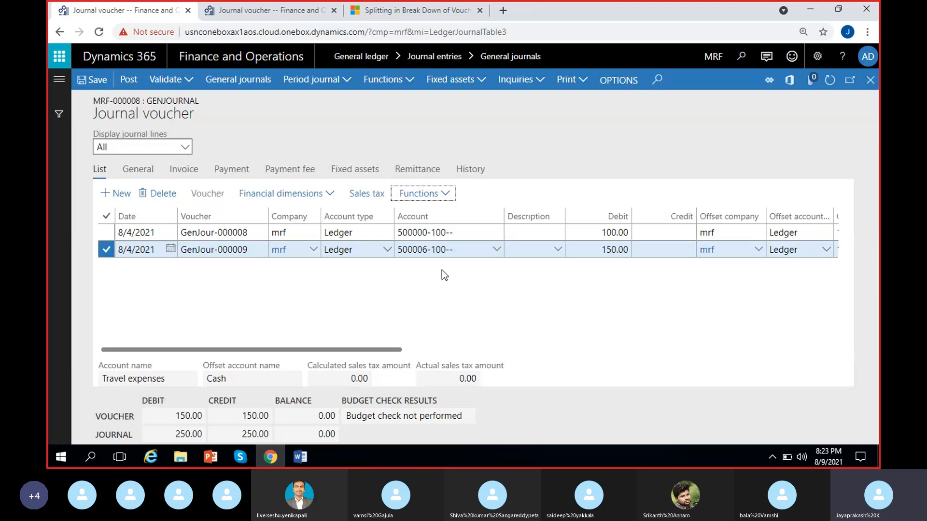
pyautogui.click(421, 281)
# - Delete the GenJour-000009 line and check the list of saved voucher templates
pyautogui.click(159, 195)
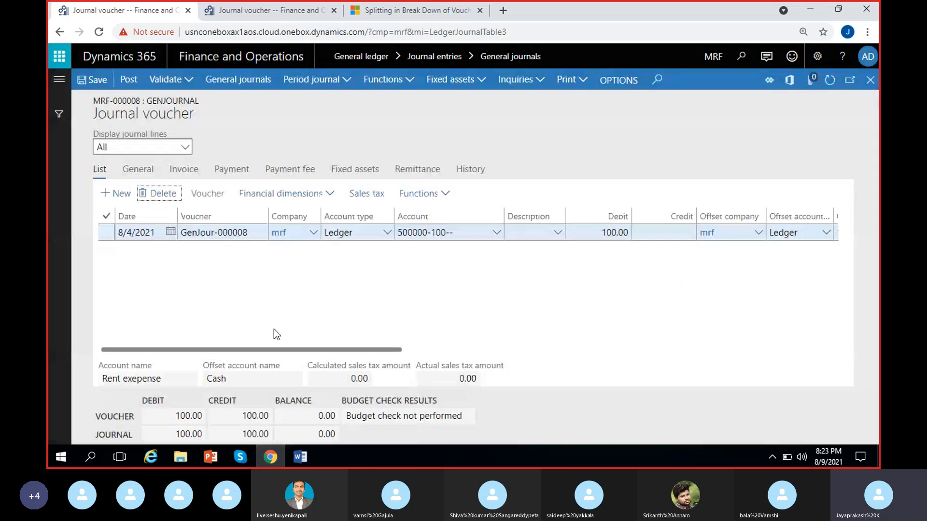
pyautogui.click(437, 196)
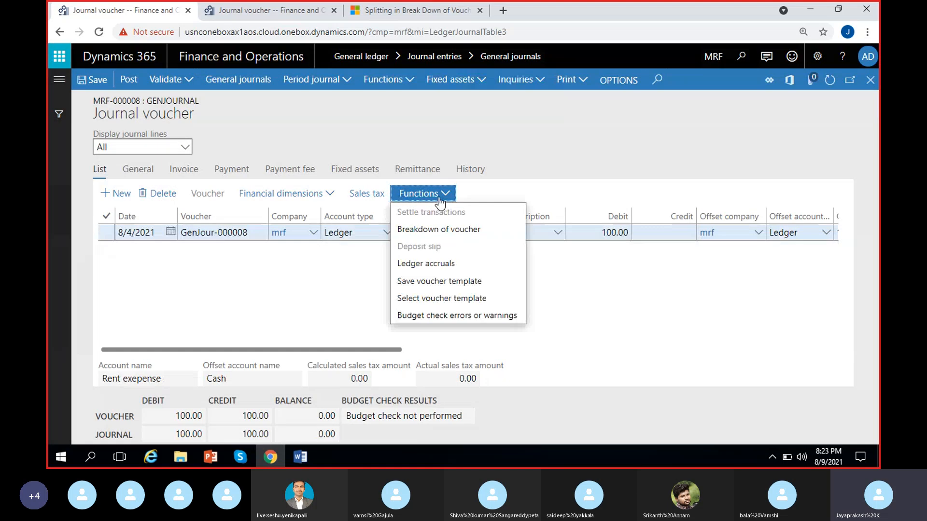
pyautogui.click(435, 301)
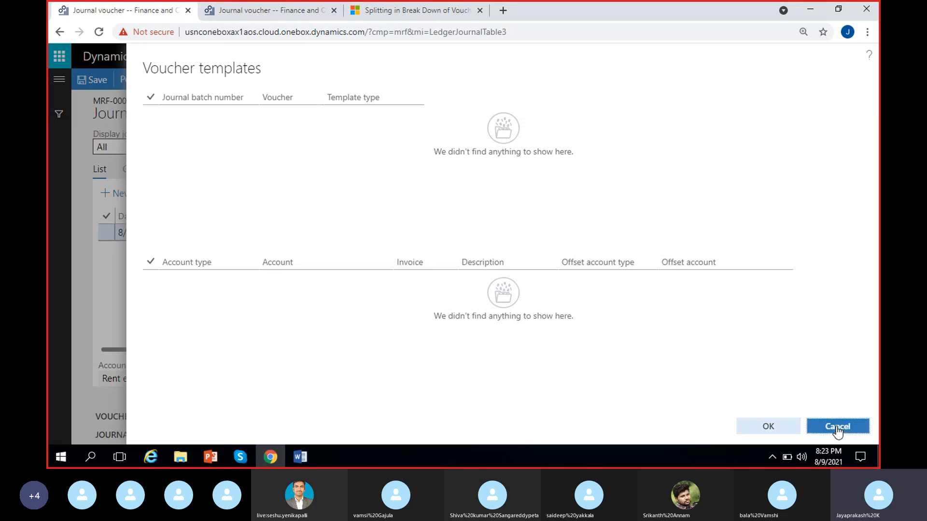
pyautogui.click(120, 249)
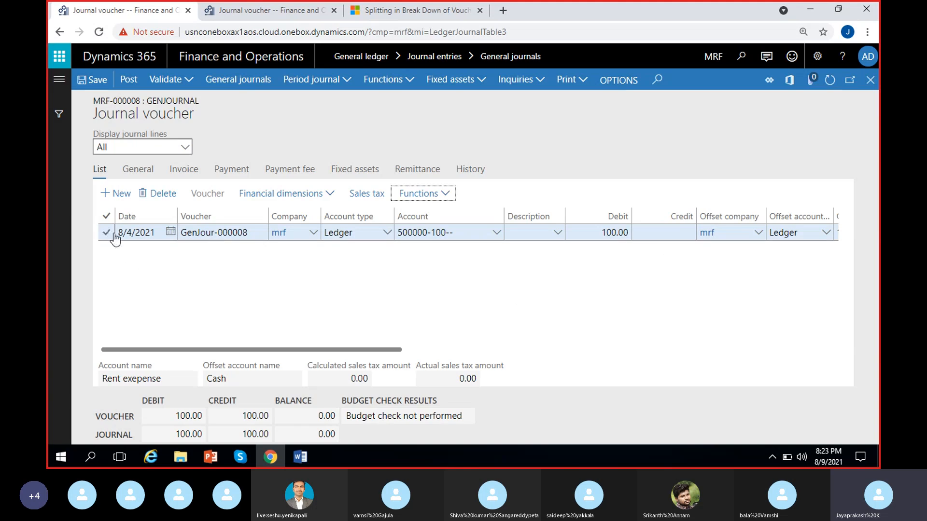
# - Save the GenJour-000008 line as a voucher template with template type Percent
pyautogui.click(105, 234)
pyautogui.click(419, 193)
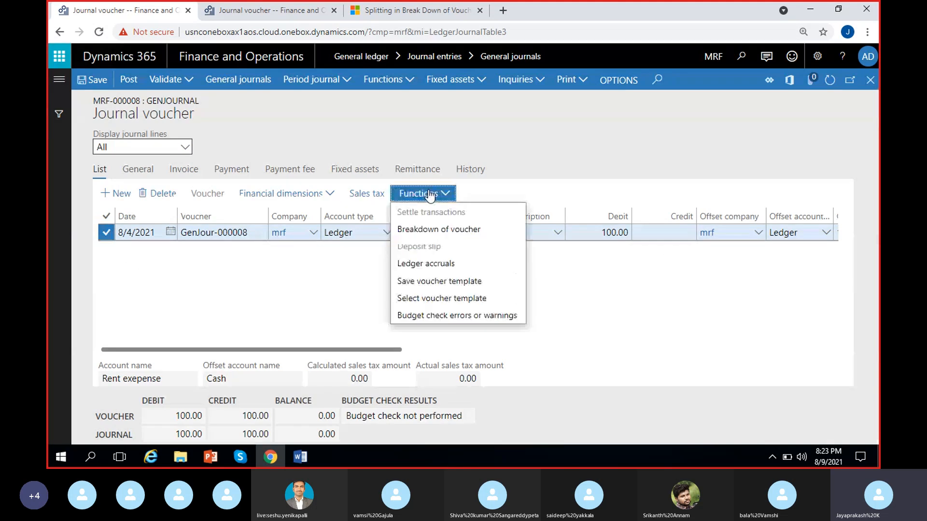
pyautogui.click(422, 280)
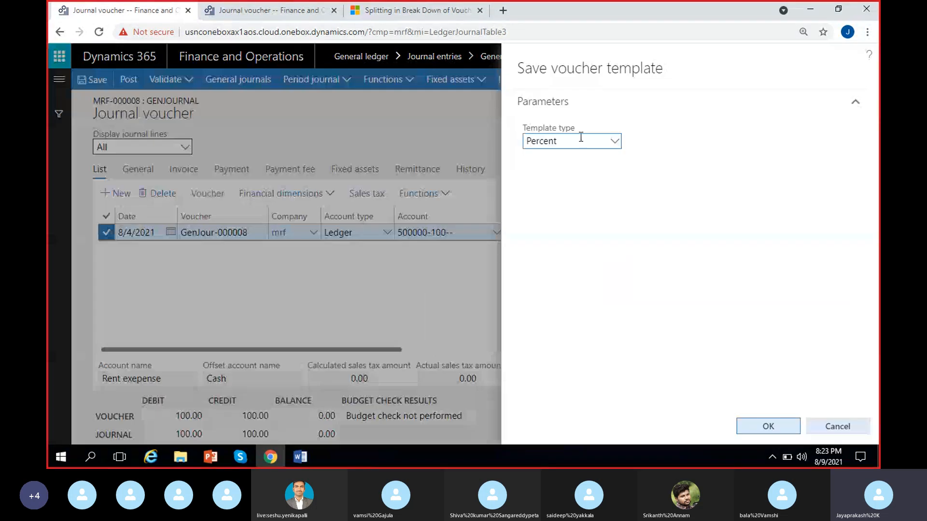
pyautogui.click(764, 428)
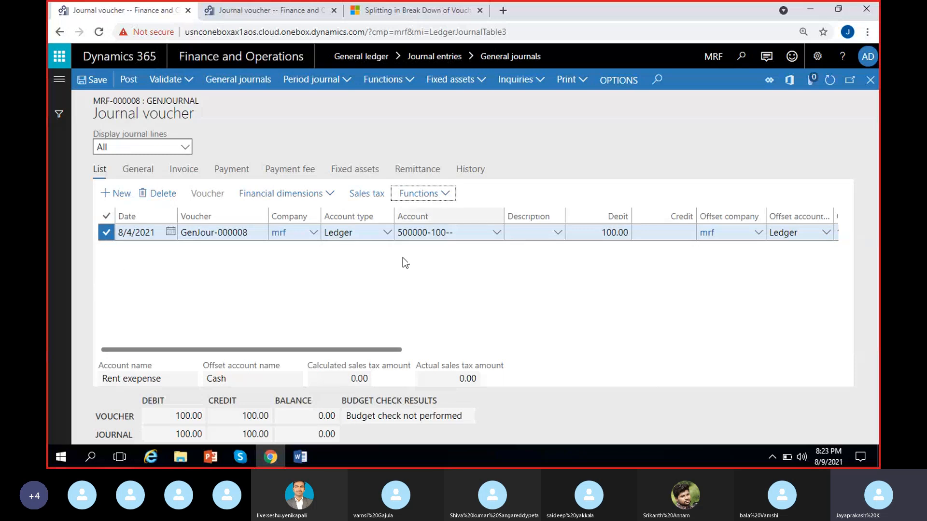
# - Create a new voucher line from the MRF-000008 Percent template, selecting its ledger line and entering a voucher amount of 200
pyautogui.click(452, 195)
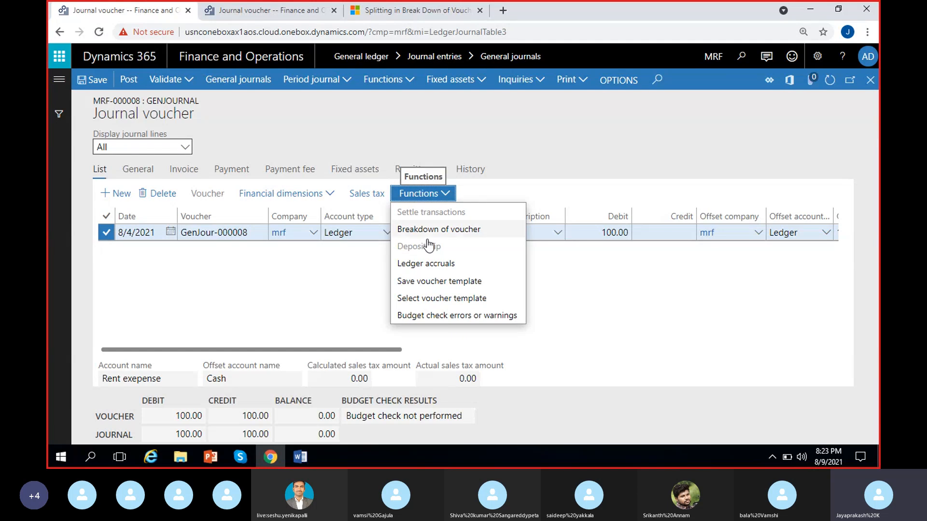
pyautogui.click(425, 299)
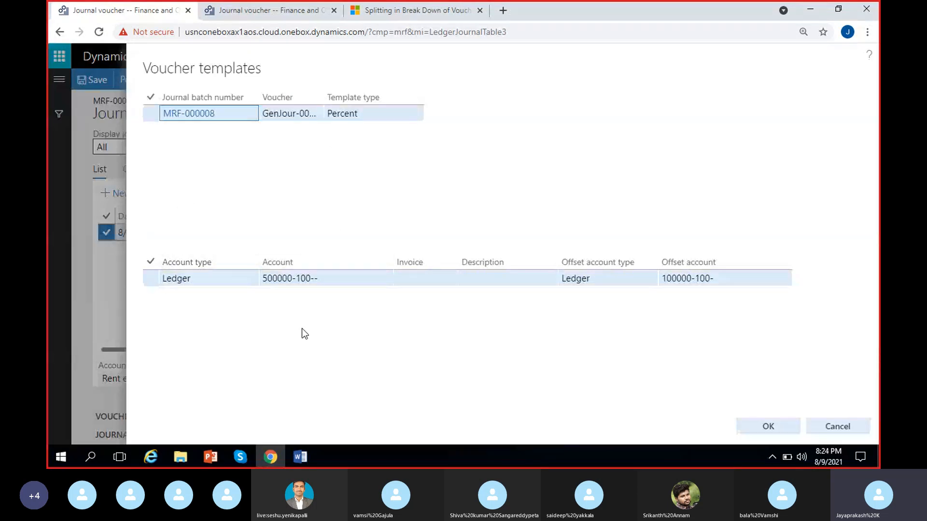
pyautogui.click(151, 279)
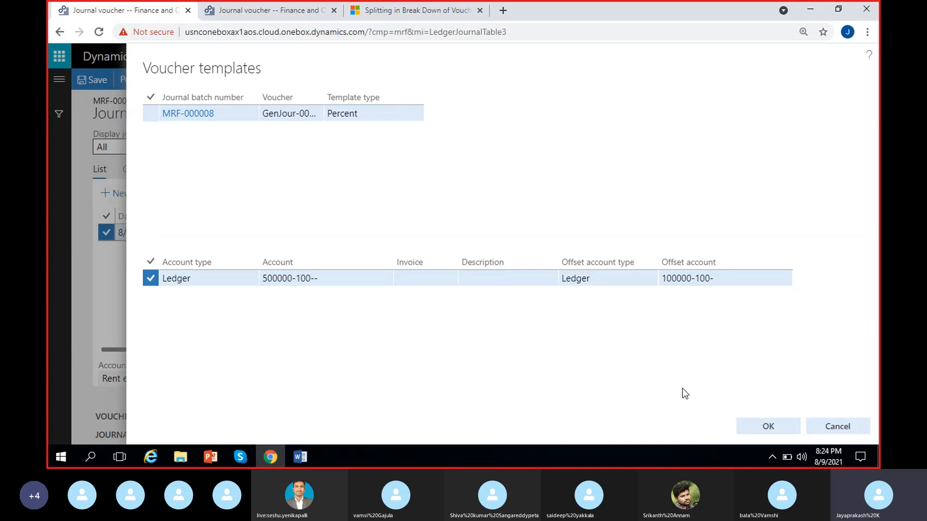
pyautogui.click(744, 428)
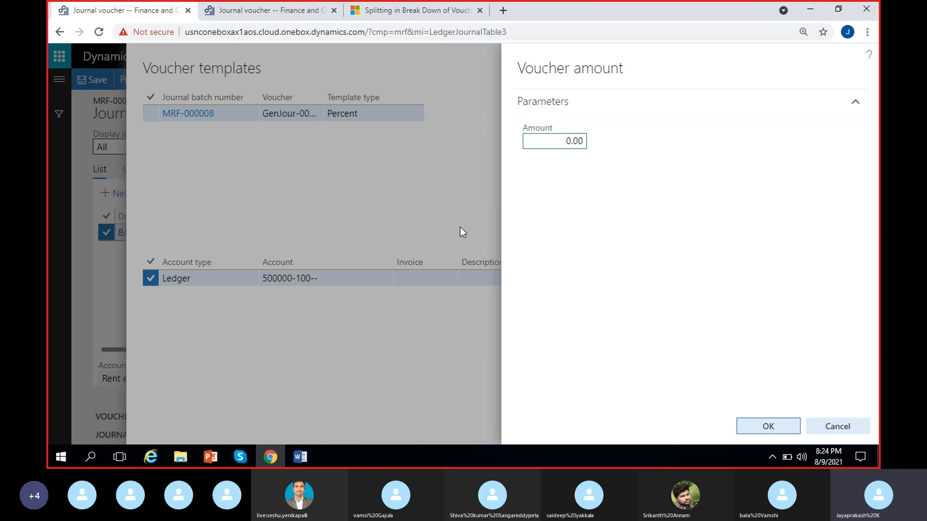
pyautogui.write('200')
pyautogui.press('BackSpace')
pyautogui.click(647, 244)
pyautogui.click(750, 420)
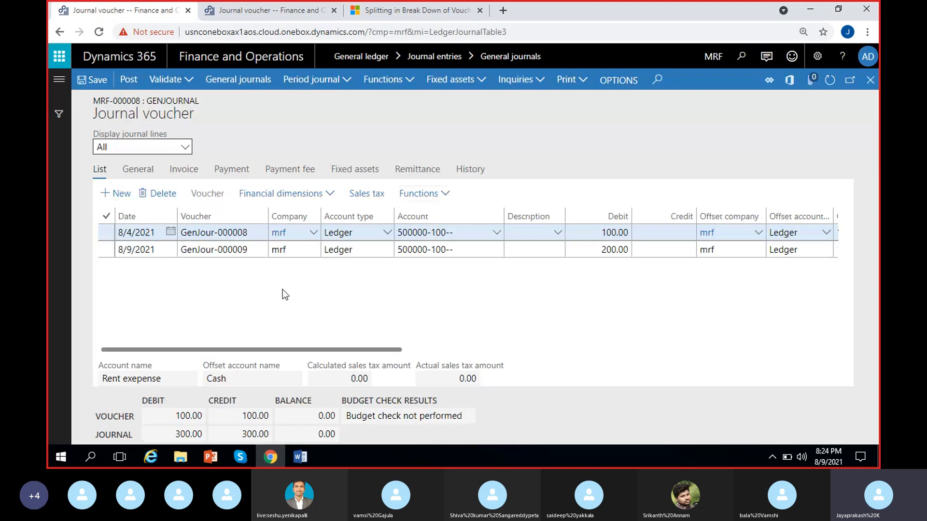
# - Compare the accounts, debit amounts and offset accounts of the original voucher line and the template-based line
pyautogui.click(175, 250)
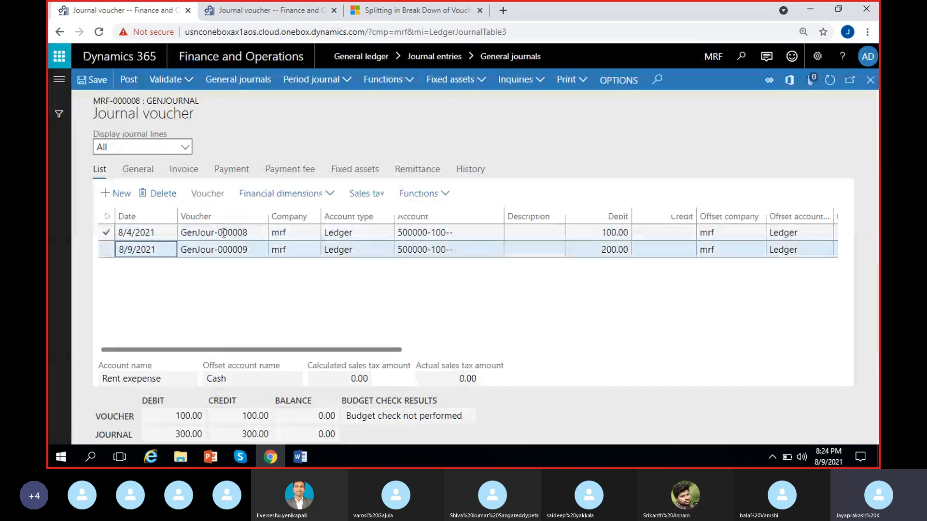
pyautogui.click(248, 249)
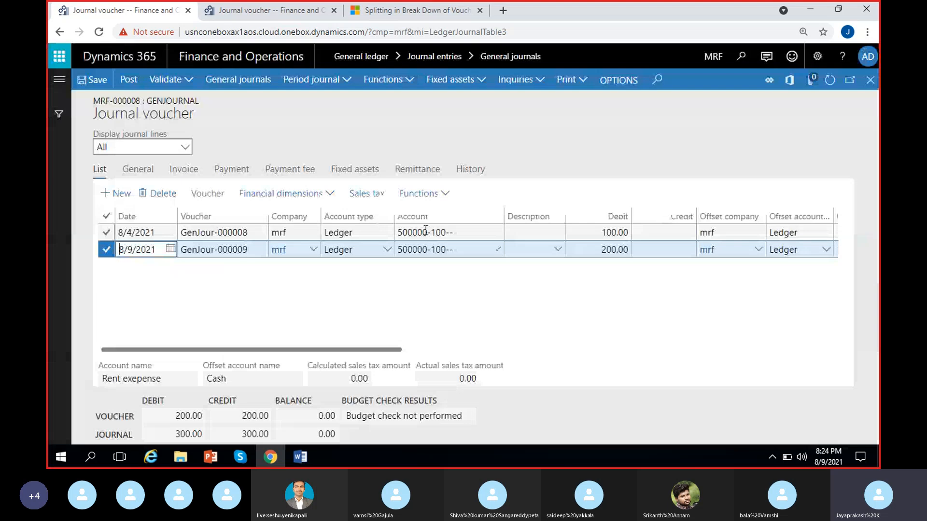
pyautogui.hscroll(2, 453, 318)
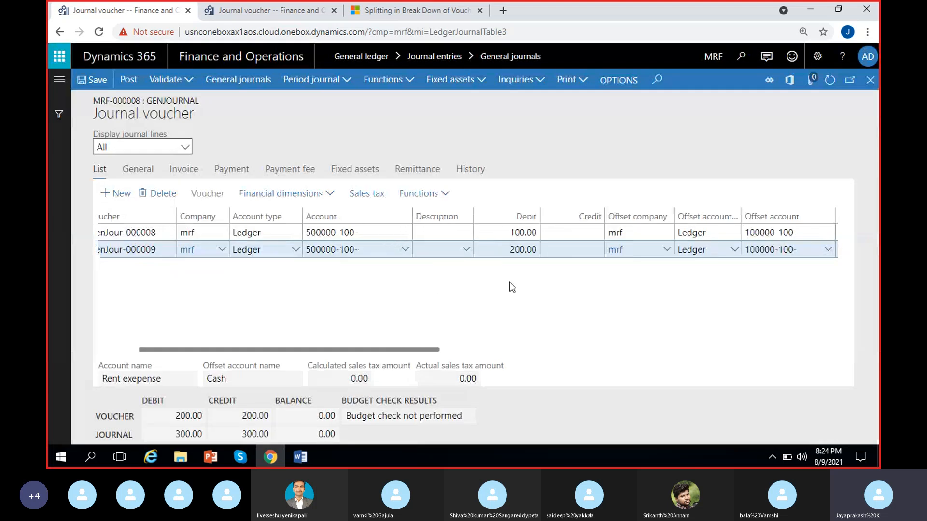
pyautogui.click(524, 232)
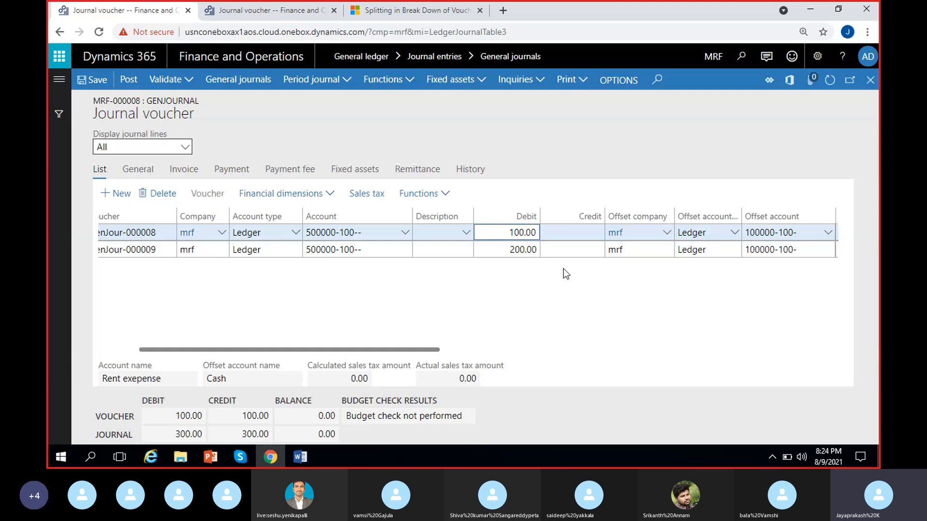
pyautogui.hscroll(4, 562, 271)
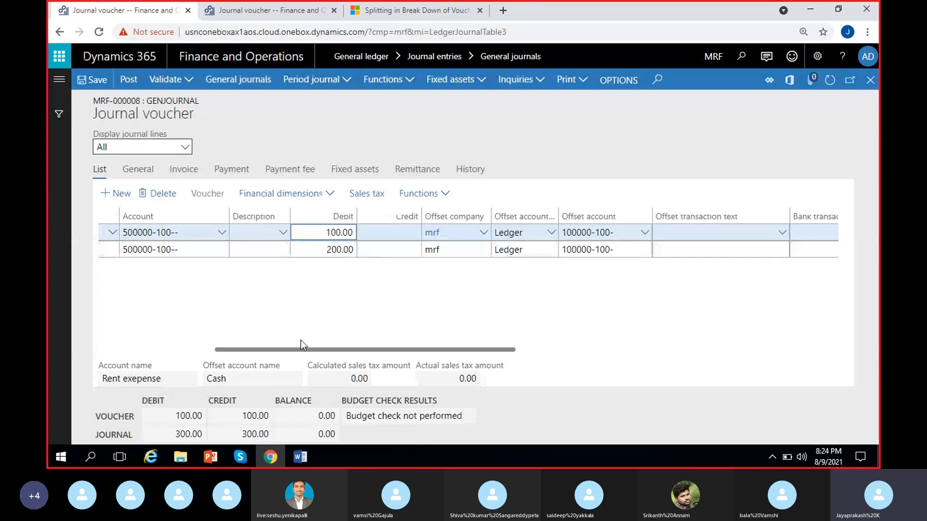
pyautogui.hscroll(-4, 241, 343)
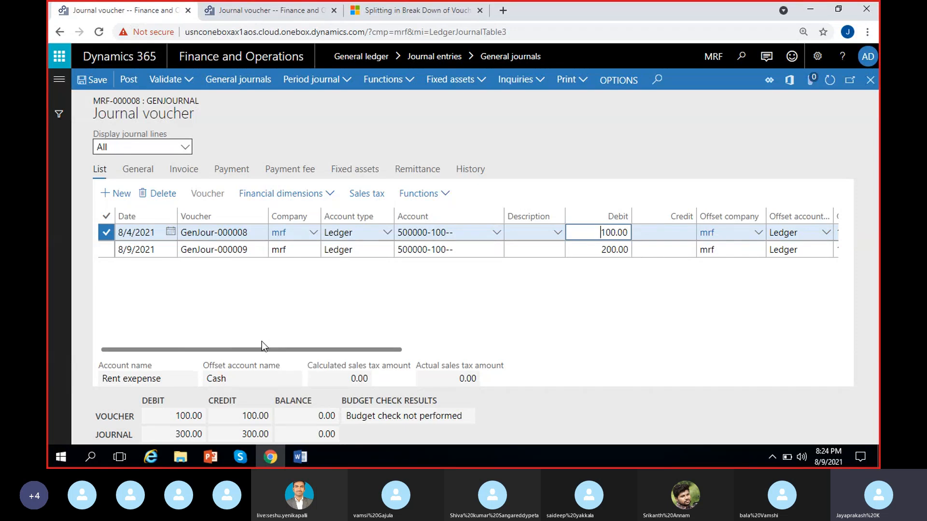
# - Create another voucher line from the MRF-000008 Percent template, selecting its ledger line and entering a voucher amount of 110
pyautogui.click(442, 196)
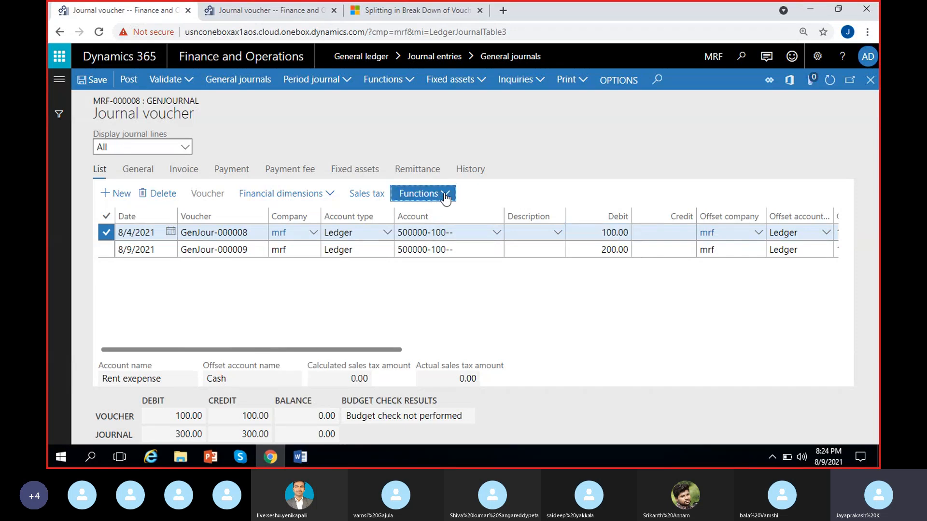
pyautogui.click(384, 352)
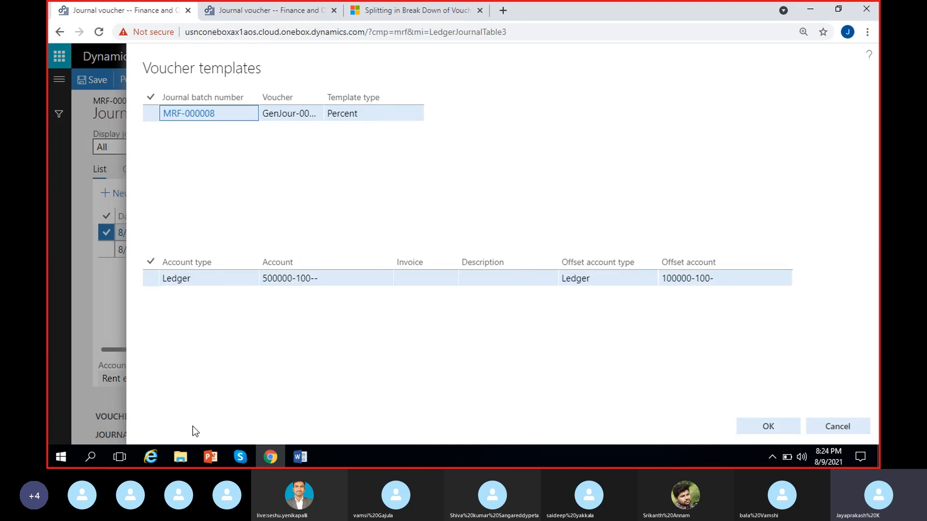
pyautogui.click(151, 279)
pyautogui.click(781, 432)
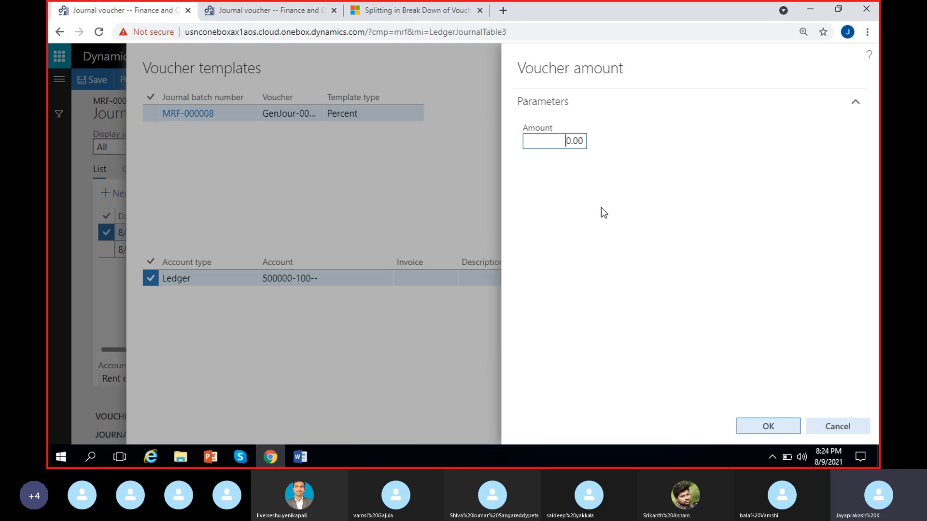
pyautogui.write('11')
pyautogui.click(741, 427)
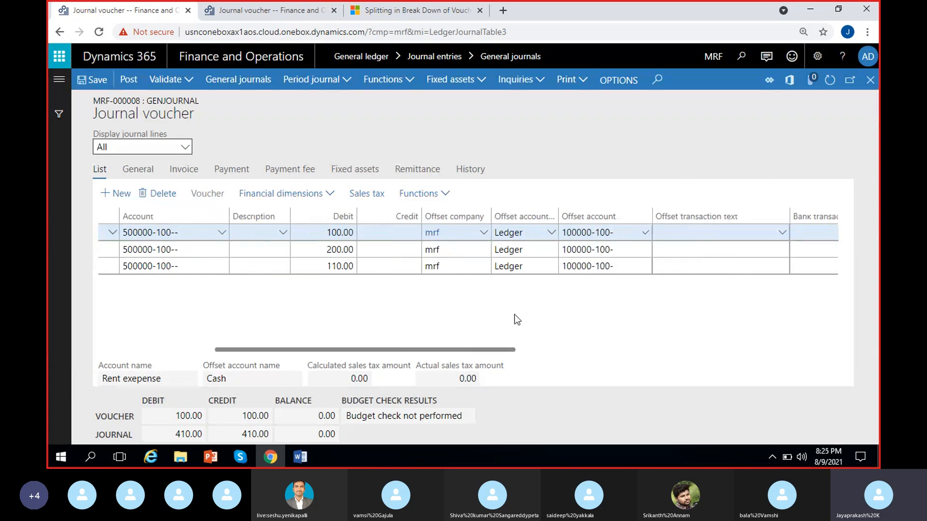
# - Review the voucher template functions and compare the accounts, debit amounts and offset accounts of the three voucher lines
pyautogui.click(453, 195)
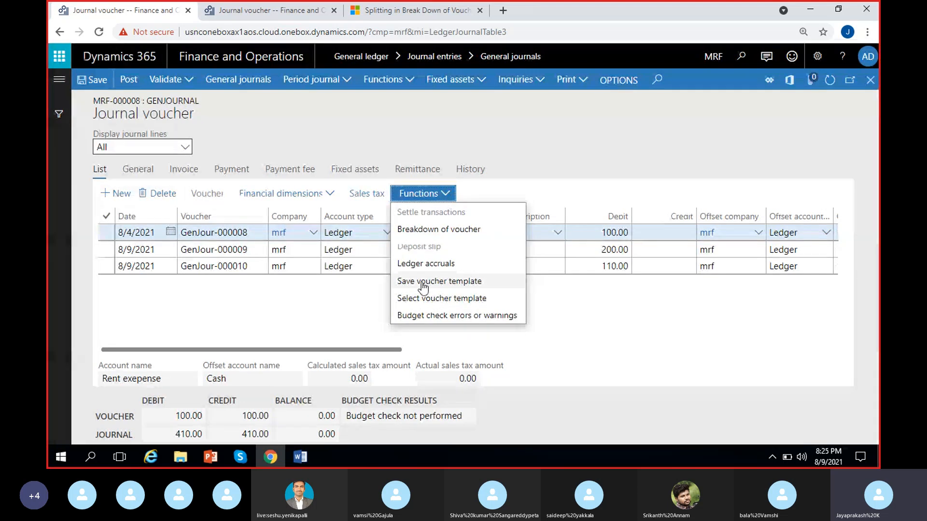
pyautogui.click(359, 322)
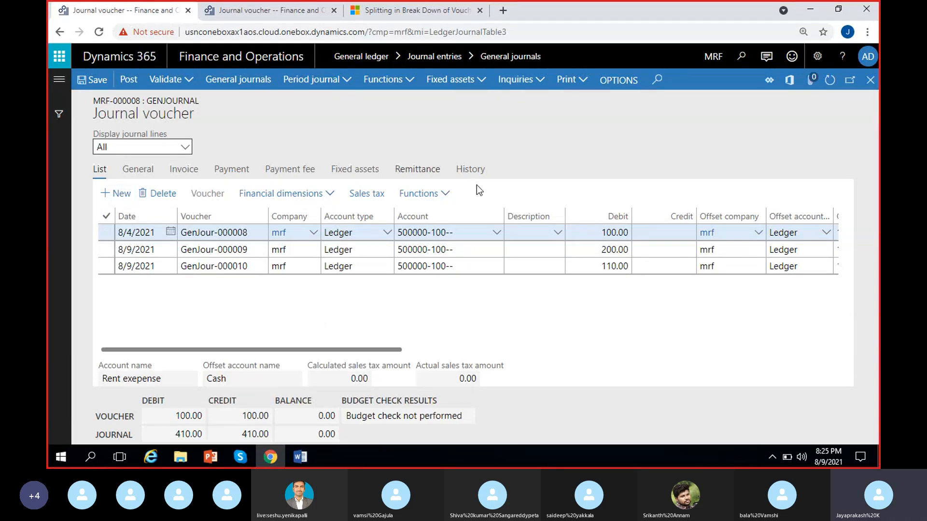
pyautogui.click(391, 228)
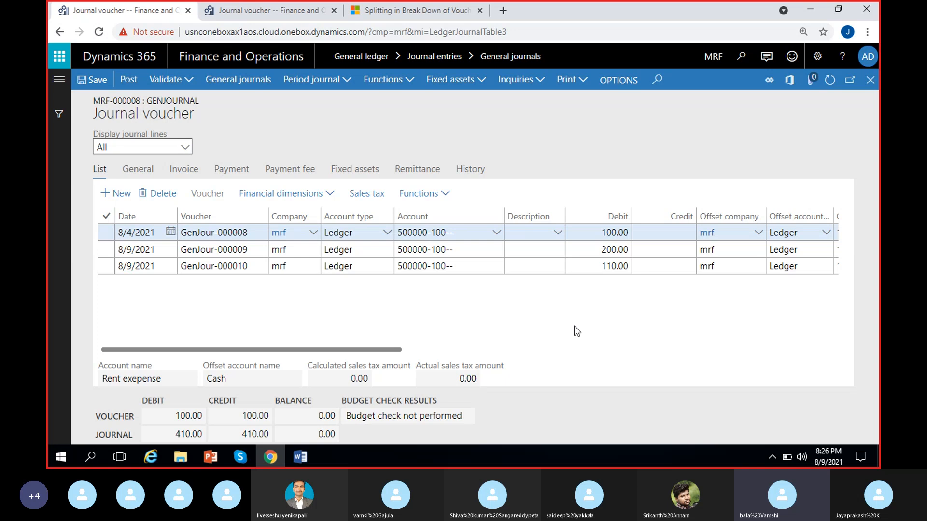
pyautogui.hscroll(5, 575, 327)
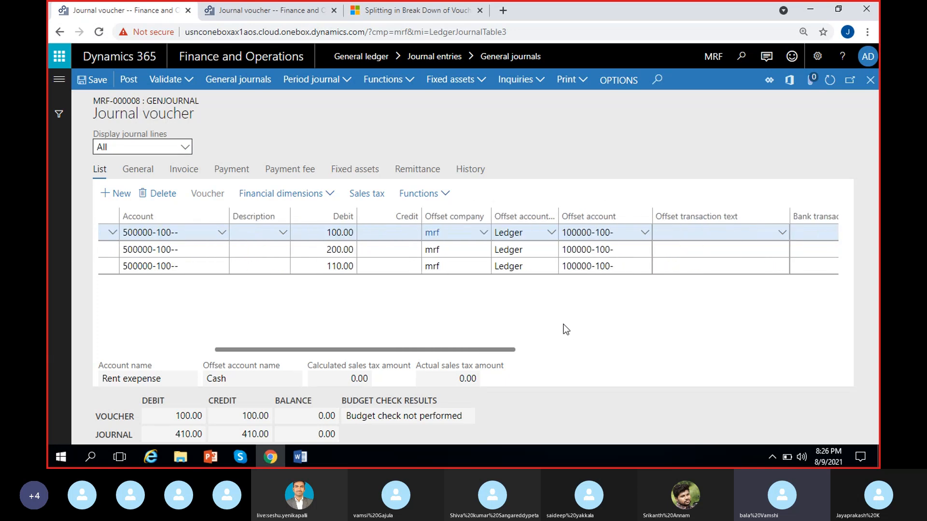
pyautogui.hscroll(-5, 566, 330)
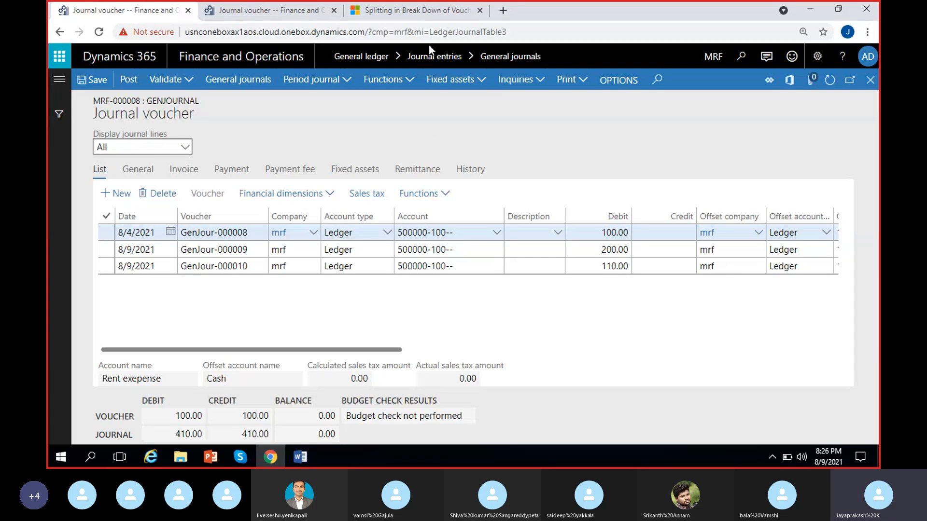
# - Examine the vendor offset account on the USMF journal 00619 voucher line
pyautogui.click(269, 12)
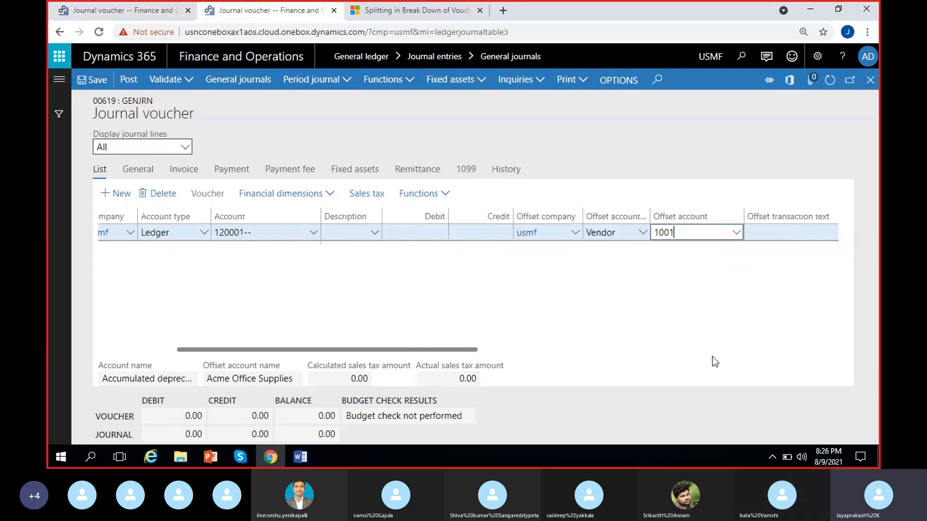
pyautogui.click(685, 232)
pyautogui.click(684, 269)
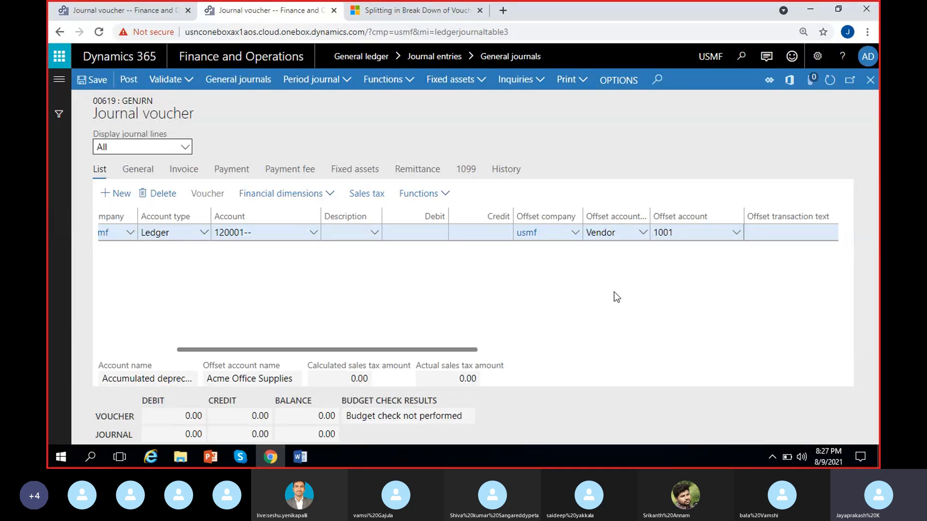
# - Return to the MRF-000008 journal, select the GenJour-000008 line and review its general details
pyautogui.click(109, 12)
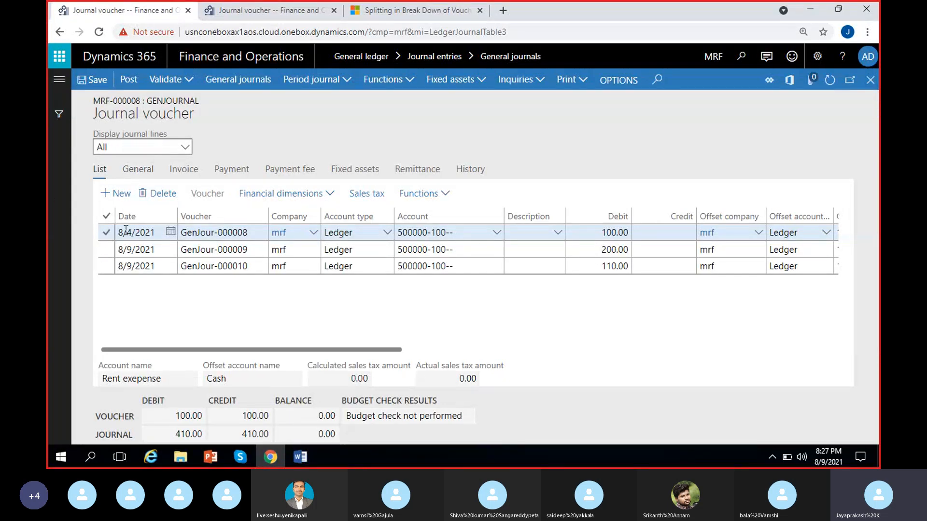
pyautogui.click(107, 233)
pyautogui.click(129, 170)
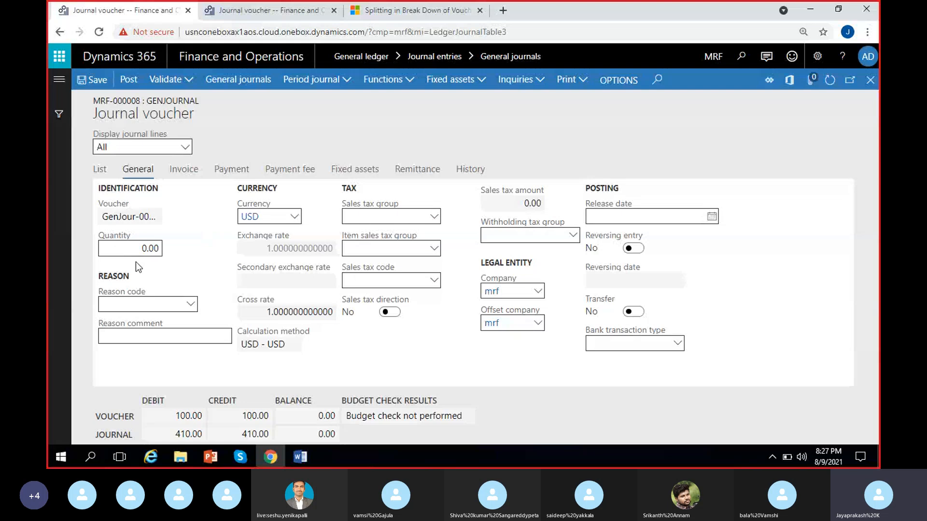
pyautogui.click(99, 169)
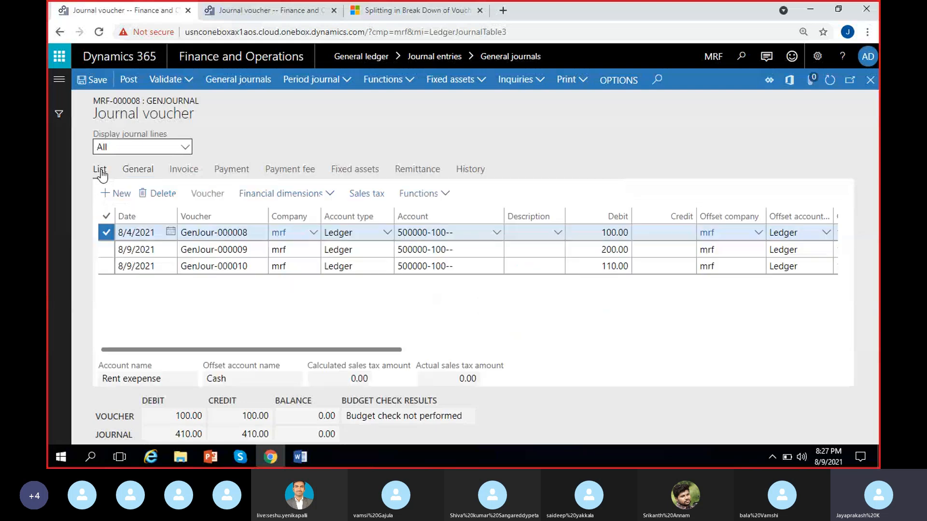
pyautogui.click(138, 171)
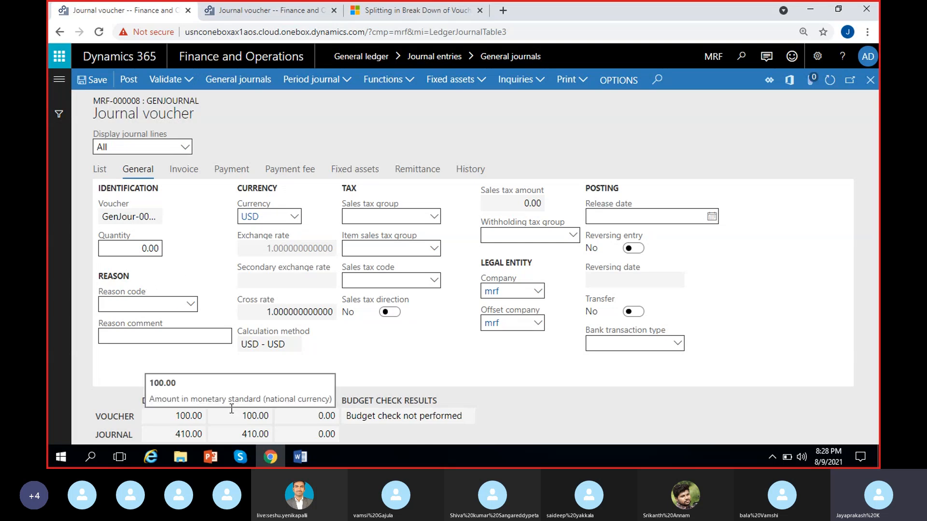
# - Check the available reason codes and the reason comment field for the GenJour-000008 line
pyautogui.click(193, 308)
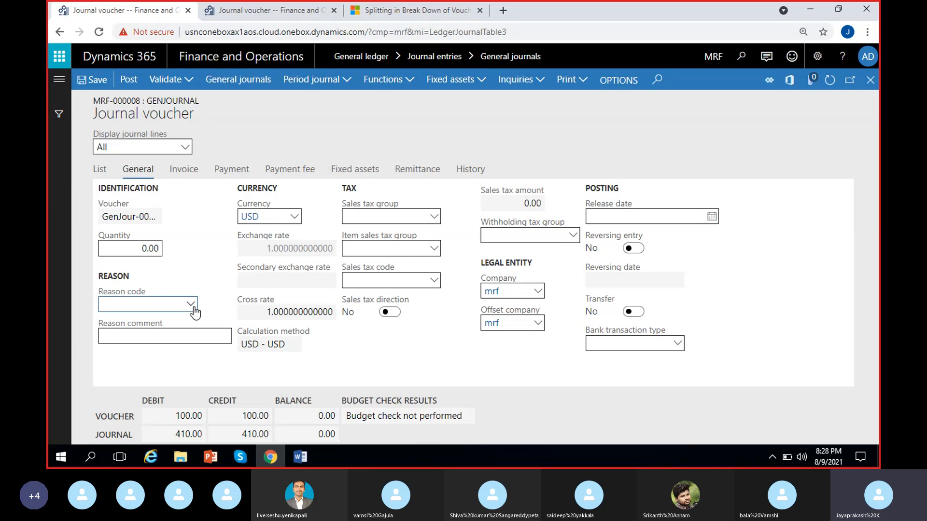
pyautogui.click(193, 307)
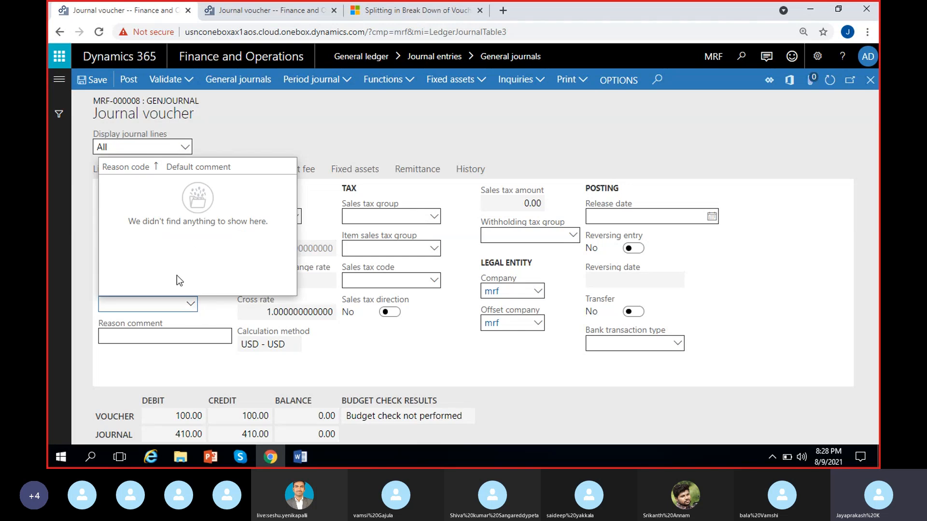
pyautogui.click(191, 306)
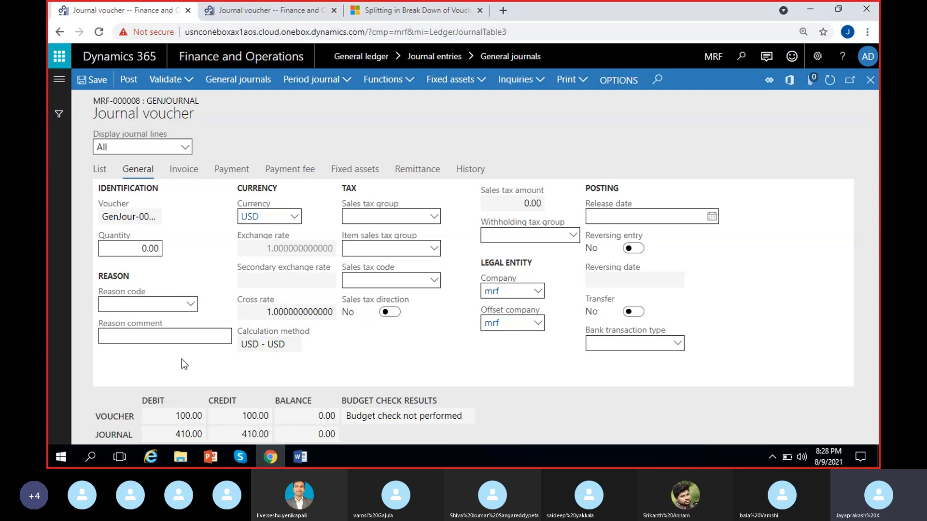
pyautogui.click(190, 305)
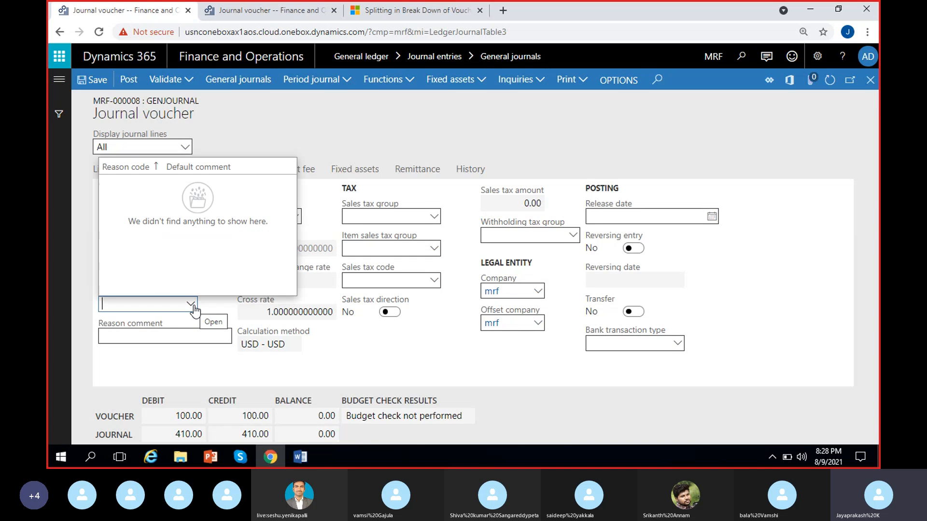
pyautogui.click(198, 325)
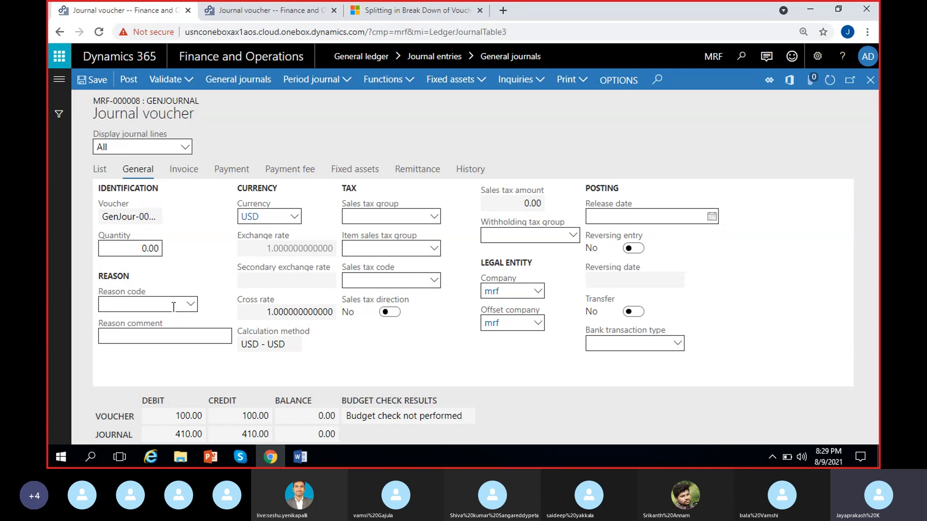
pyautogui.click(158, 342)
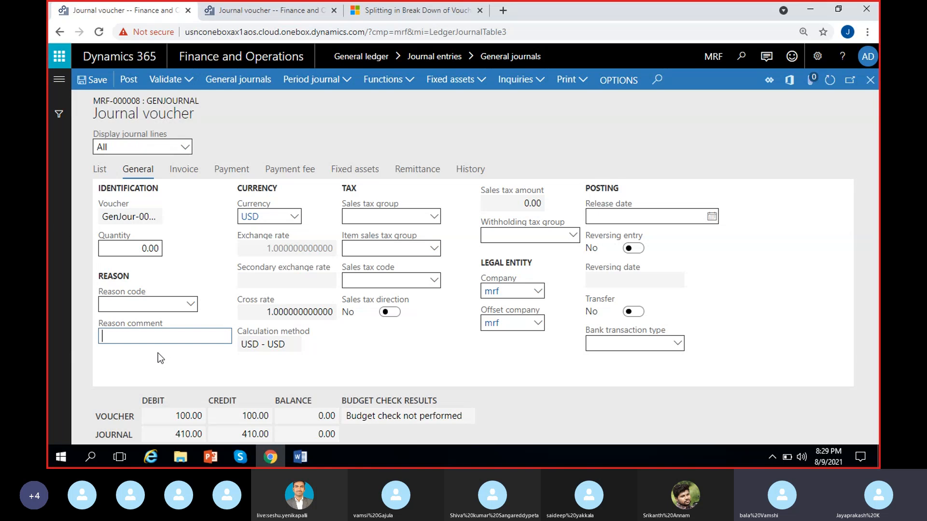
pyautogui.click(184, 360)
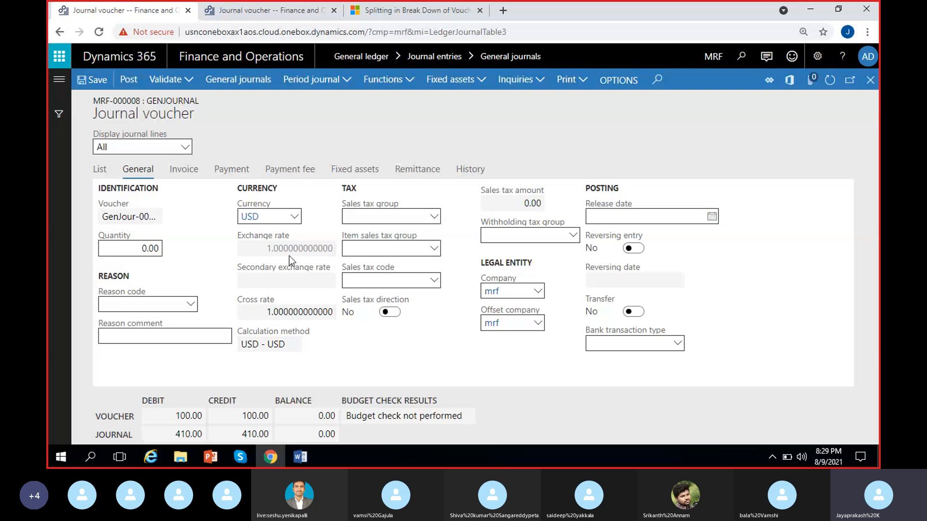
# - Try to set the currency of the GenJour-000008 line to AUD in the voucher lines list
pyautogui.click(100, 170)
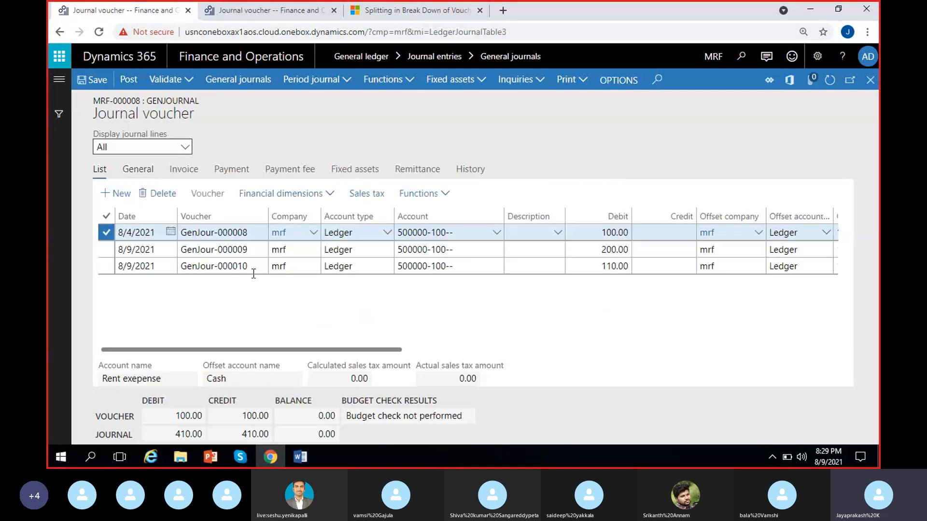
pyautogui.hscroll(6, 700, 294)
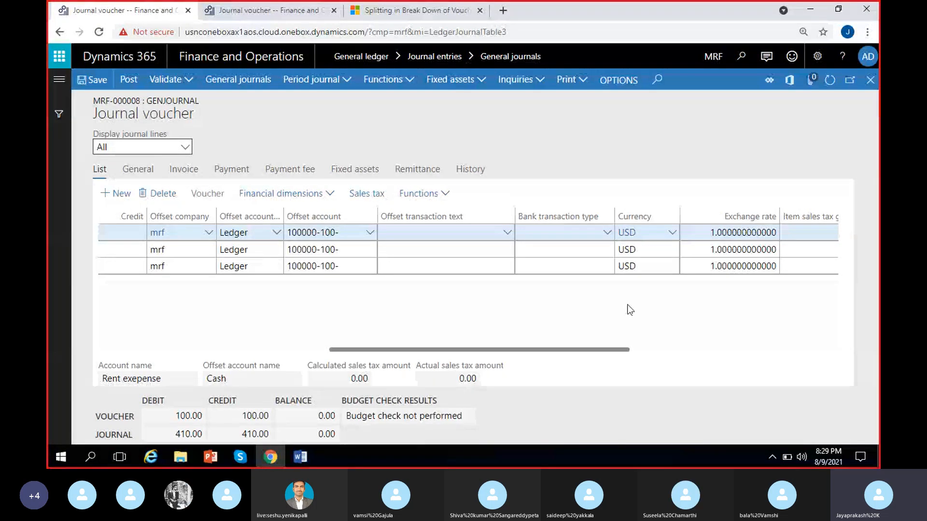
pyautogui.click(671, 234)
pyautogui.click(672, 234)
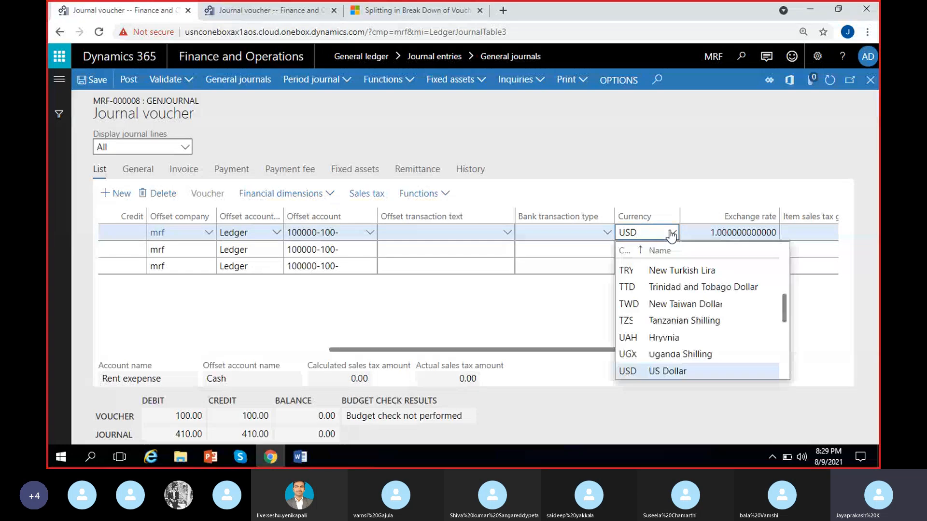
pyautogui.press('BackSpace')
pyautogui.press('BackSpace')
pyautogui.press('BackSpace')
pyautogui.write('aud')
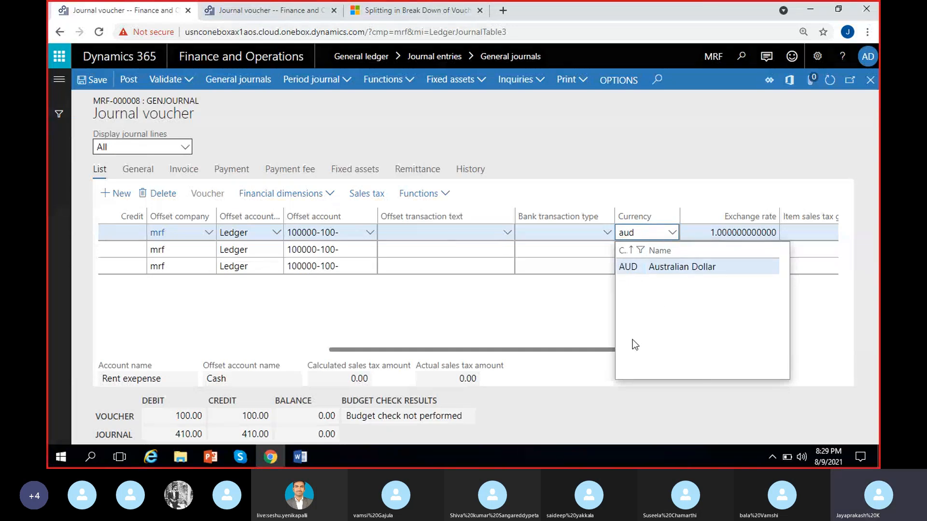
pyautogui.click(584, 324)
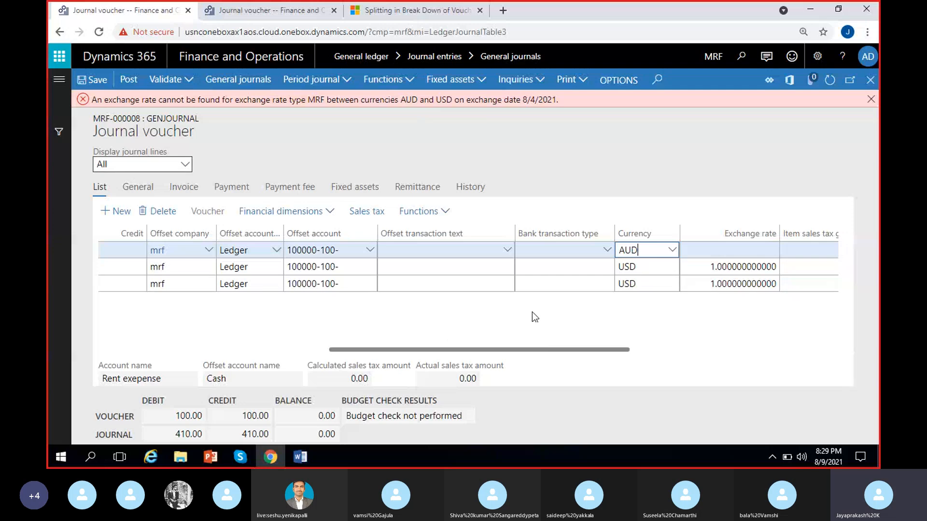
pyautogui.click(642, 314)
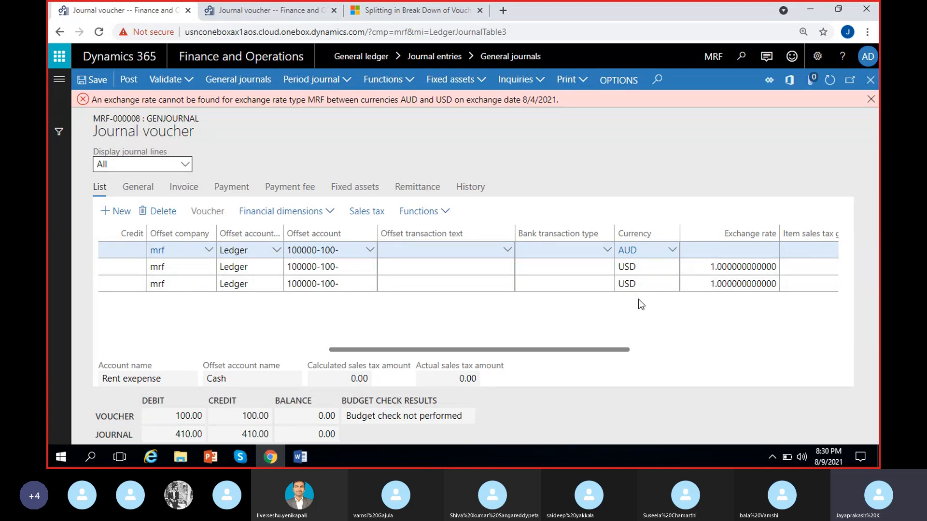
# - Set the currency of the GenJour-000008 line to EUR and dismiss the exchange rate error message
pyautogui.click(668, 254)
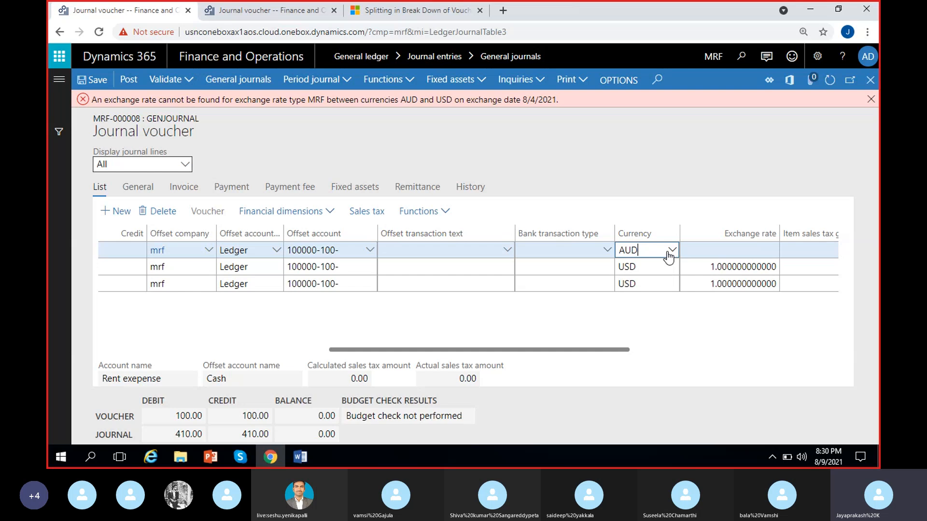
pyautogui.click(669, 252)
pyautogui.press('BackSpace')
pyautogui.press('BackSpace')
pyautogui.press('BackSpace')
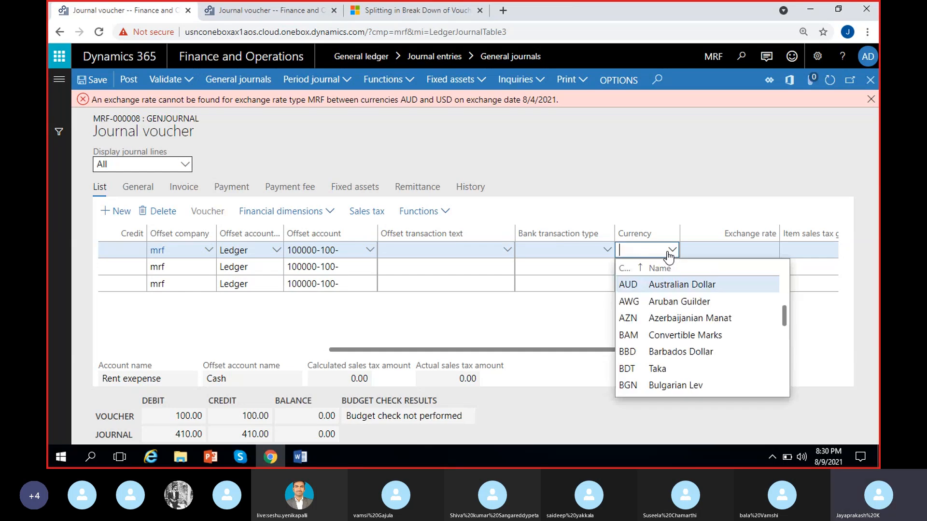
pyautogui.write('Eur')
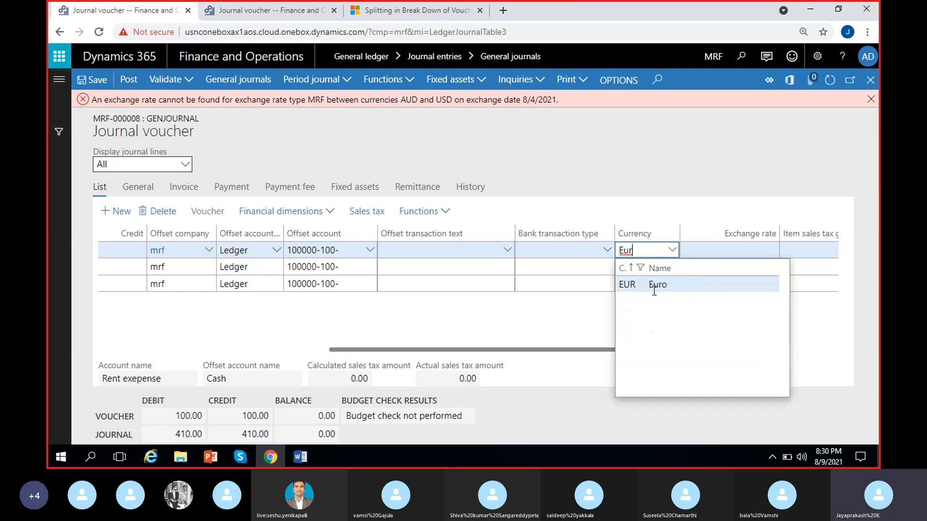
pyautogui.click(651, 286)
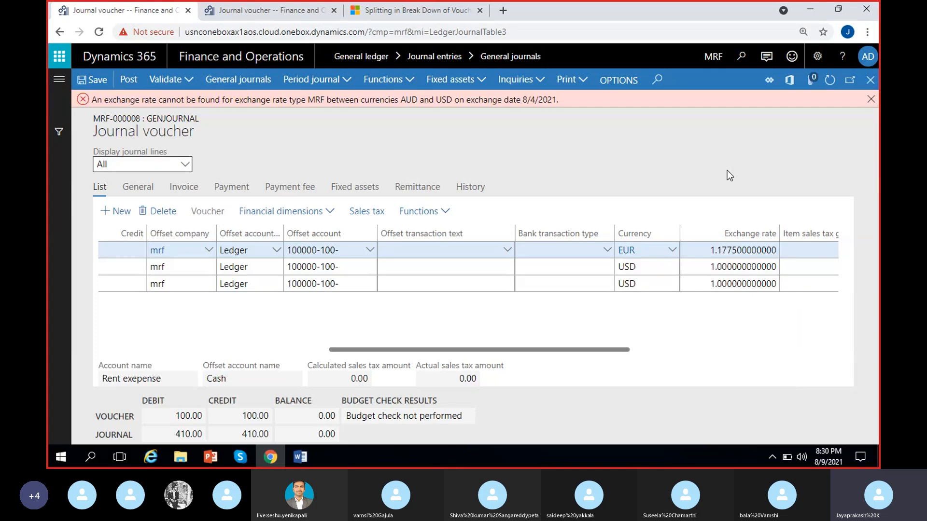
pyautogui.click(870, 99)
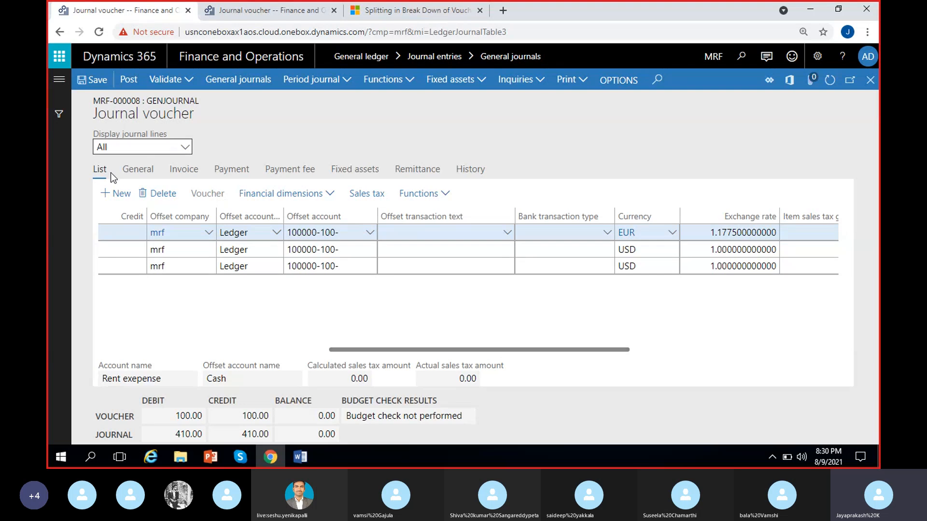
# - Examine the exchange rate, cross rate and calculation method in the general details of the GenJour-000008 line
pyautogui.click(145, 176)
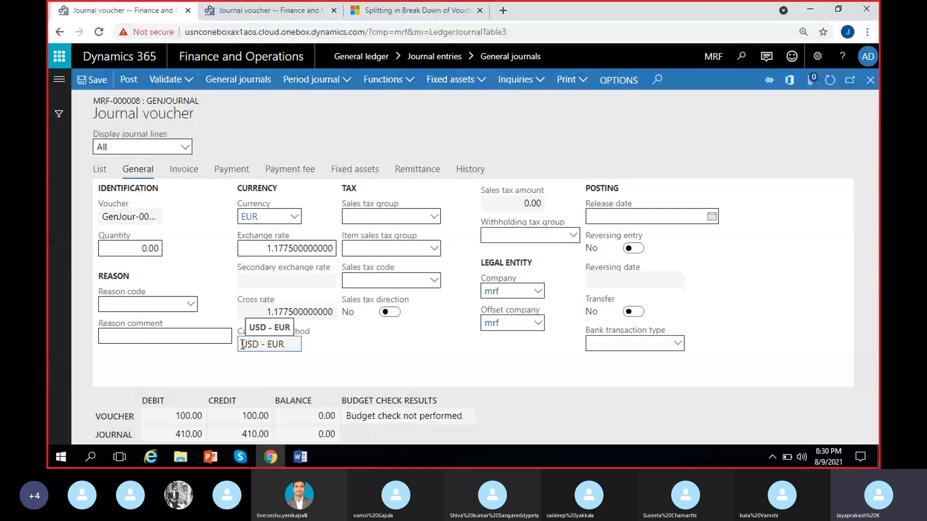
pyautogui.moveTo(241, 345); pyautogui.dragTo(296, 355)
pyautogui.click(303, 365)
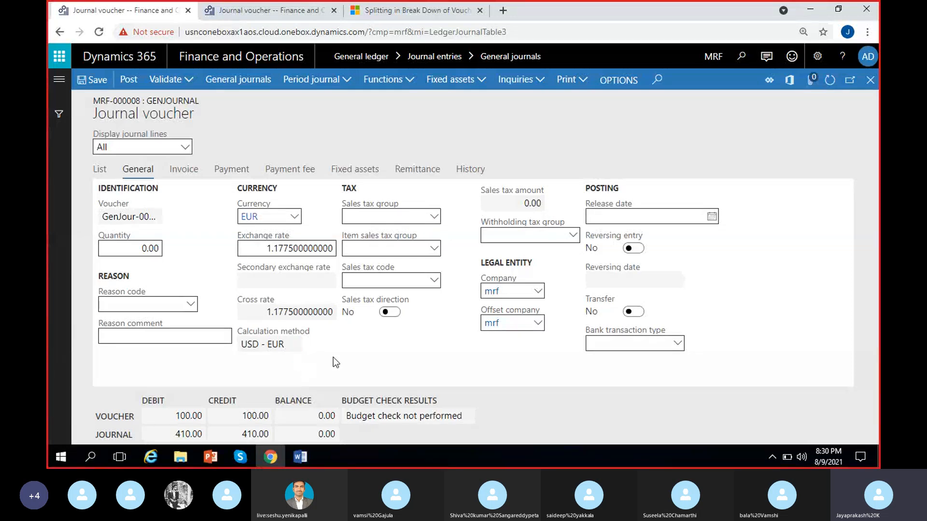
# - Set the exchange rate of the GenJour-000008 line to 1.8 in its general details
pyautogui.click(292, 248)
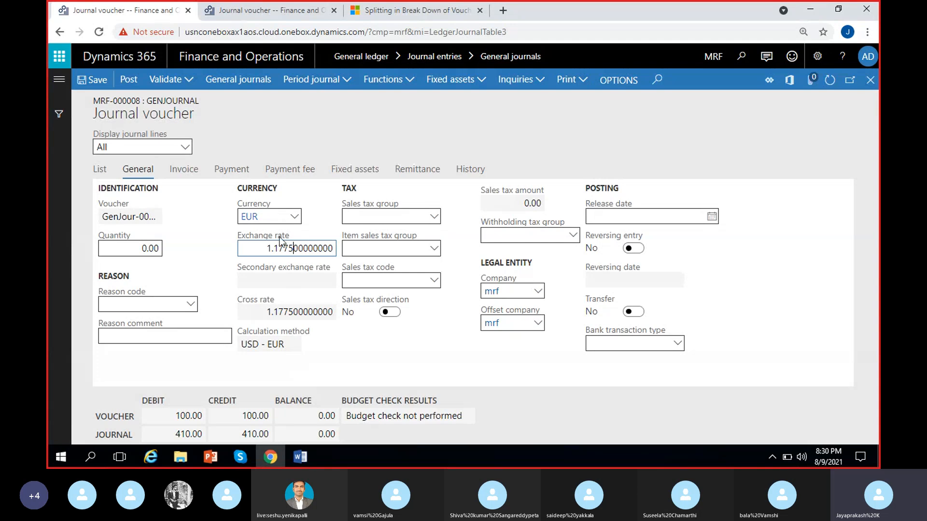
pyautogui.hotkey('shift', 'Left')
pyautogui.hotkey('shift', 'Left')
pyautogui.hotkey('shift', 'Left')
pyautogui.hotkey('shift', 'Left')
pyautogui.hotkey('shift', 'End')
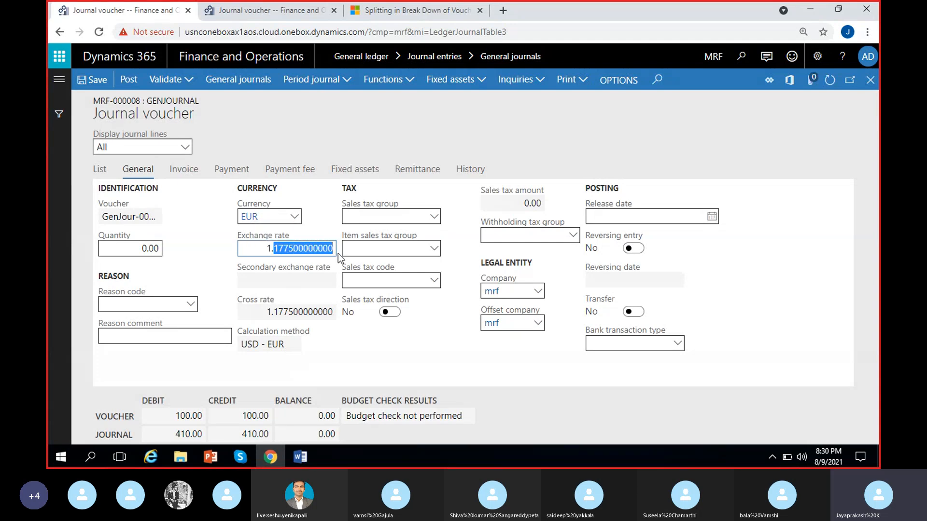
pyautogui.press('BackSpace')
pyautogui.press('BackSpace')
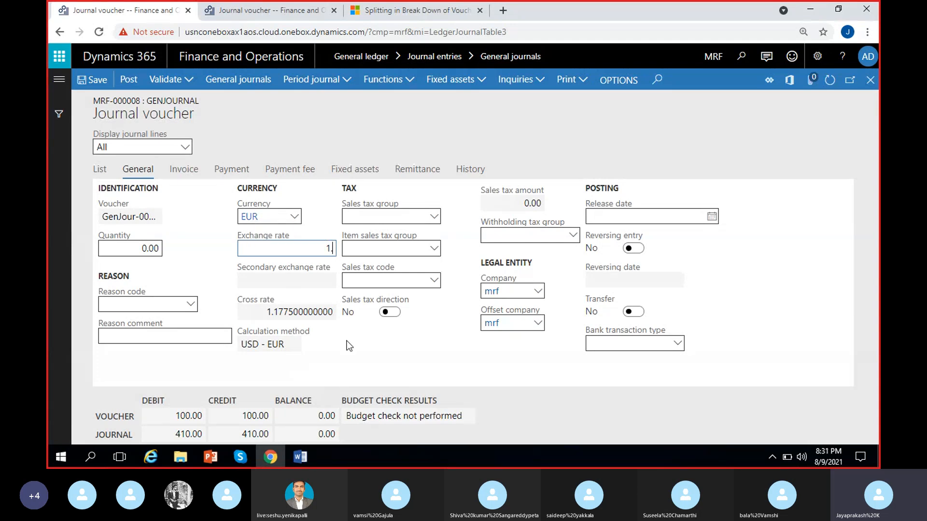
pyautogui.write('.8')
pyautogui.click(199, 256)
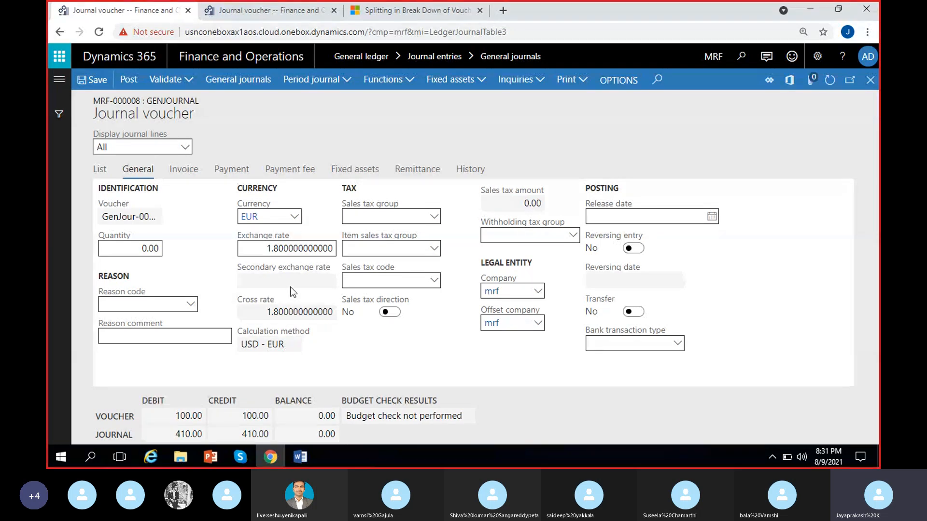
# - Check the available sales tax groups, item sales tax groups and withholding tax groups for the GenJour-000008 line
pyautogui.click(99, 169)
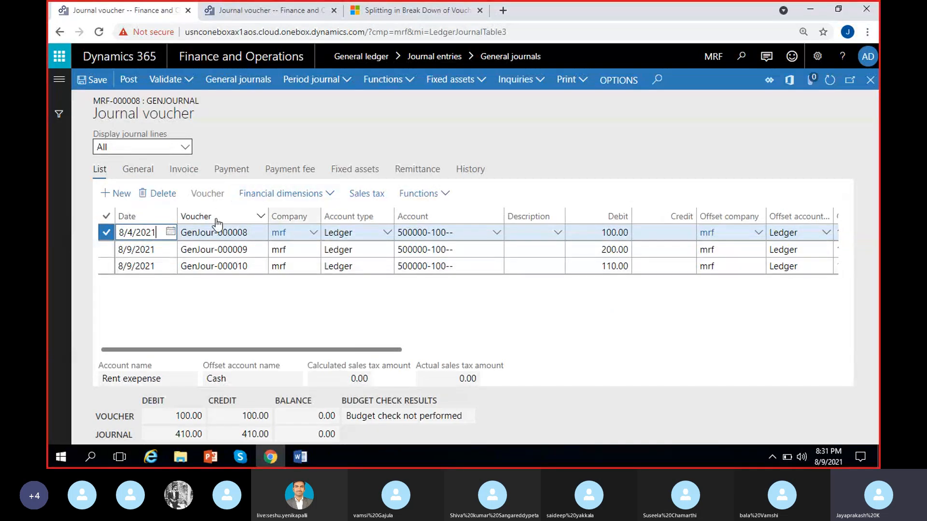
pyautogui.click(175, 177)
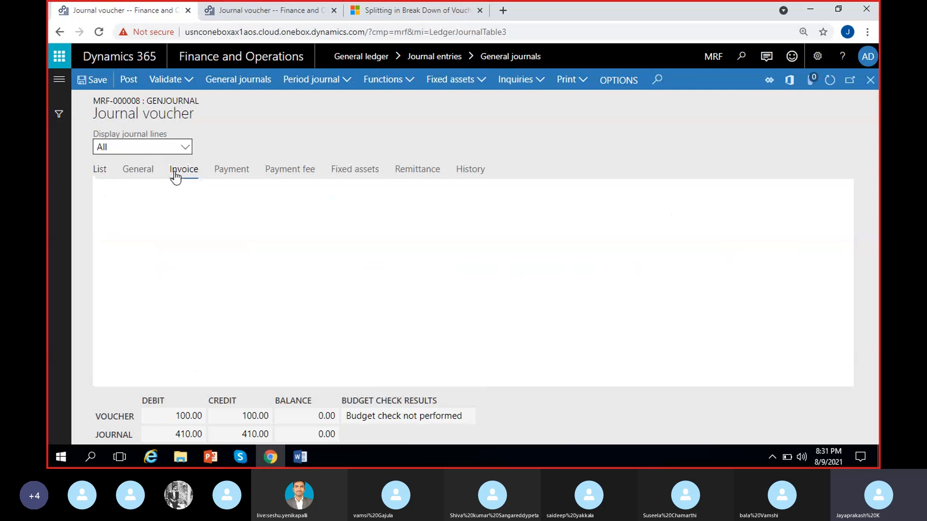
pyautogui.click(128, 178)
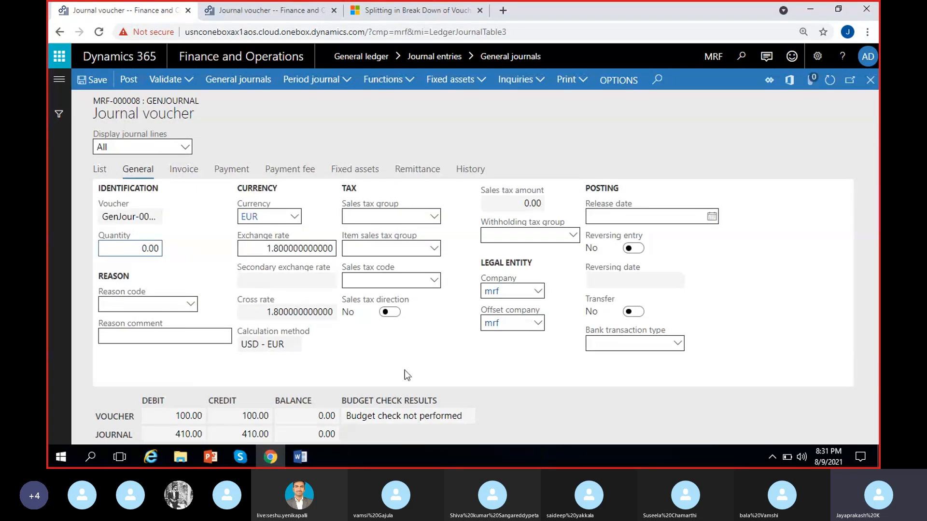
pyautogui.click(361, 335)
pyautogui.click(434, 218)
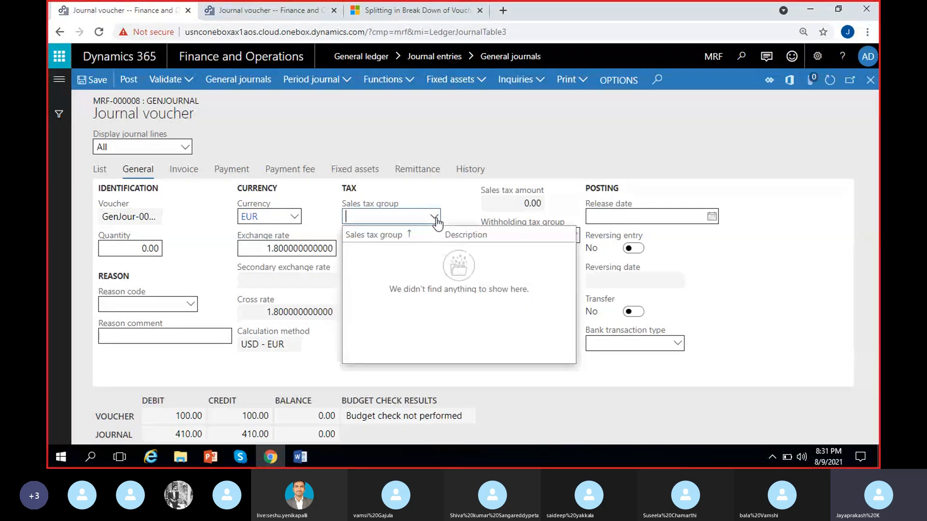
pyautogui.click(435, 220)
pyautogui.click(434, 249)
pyautogui.click(445, 248)
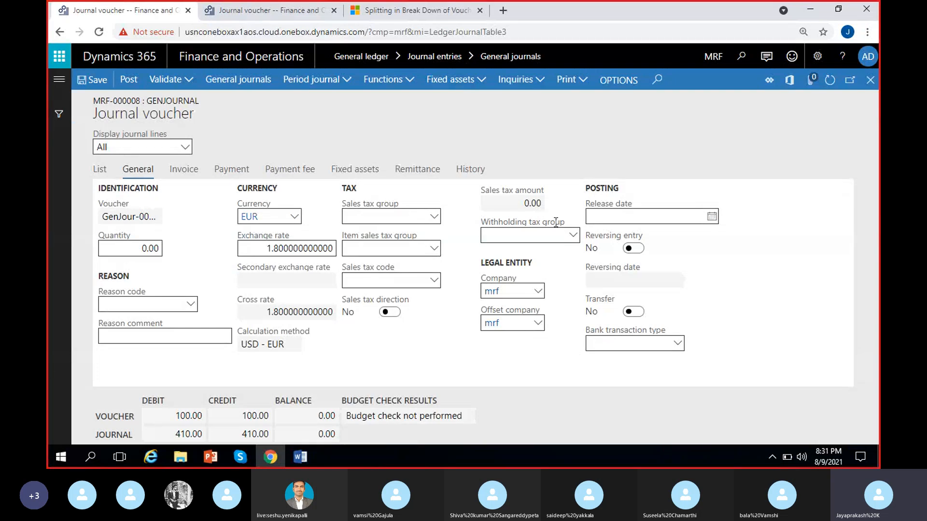
pyautogui.click(574, 236)
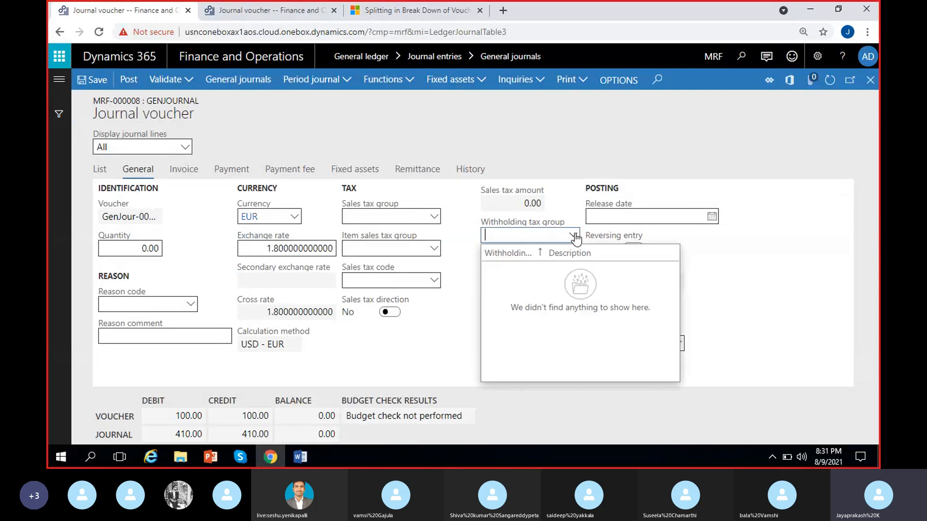
pyautogui.click(471, 239)
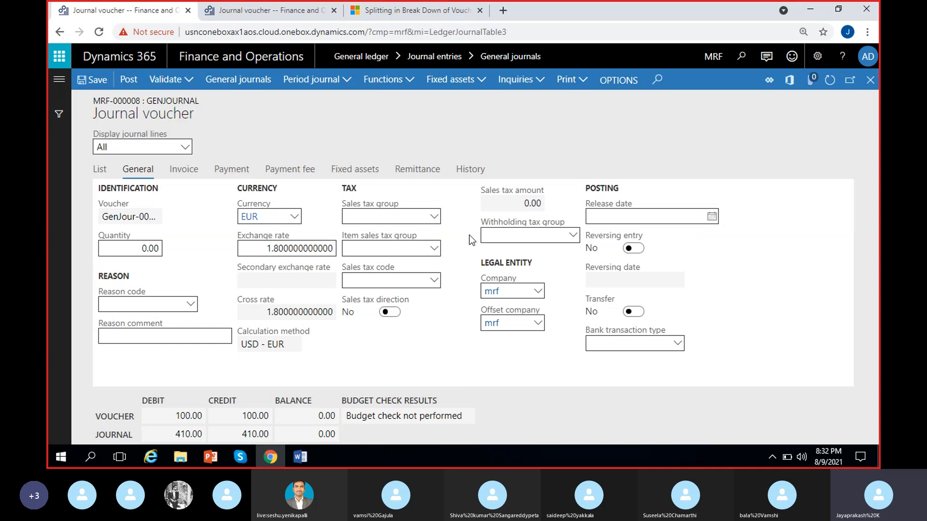
pyautogui.click(519, 240)
pyautogui.click(458, 240)
# - Set the release date of the GenJour-000008 line to 8/12/2021 and return to the voucher lines list
pyautogui.click(712, 217)
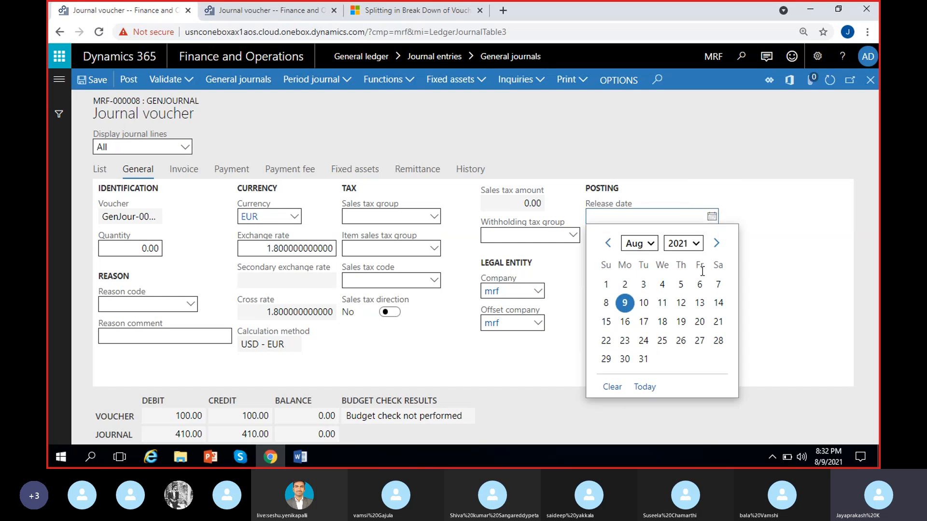
pyautogui.click(681, 302)
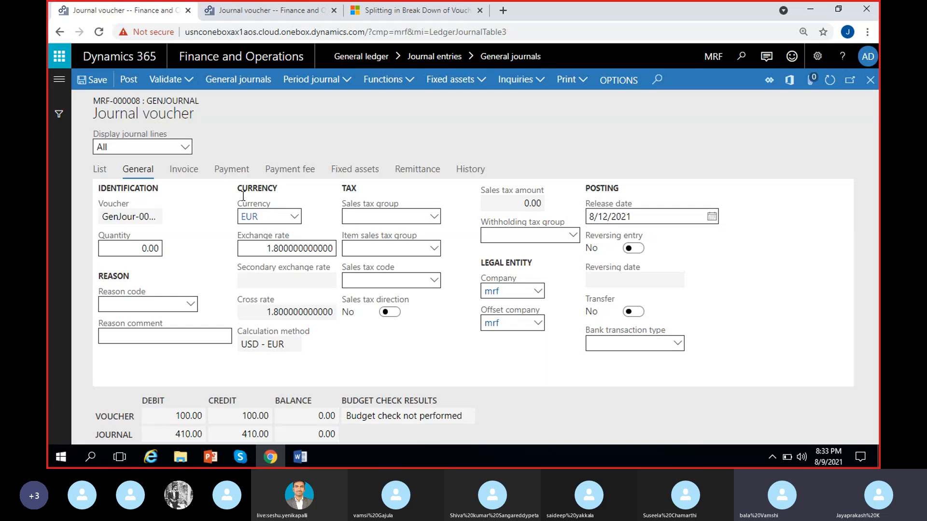
pyautogui.click(100, 170)
pyautogui.click(164, 231)
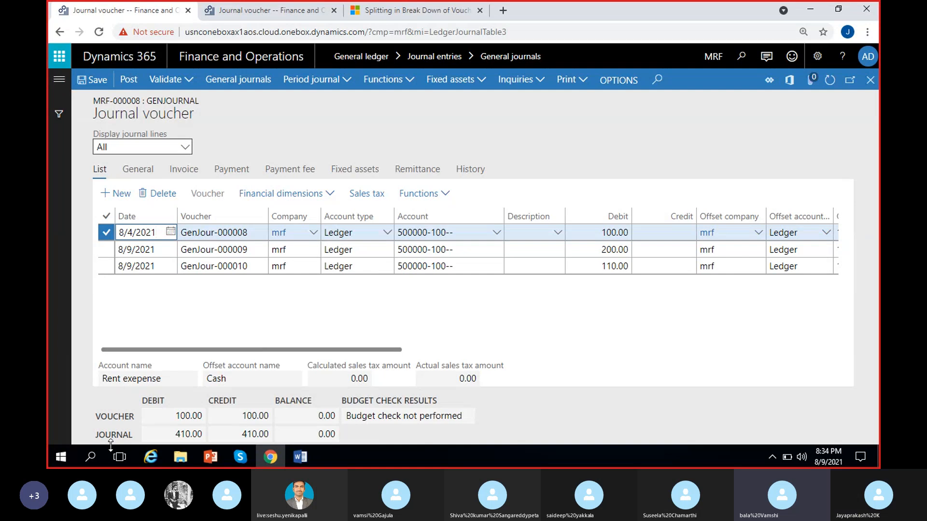
pyautogui.click(140, 173)
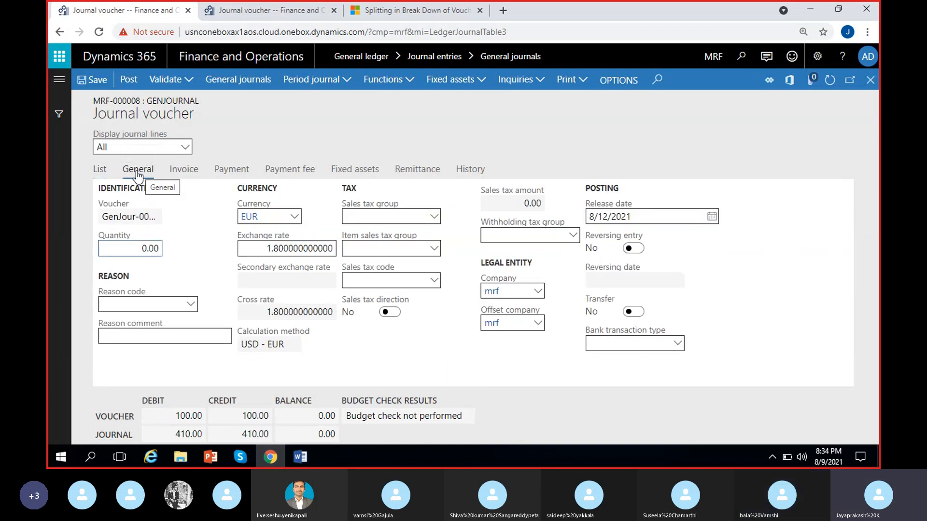
pyautogui.click(100, 171)
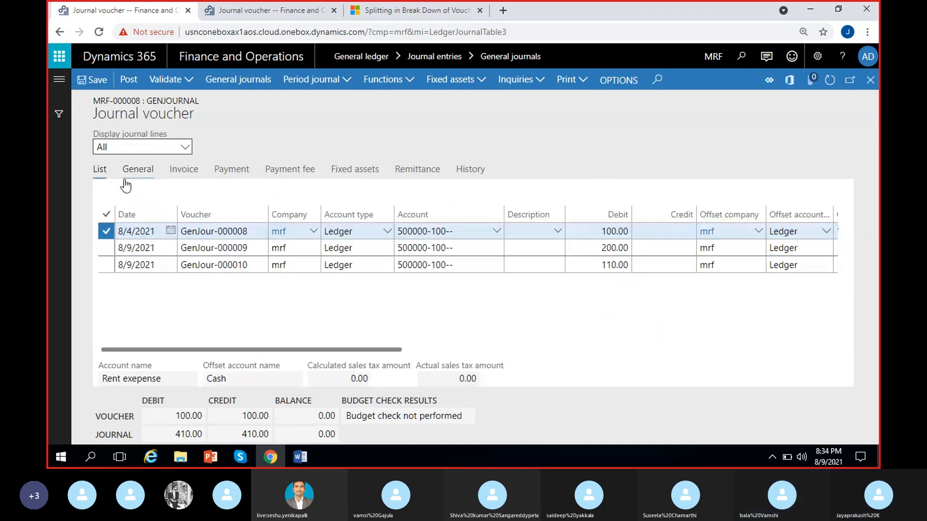
# - Check the reversing entry settings in the general details of journal MRF-000008 and reopen its voucher lines
pyautogui.click(870, 81)
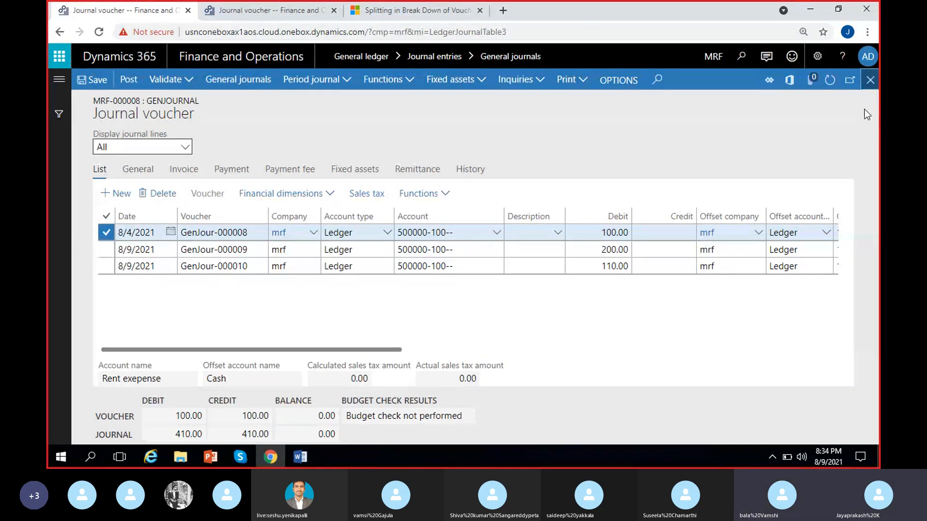
pyautogui.click(870, 80)
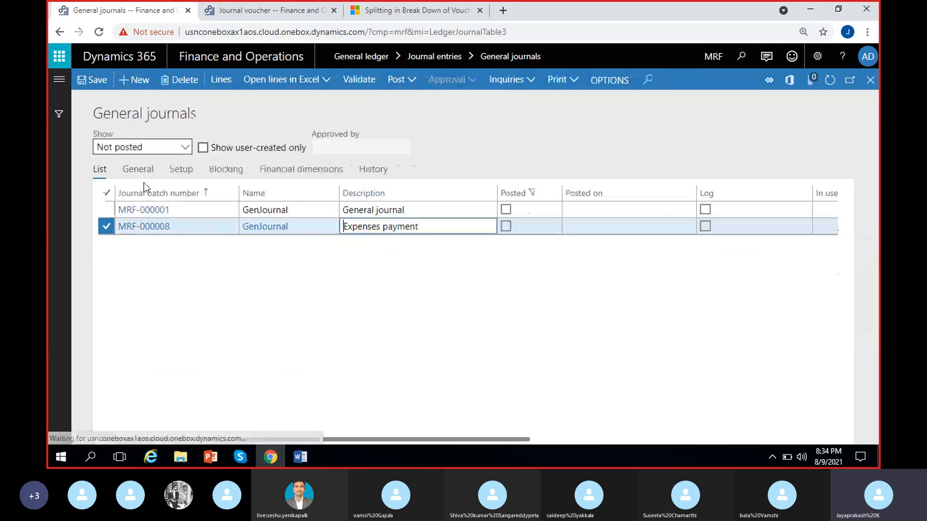
pyautogui.click(126, 174)
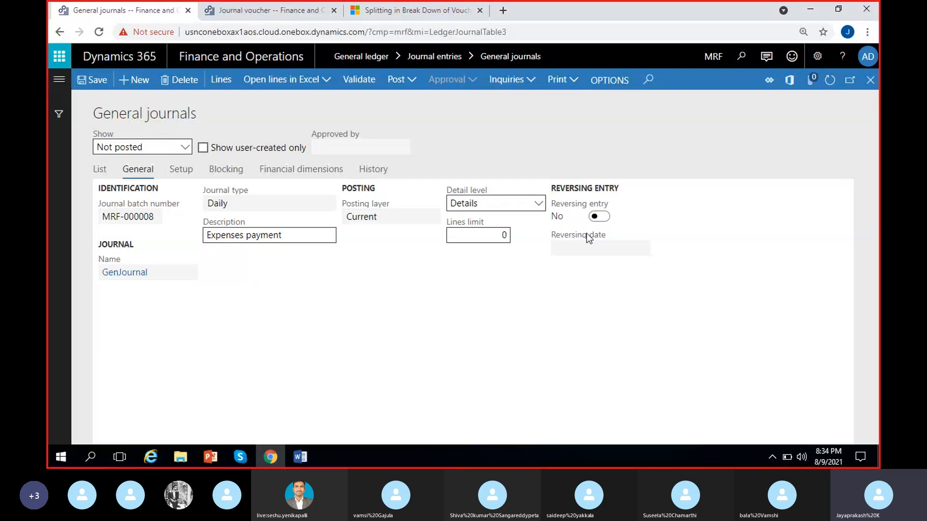
pyautogui.click(100, 170)
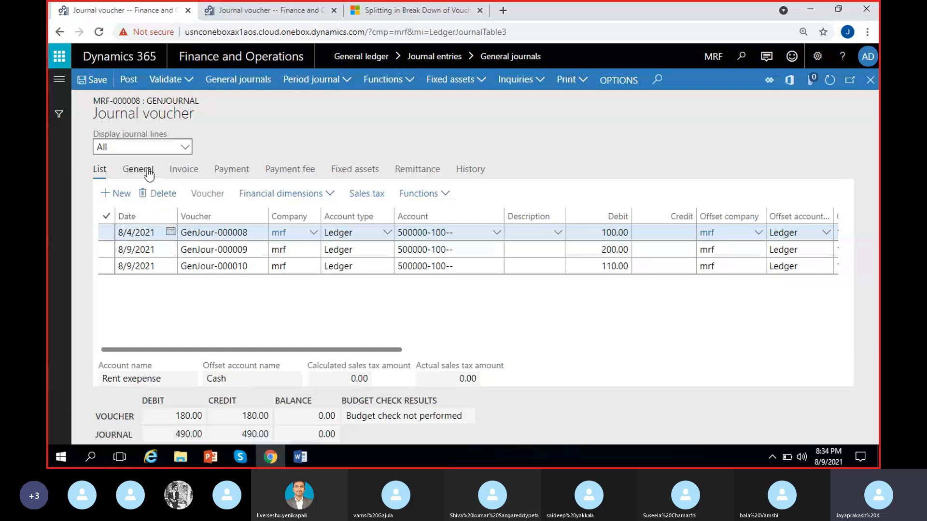
# - Check the bank transaction type options in the posting details of the GenJour-000008 line
pyautogui.click(147, 172)
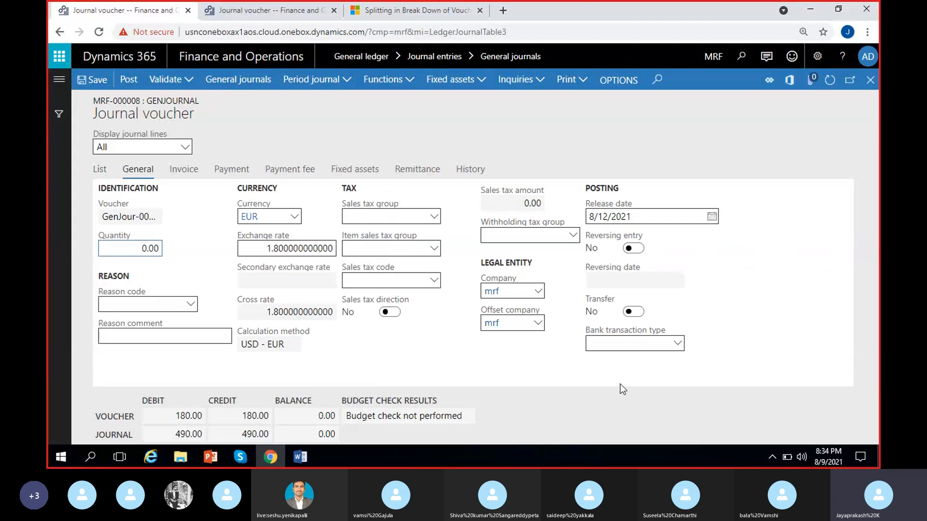
pyautogui.click(678, 344)
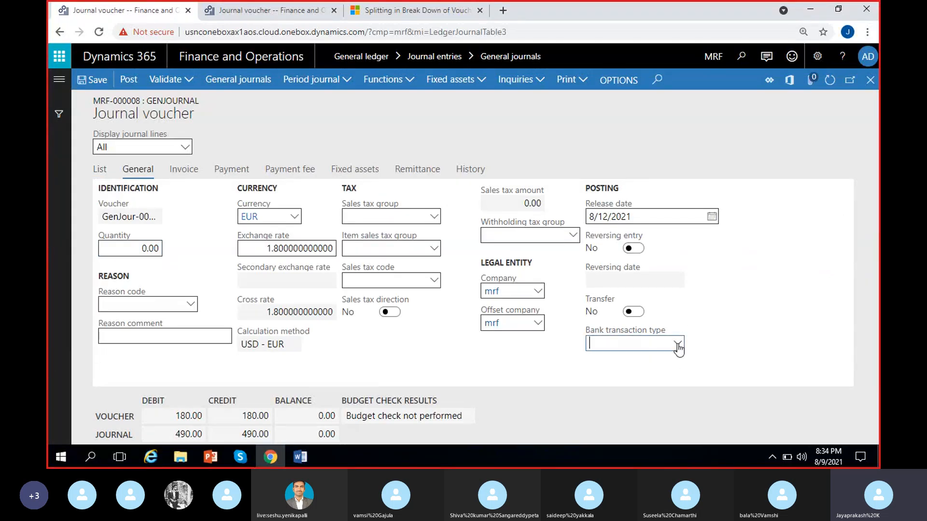
pyautogui.click(738, 344)
pyautogui.click(660, 348)
pyautogui.click(678, 343)
pyautogui.click(562, 361)
# - Review the invoice details of the GenJour-000008 line, including posting profile, payment terms, cash discount and approval, and return to the lines list
pyautogui.click(192, 174)
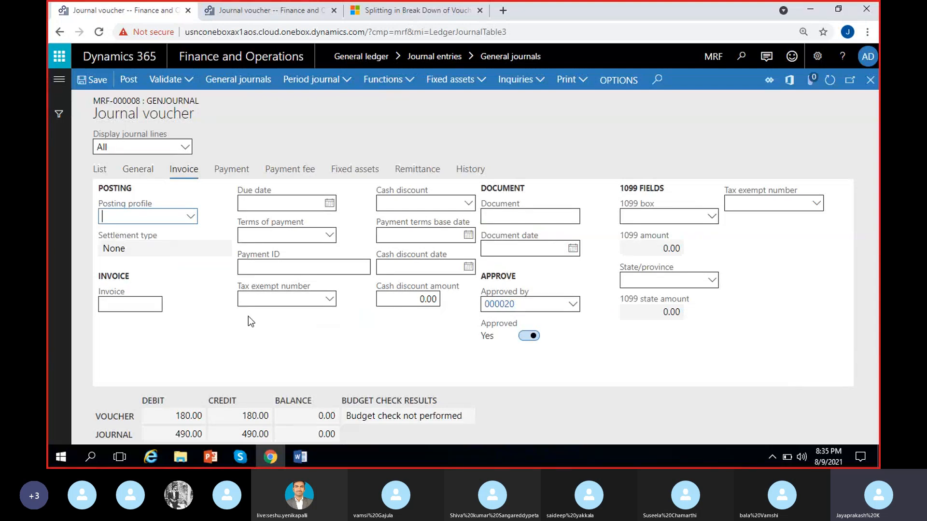
pyautogui.click(251, 354)
pyautogui.click(106, 161)
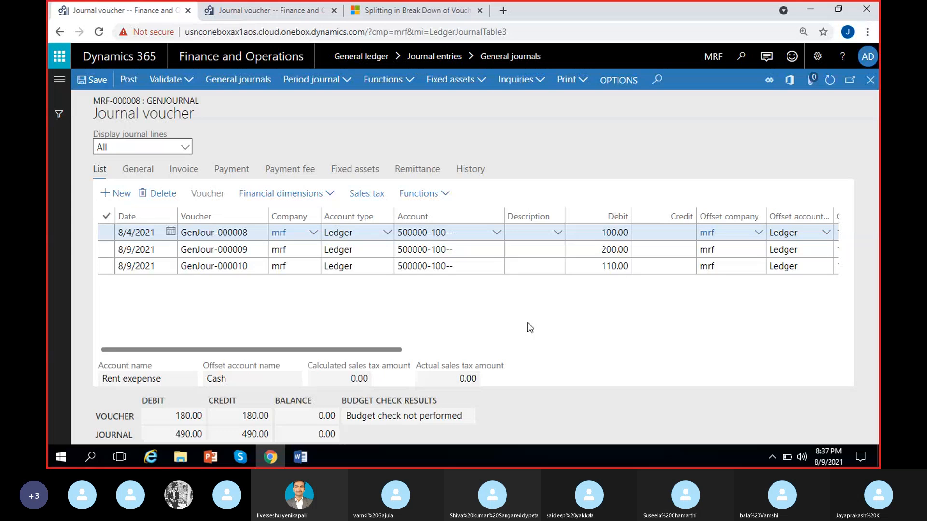
# - Review the payment and payment fee details of the GenJour-000008 line and return to the lines list
pyautogui.click(222, 172)
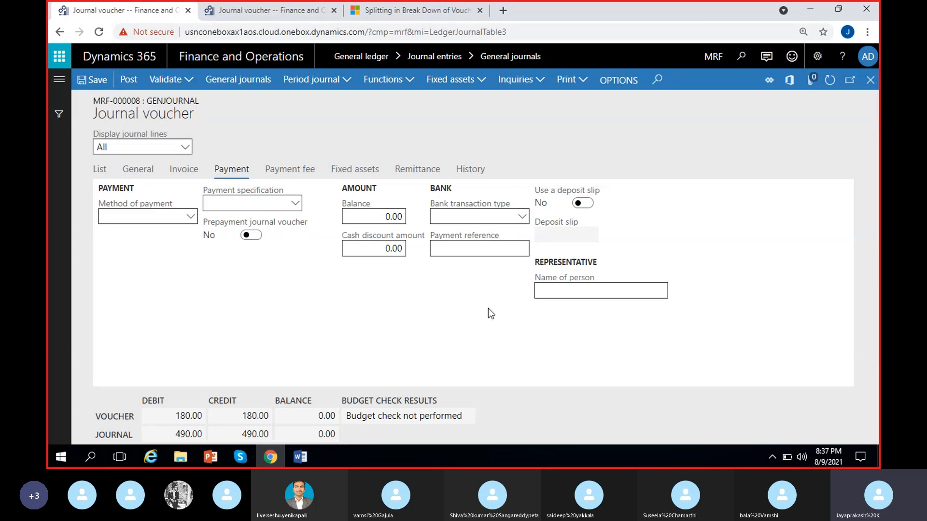
pyautogui.click(286, 175)
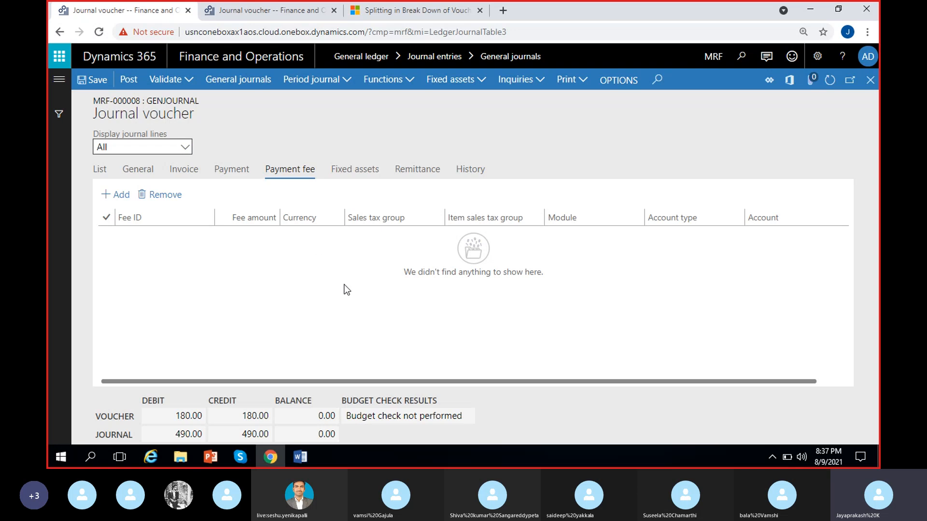
pyautogui.click(100, 170)
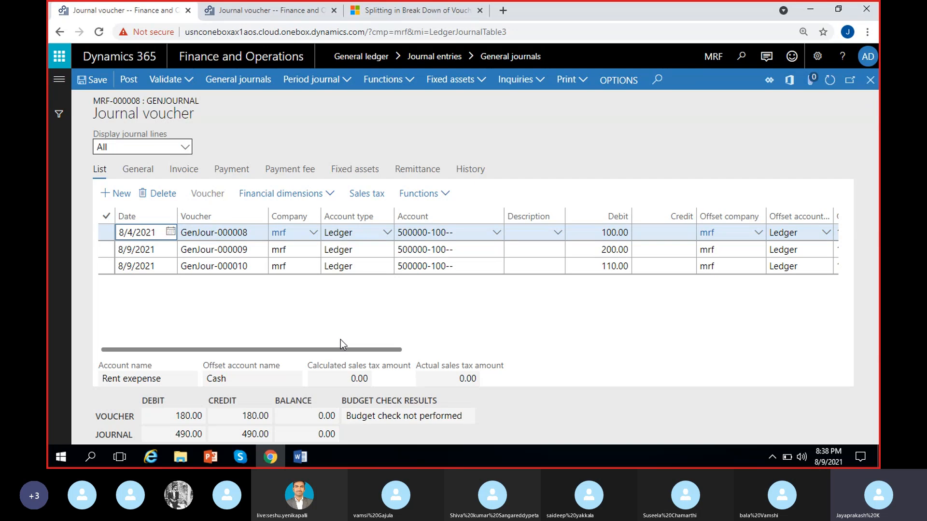
# - Examine the available fixed asset transaction types for the GenJour-000008 line, leaving Acquisition selected
pyautogui.click(357, 170)
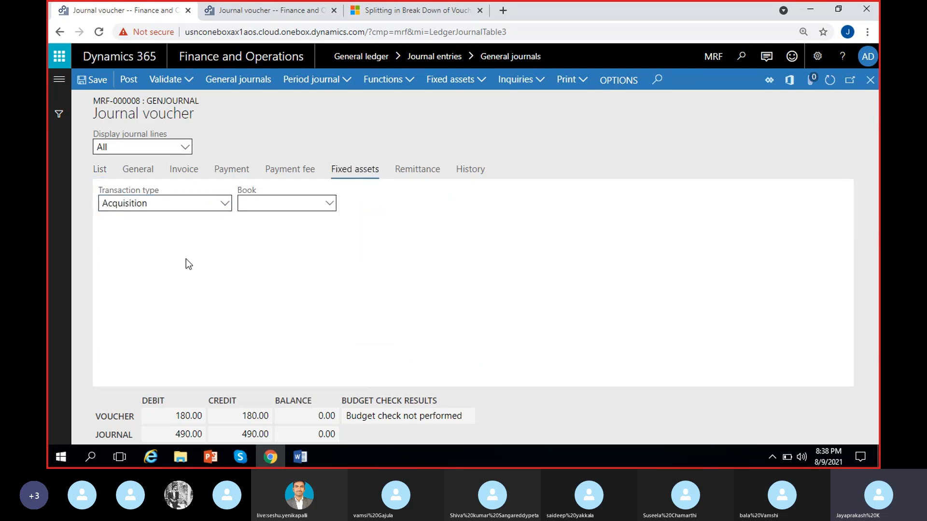
pyautogui.click(225, 203)
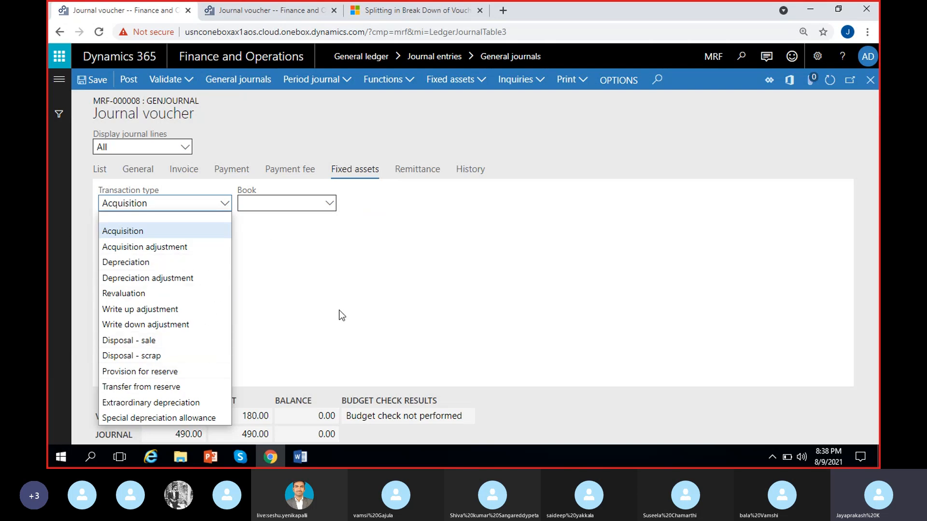
pyautogui.click(261, 294)
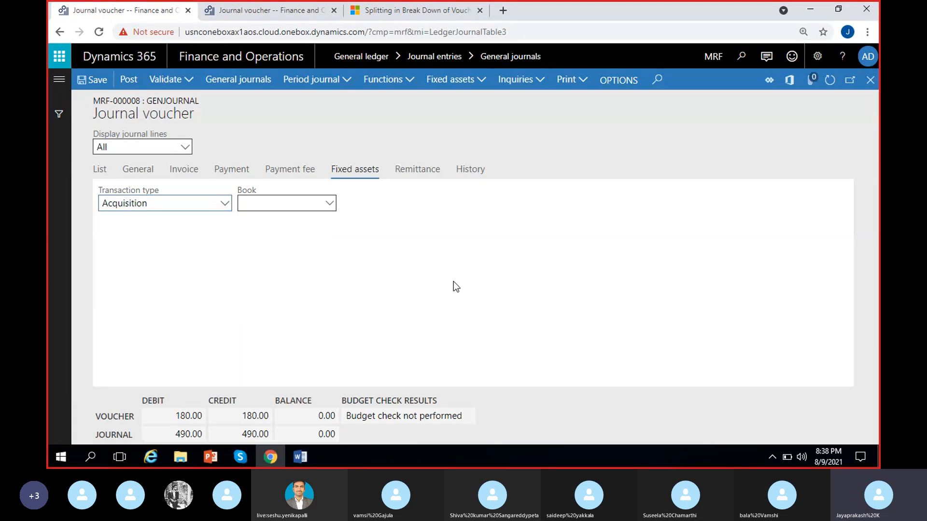
# - Review the remittance location and address of the GenJour-000008 line and return to the voucher lines list
pyautogui.click(424, 172)
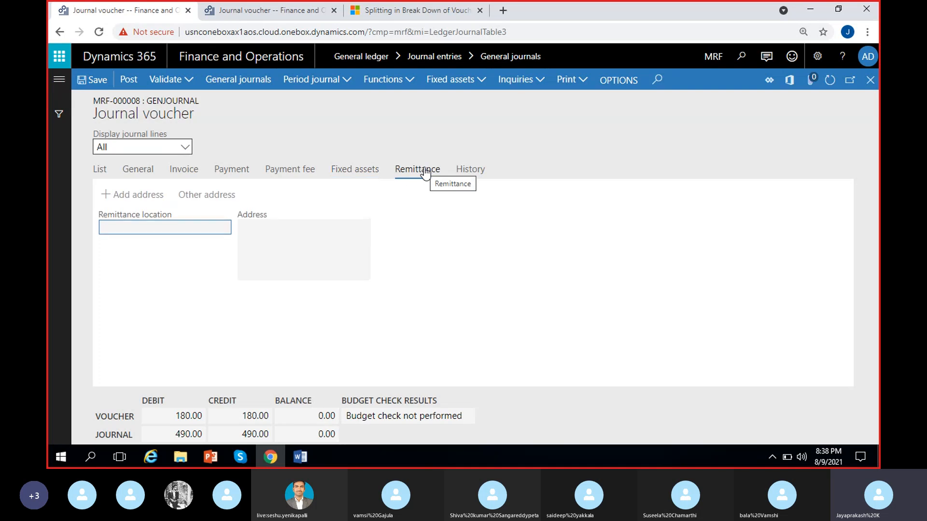
pyautogui.click(269, 271)
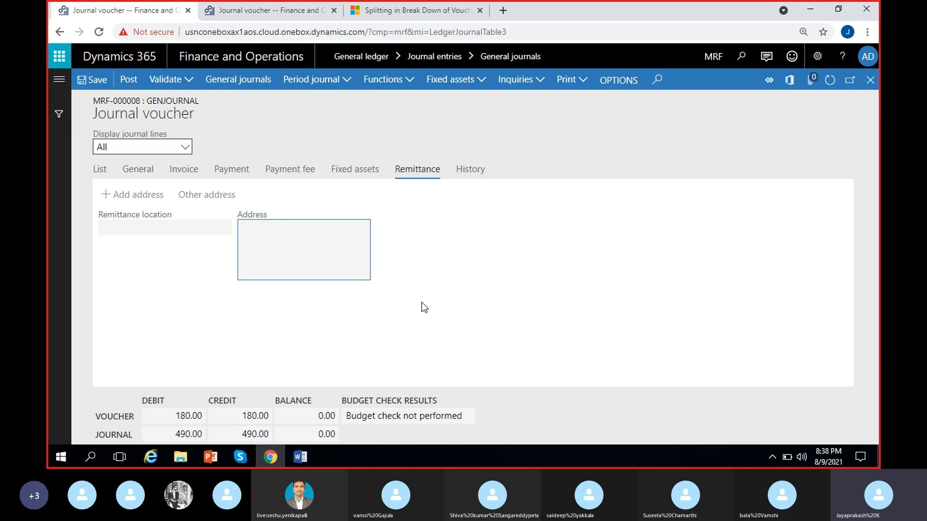
pyautogui.click(212, 231)
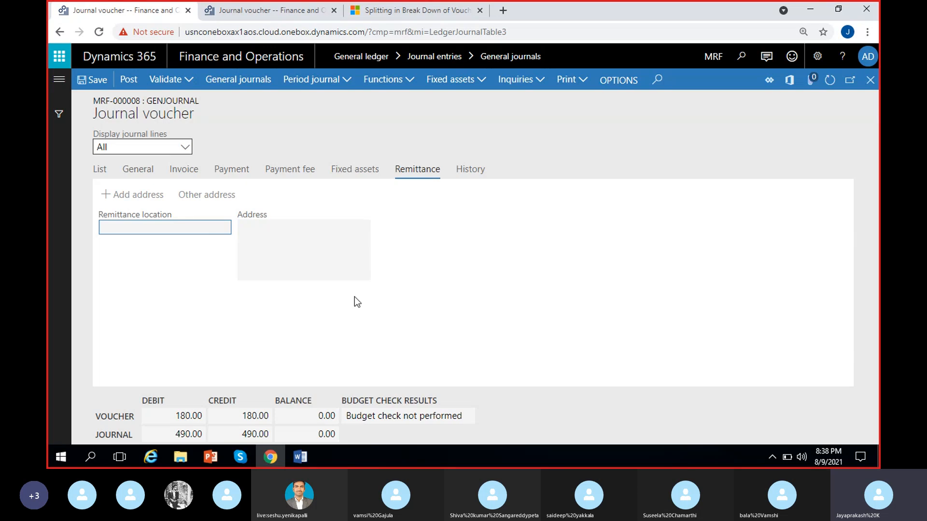
pyautogui.click(285, 253)
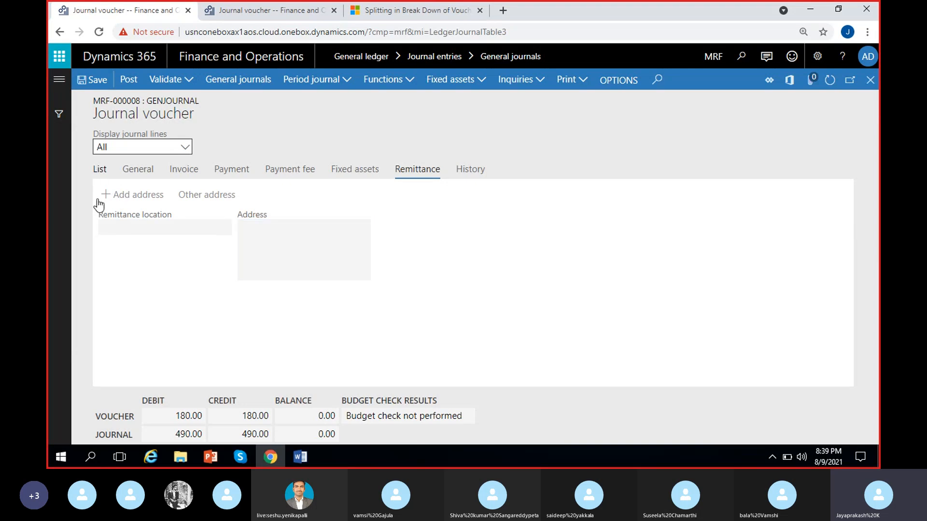
pyautogui.click(99, 169)
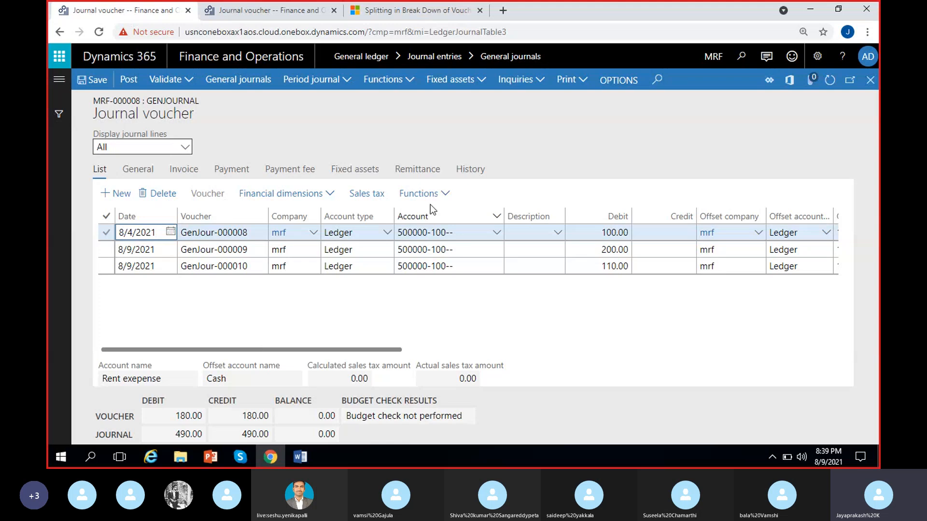
# - Review the history details of the GenJour-000008 line, including posting, approval, transfer and voucher error fields
pyautogui.click(413, 173)
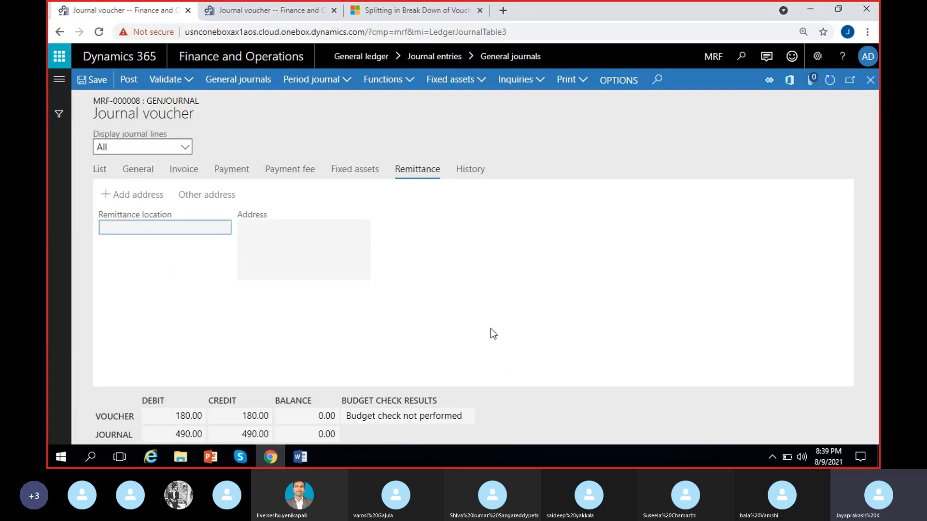
pyautogui.click(480, 176)
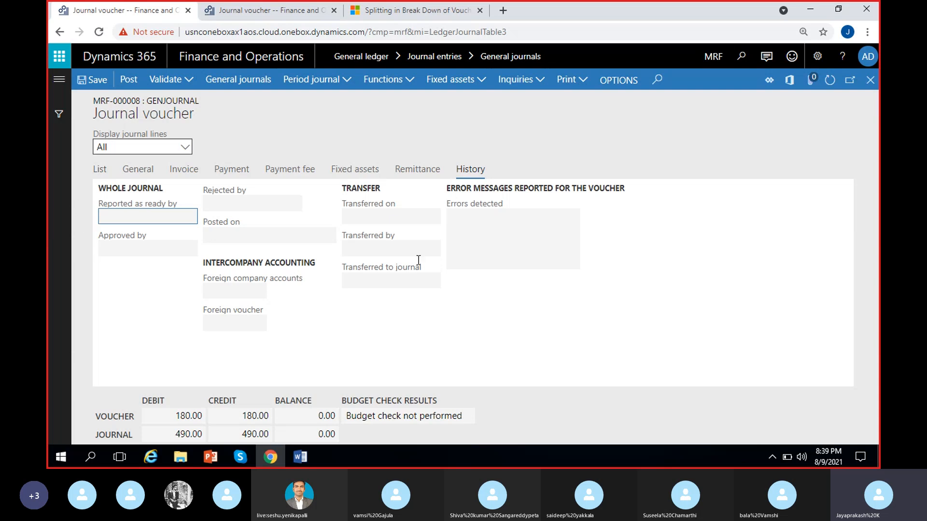
pyautogui.click(454, 218)
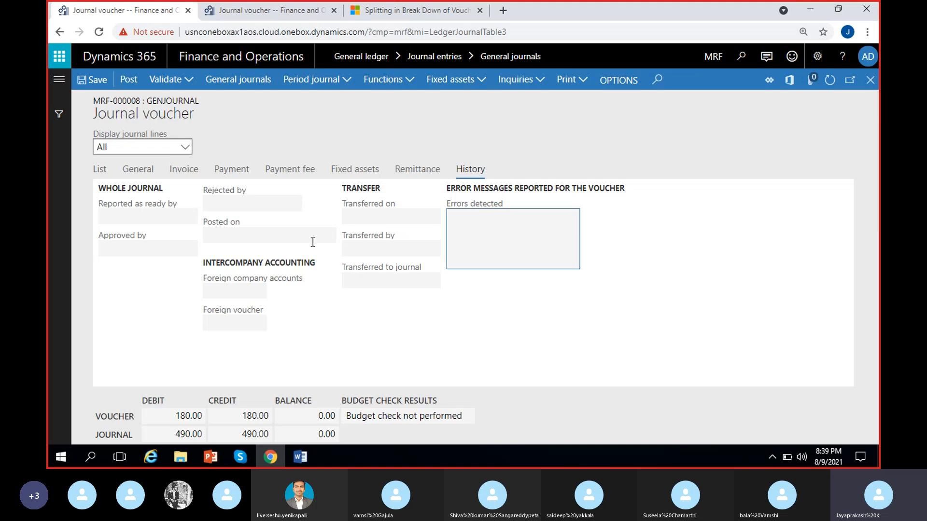
pyautogui.click(232, 236)
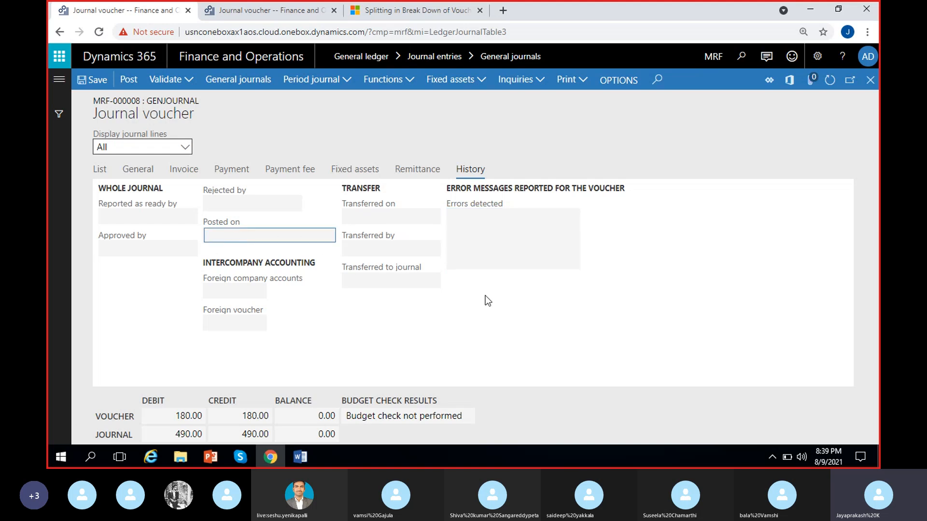
pyautogui.click(406, 242)
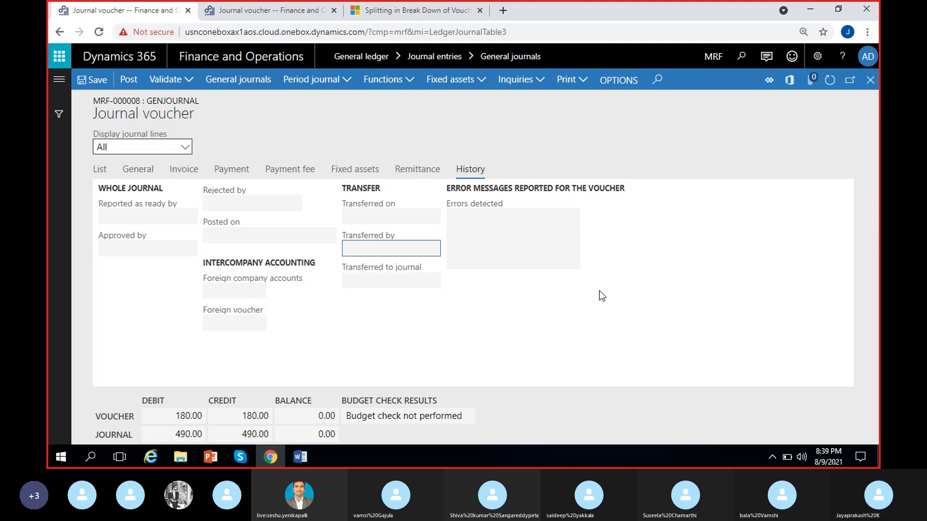
pyautogui.click(98, 171)
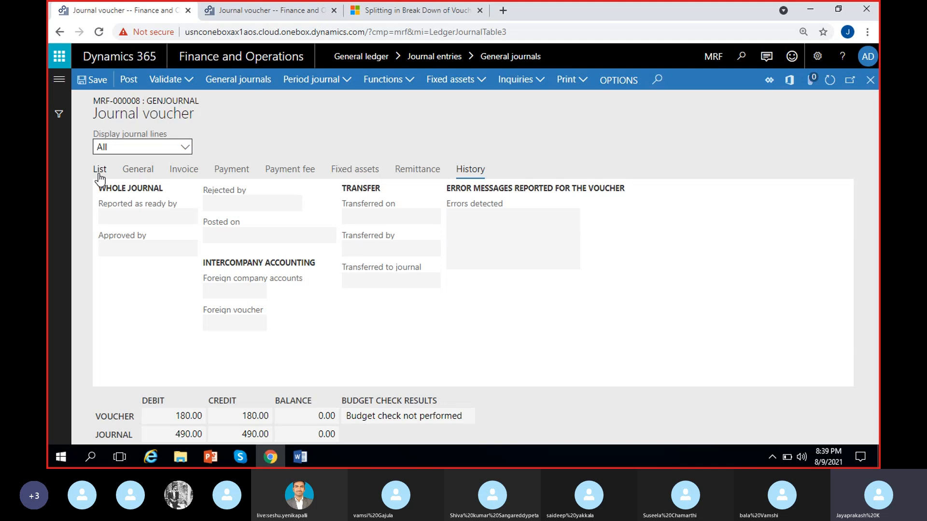
# - Review the general and invoice details of the GenJour-000008 line once more and return to the voucher lines list
pyautogui.click(138, 172)
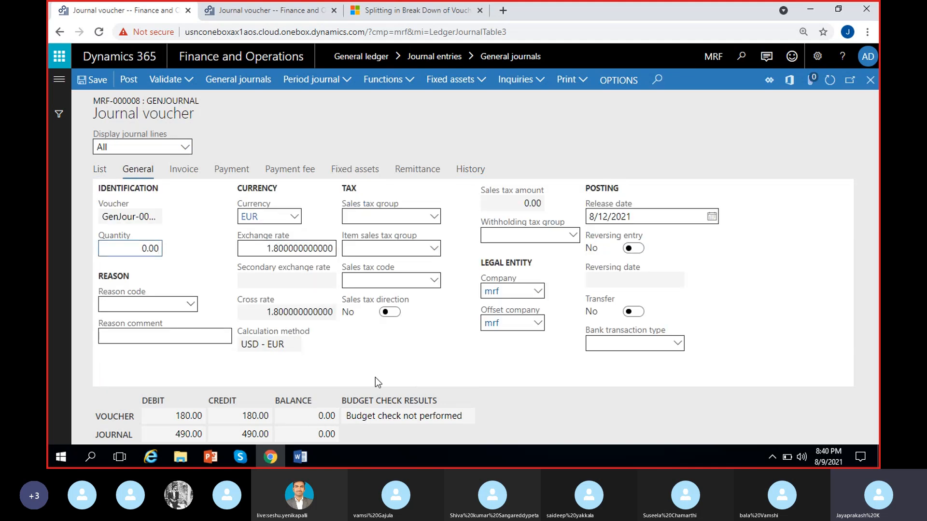
pyautogui.click(180, 175)
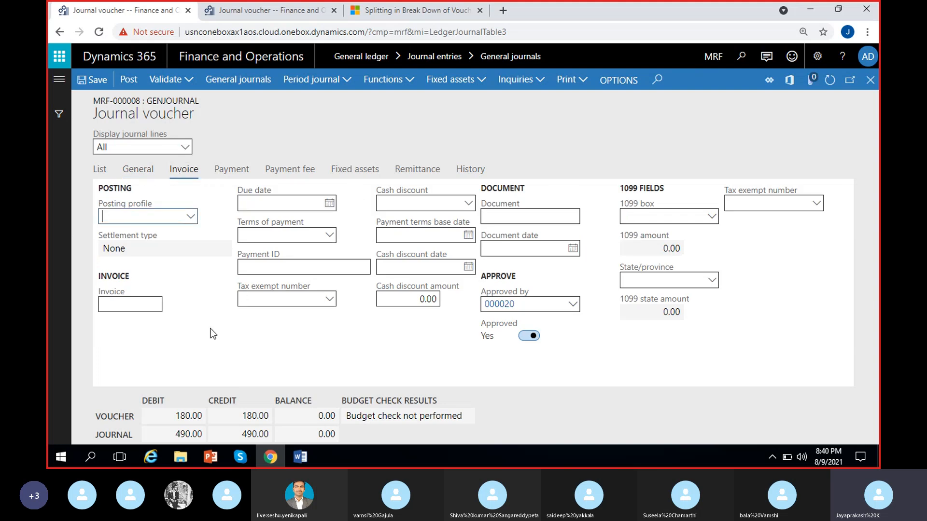
pyautogui.click(138, 169)
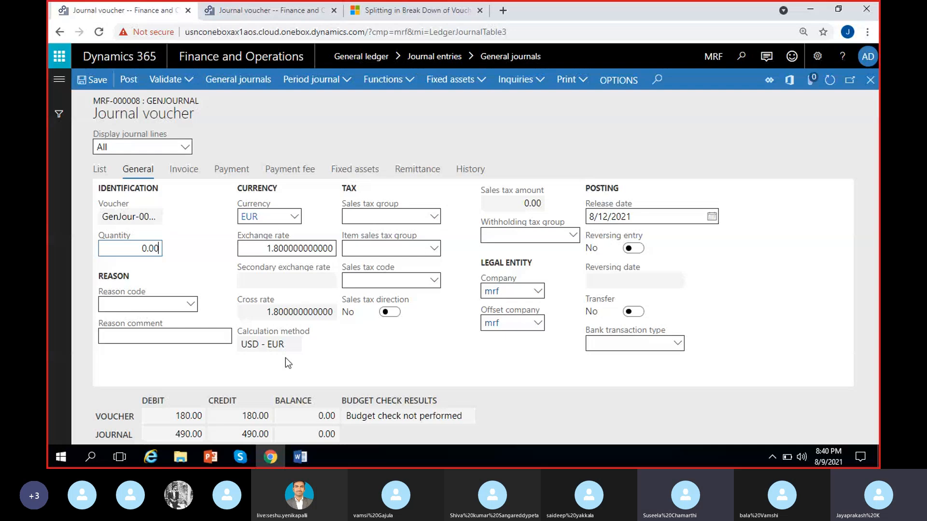
pyautogui.click(268, 282)
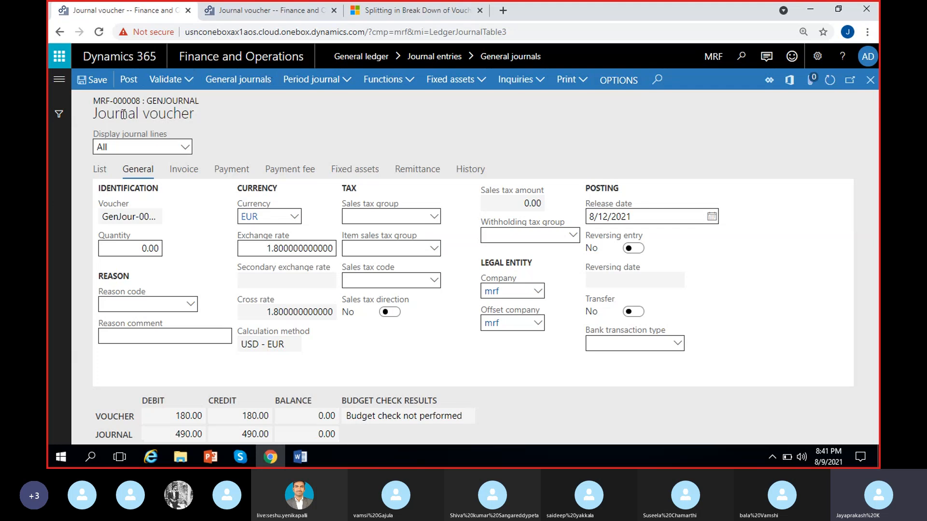
pyautogui.click(99, 170)
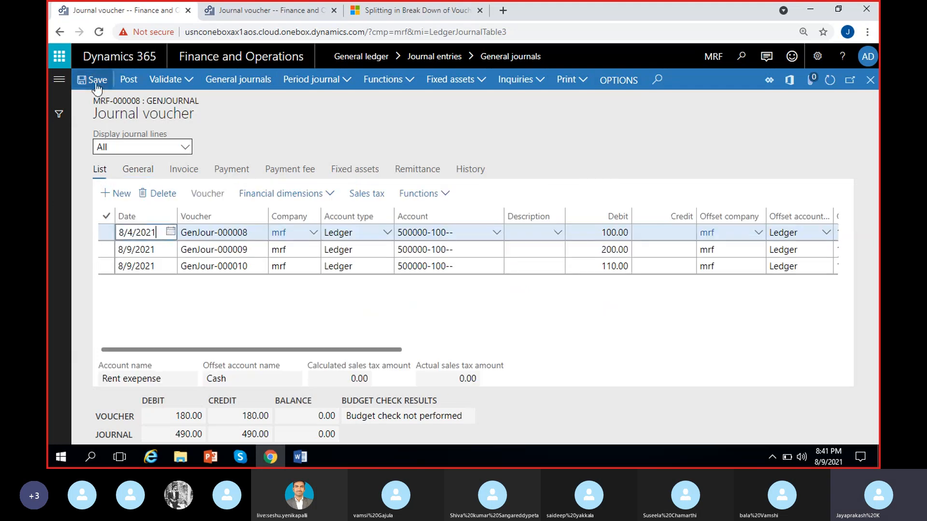
# - Save the voucher lines and validate the whole journal
pyautogui.click(97, 82)
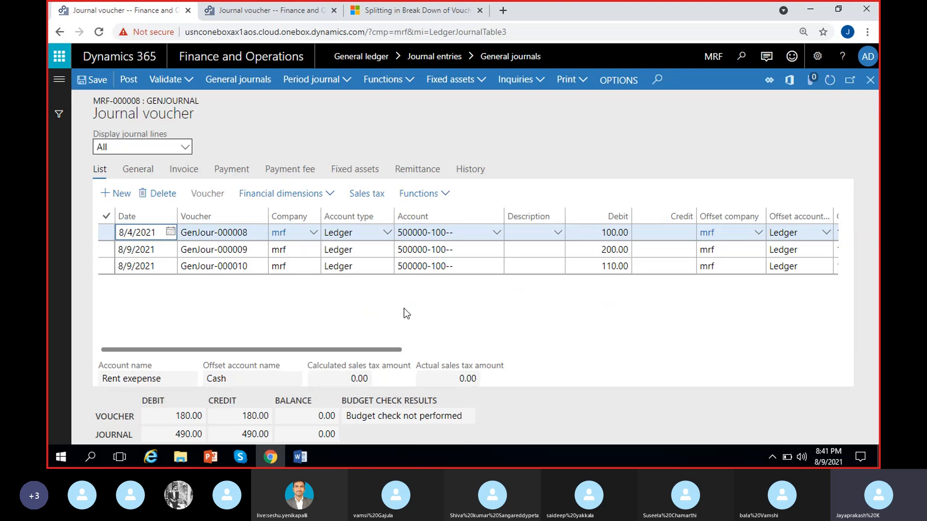
pyautogui.click(92, 83)
pyautogui.click(90, 82)
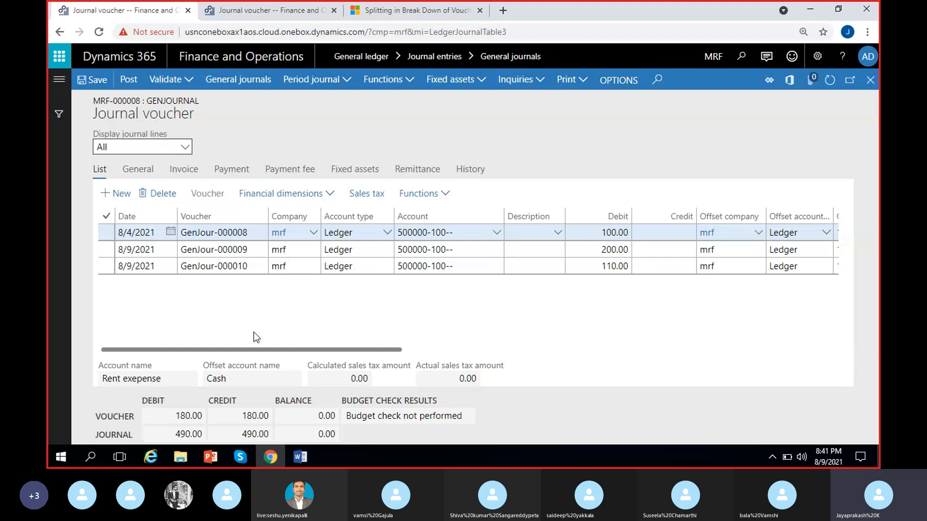
pyautogui.click(186, 83)
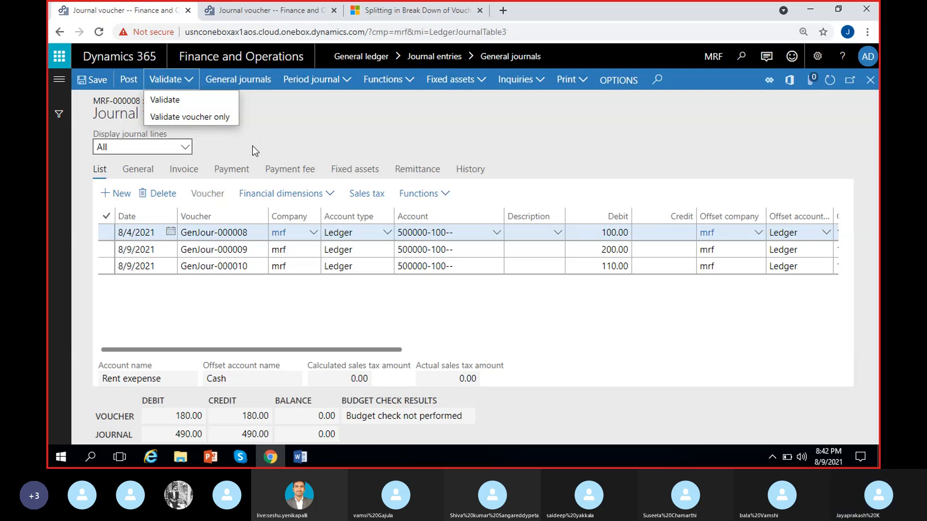
pyautogui.click(190, 101)
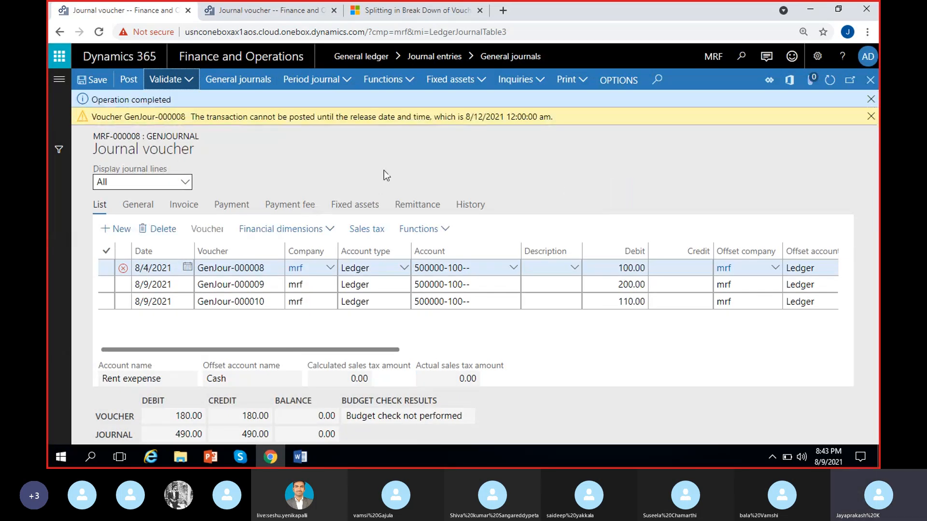
# - Read the validation message and locate the voucher line it refers to in the lines list
pyautogui.doubleClick(197, 118)
pyautogui.moveTo(212, 126); pyautogui.dragTo(535, 116)
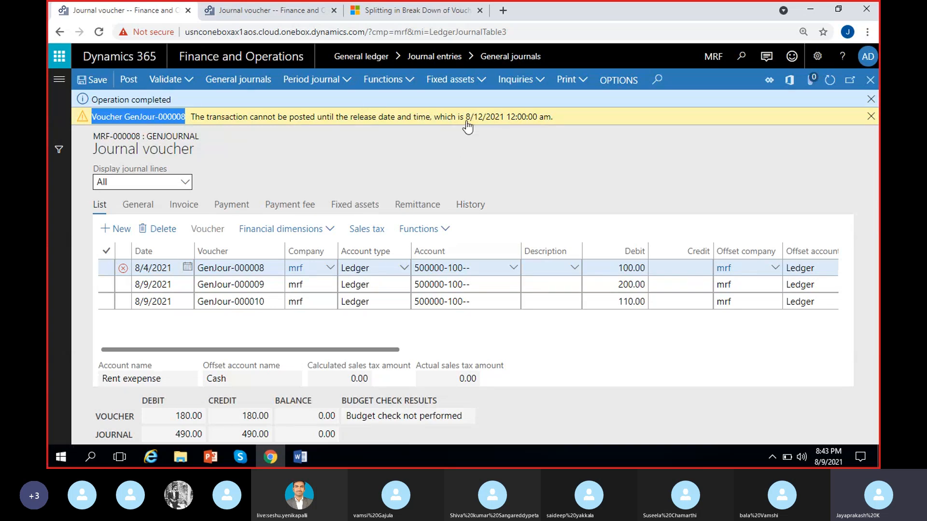
pyautogui.moveTo(466, 122); pyautogui.dragTo(504, 124)
pyautogui.click(508, 150)
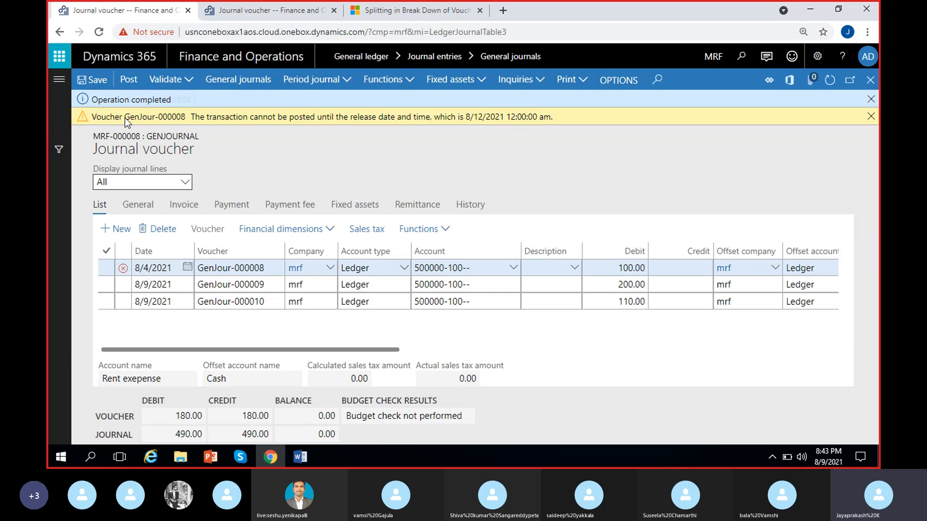
pyautogui.moveTo(126, 118); pyautogui.dragTo(186, 124)
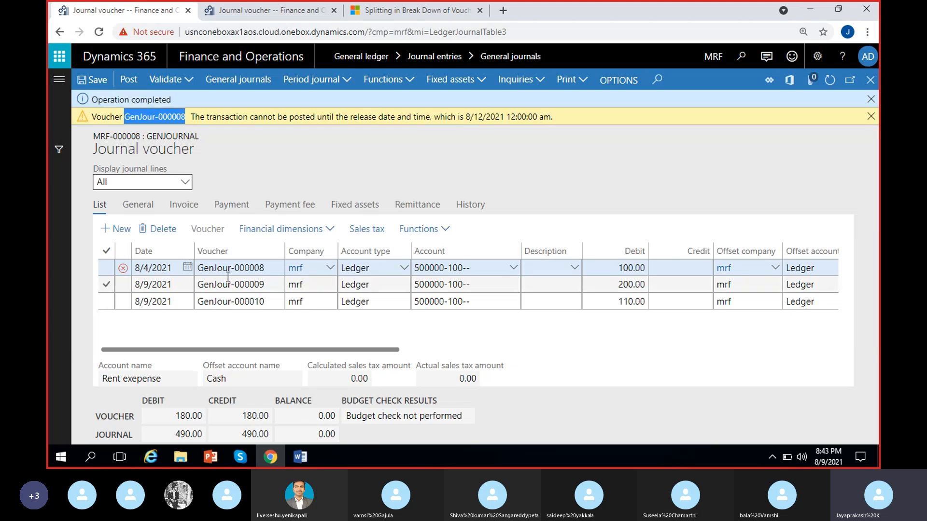
pyautogui.moveTo(268, 269); pyautogui.dragTo(187, 269)
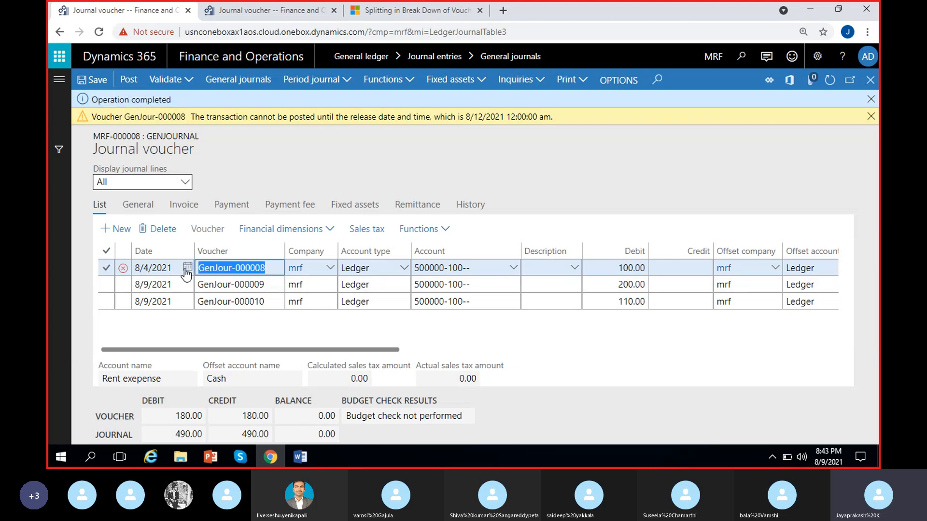
pyautogui.click(270, 267)
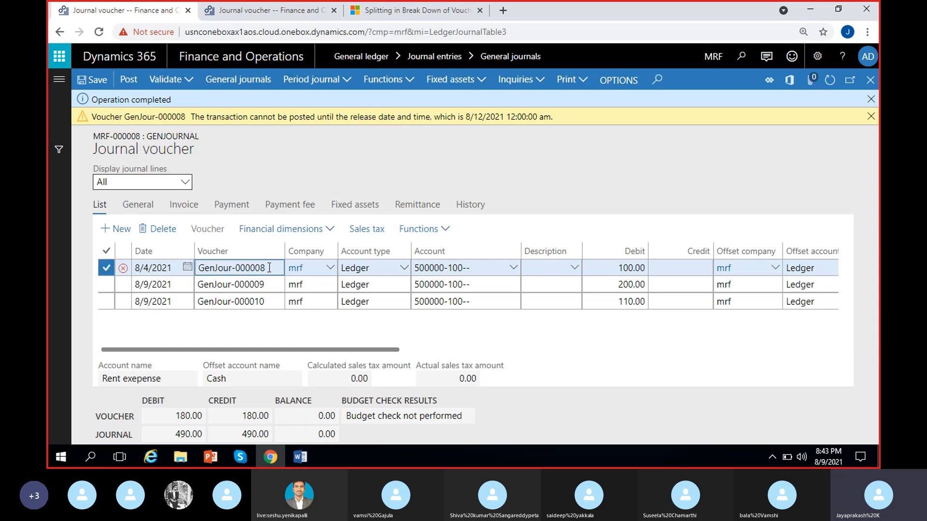
# - Clear the release date in the general posting details of the GenJour-000008 line
pyautogui.click(138, 205)
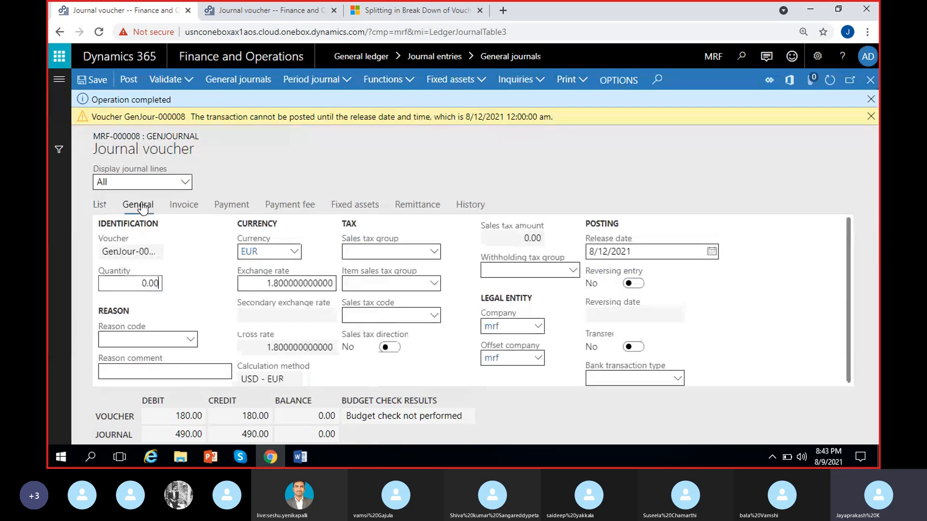
pyautogui.click(711, 253)
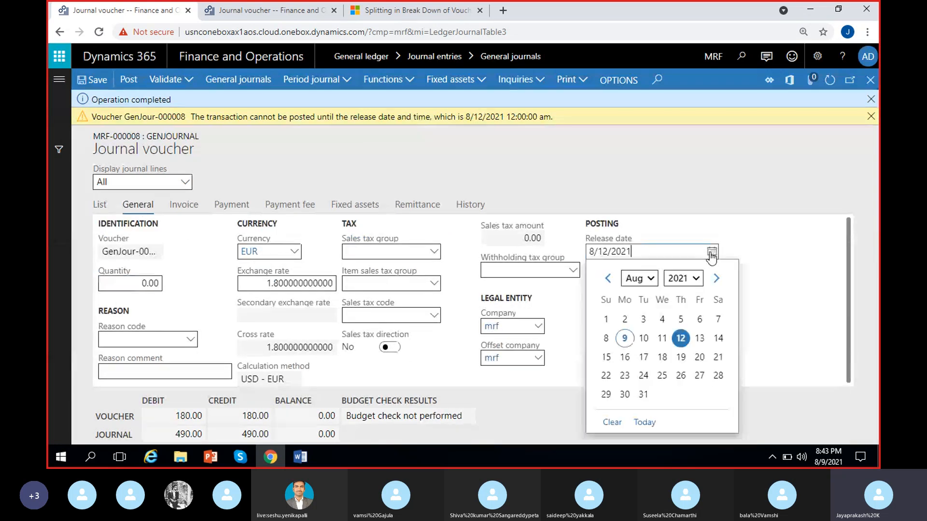
pyautogui.moveTo(654, 247); pyautogui.dragTo(530, 264)
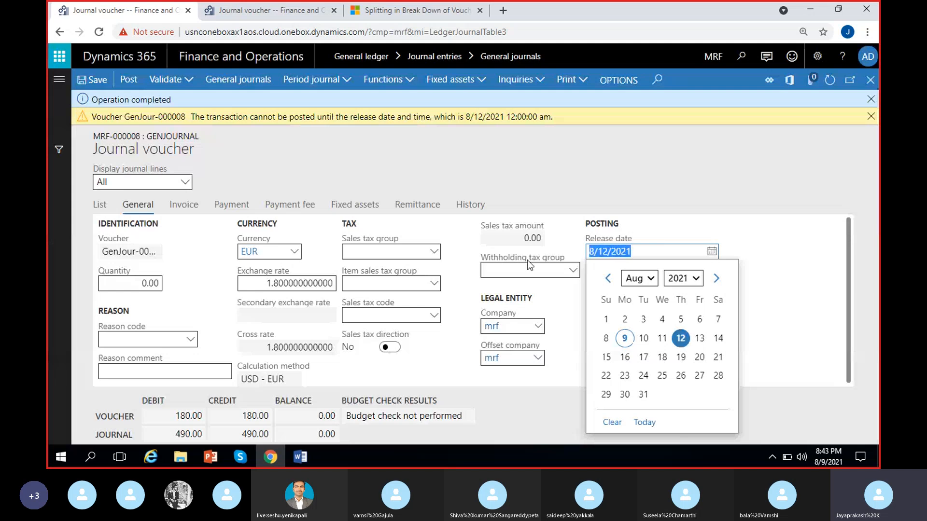
pyautogui.press('BackSpace')
pyautogui.click(768, 291)
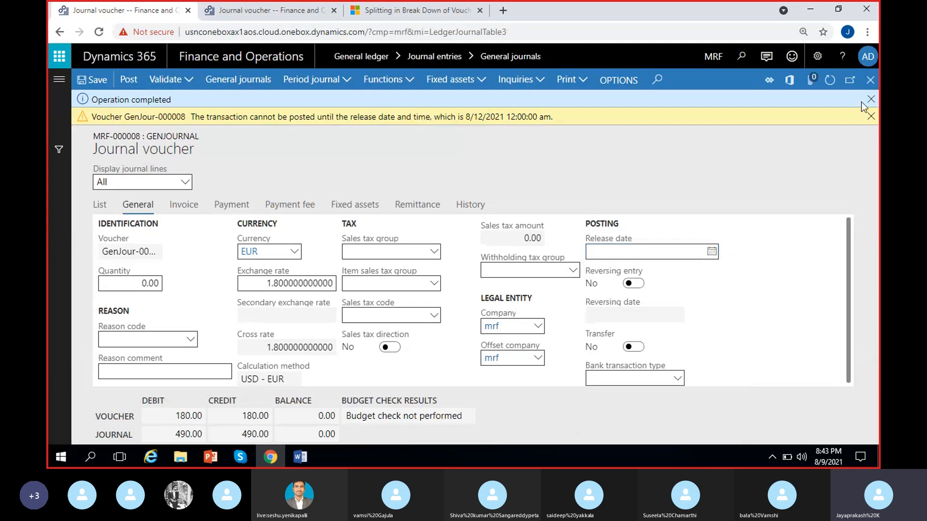
# - Display the voucher line list of journal MRF-000008, validate the journal and dismiss the messages
pyautogui.click(868, 118)
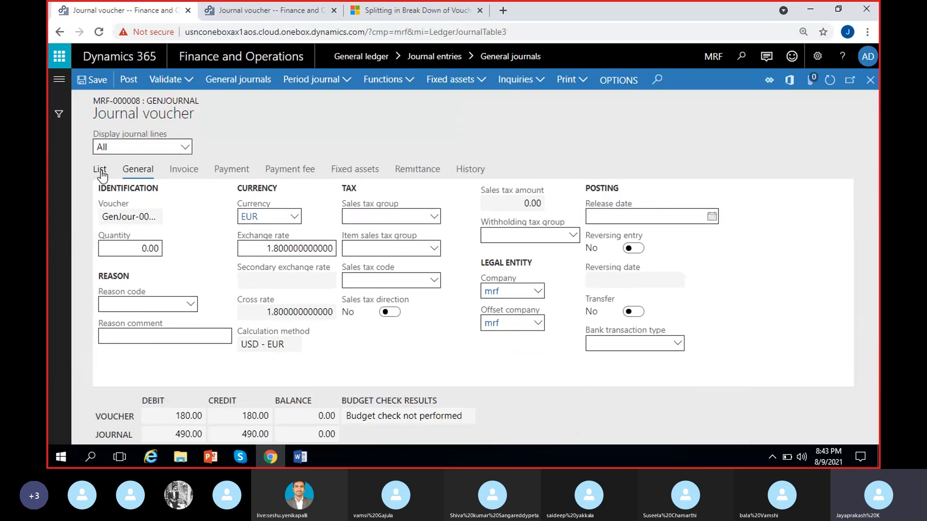
pyautogui.click(121, 164)
pyautogui.click(170, 80)
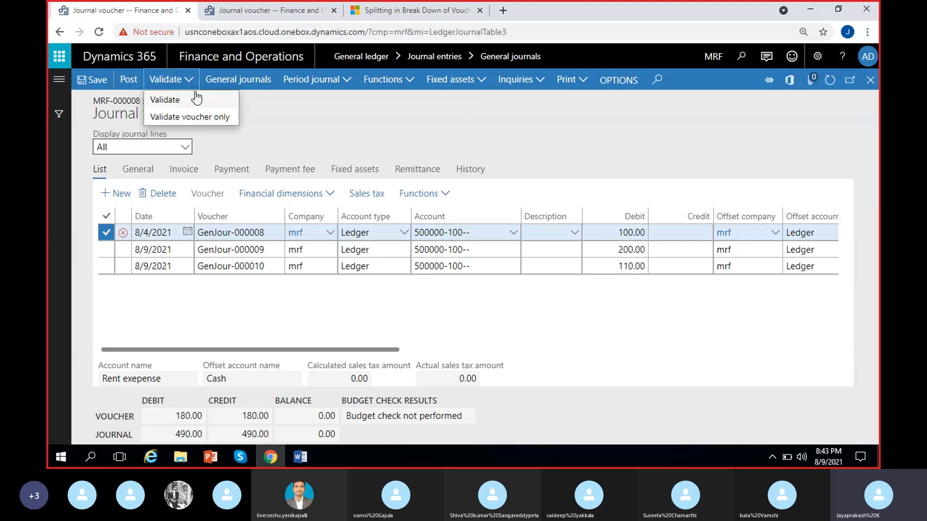
pyautogui.click(258, 169)
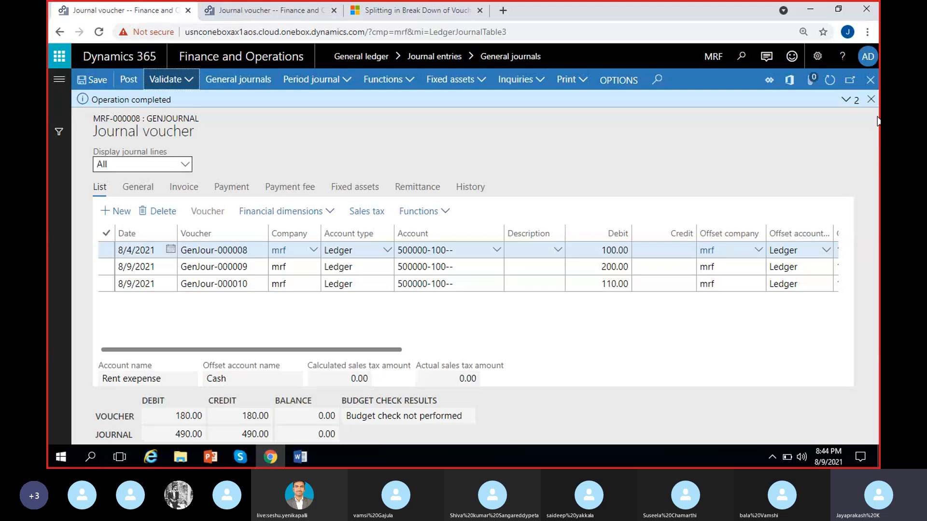
pyautogui.click(871, 99)
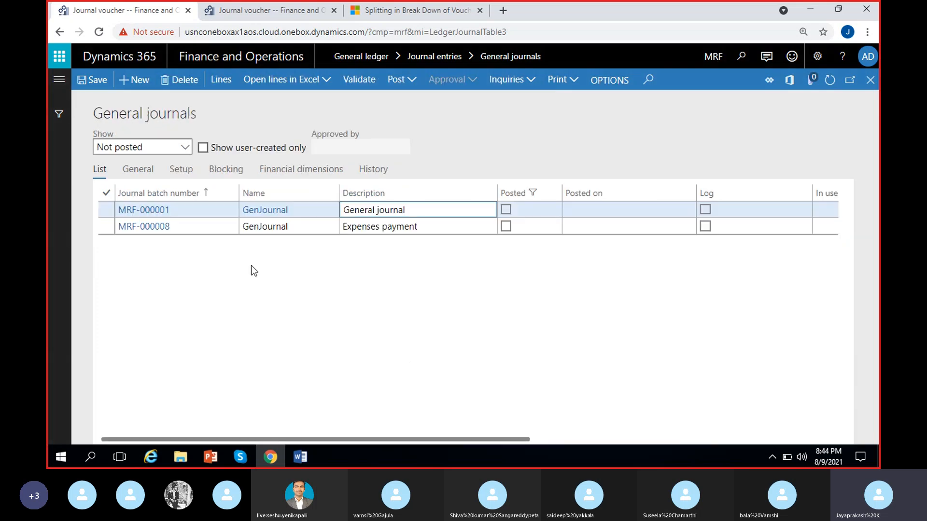
# - View the voucher lines of general journal MRF-000001 and return to the lines of journal MRF-000008
pyautogui.click(227, 83)
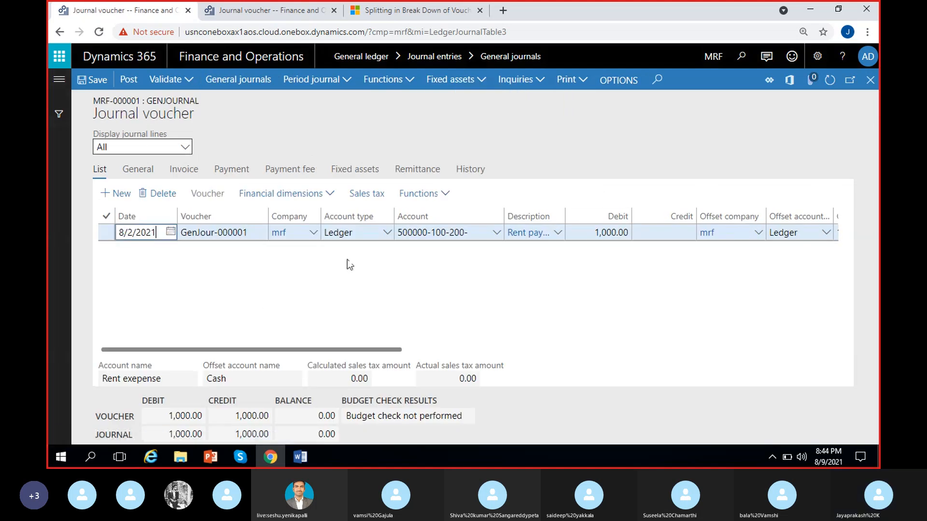
pyautogui.click(870, 80)
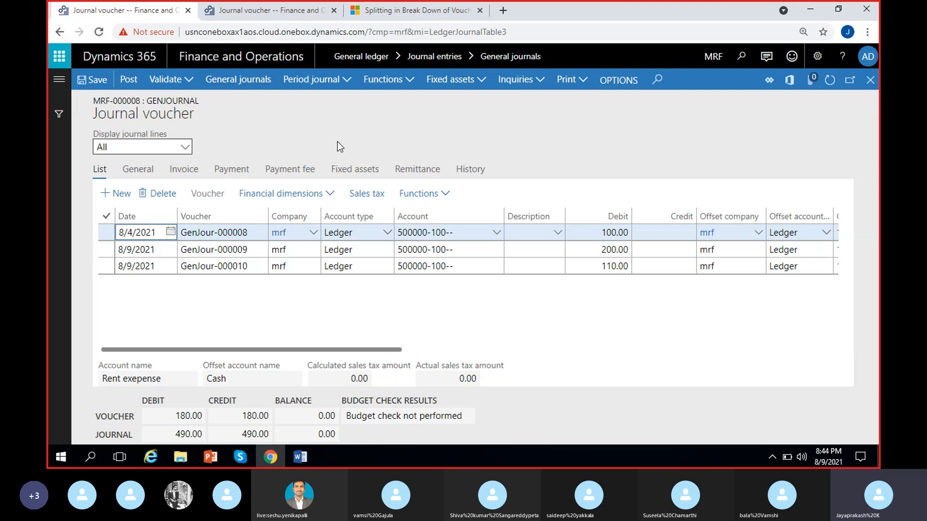
pyautogui.click(350, 86)
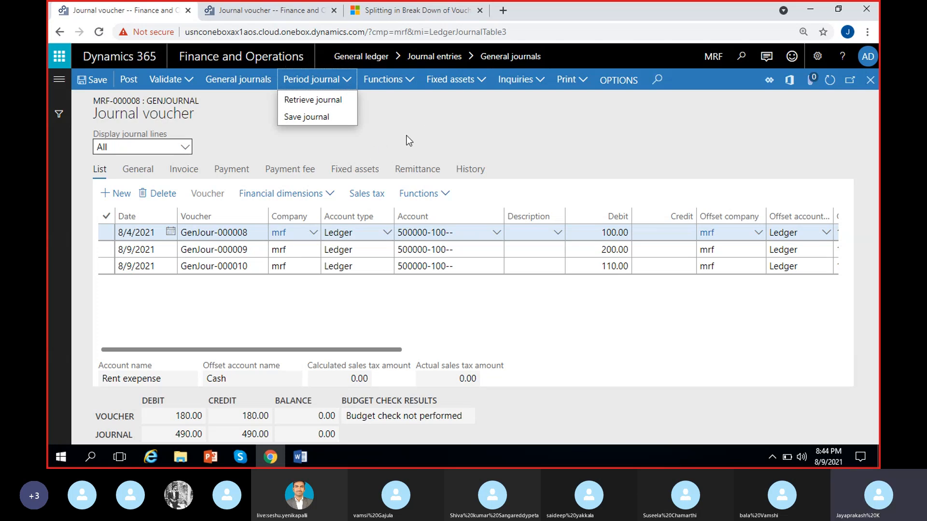
pyautogui.click(389, 136)
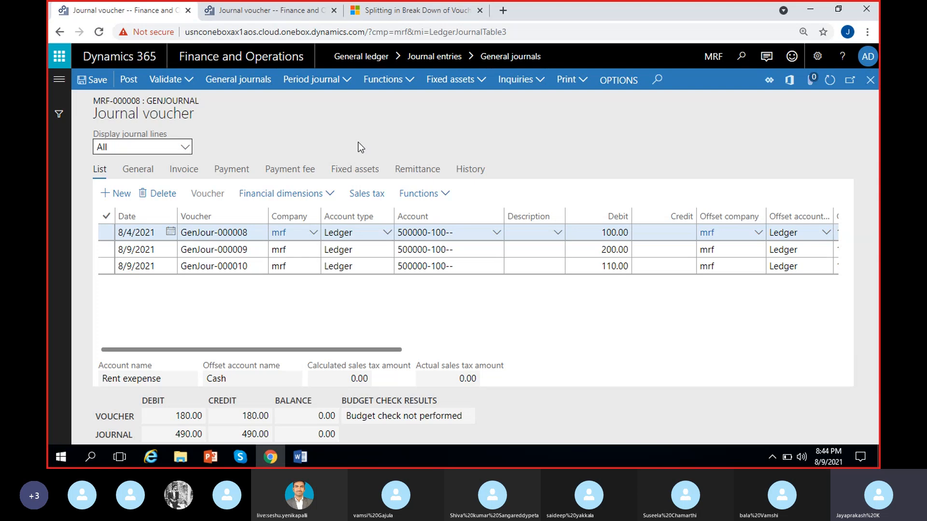
pyautogui.click(344, 86)
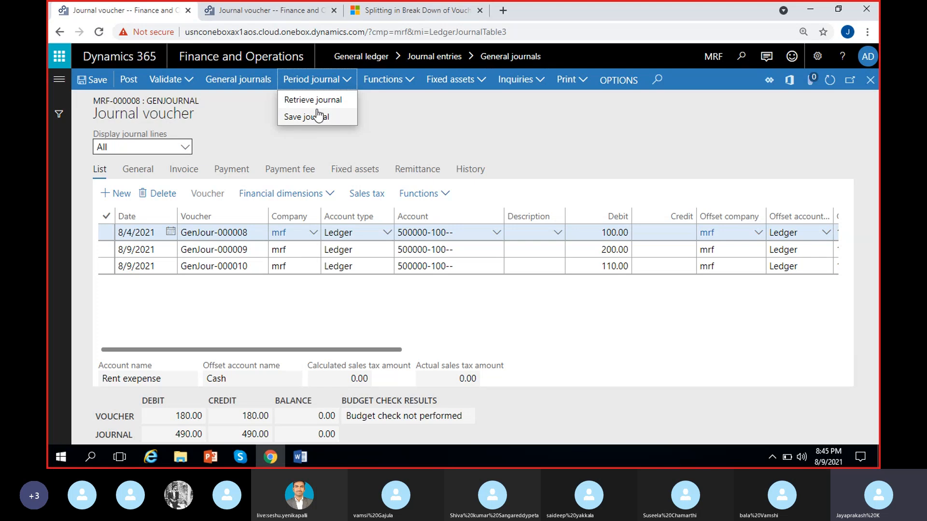
pyautogui.click(391, 141)
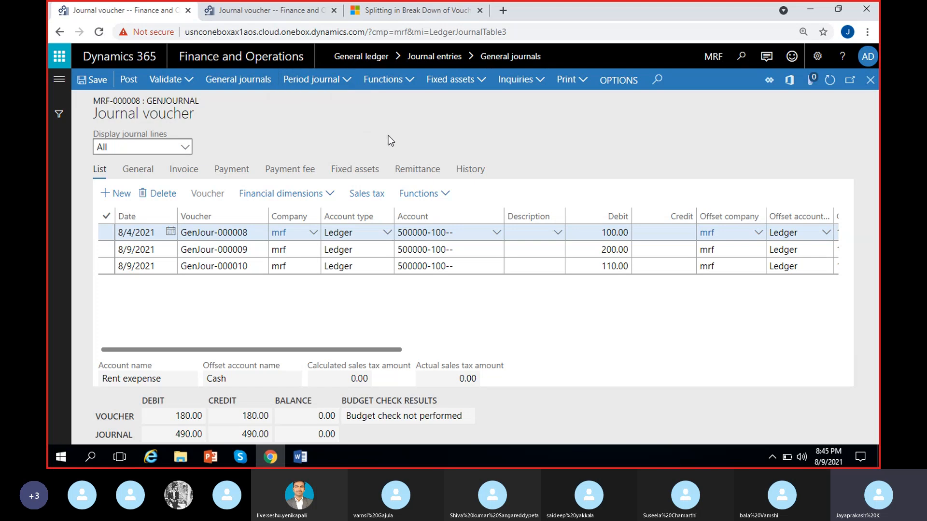
pyautogui.click(412, 85)
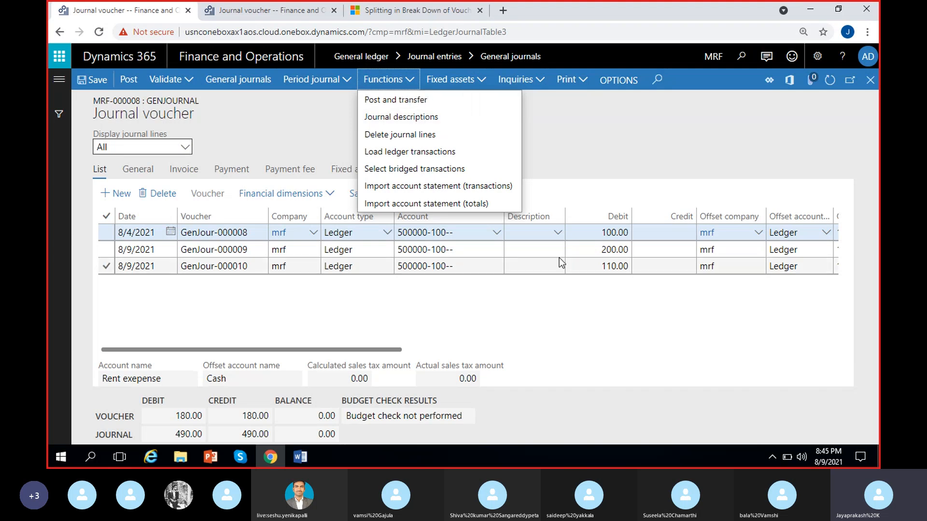
# - Enter "rent payment" as the description of the 8/4/2021 voucher line and widen the Description column to show the full text
pyautogui.click(555, 235)
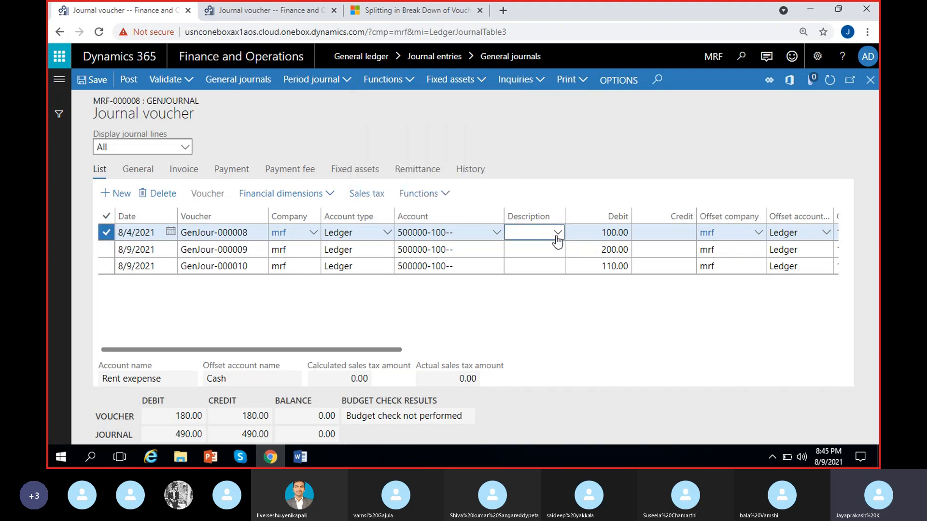
pyautogui.click(556, 236)
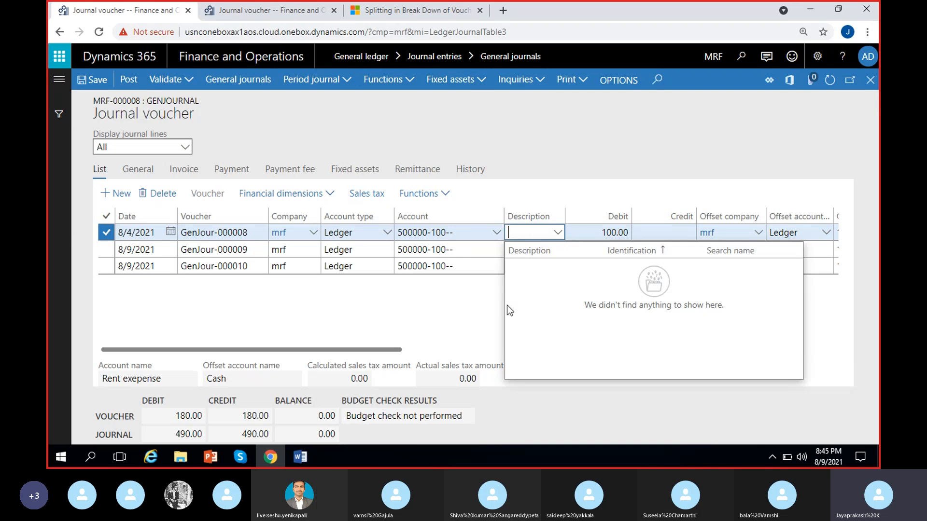
pyautogui.write('rent payment')
pyautogui.click(487, 307)
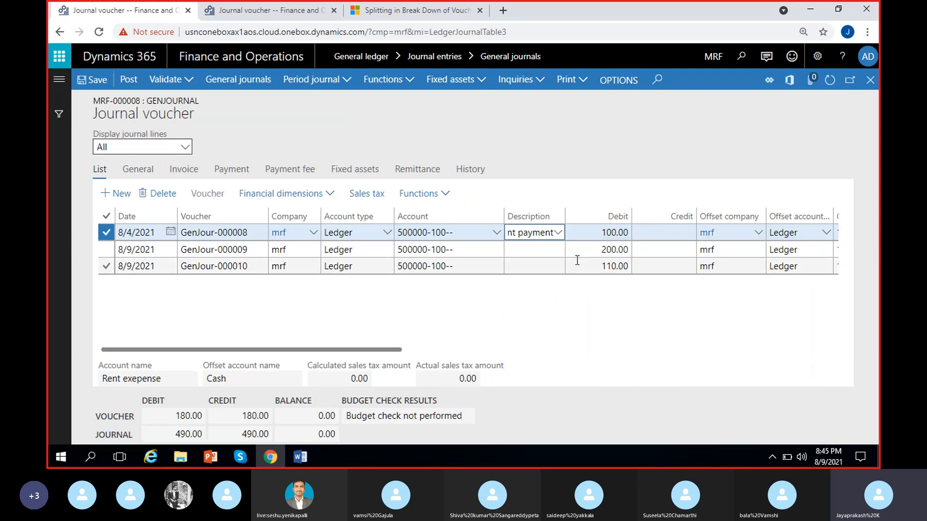
pyautogui.moveTo(564, 212); pyautogui.dragTo(655, 213)
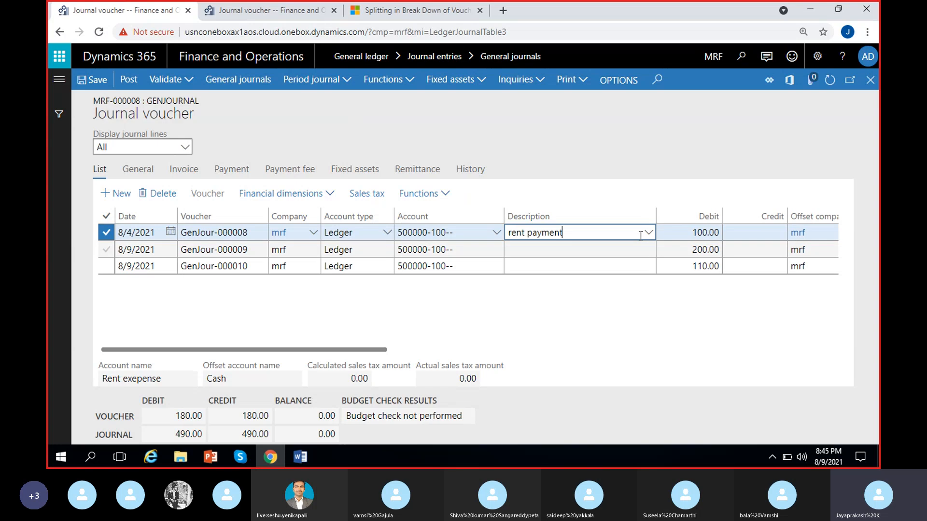
pyautogui.click(610, 265)
pyautogui.click(645, 236)
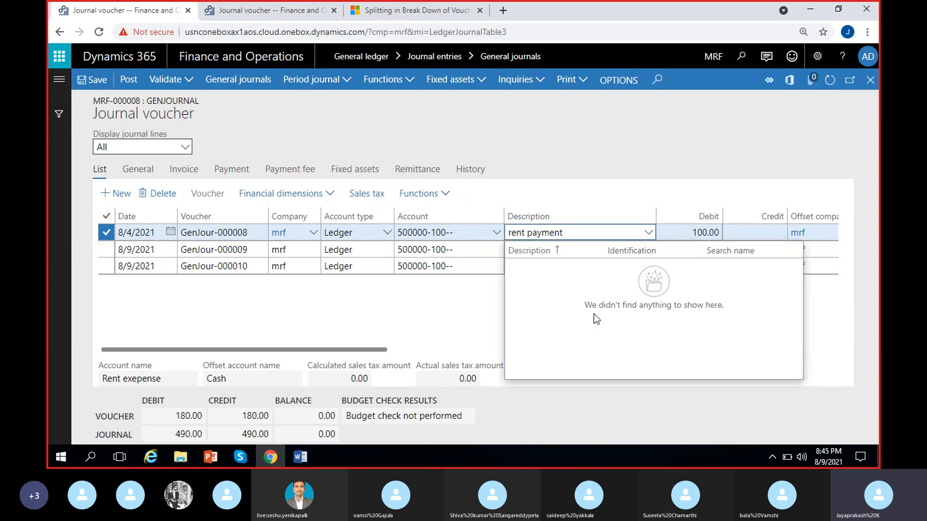
pyautogui.click(455, 323)
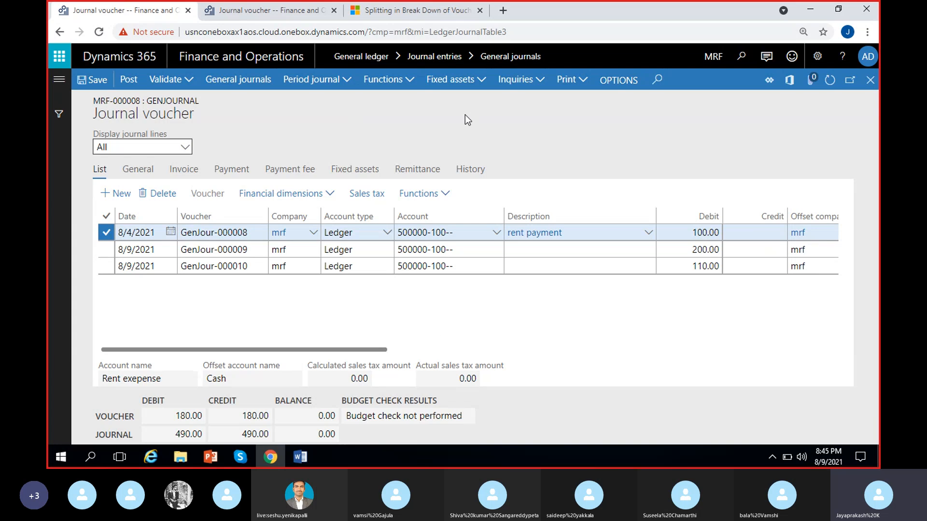
# - Examine the journal batch number, voucher and payment status filter criteria for deleting journal lines, and cancel without deleting anything
pyautogui.click(485, 76)
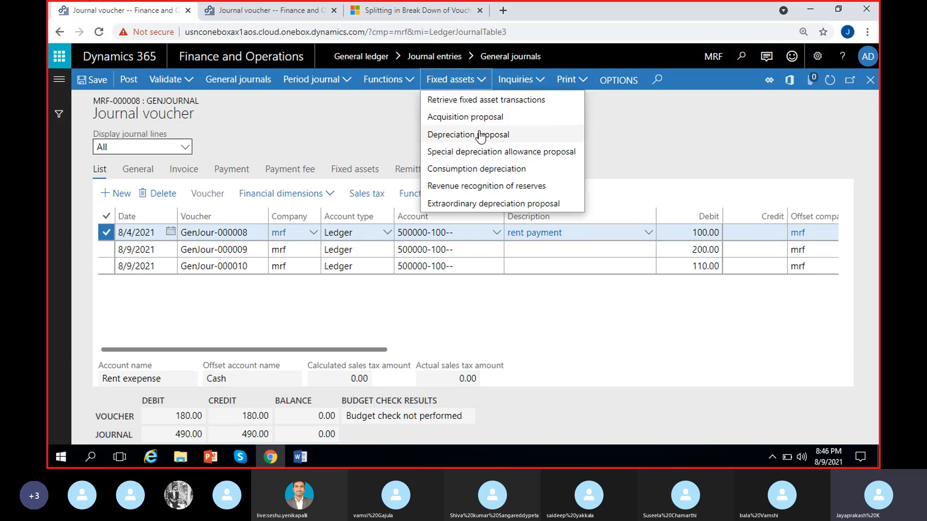
pyautogui.click(416, 79)
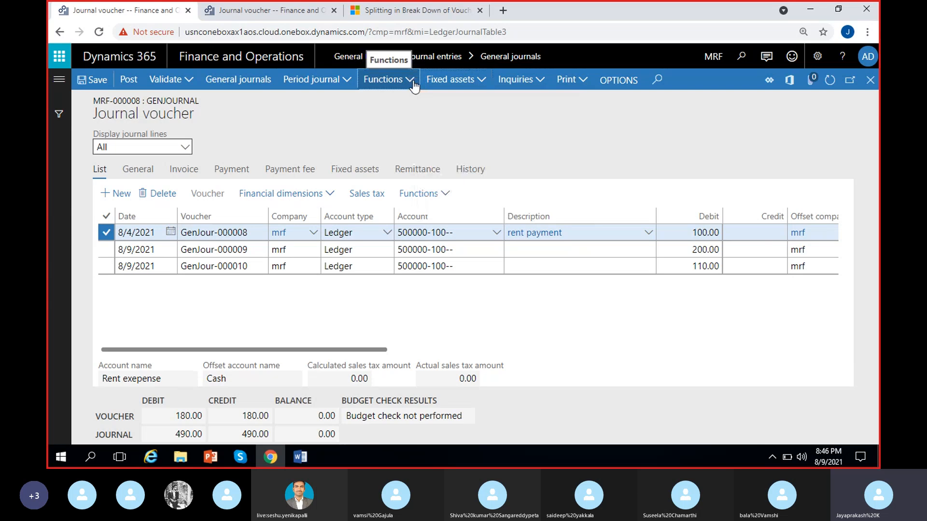
pyautogui.click(412, 80)
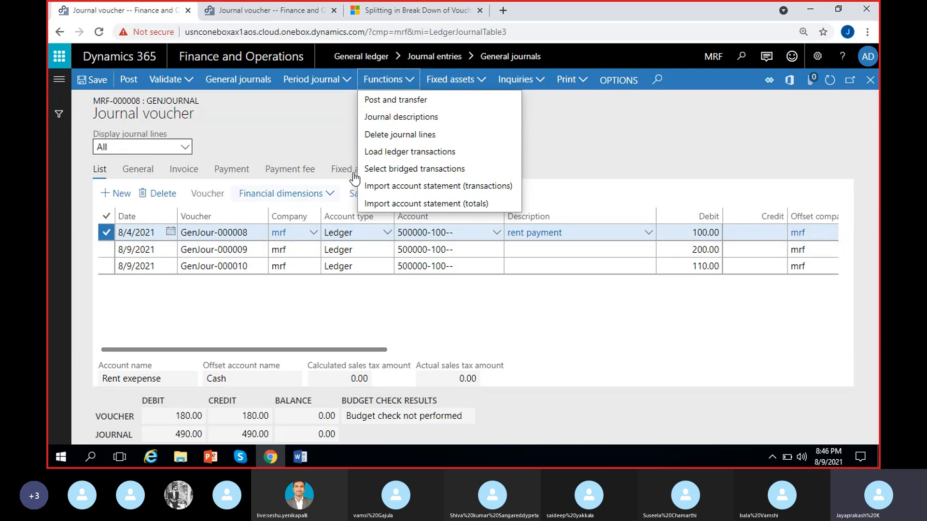
pyautogui.click(415, 286)
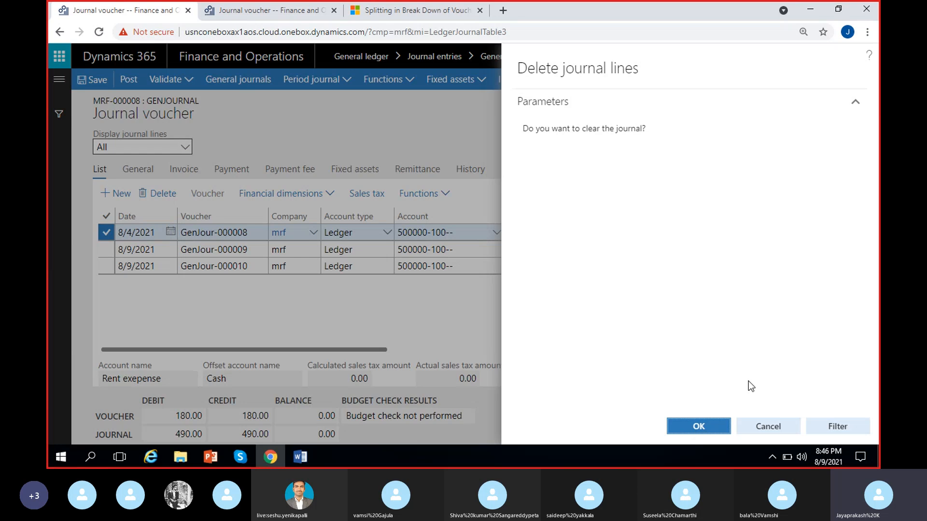
pyautogui.click(839, 426)
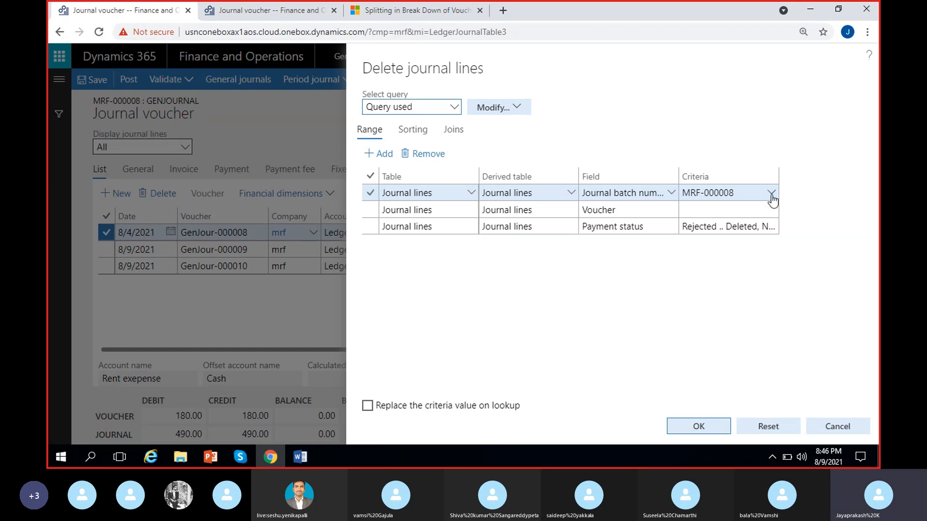
pyautogui.click(755, 193)
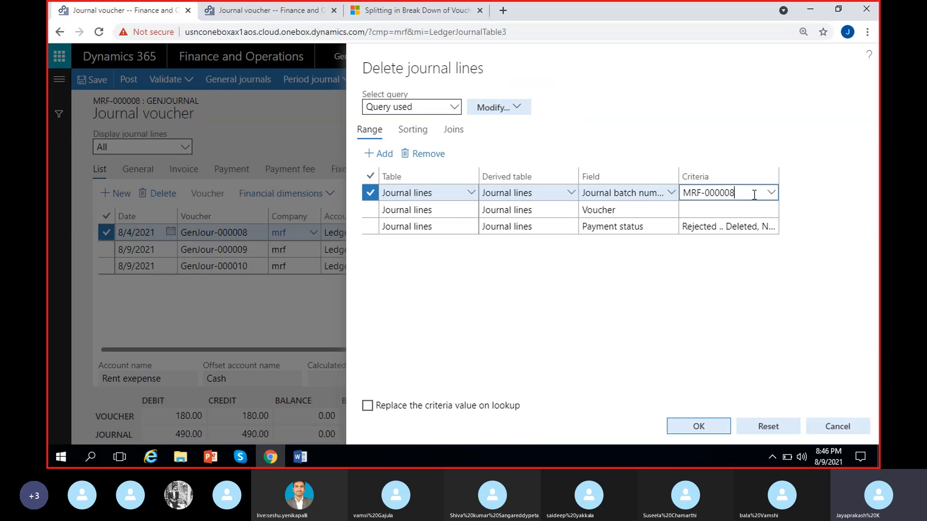
pyautogui.click(656, 289)
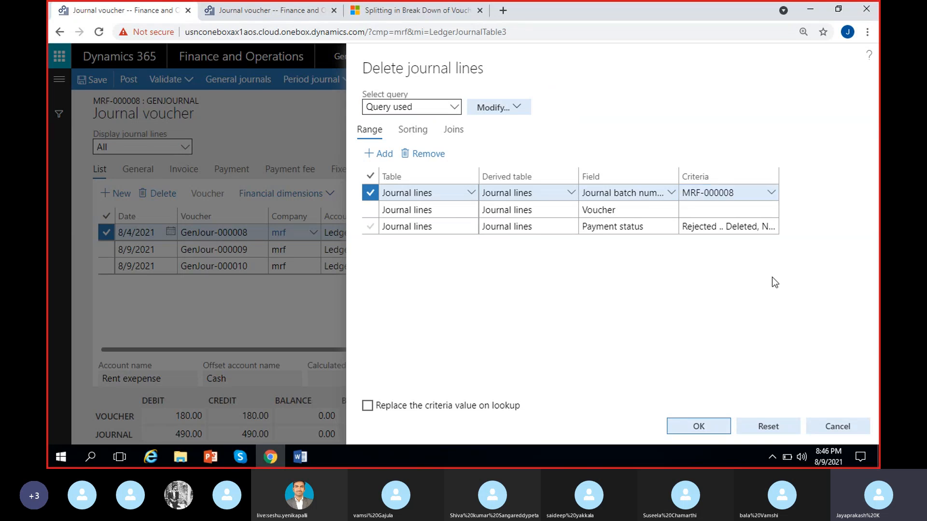
pyautogui.doubleClick(778, 176)
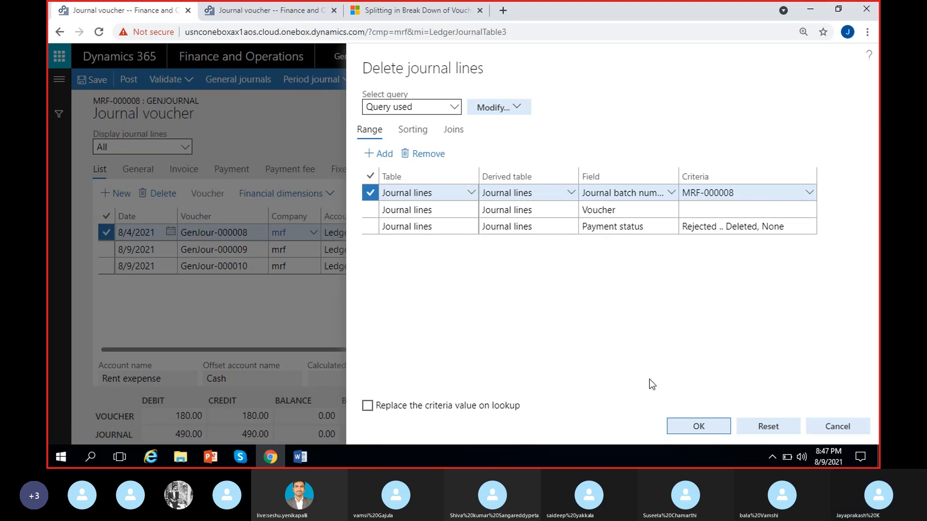
pyautogui.click(751, 195)
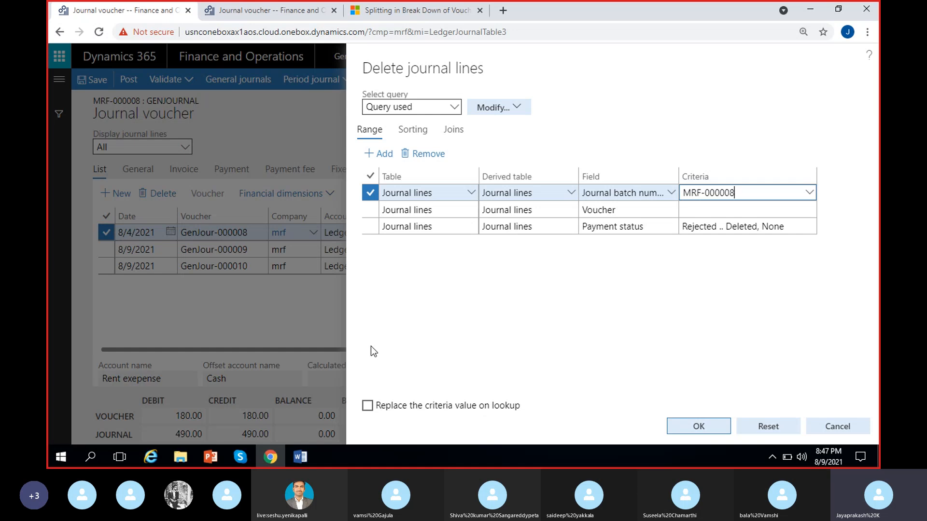
pyautogui.click(689, 210)
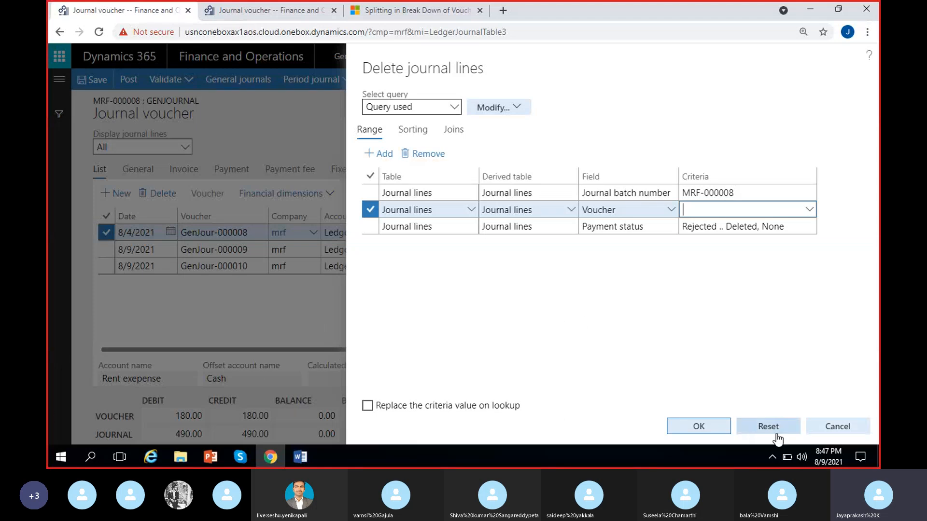
pyautogui.click(835, 424)
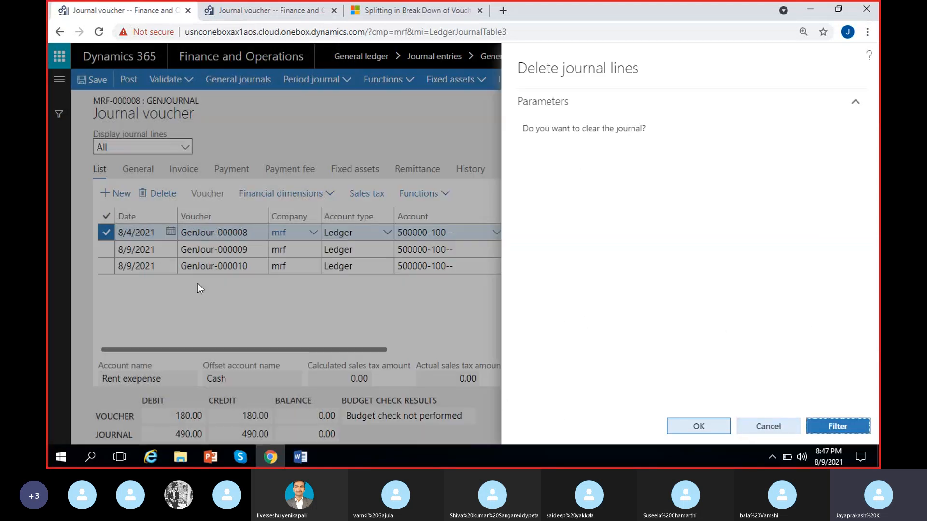
pyautogui.click(775, 427)
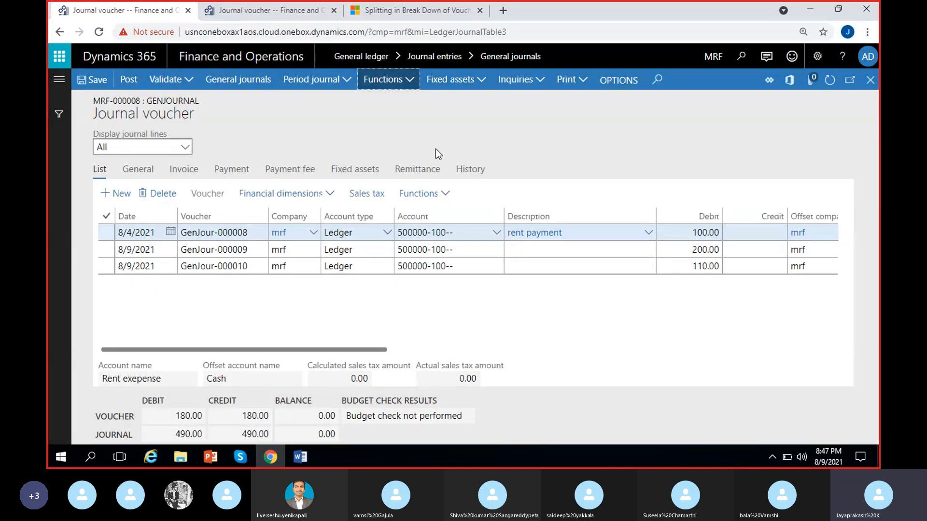
pyautogui.click(385, 80)
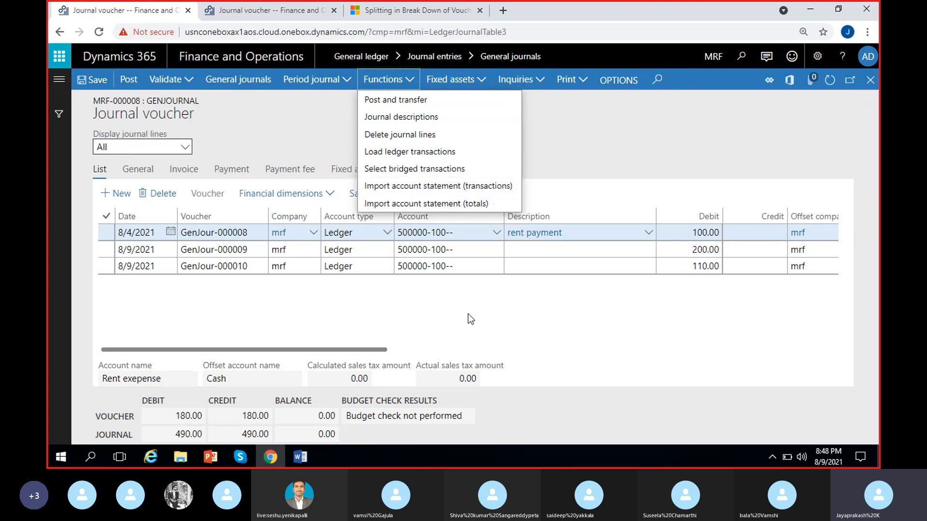
pyautogui.click(459, 232)
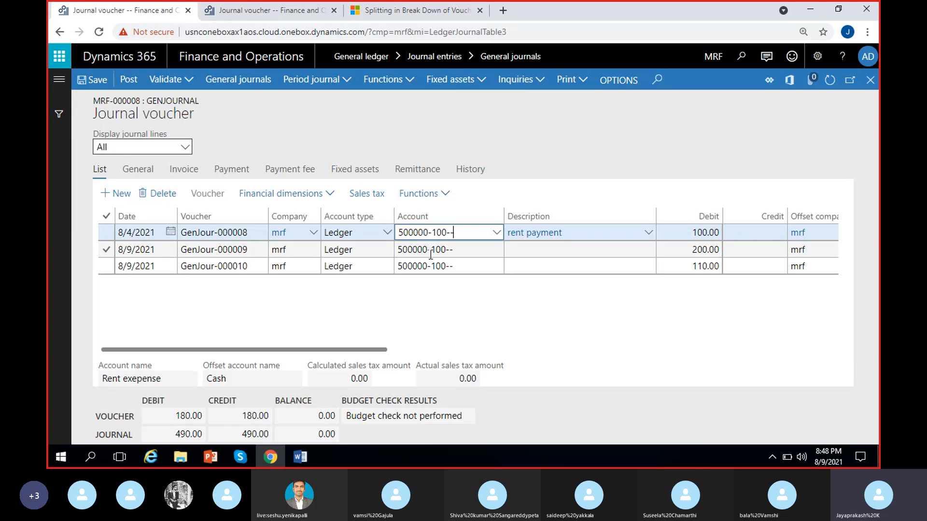
pyautogui.click(456, 317)
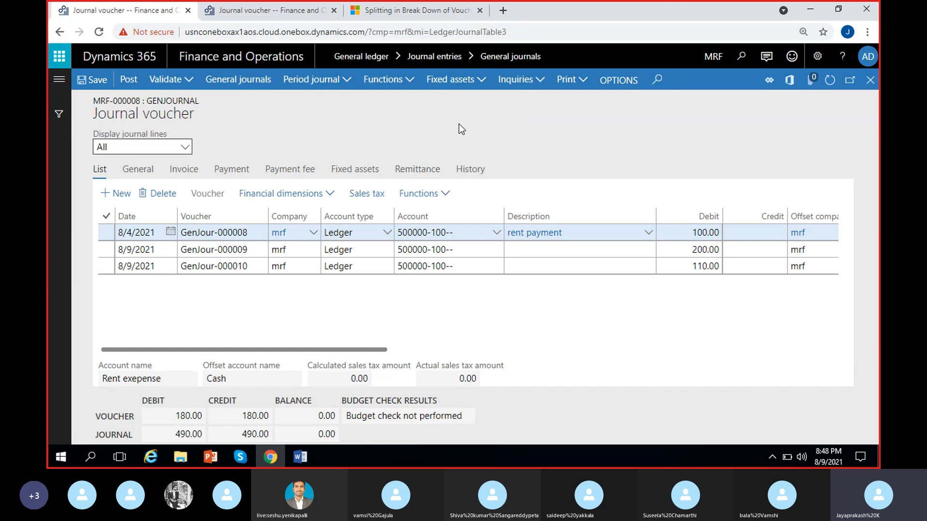
pyautogui.click(412, 88)
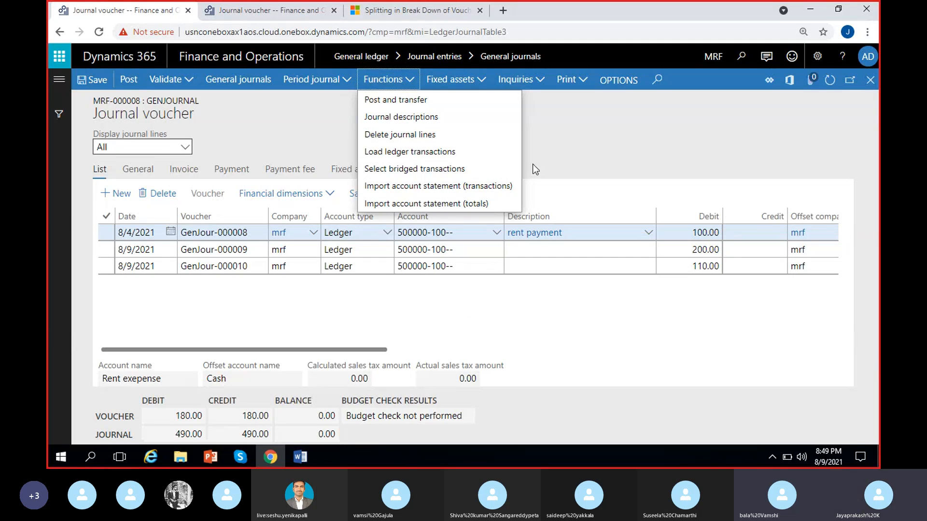
pyautogui.click(582, 172)
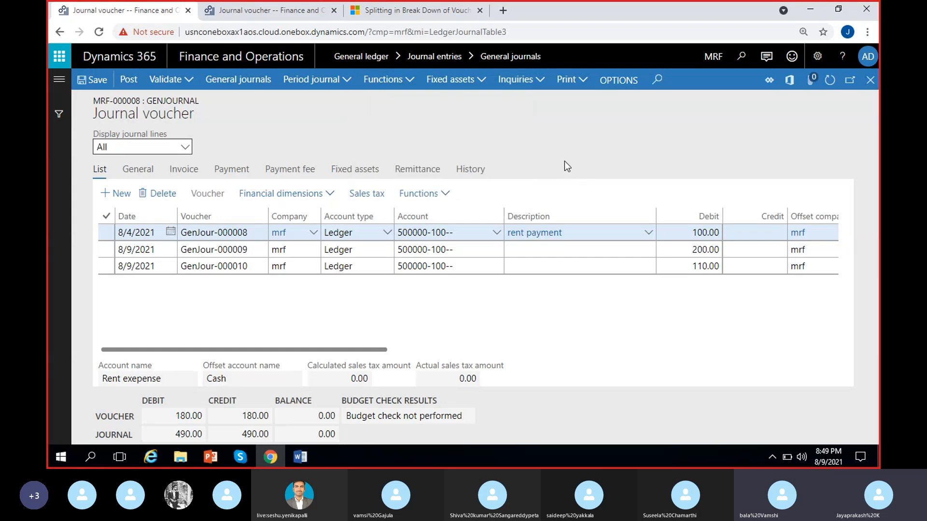
pyautogui.click(482, 83)
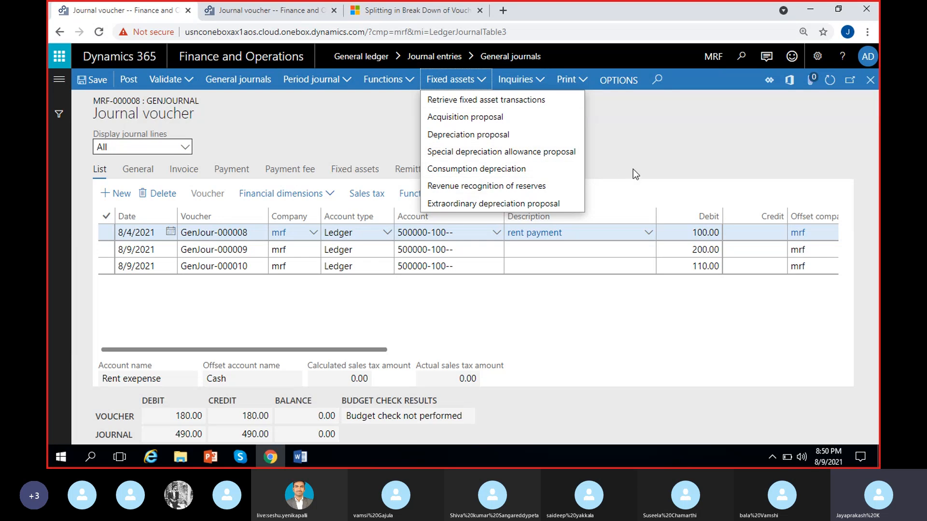
# - Examine the fixed asset functions and inquiry options available for the journal voucher
pyautogui.click(541, 310)
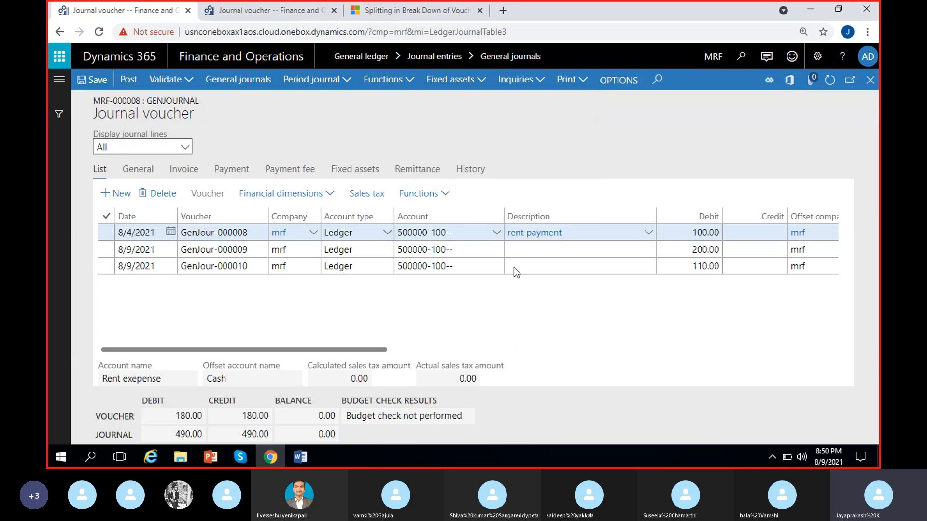
pyautogui.click(485, 83)
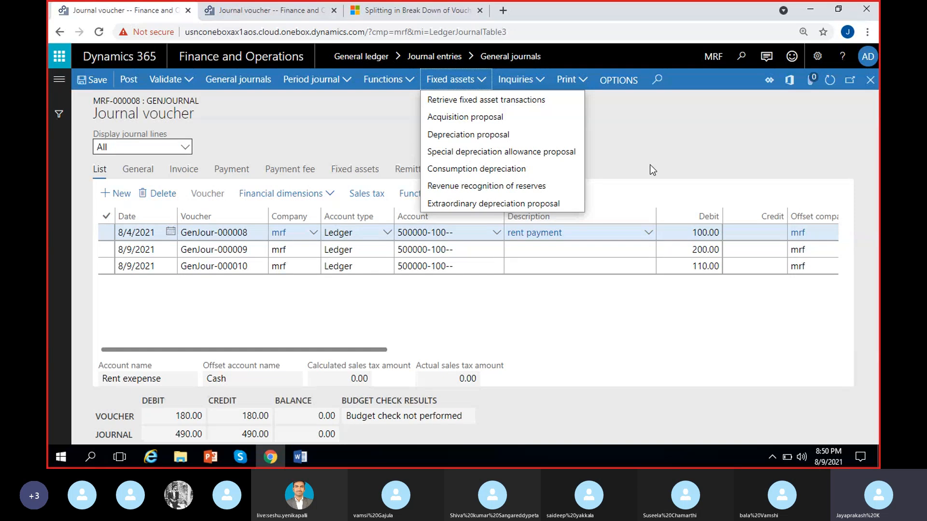
pyautogui.click(635, 152)
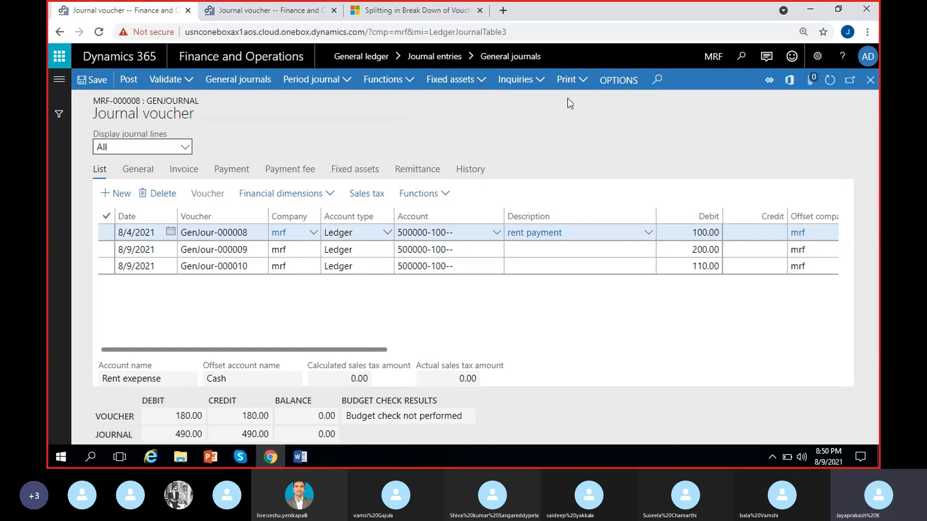
pyautogui.click(538, 83)
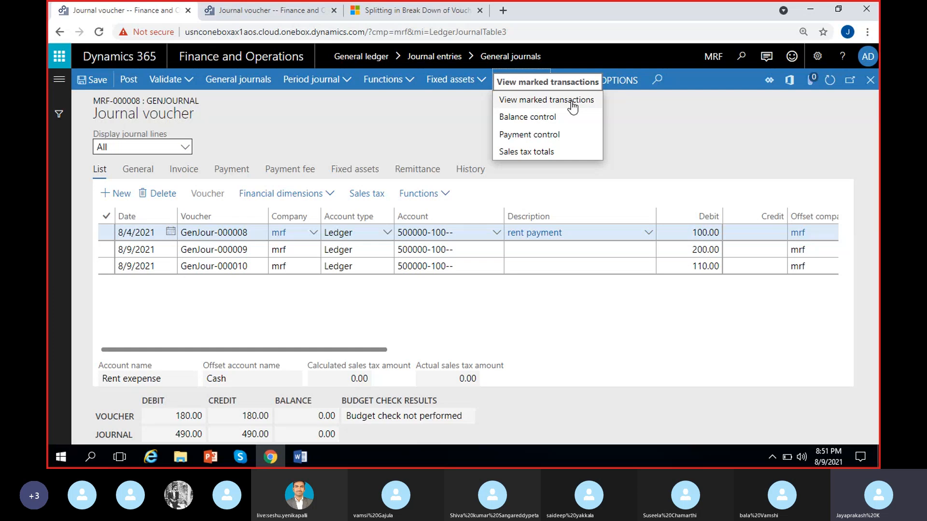
pyautogui.click(536, 119)
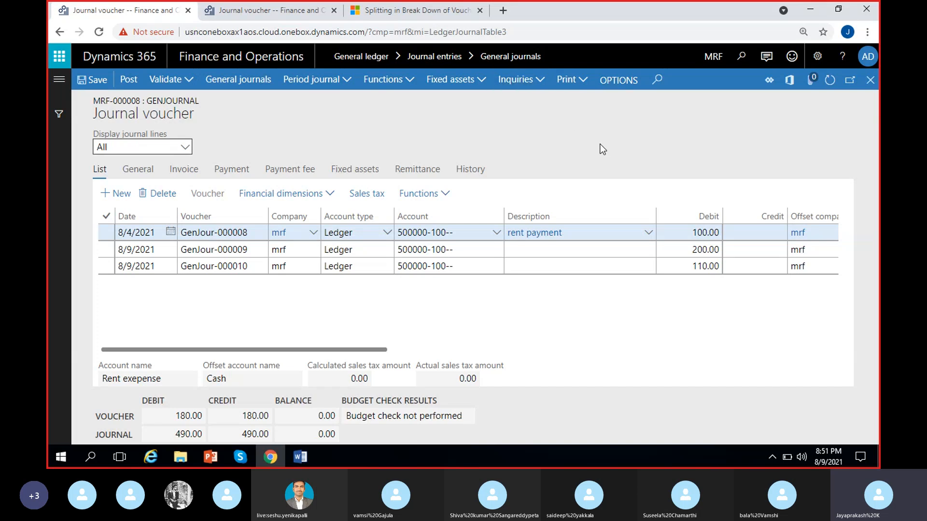
# - Open the "Course contect- AX Functional" Word document from Documents and highlight topic 17, Balance control accounts
pyautogui.click(182, 459)
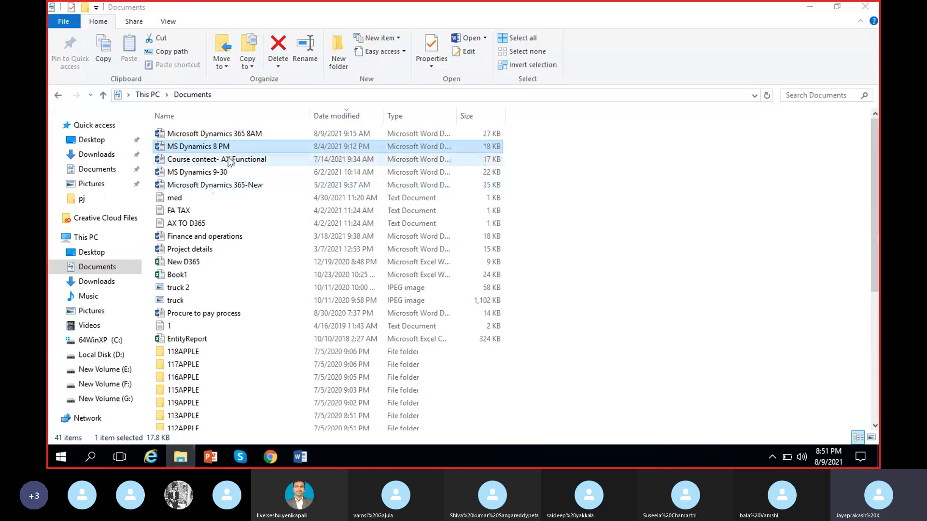
pyautogui.doubleClick(228, 157)
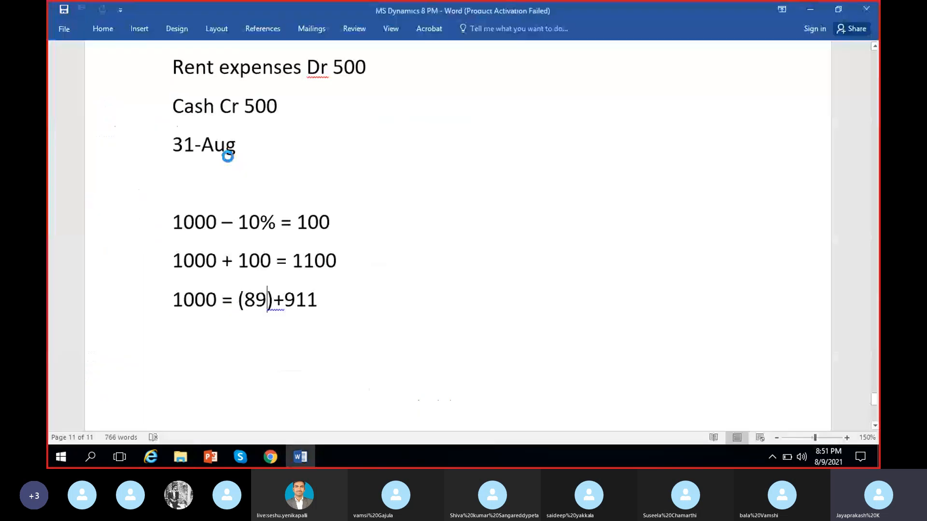
pyautogui.scroll(-10, 379, 239)
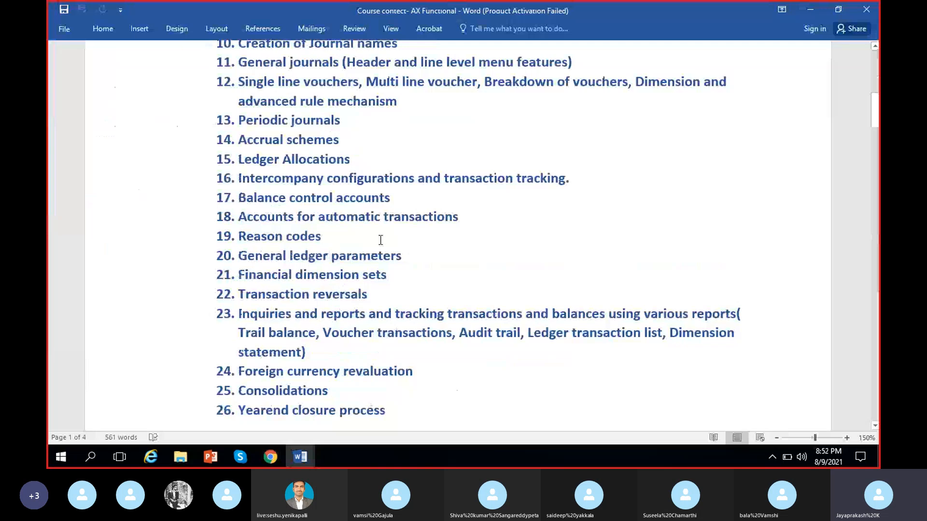
pyautogui.tripleClick(332, 202)
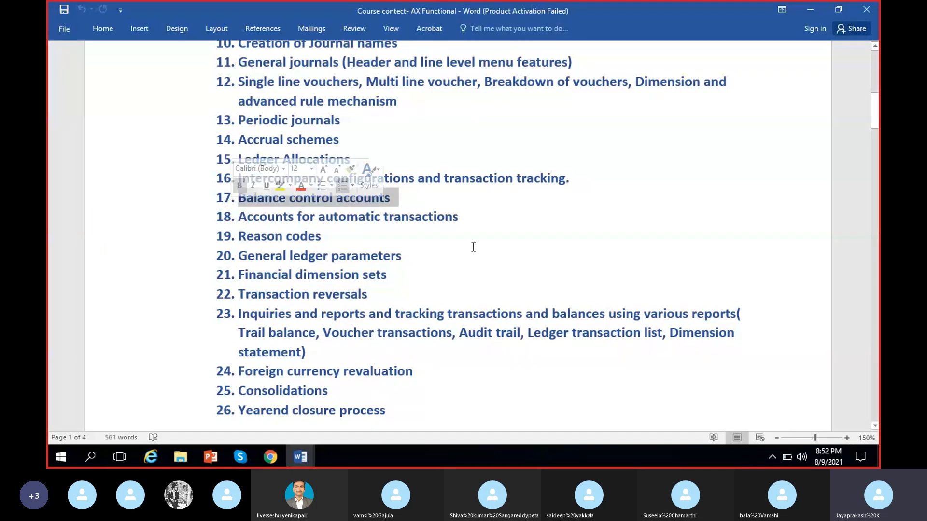
pyautogui.click(440, 198)
pyautogui.scroll(1, 439, 196)
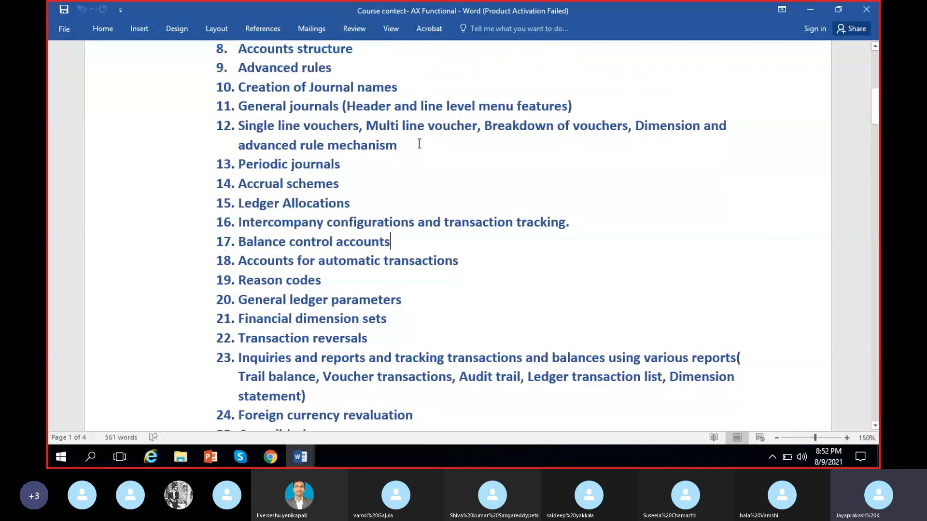
# - Highlight topic 12 on single line and multi line vouchers and topic 13, Periodic journals, and minimize the document
pyautogui.moveTo(419, 143); pyautogui.dragTo(246, 131)
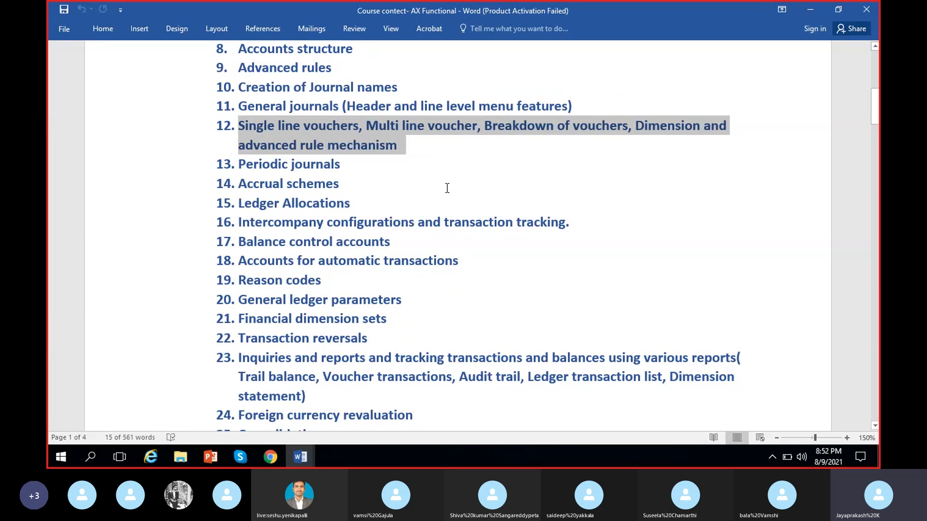
pyautogui.click(410, 207)
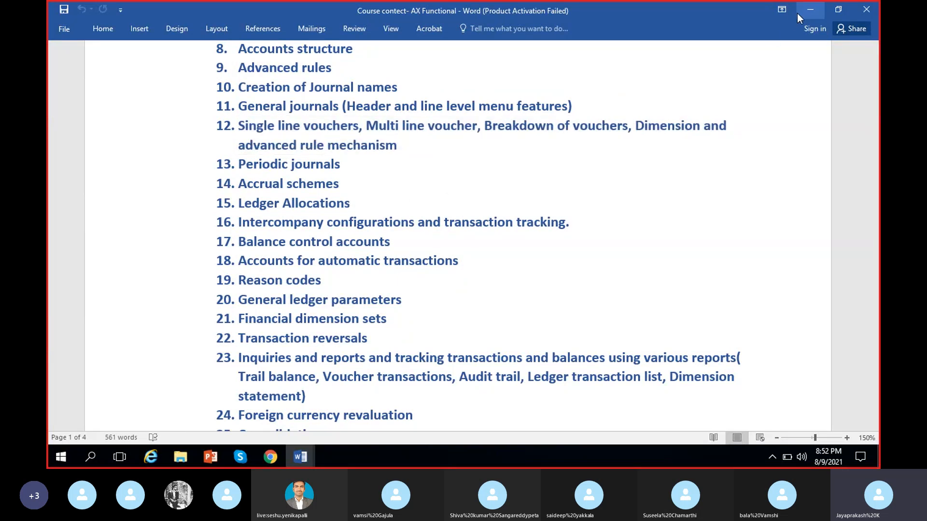
pyautogui.moveTo(344, 164); pyautogui.dragTo(227, 174)
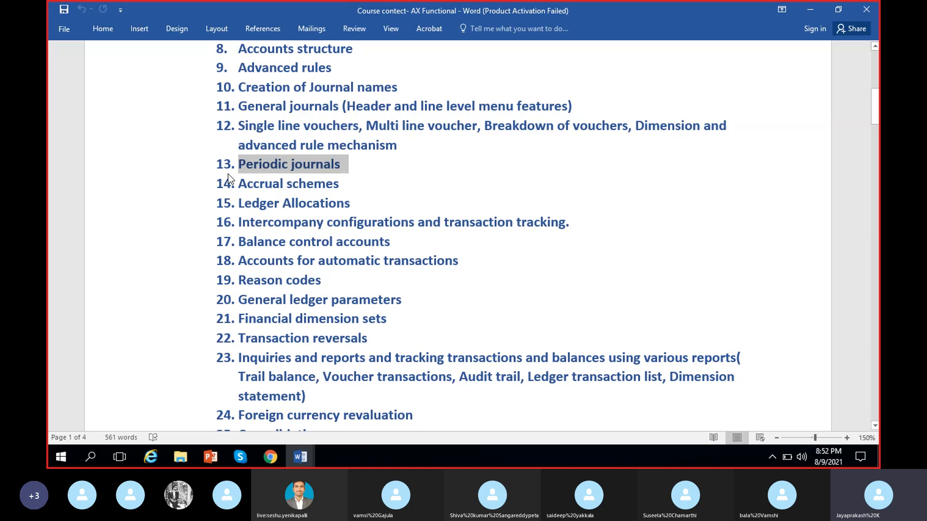
pyautogui.click(810, 11)
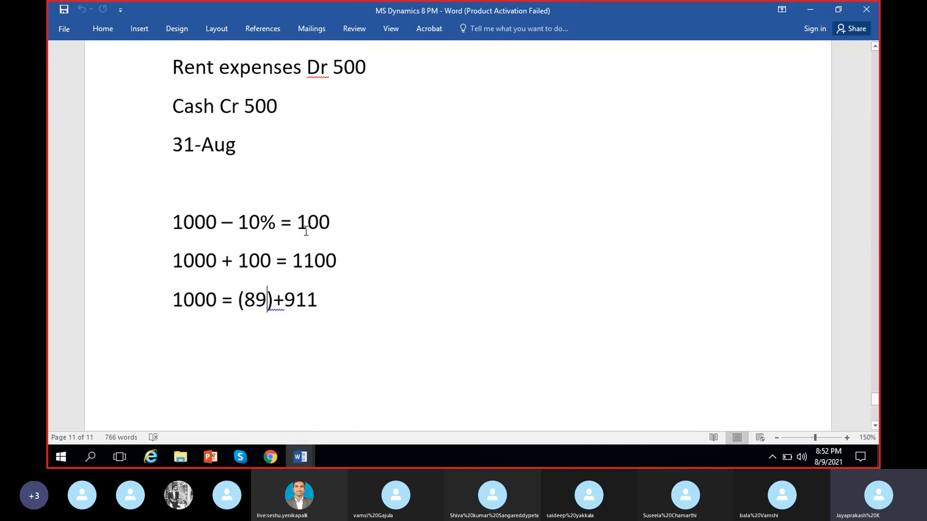
# - Switch back to Dynamics 365, leave the journal voucher and review the General settings of journal name GenJournal
pyautogui.click(271, 456)
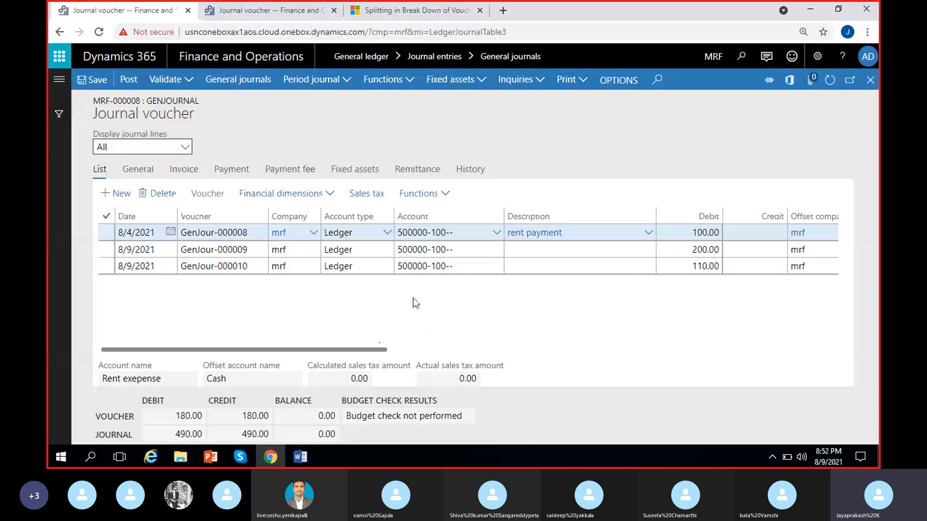
pyautogui.hscroll(3, 515, 310)
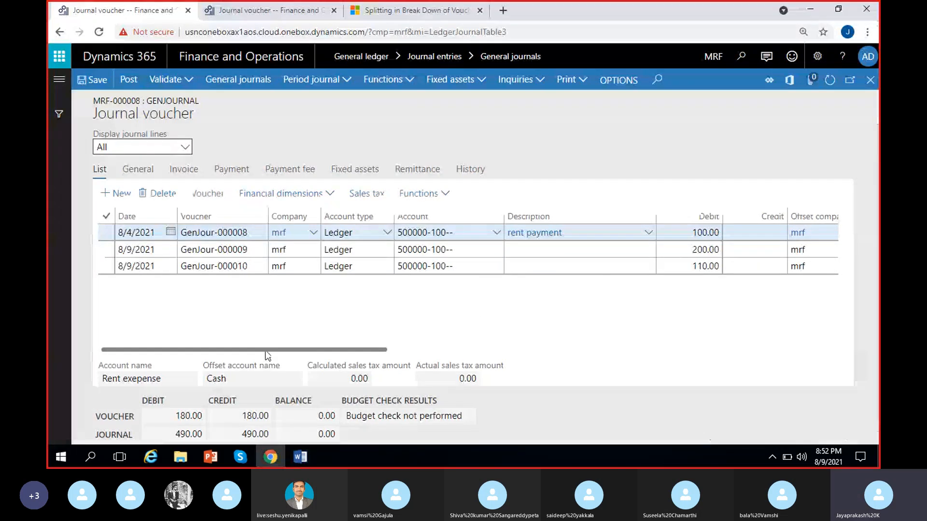
pyautogui.click(870, 80)
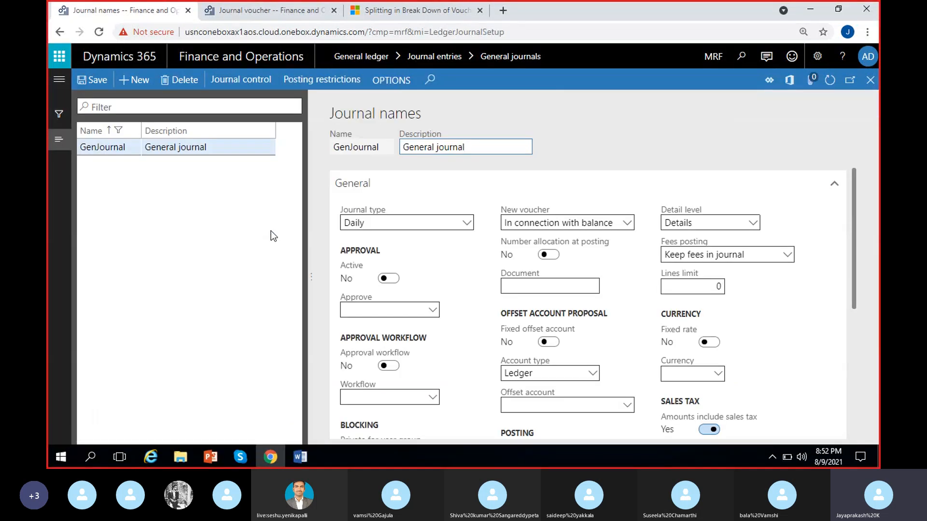
pyautogui.click(219, 150)
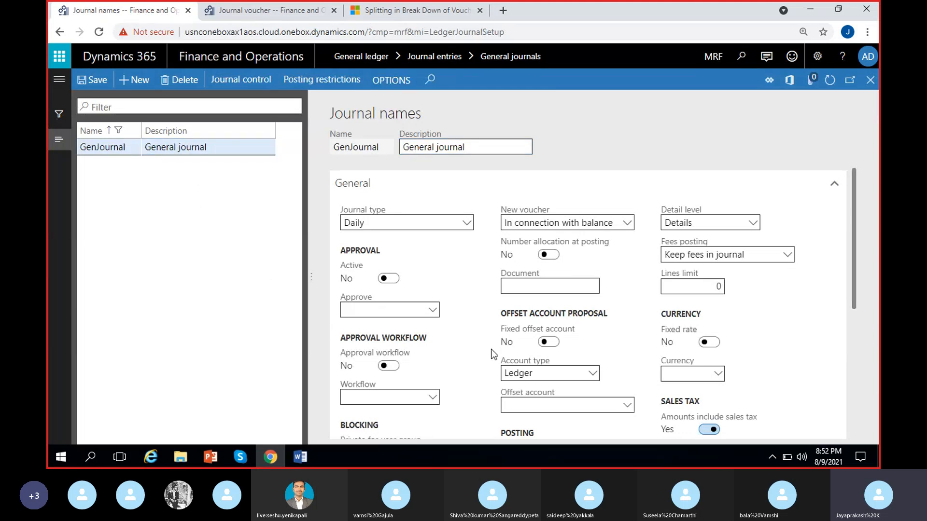
pyautogui.scroll(-2, 501, 296)
pyautogui.scroll(2, 501, 296)
pyautogui.scroll(-3, 453, 317)
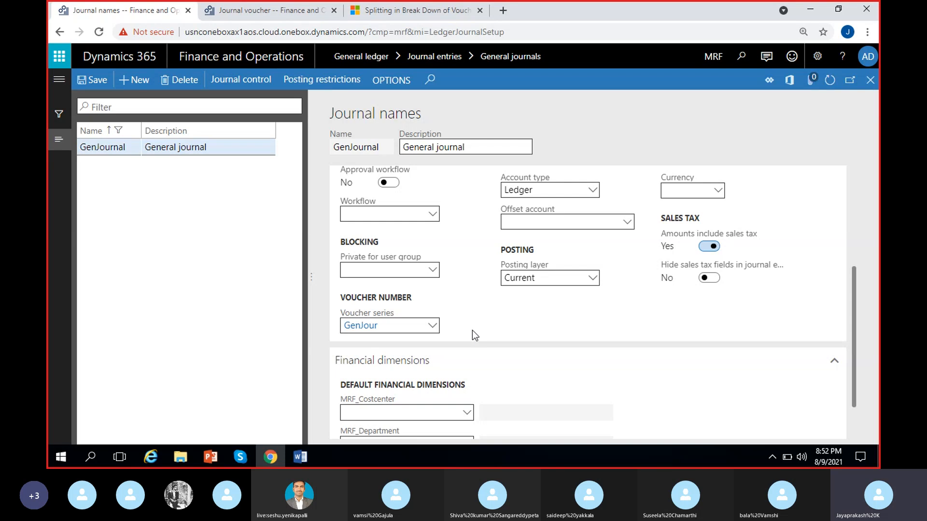
pyautogui.scroll(4, 473, 330)
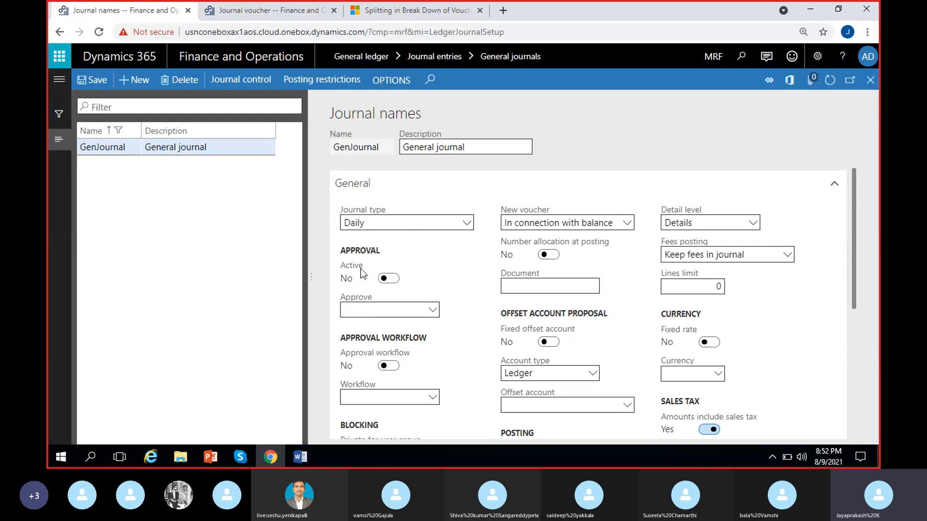
pyautogui.scroll(-1, 386, 358)
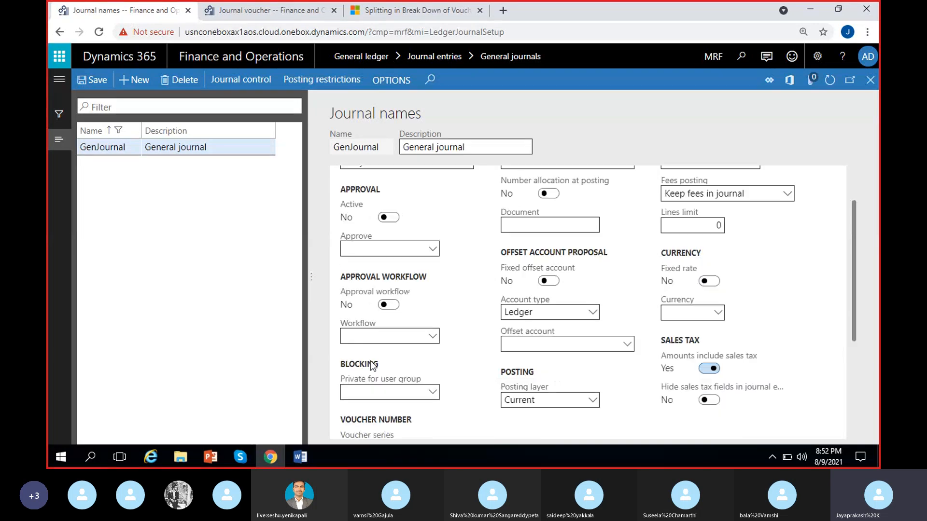
pyautogui.scroll(1, 432, 314)
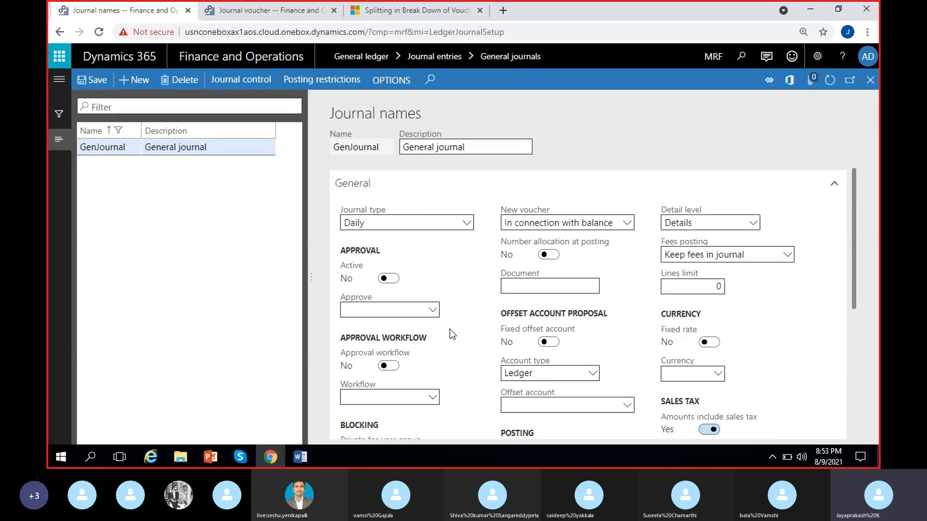
# - Activate approval for journal name GenJournal and assign the Approvers user group
pyautogui.click(391, 279)
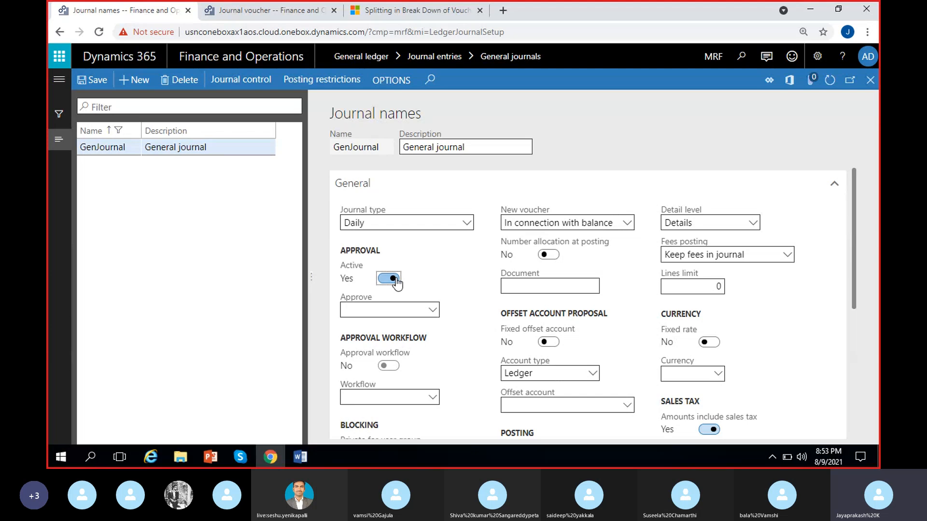
pyautogui.click(432, 311)
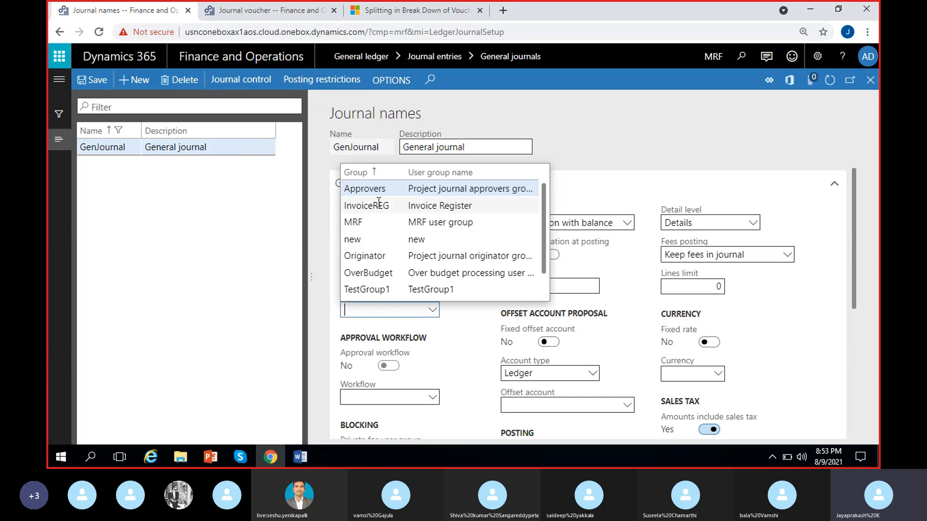
pyautogui.click(388, 190)
pyautogui.click(389, 190)
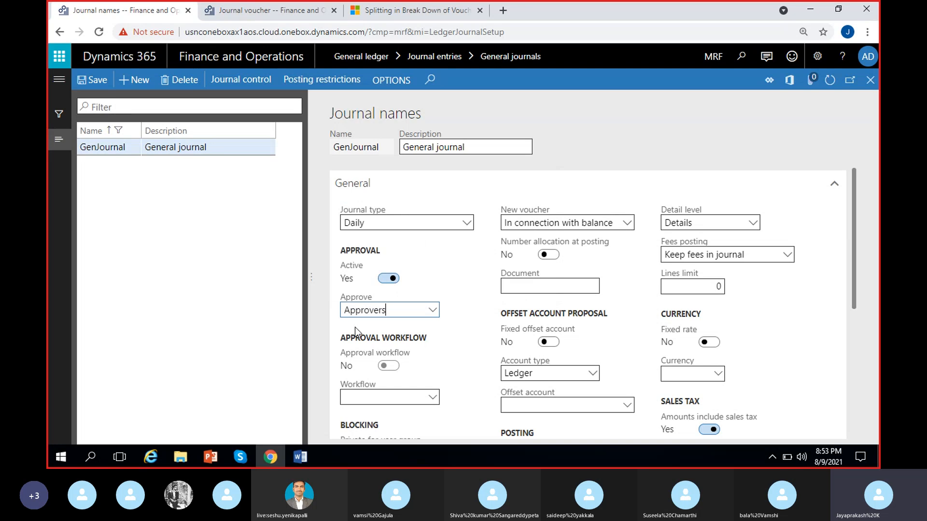
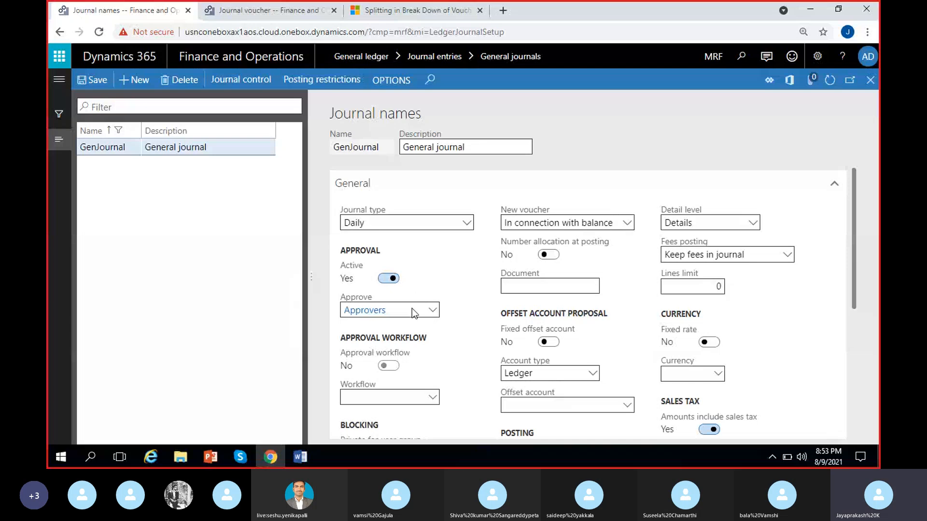
# - Deactivate approval for journal name GenJournal and clear its approving user group
pyautogui.click(388, 278)
pyautogui.click(397, 309)
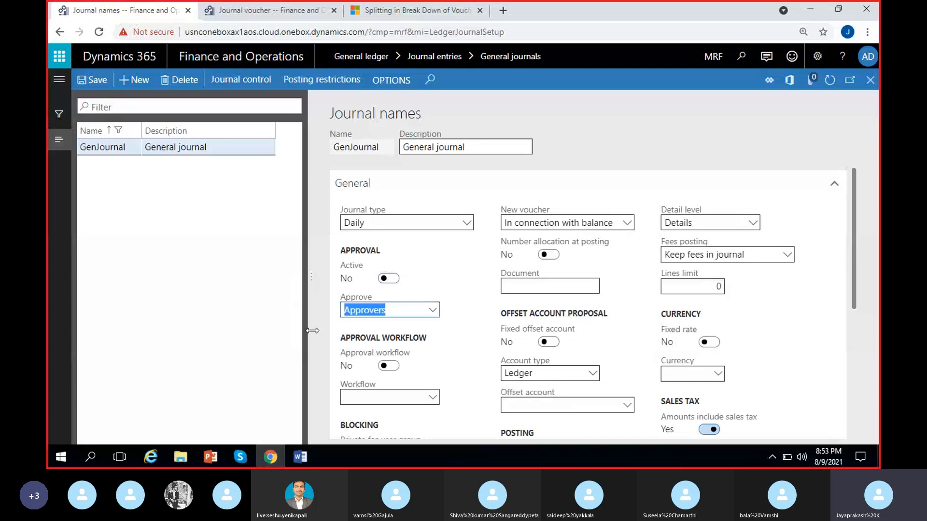
pyautogui.press('Delete')
# - Activate the approval workflow for journal name GenJournal and look up the workflows available for it
pyautogui.scroll(-3, 413, 283)
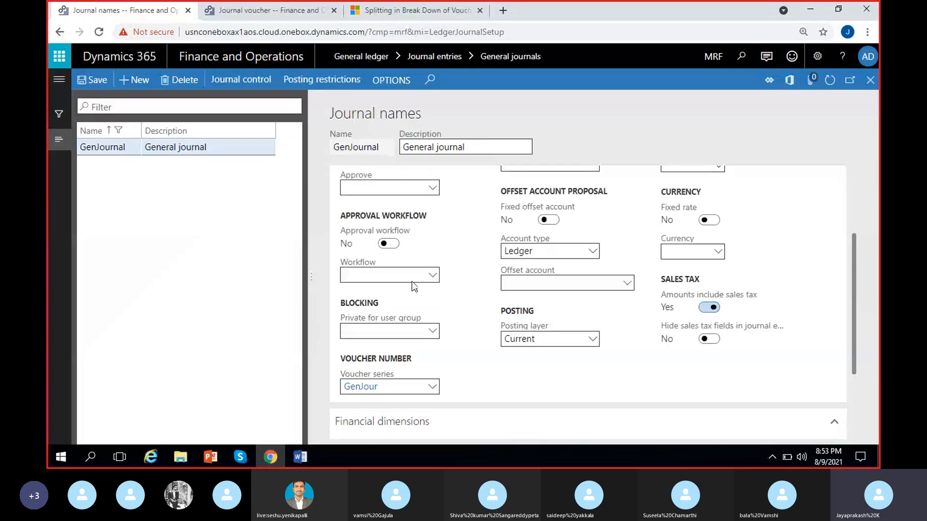
pyautogui.scroll(3, 407, 239)
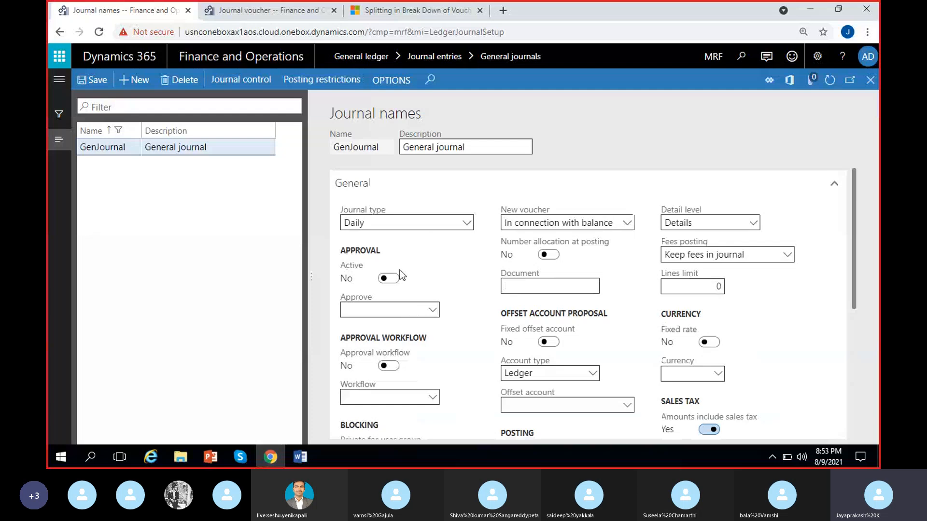
pyautogui.click(390, 368)
pyautogui.click(436, 400)
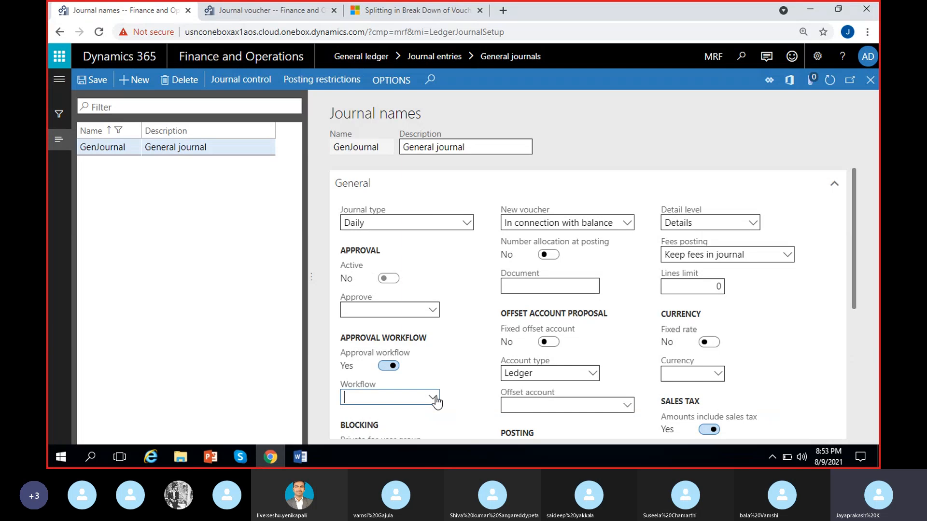
pyautogui.click(434, 398)
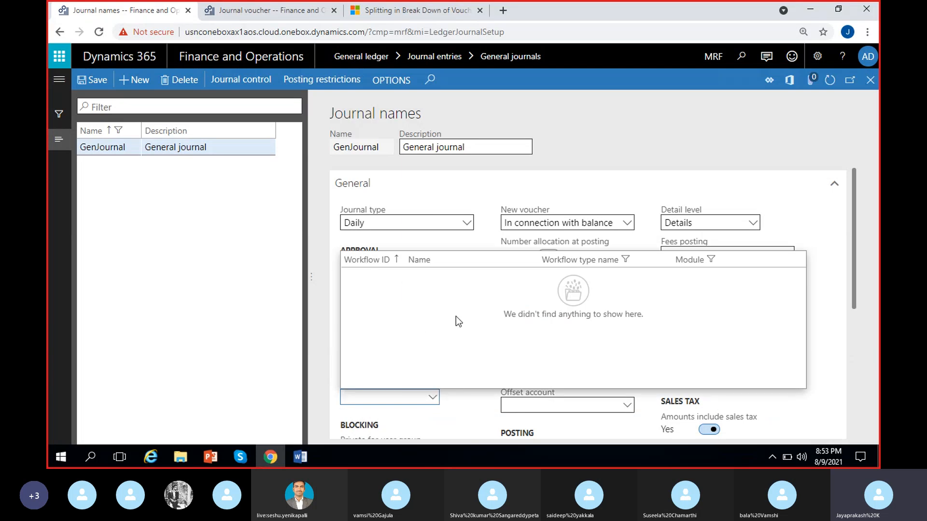
pyautogui.click(456, 397)
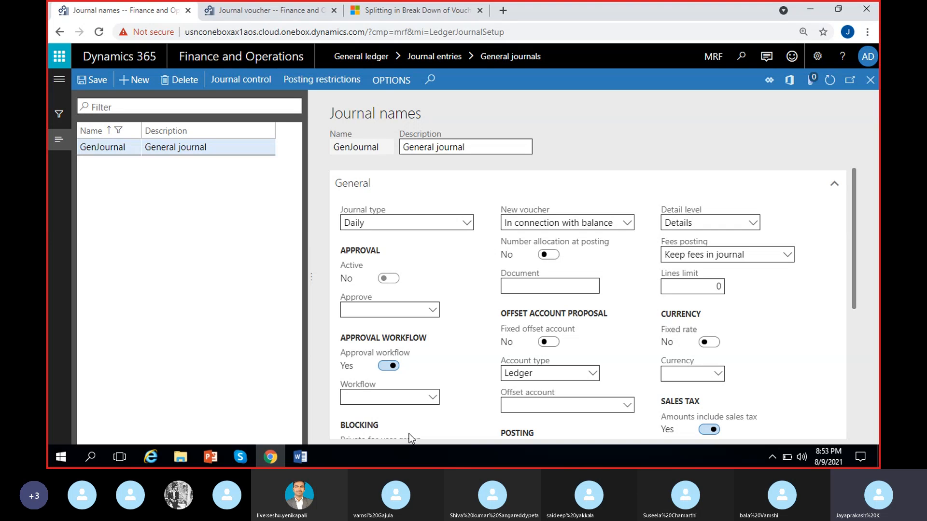
# - Switch to the USMF company session, close voucher journal 00619 and select the WFGenJrn journal 00471
pyautogui.click(273, 19)
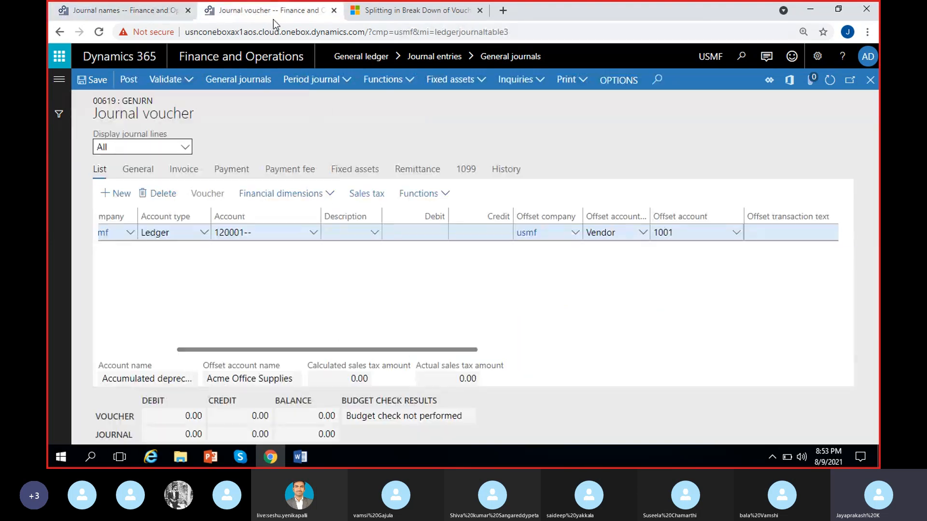
pyautogui.click(870, 80)
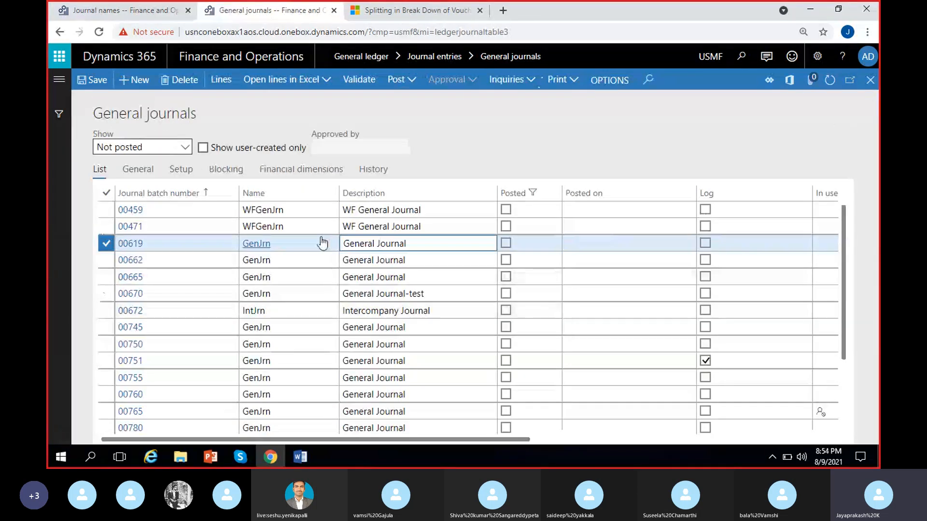
pyautogui.click(299, 227)
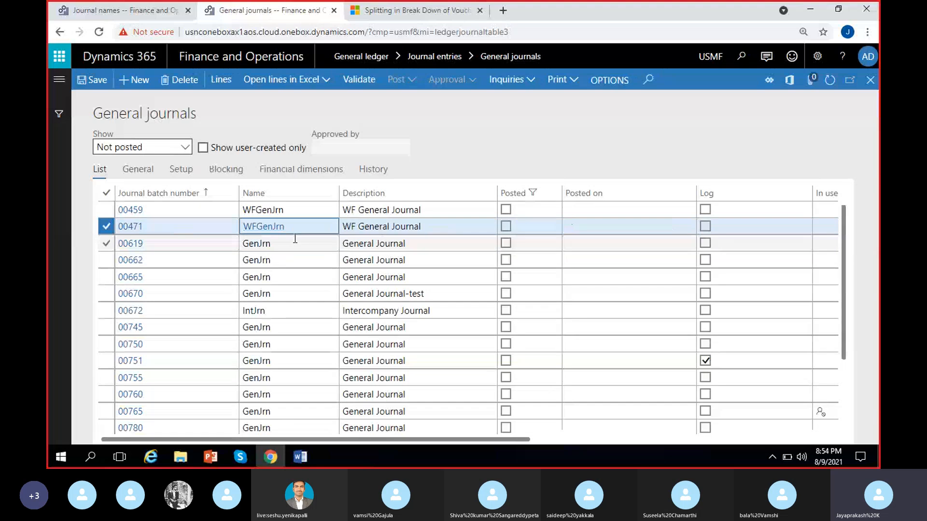
# - Open the setup of journal name WFGenJrn, look up the workflows available for its approval and choose 000131
pyautogui.click(262, 227)
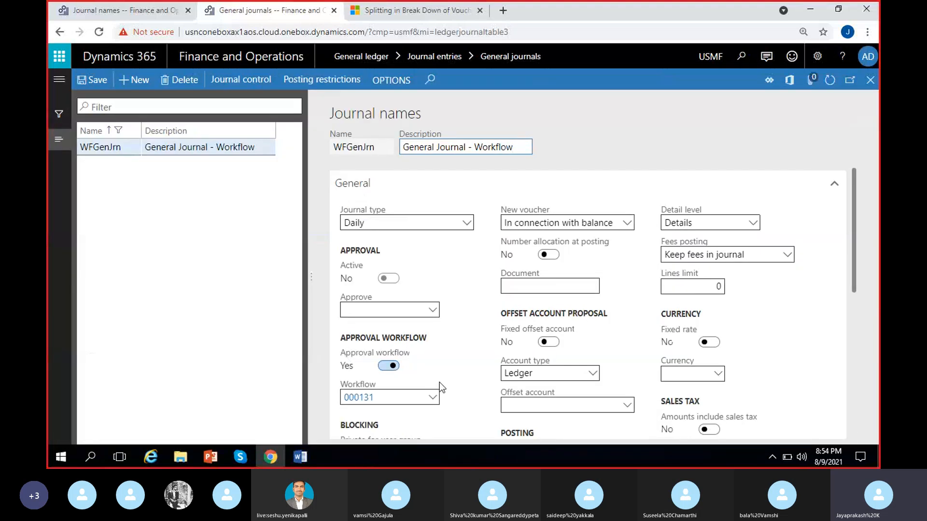
pyautogui.scroll(-1, 439, 382)
pyautogui.click(437, 341)
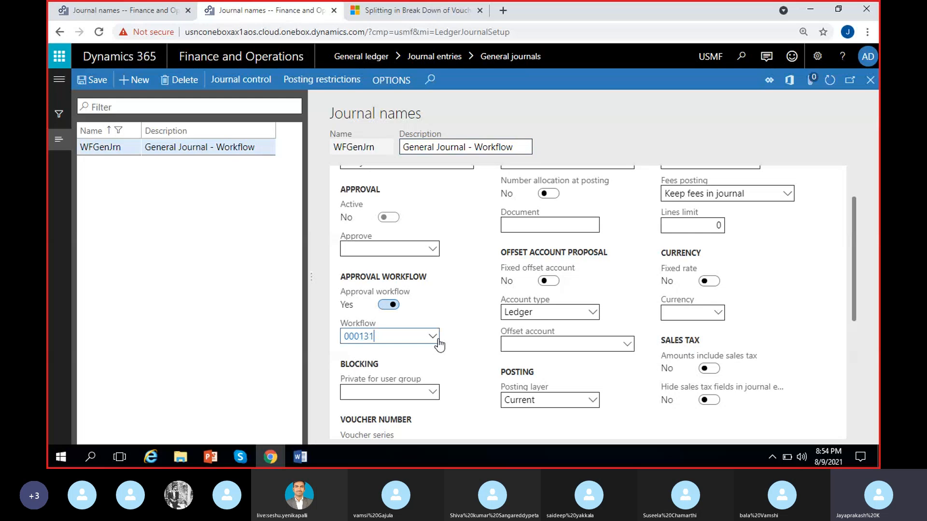
pyautogui.click(433, 337)
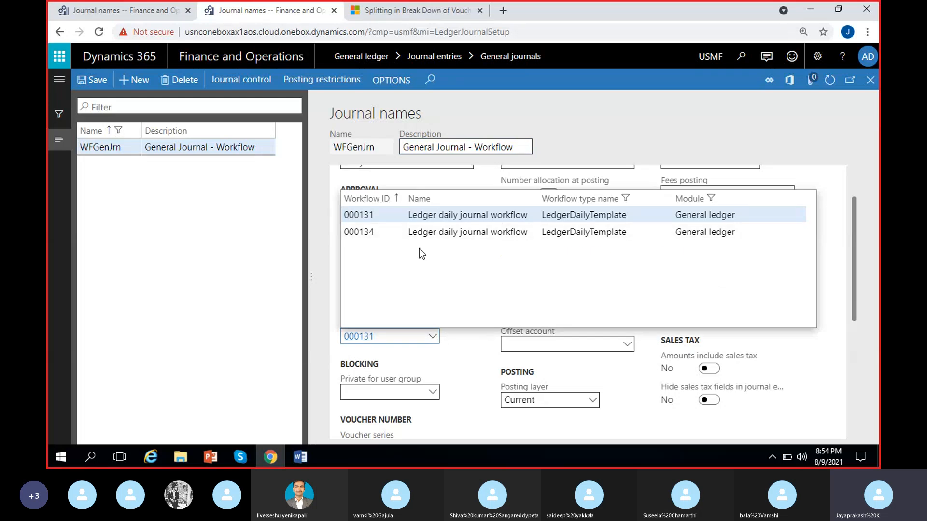
pyautogui.click(434, 217)
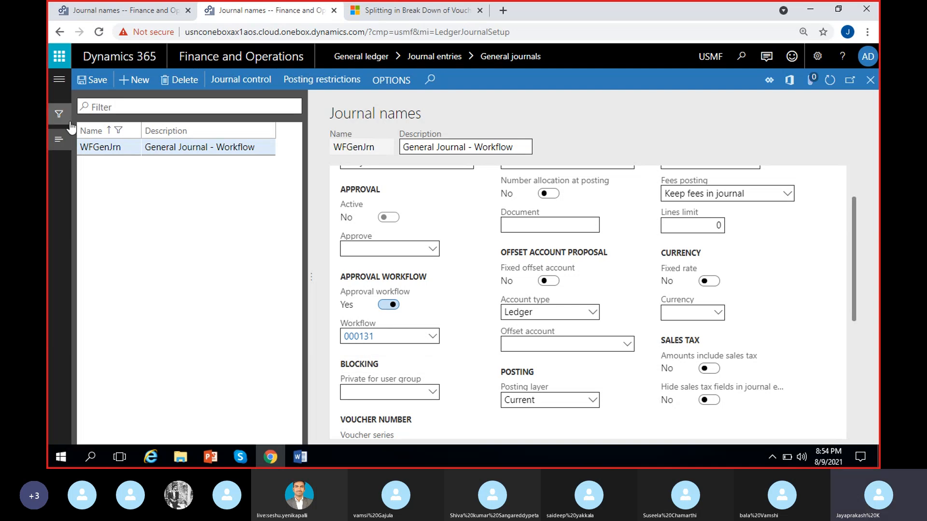
# - Switch to the MRF company session and deactivate the approval workflow for journal name GenJournal
pyautogui.click(109, 11)
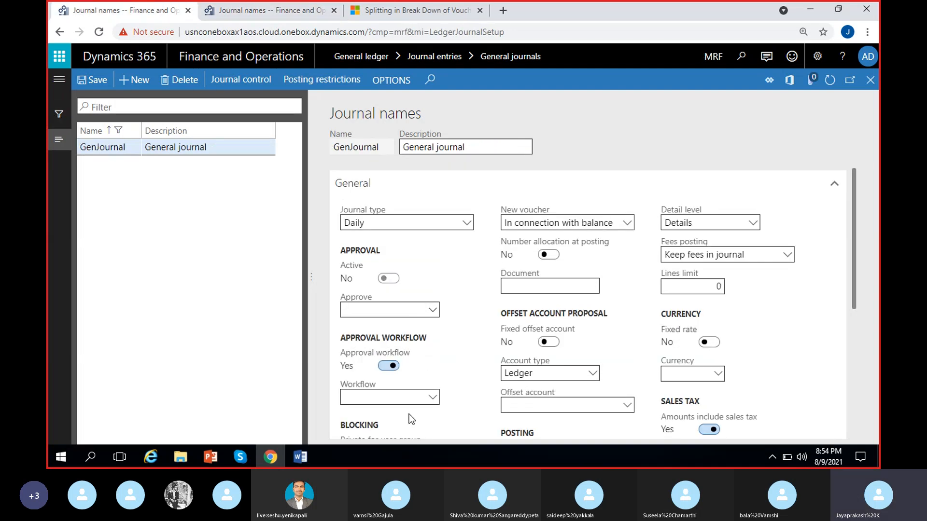
pyautogui.scroll(-1, 409, 414)
pyautogui.click(383, 305)
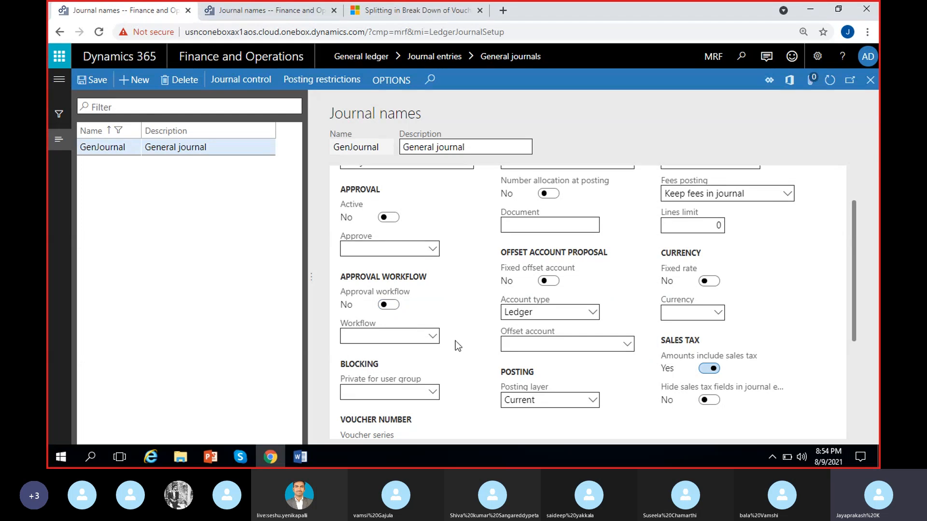
# - Make journal name GenJournal private for the Approvers user group and return to the general journals list
pyautogui.scroll(-2, 468, 331)
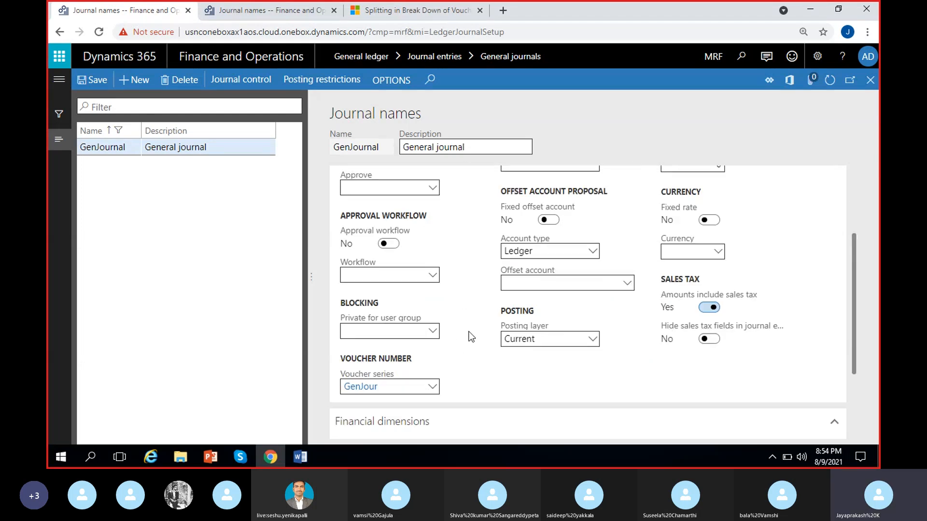
pyautogui.click(433, 332)
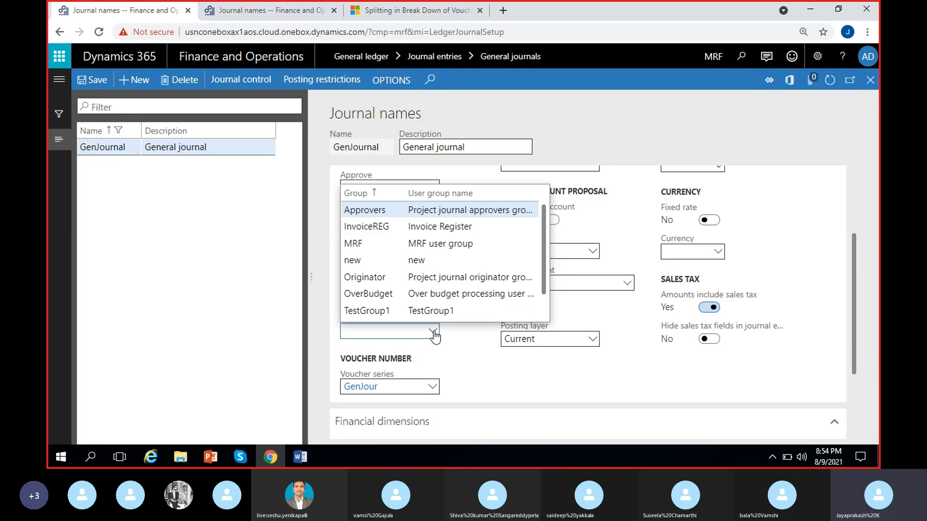
pyautogui.click(433, 333)
pyautogui.click(434, 333)
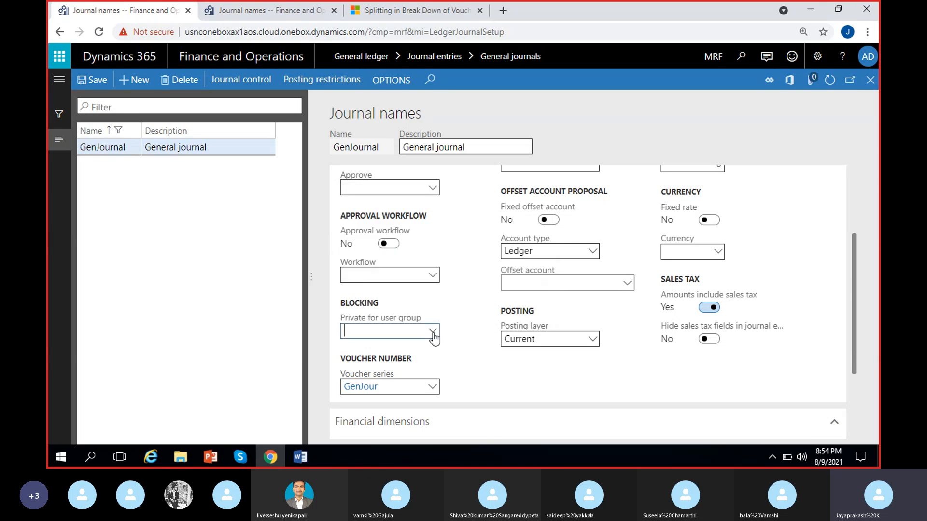
pyautogui.click(396, 213)
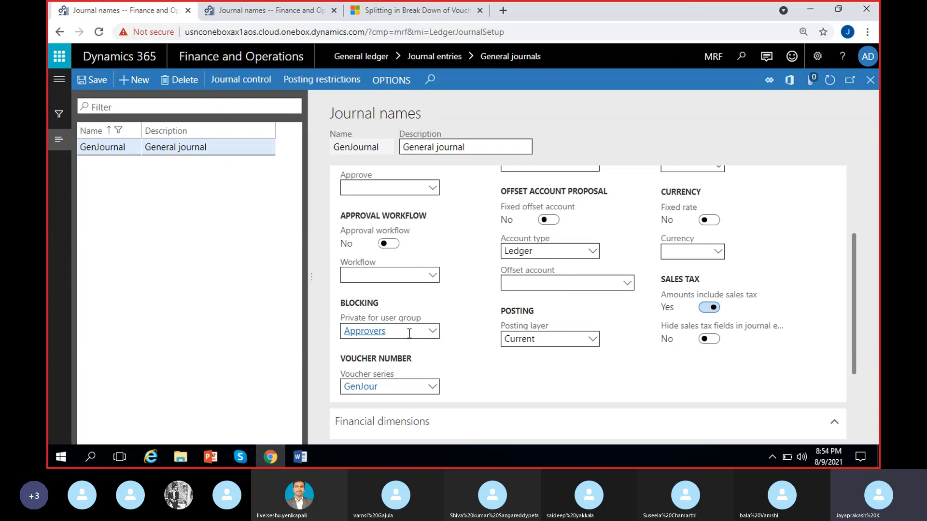
pyautogui.moveTo(405, 332); pyautogui.dragTo(330, 340)
pyautogui.click(431, 357)
pyautogui.scroll(1, 427, 351)
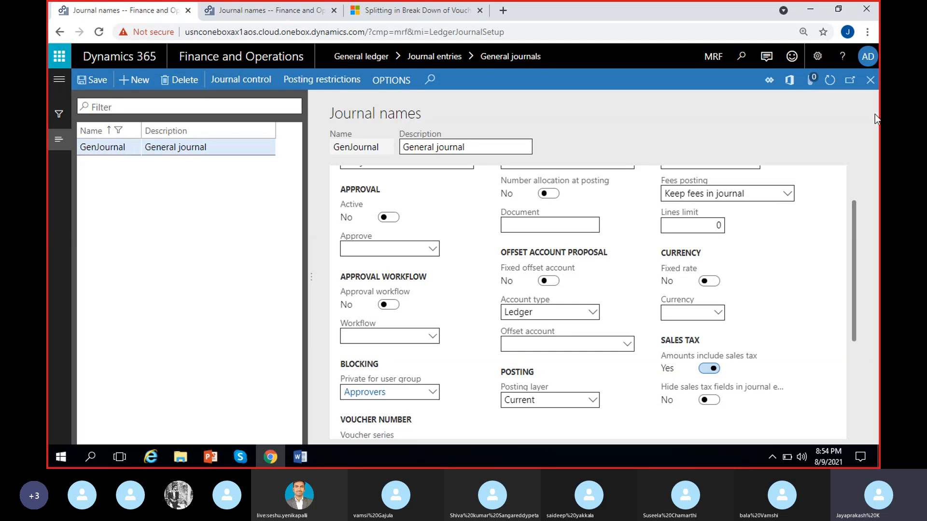
pyautogui.click(866, 83)
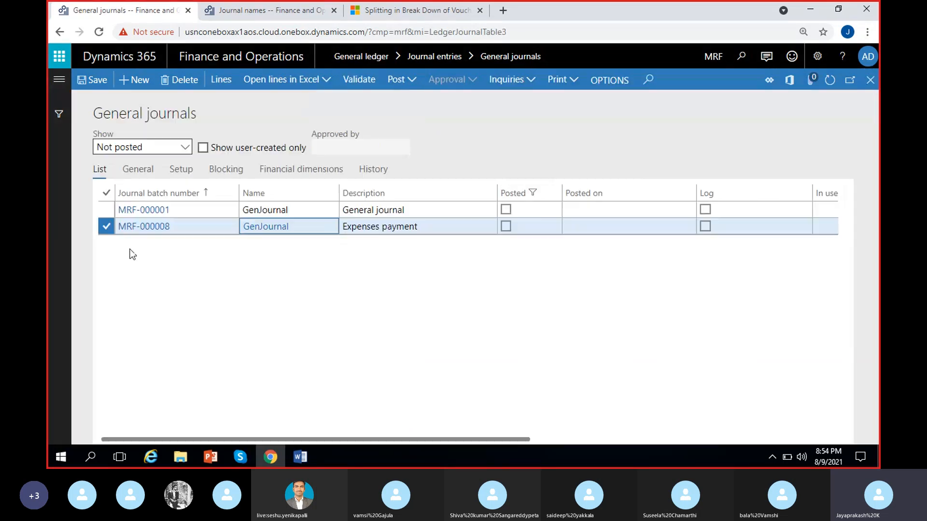
# - Create a general journal, look up the journal names offered for it, and delete the unnamed journal entries
pyautogui.click(137, 81)
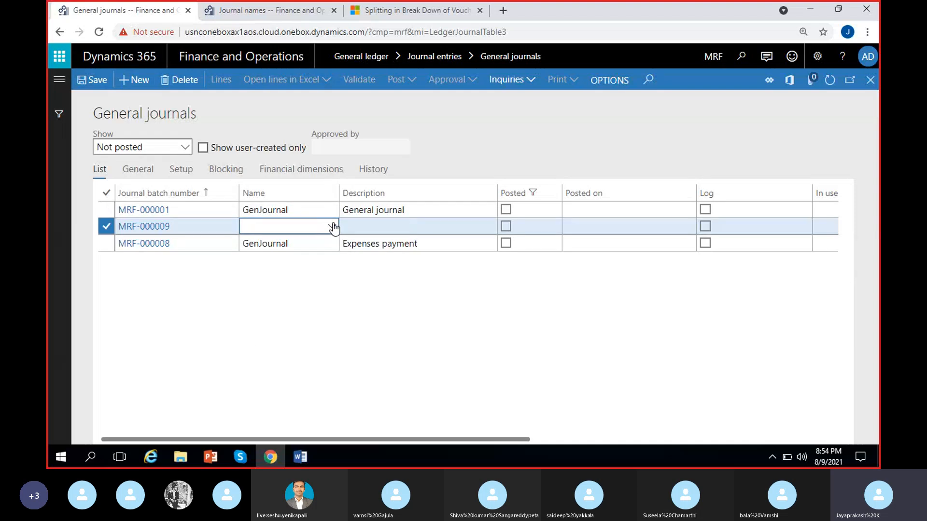
pyautogui.click(331, 226)
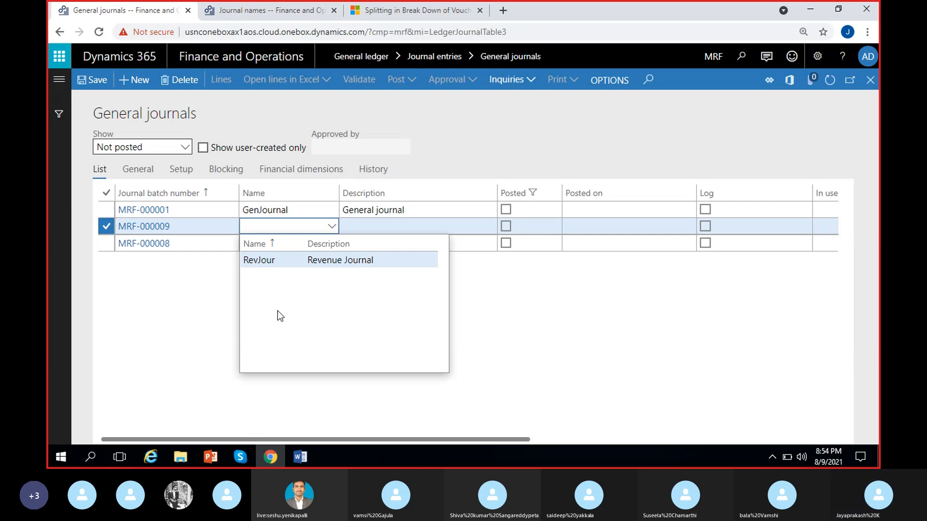
pyautogui.click(265, 259)
pyautogui.click(272, 246)
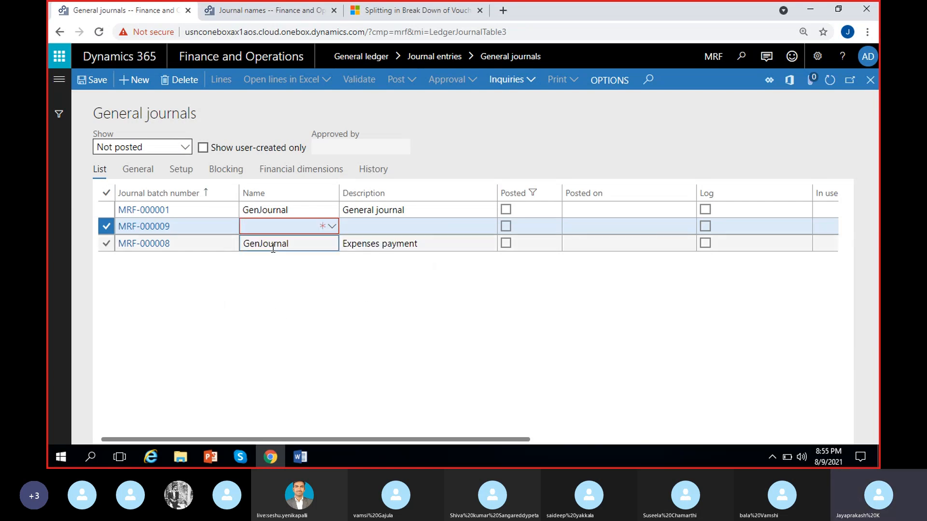
pyautogui.press('Down')
pyautogui.click(278, 227)
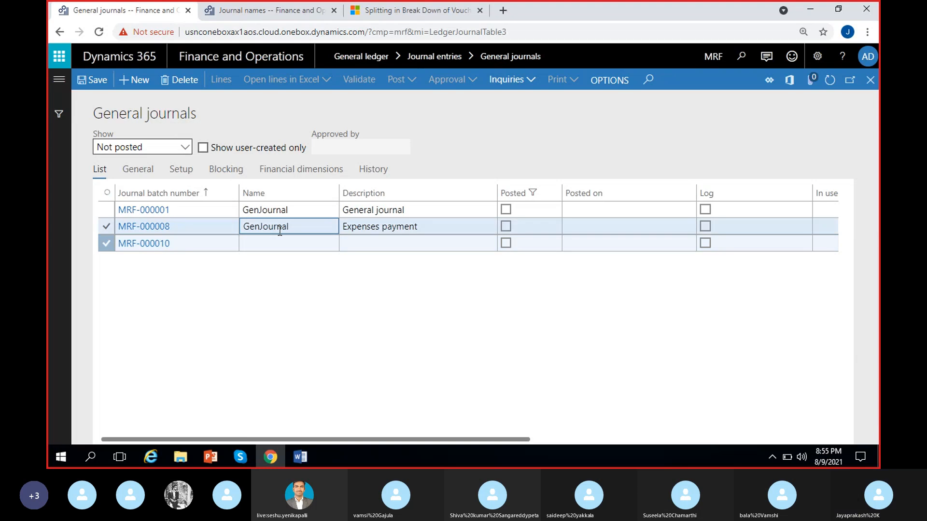
pyautogui.press('Down')
pyautogui.click(179, 80)
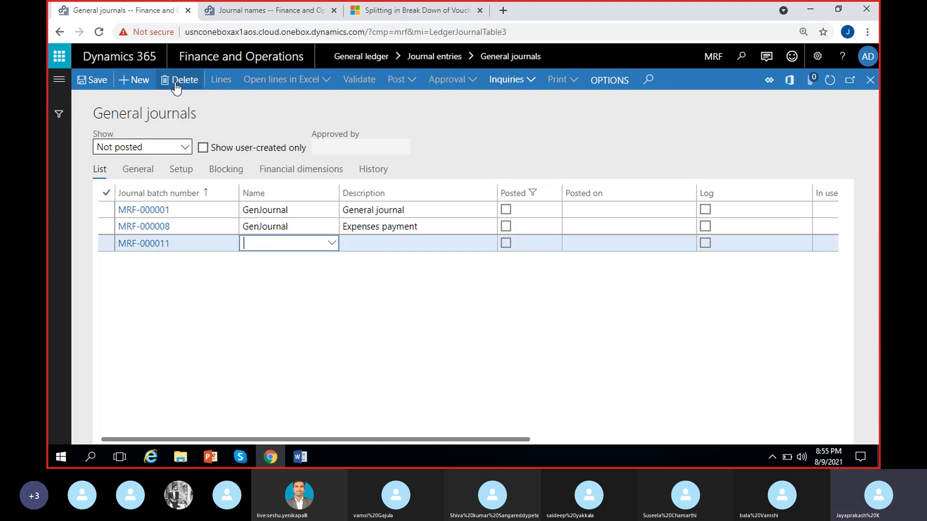
# - Open the Approvers user group assigned to journal name GenJournal and review its remaining and selected users
pyautogui.click(277, 229)
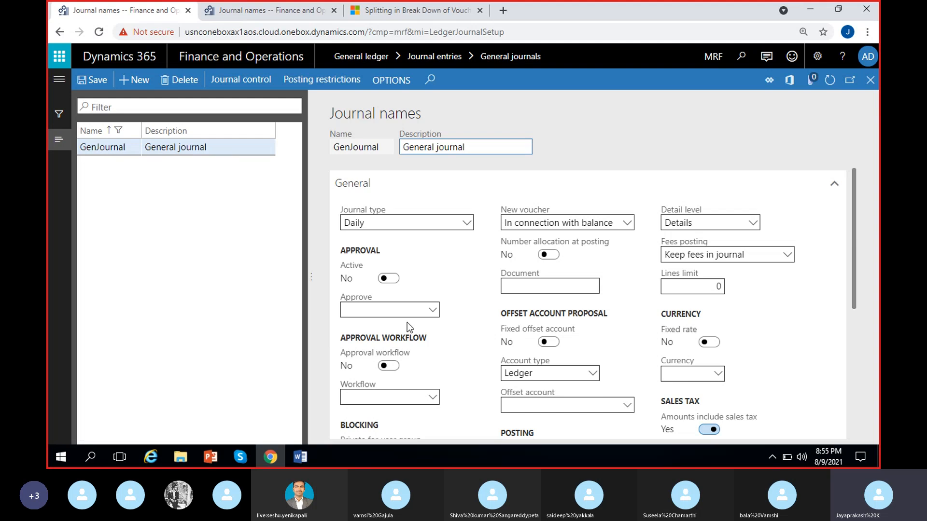
pyautogui.scroll(-3, 454, 353)
pyautogui.click(363, 332)
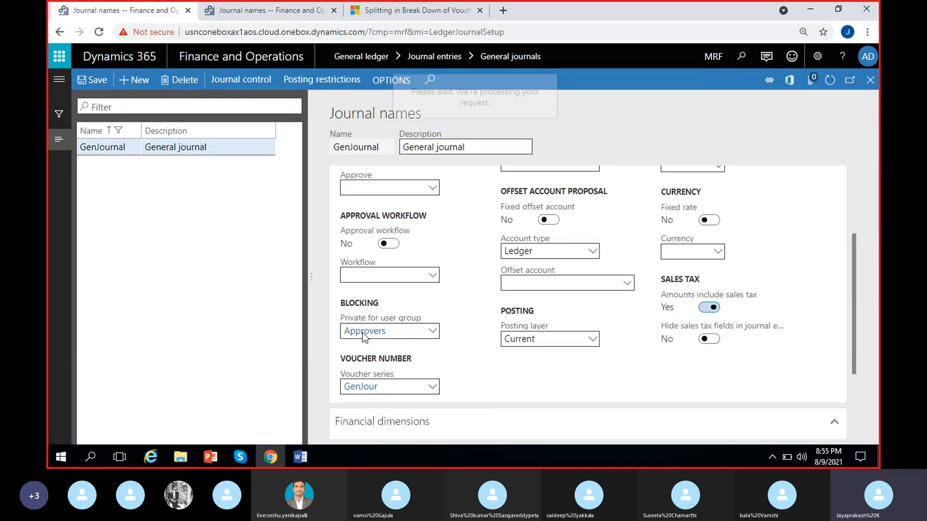
pyautogui.click(149, 139)
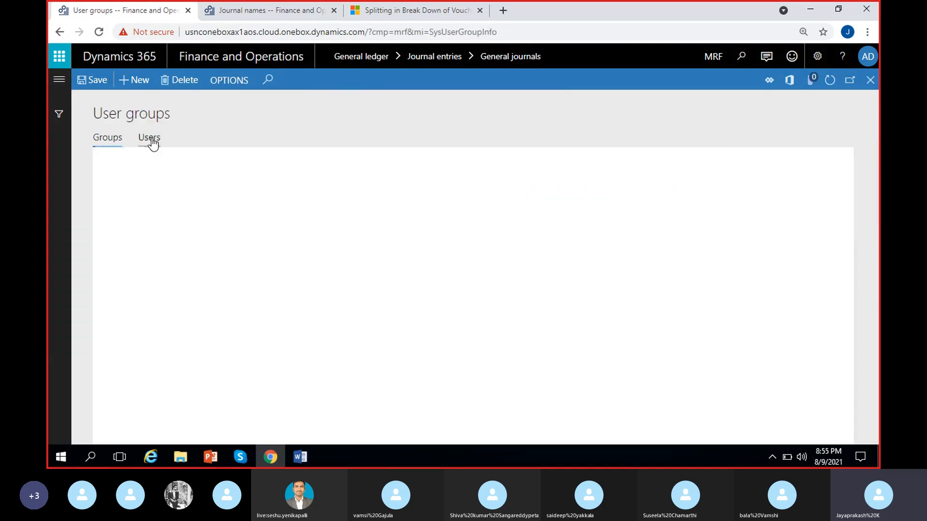
pyautogui.click(159, 192)
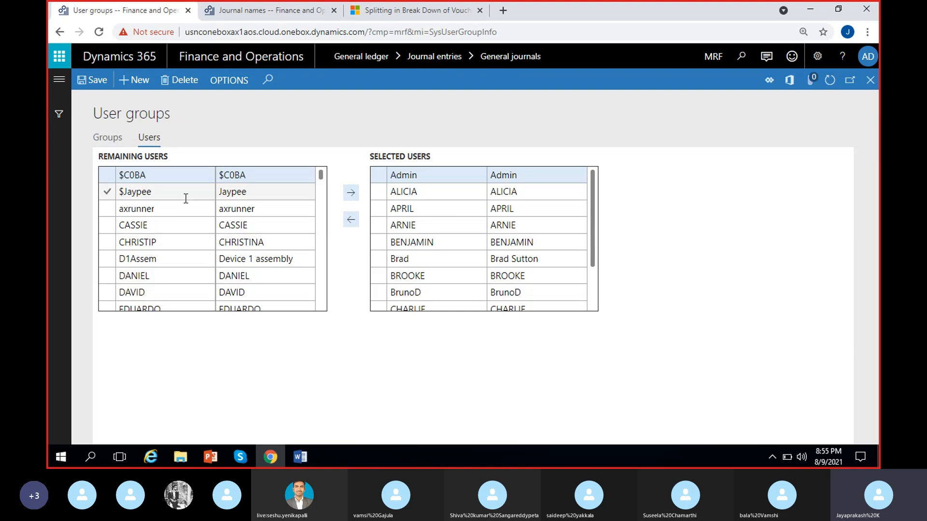
pyautogui.click(197, 228)
pyautogui.click(169, 207)
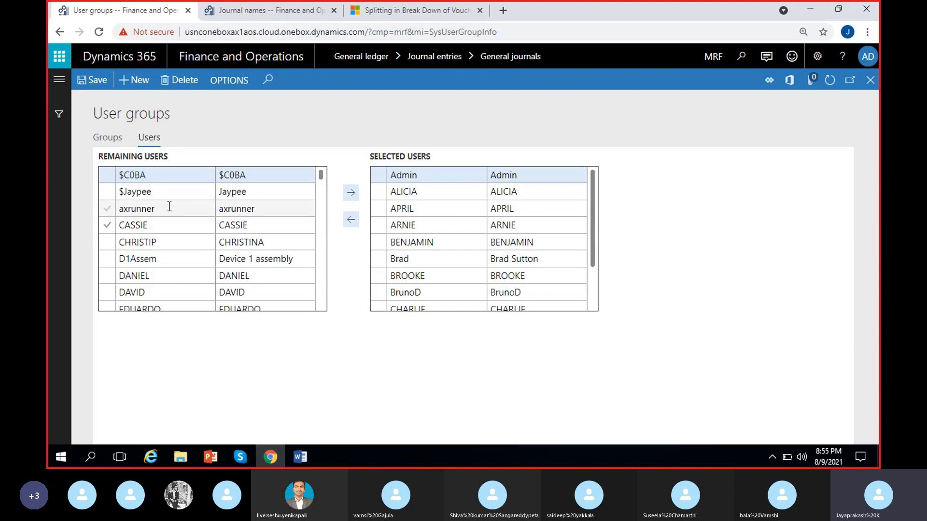
pyautogui.click(433, 175)
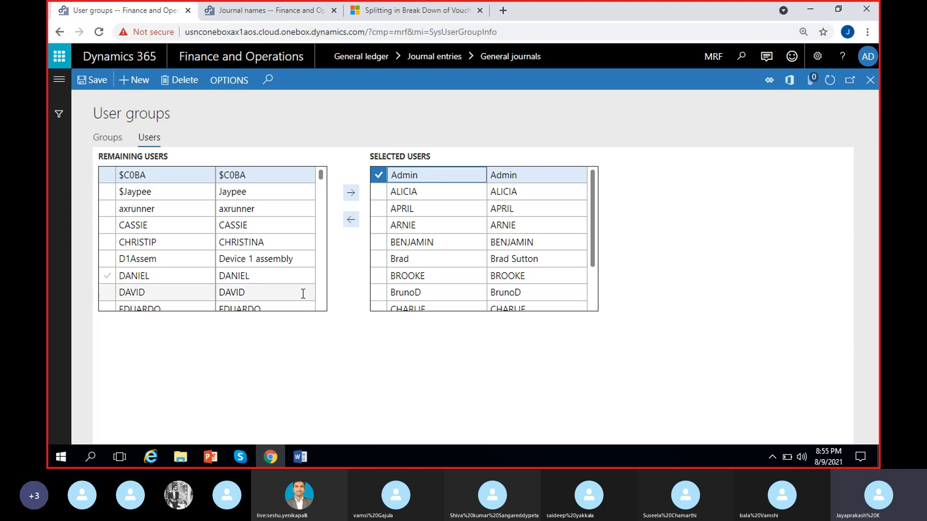
pyautogui.click(350, 220)
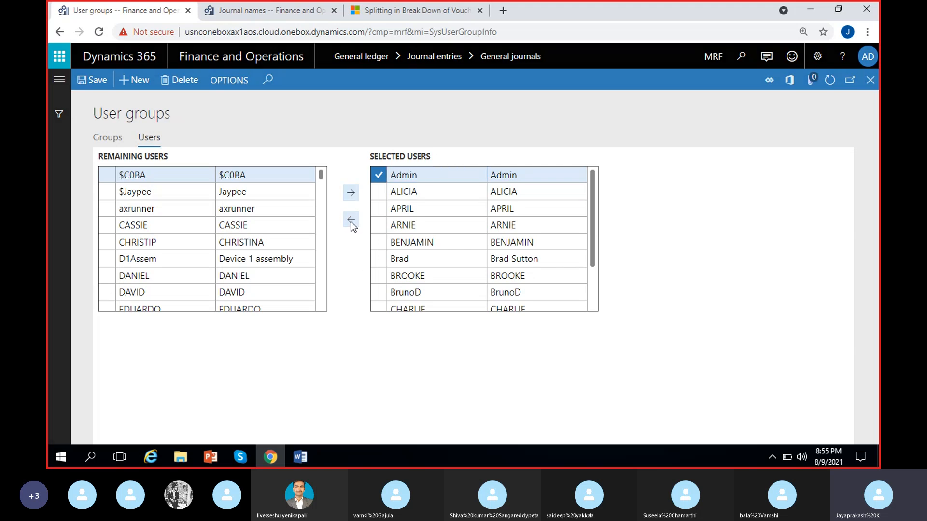
pyautogui.click(351, 192)
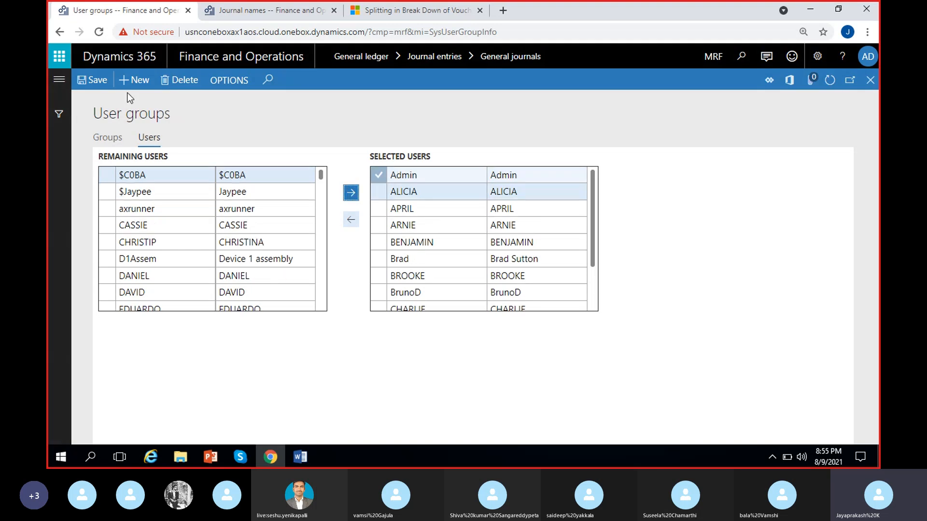
pyautogui.click(870, 80)
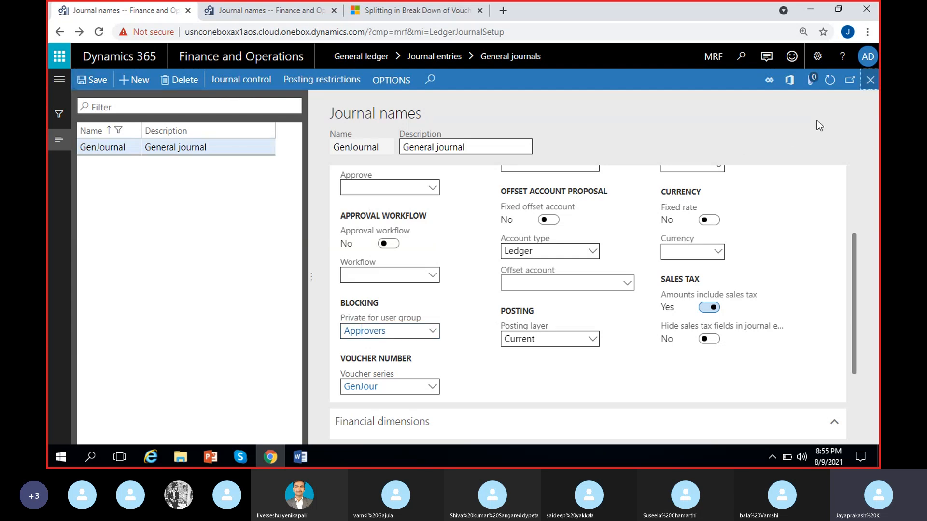
# - Create a new general journal in MRF with the journal name RevJour
pyautogui.click(134, 79)
pyautogui.click(332, 227)
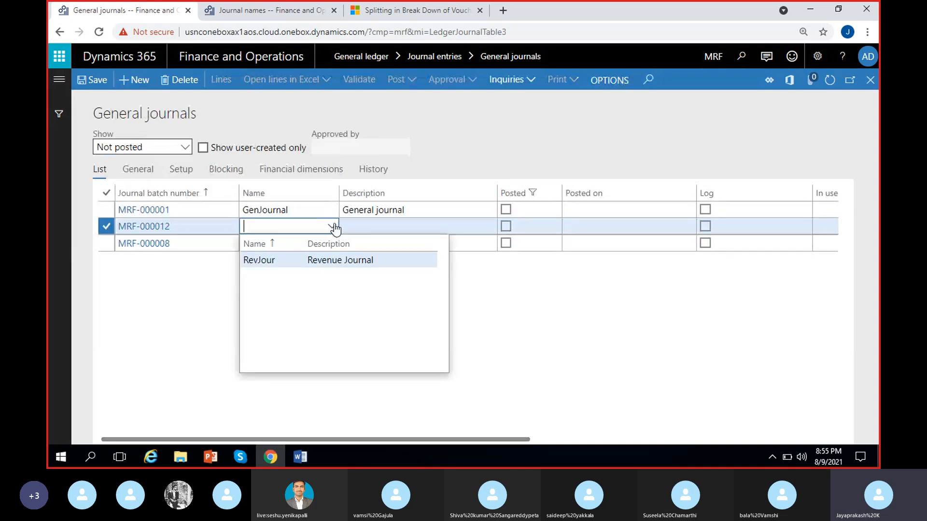
pyautogui.click(351, 261)
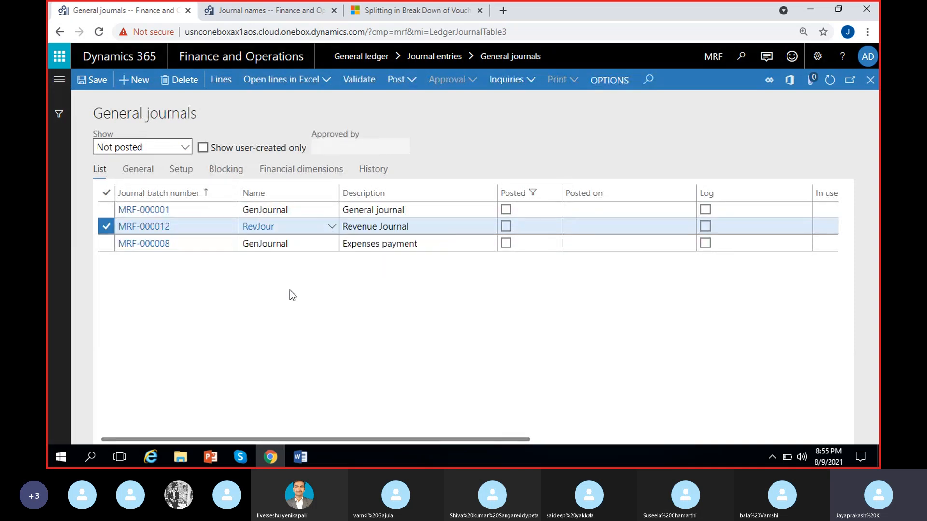
pyautogui.click(332, 227)
pyautogui.click(193, 342)
# - Open journal name GenJournal from journal MRF-000008 and clear its private user group under Blocking
pyautogui.click(274, 247)
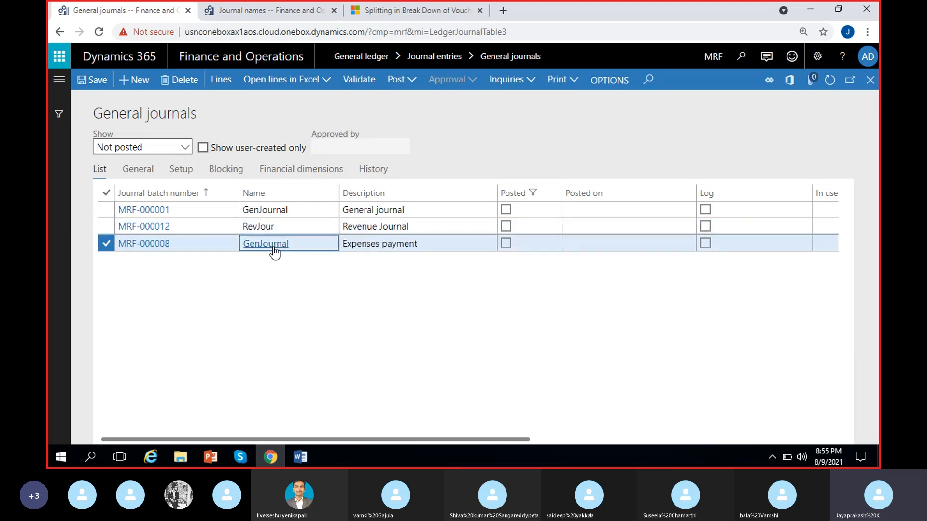
pyautogui.click(274, 244)
pyautogui.scroll(-3, 445, 327)
pyautogui.scroll(2, 434, 309)
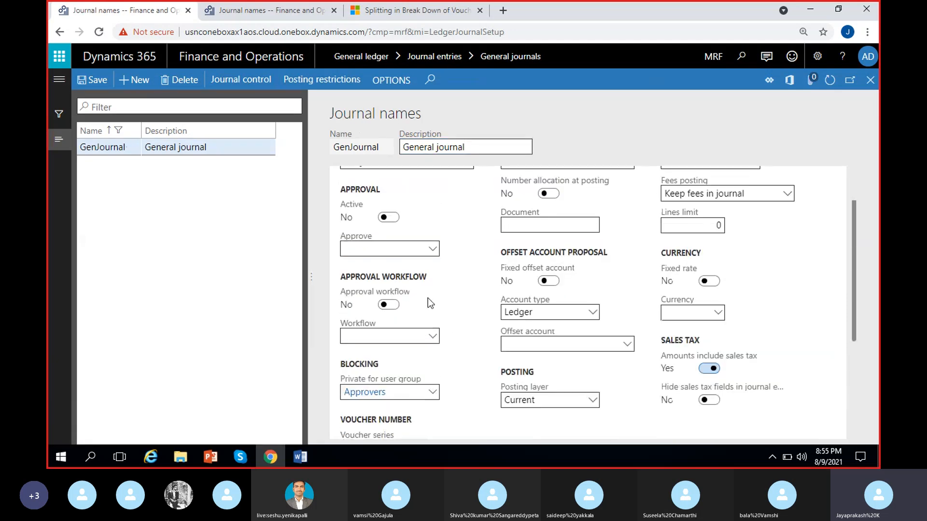
pyautogui.scroll(-1, 434, 338)
pyautogui.scroll(1, 437, 353)
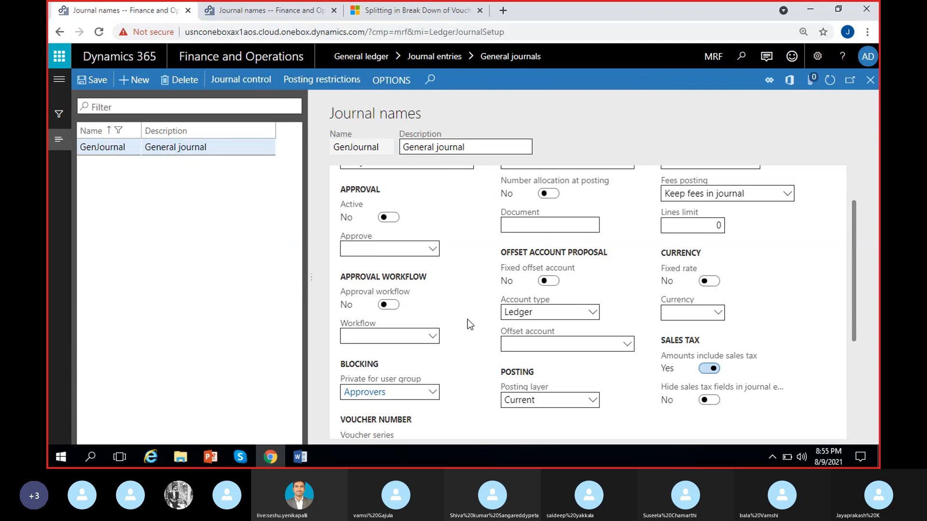
pyautogui.scroll(-1, 467, 319)
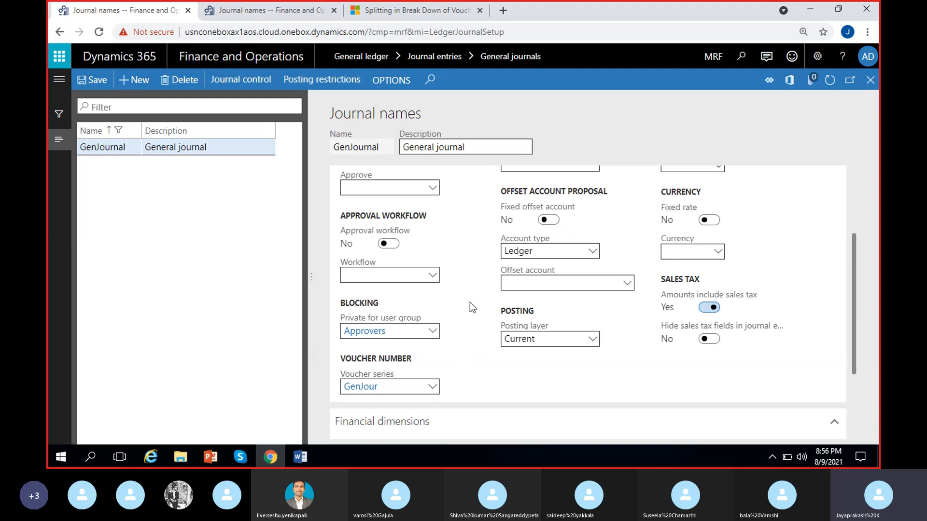
pyautogui.moveTo(408, 331); pyautogui.dragTo(294, 335)
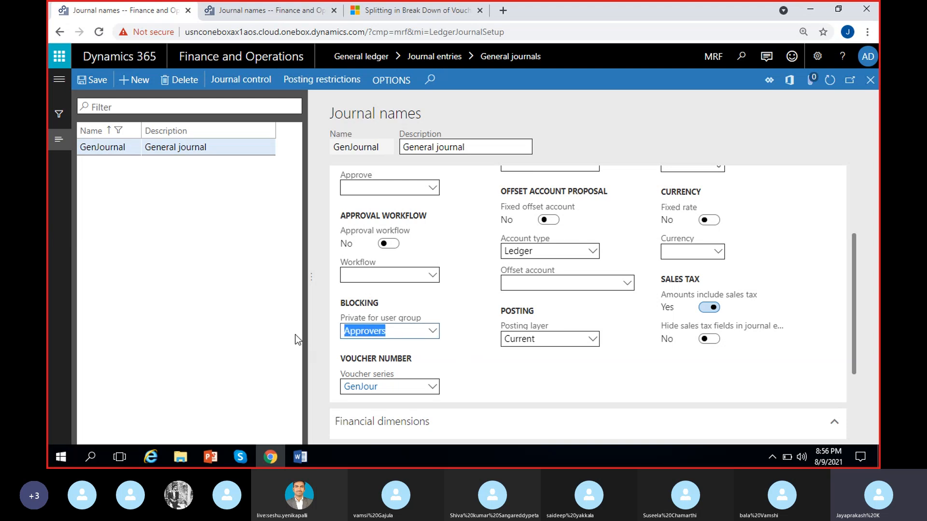
pyautogui.press('BackSpace')
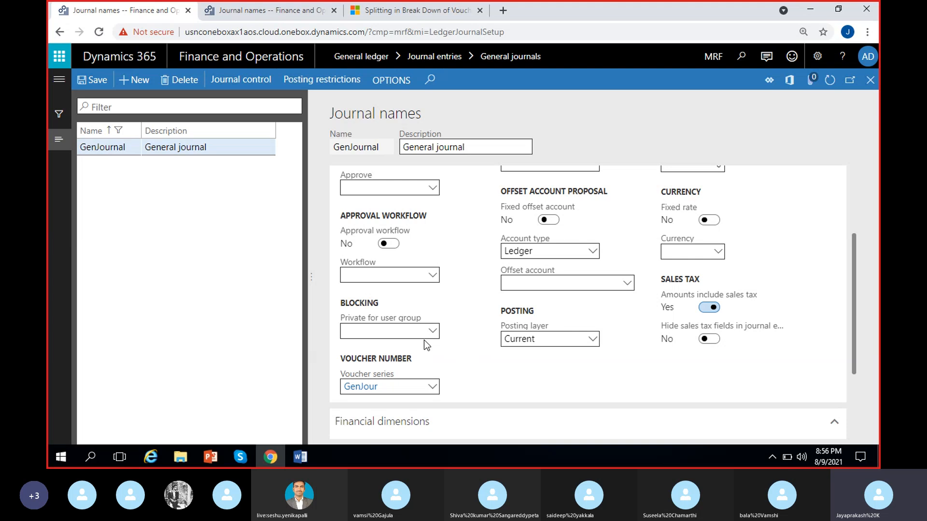
pyautogui.moveTo(445, 349); pyautogui.dragTo(439, 337)
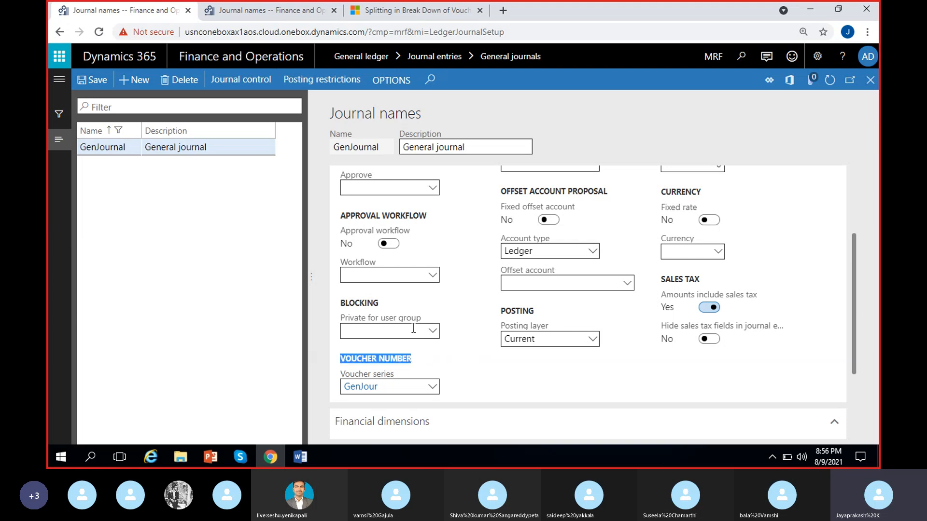
# - Review the New voucher options of journal name GenJournal and return to the general journals list
pyautogui.click(434, 339)
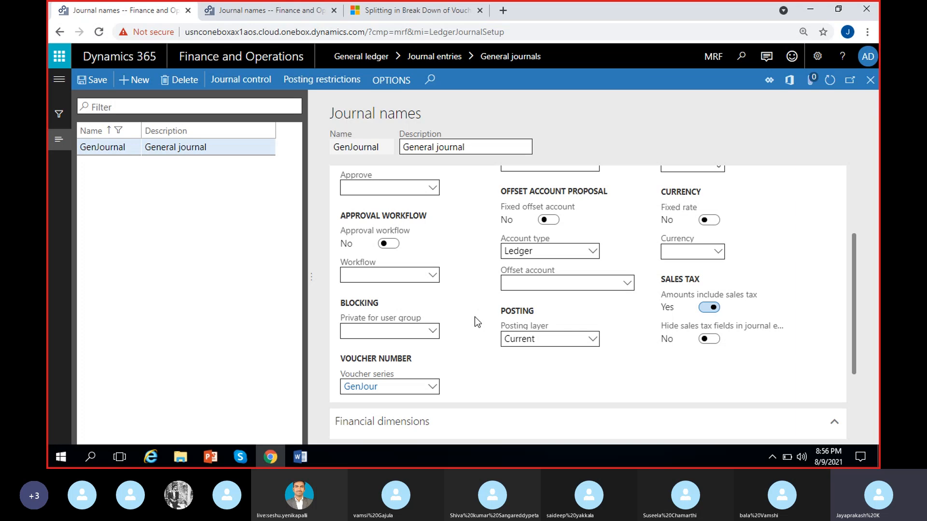
pyautogui.scroll(-1, 490, 379)
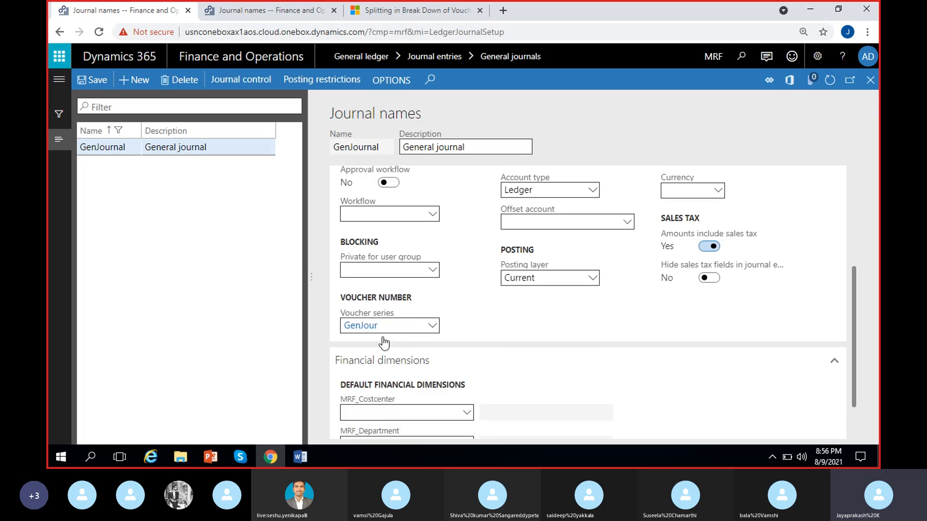
pyautogui.scroll(3, 470, 340)
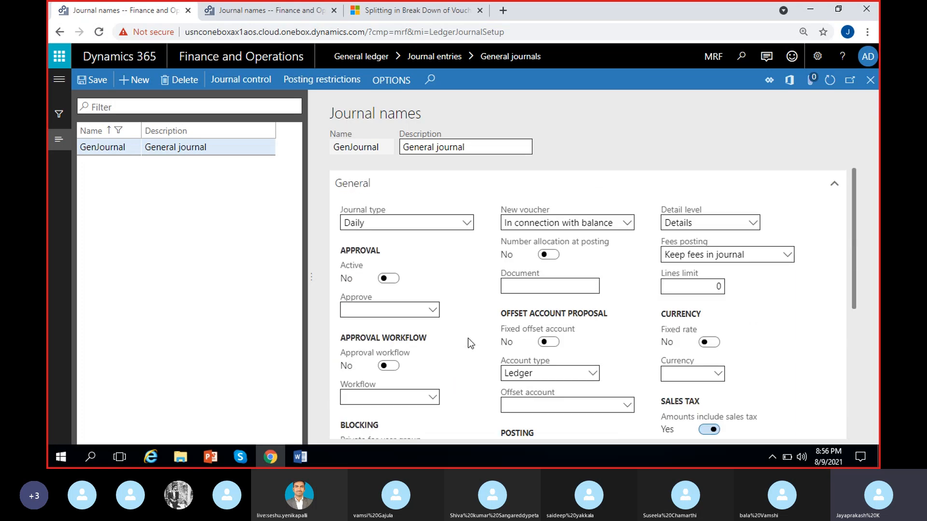
pyautogui.click(627, 227)
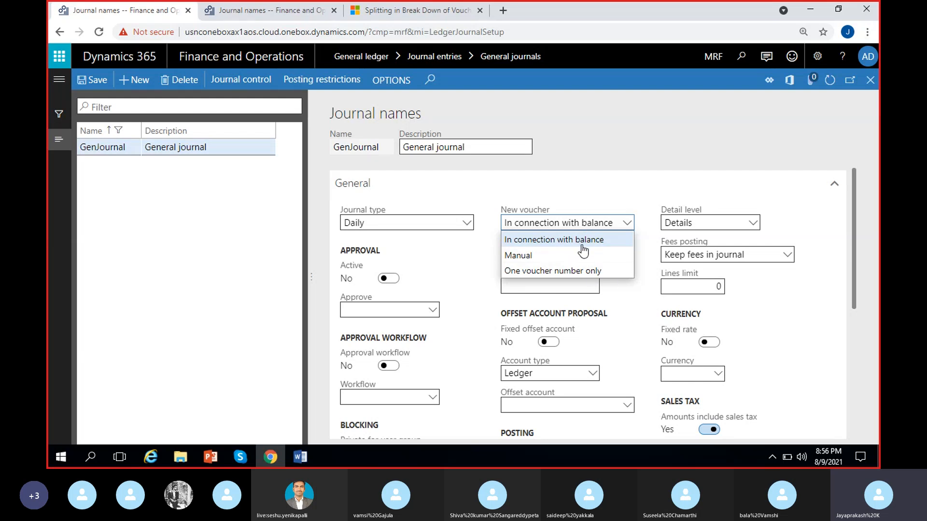
pyautogui.click(476, 242)
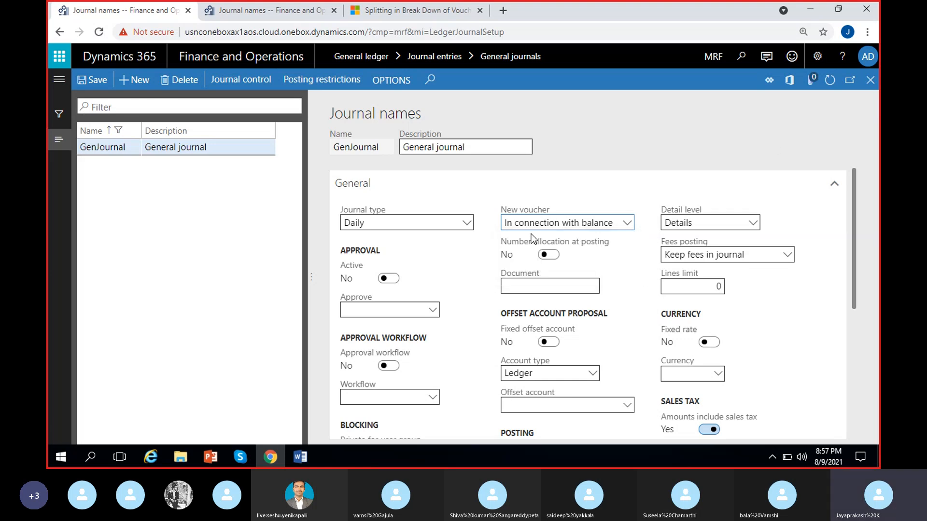
pyautogui.click(869, 87)
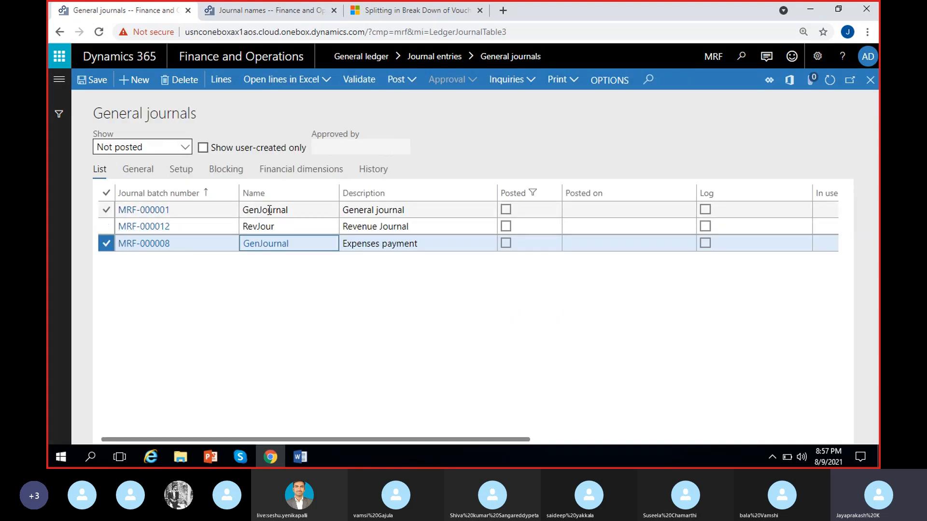
# - Open the lines of journal MRF-000008 and examine the voucher number, debit amount and offset account of each line
pyautogui.click(155, 247)
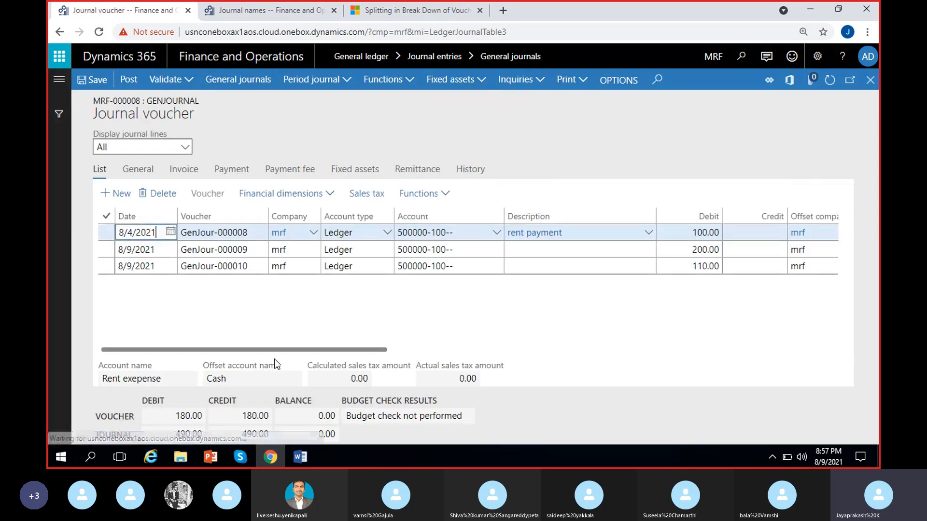
pyautogui.press('Tab')
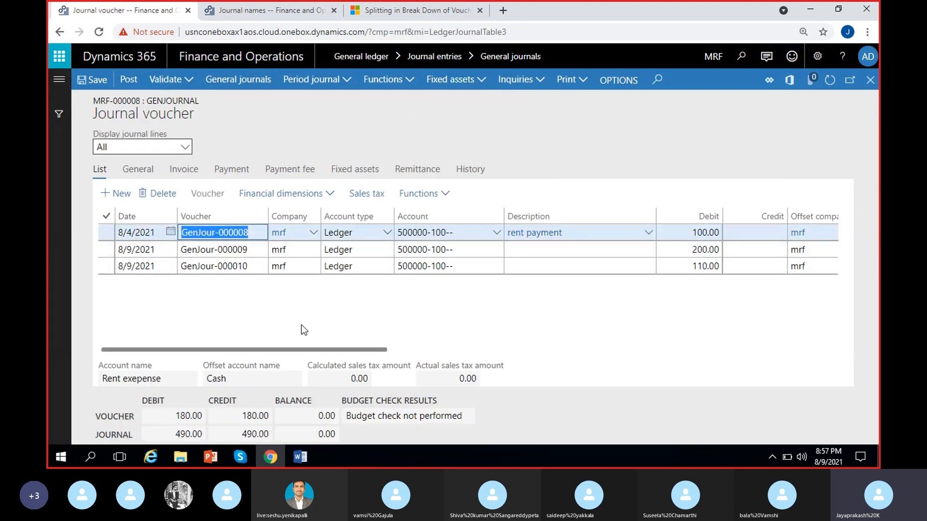
pyautogui.hscroll(4, 393, 315)
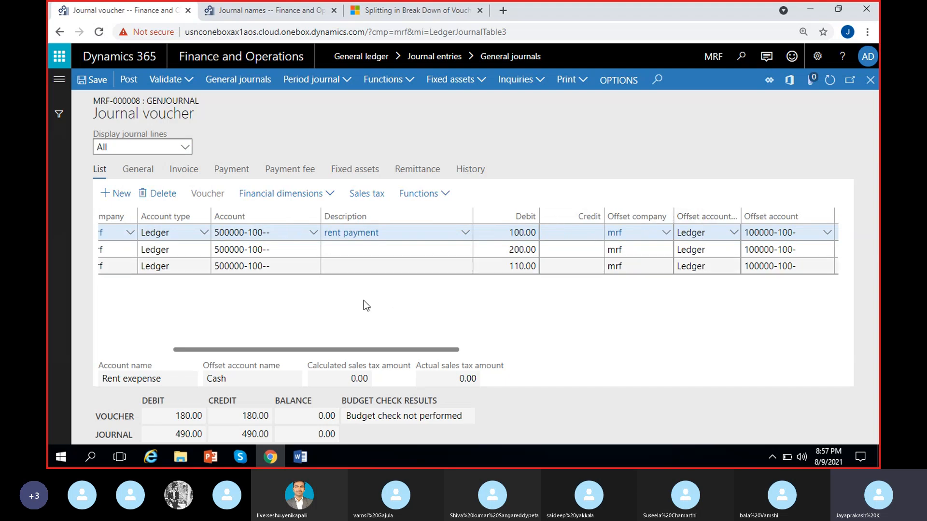
pyautogui.hscroll(-4, 261, 334)
pyautogui.click(259, 249)
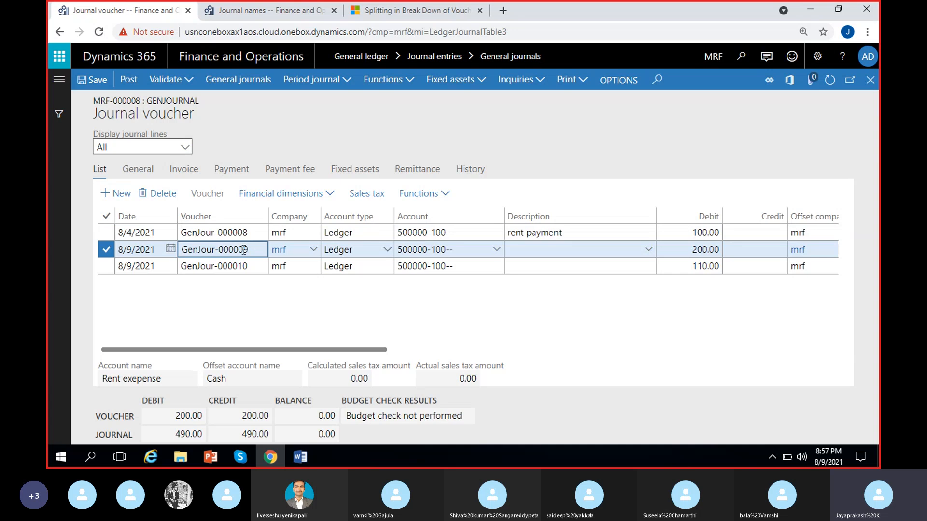
pyautogui.hscroll(3, 373, 300)
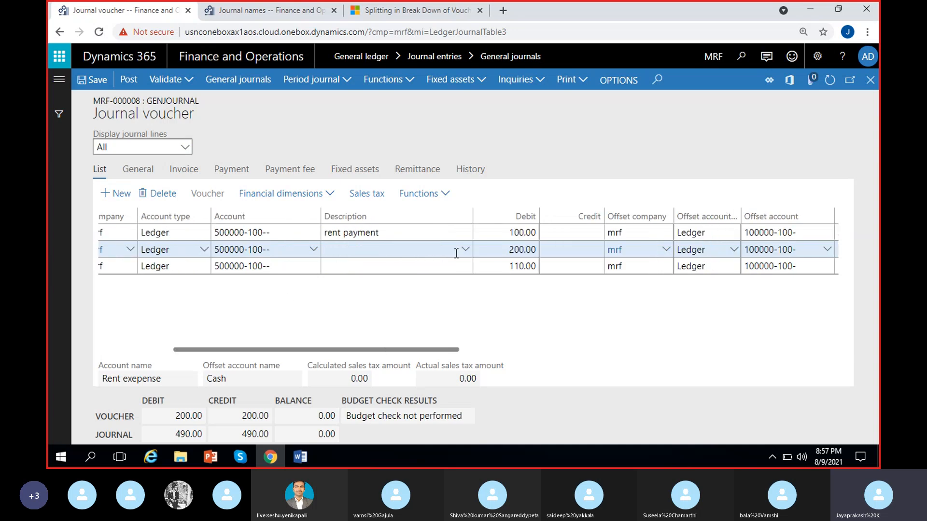
pyautogui.hscroll(-3, 548, 264)
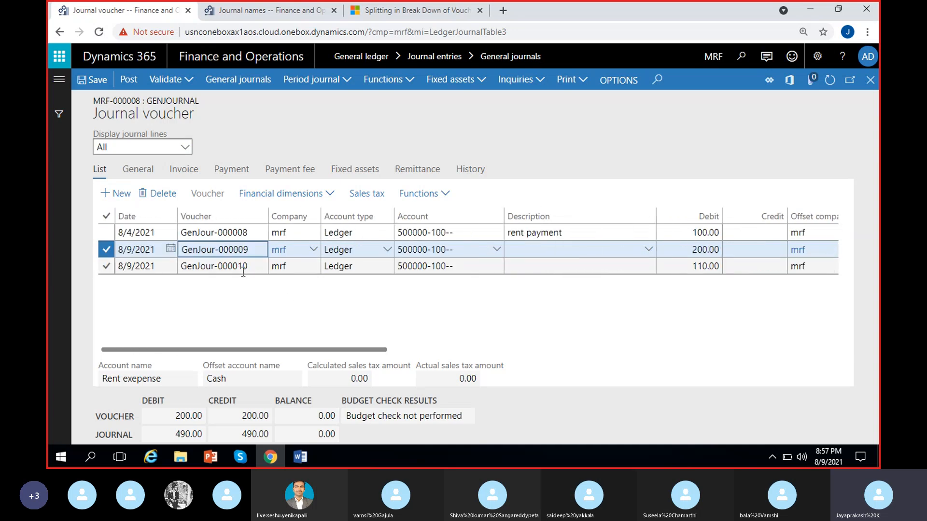
pyautogui.click(249, 268)
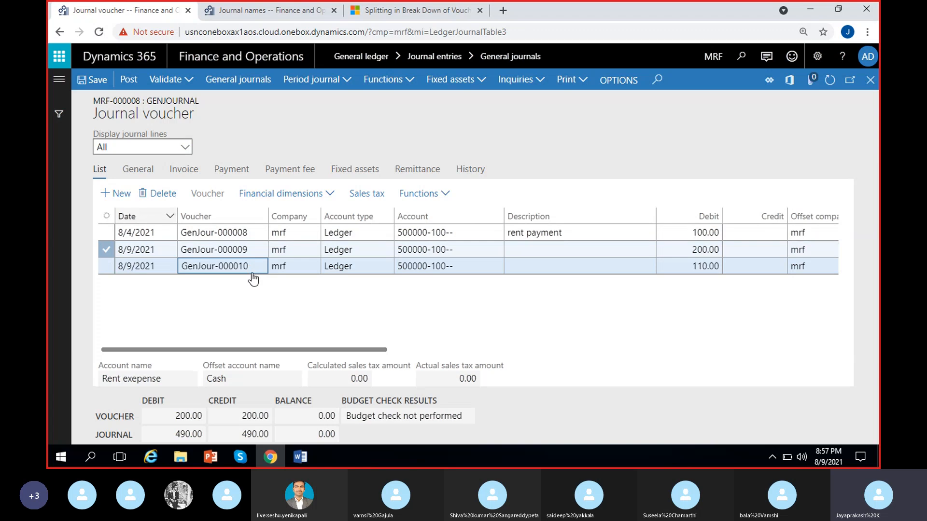
pyautogui.hscroll(1, 299, 284)
pyautogui.hscroll(4, 347, 297)
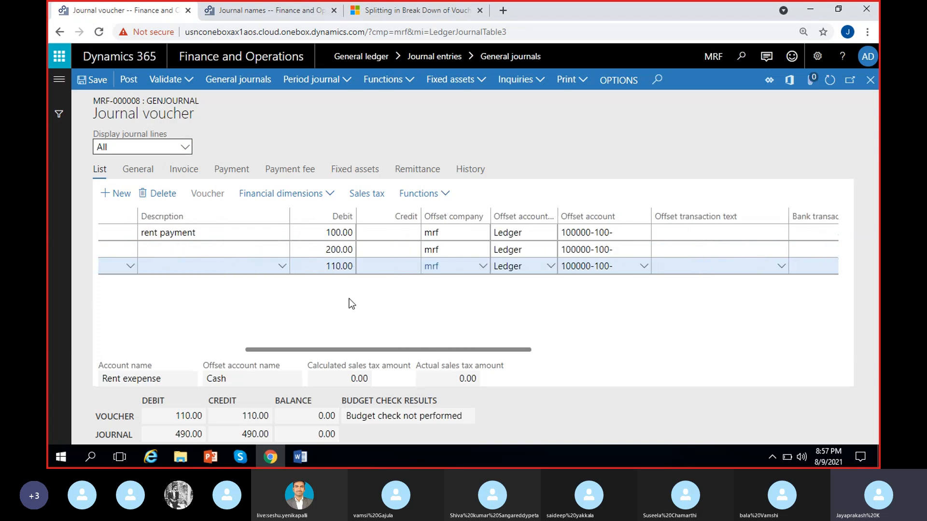
pyautogui.hscroll(-5, 337, 308)
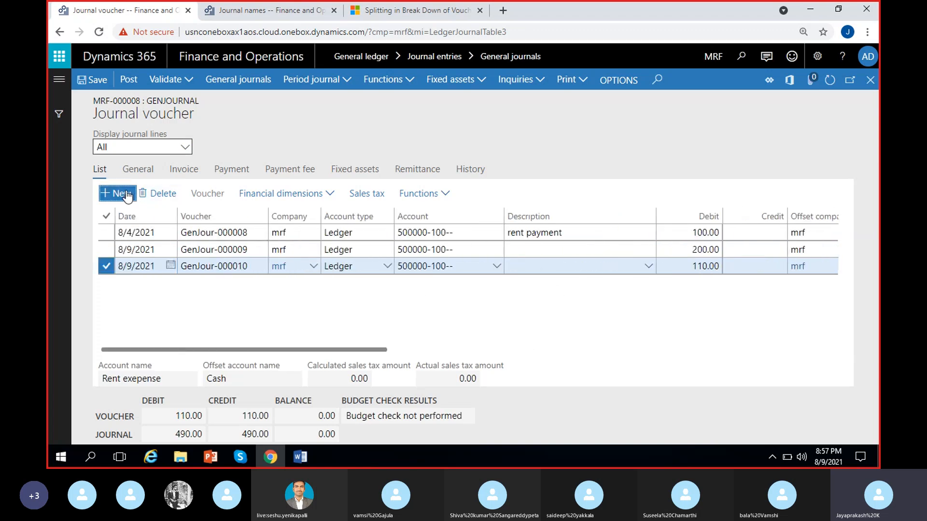
# - Add a blank line to journal MRF-000008 to check its voucher number, and close the journal voucher
pyautogui.hotkey('alt', 'n')
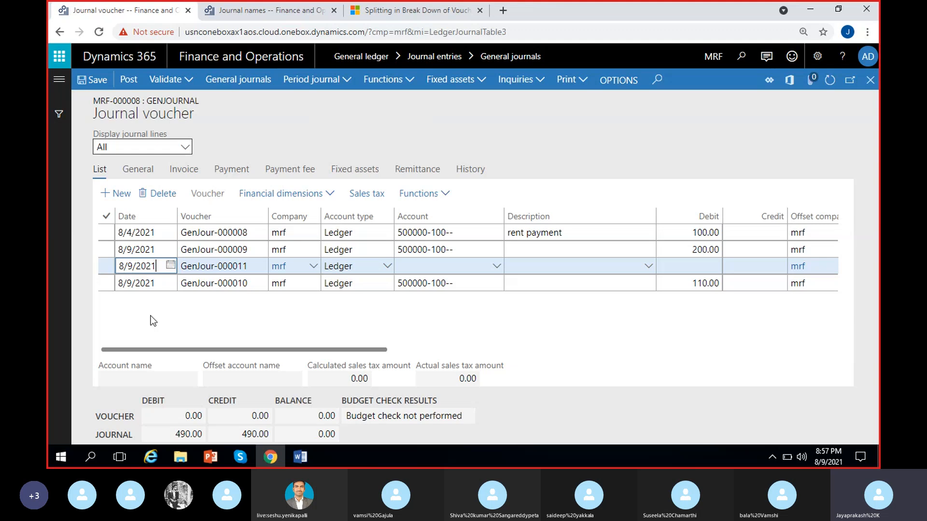
pyautogui.click(254, 265)
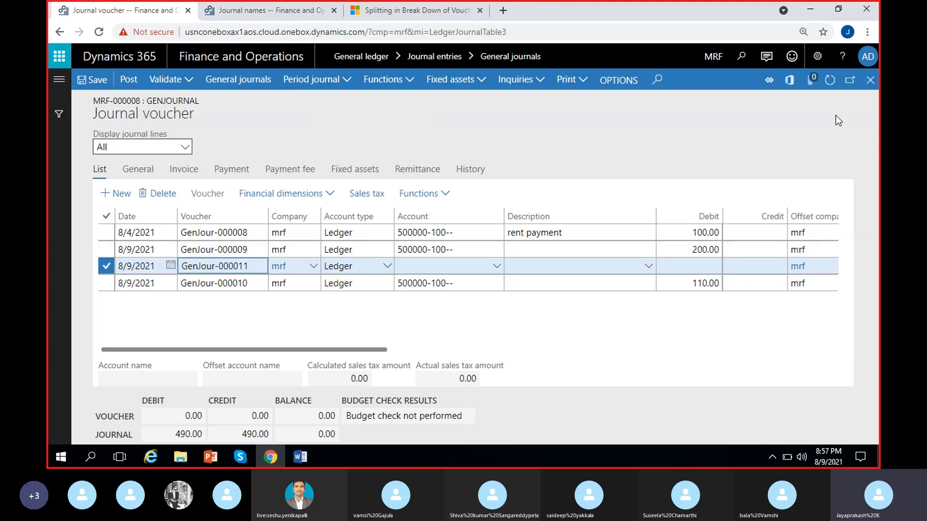
pyautogui.click(871, 82)
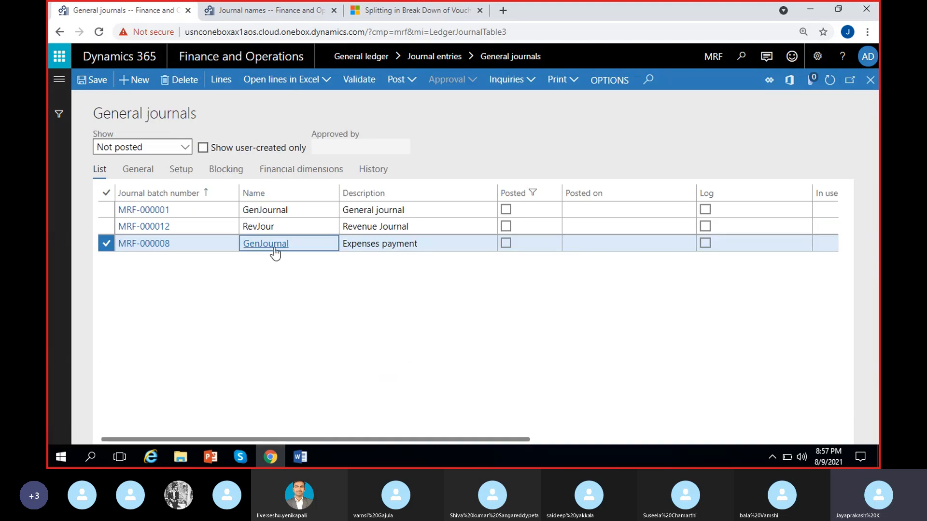
# - Set New voucher to One voucher number only for journal name GenJournal and return to the general journals list
pyautogui.click(274, 245)
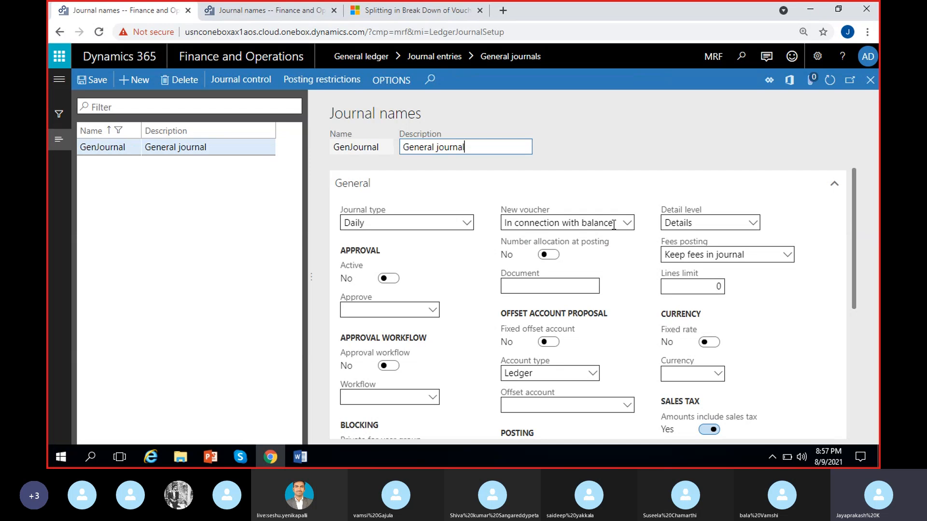
pyautogui.click(626, 223)
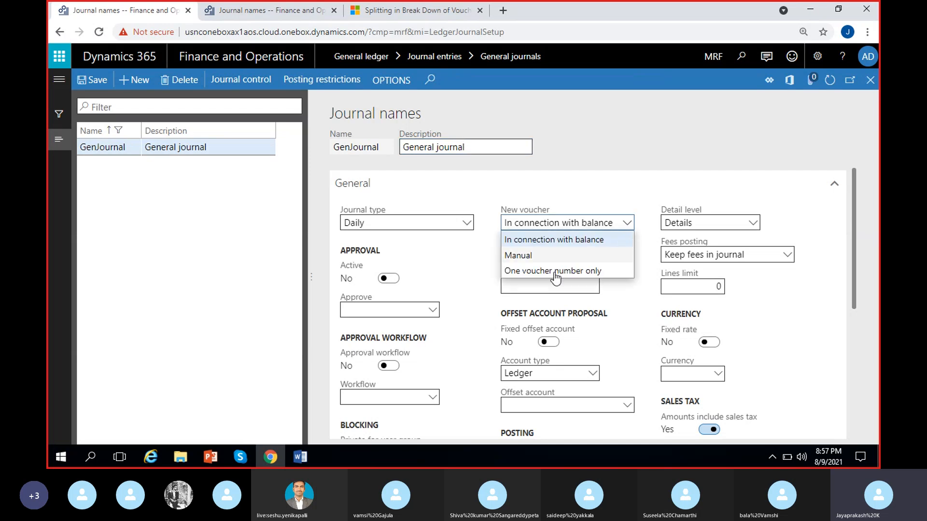
pyautogui.click(558, 269)
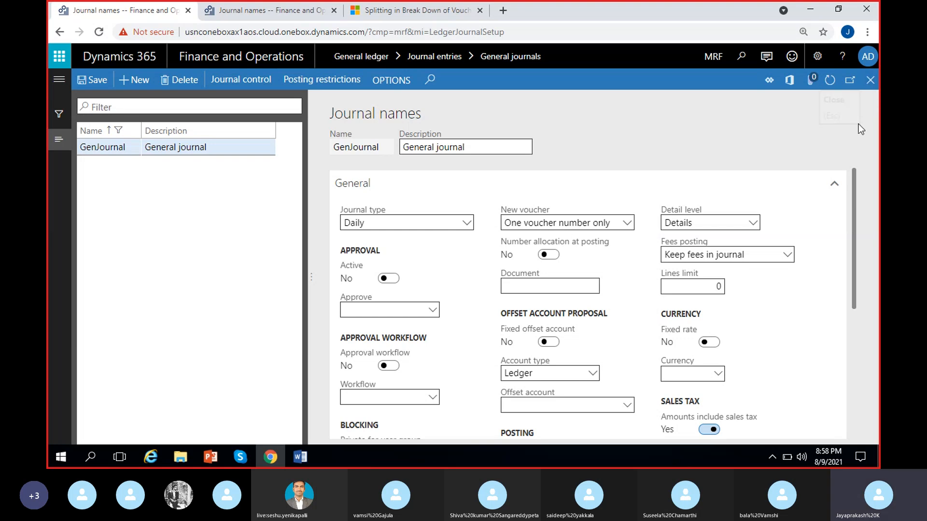
pyautogui.click(870, 80)
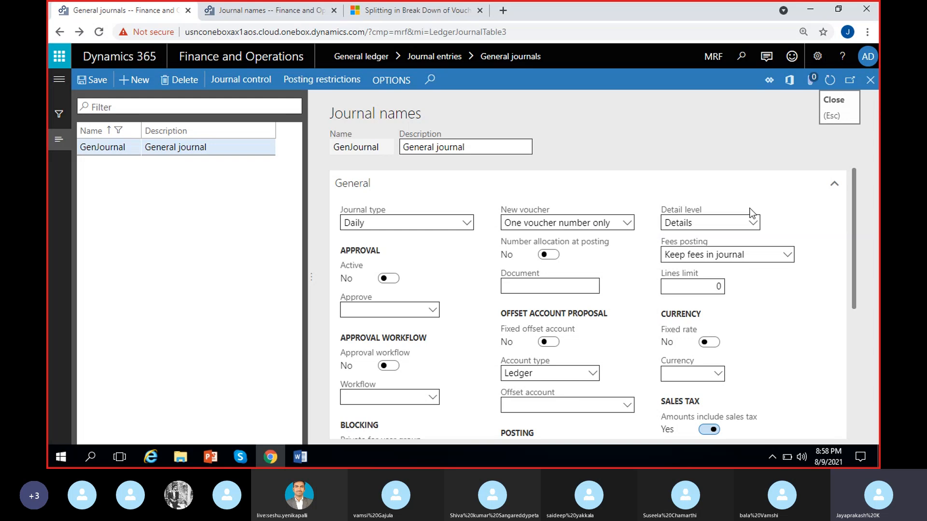
# - Create a new general journal with the journal name GenJournal and open its lines
pyautogui.hotkey('alt', 'n')
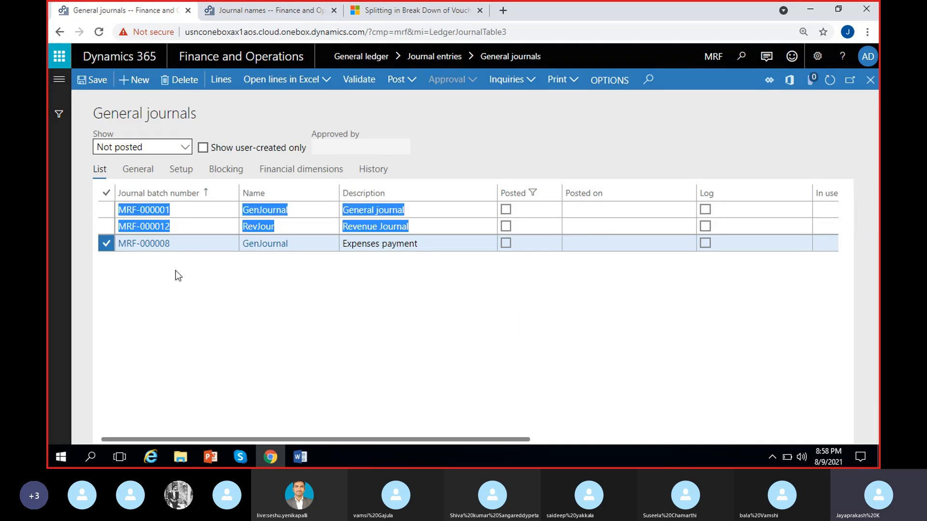
pyautogui.click(332, 244)
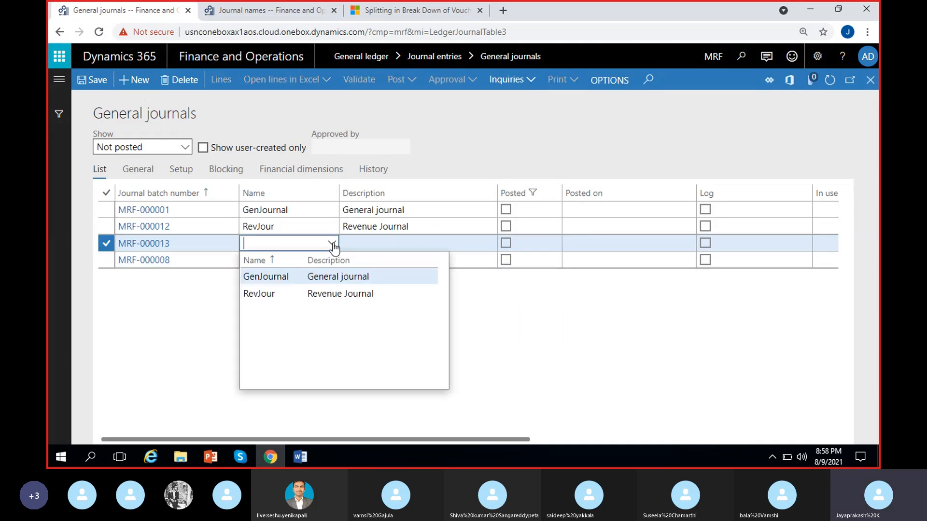
pyautogui.click(295, 276)
pyautogui.click(247, 276)
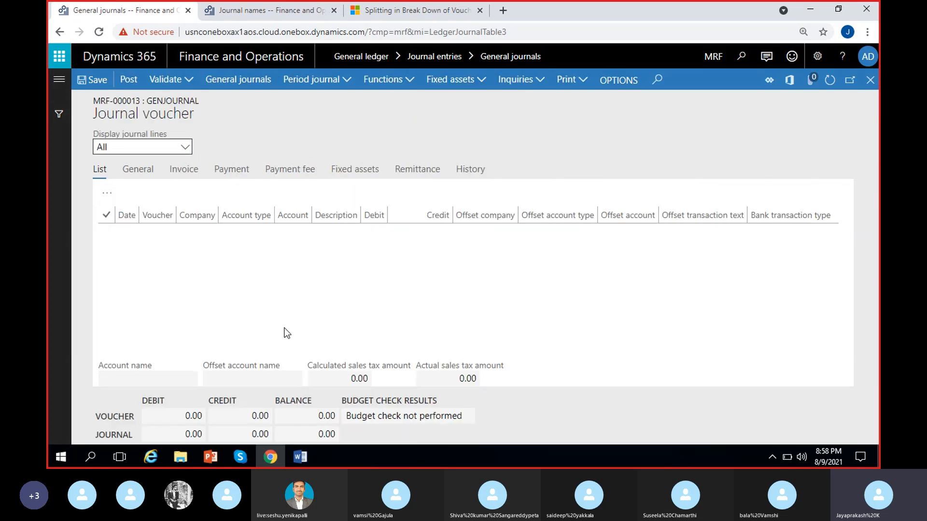
# - Enter main account 500000 (Rent exepense) with a debit of 100.00 on the first journal line
pyautogui.click(496, 233)
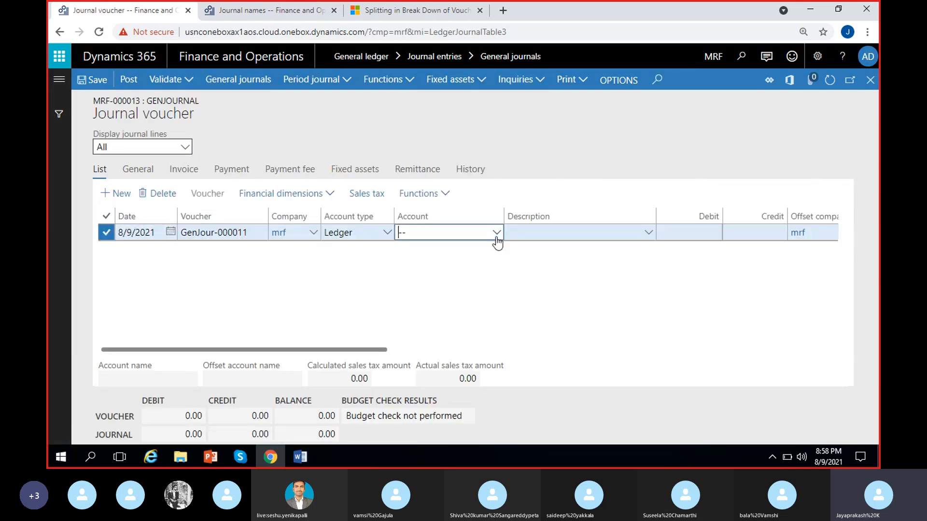
pyautogui.write('500000')
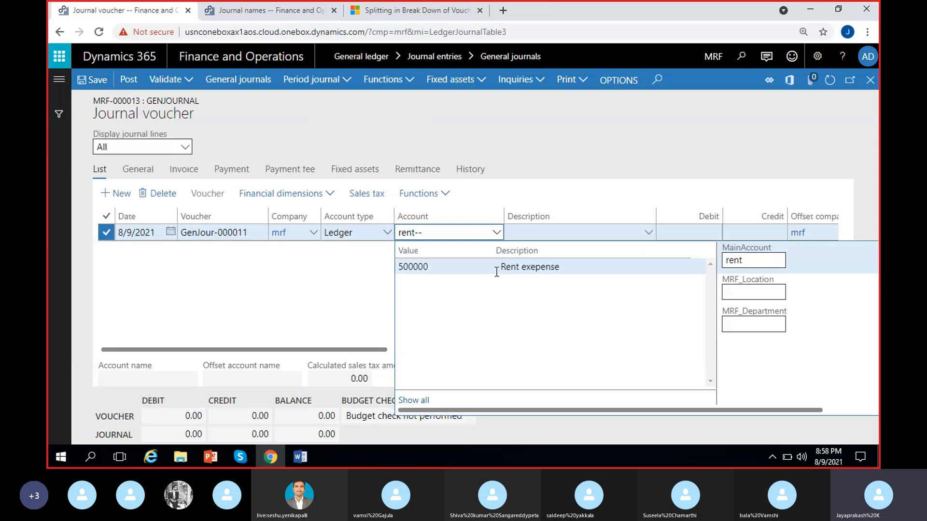
pyautogui.press('Tab')
pyautogui.press('Tab')
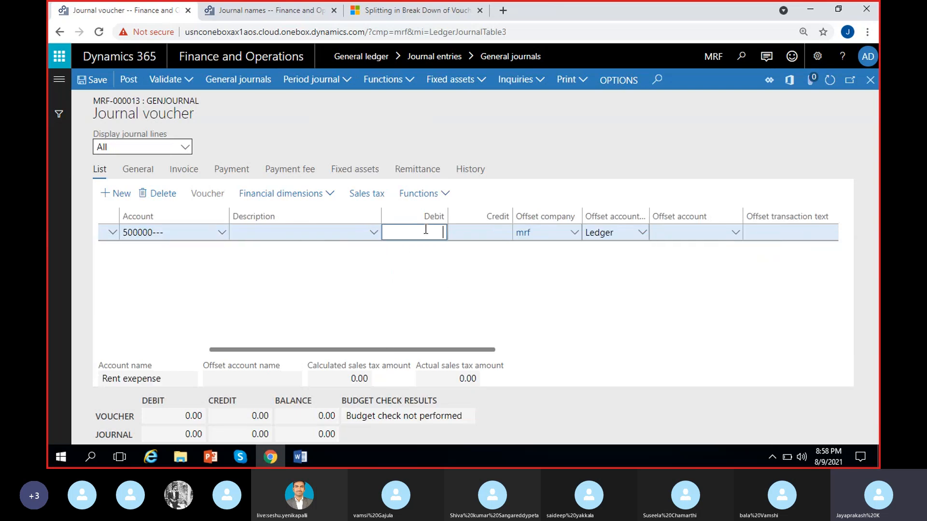
pyautogui.write('100.00')
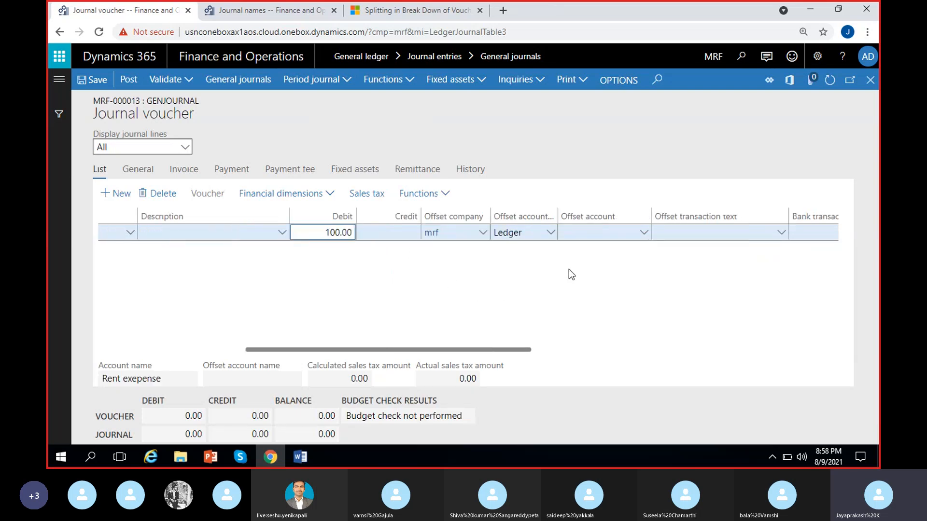
# - Set the line's offset account to 100000 (Cash) and save the journal voucher
pyautogui.click(639, 233)
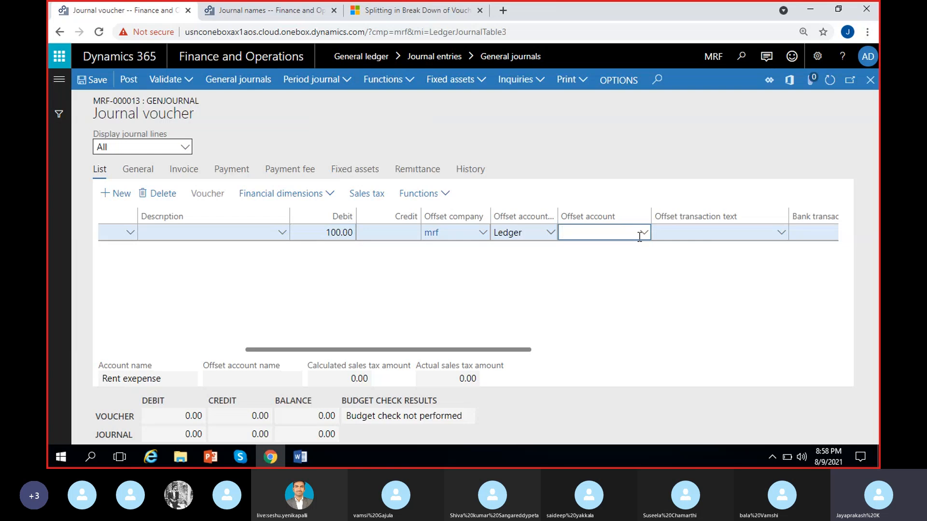
pyautogui.write('cash')
pyautogui.click(643, 233)
pyautogui.click(241, 265)
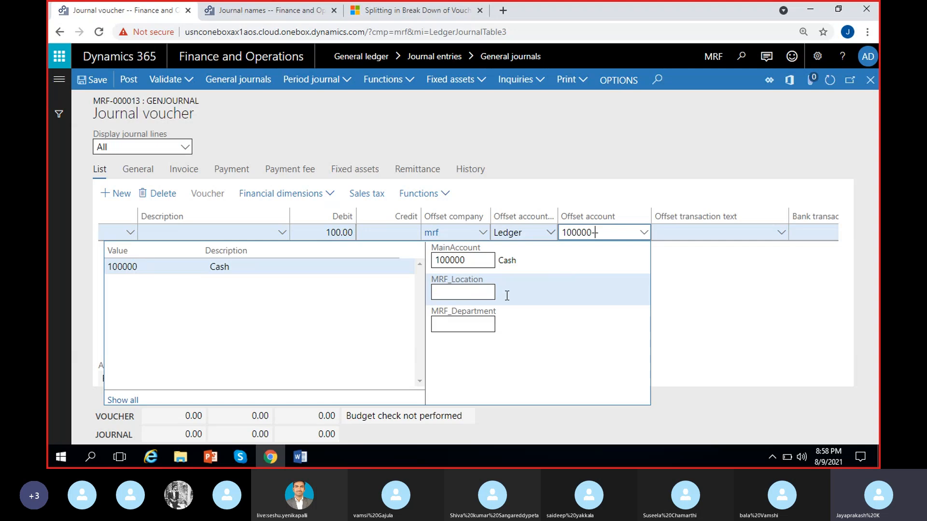
pyautogui.click(708, 300)
pyautogui.click(98, 85)
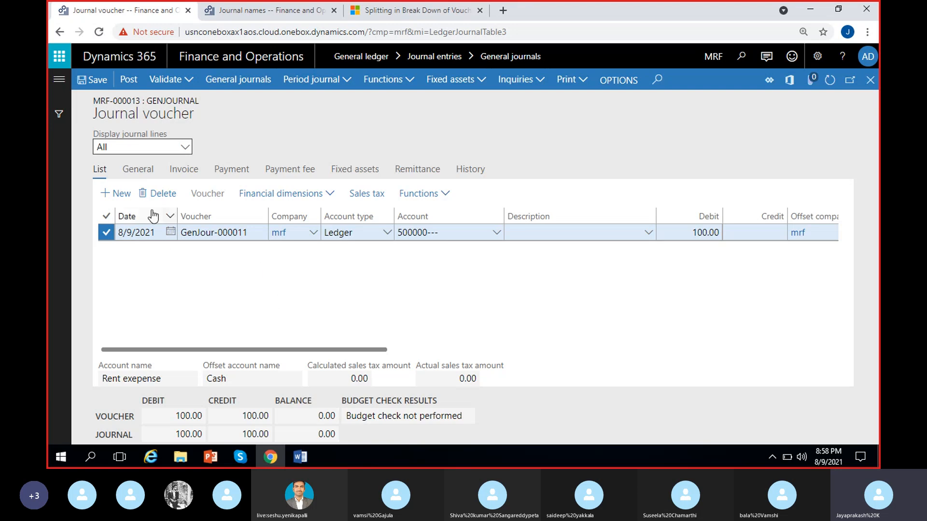
# - Add a second line to the general journal with main account 500006 (Travel expenses)
pyautogui.click(122, 194)
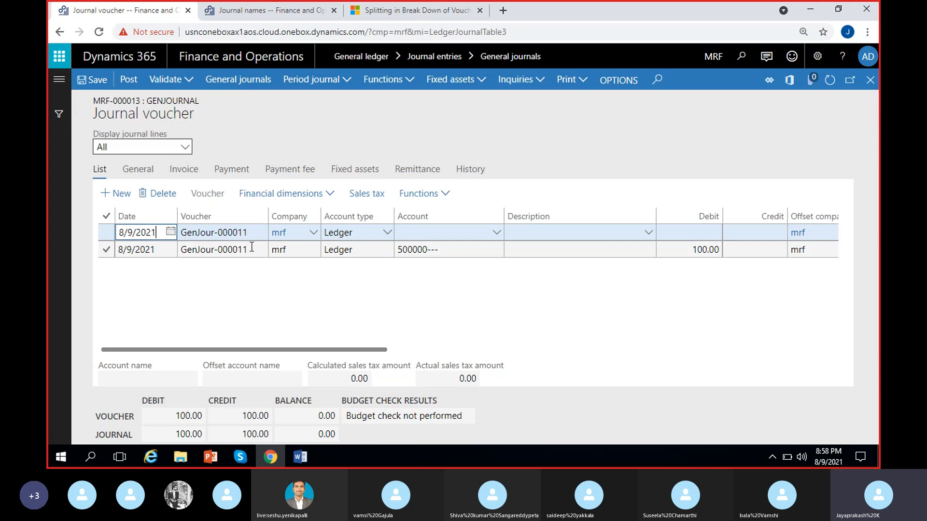
pyautogui.click(421, 234)
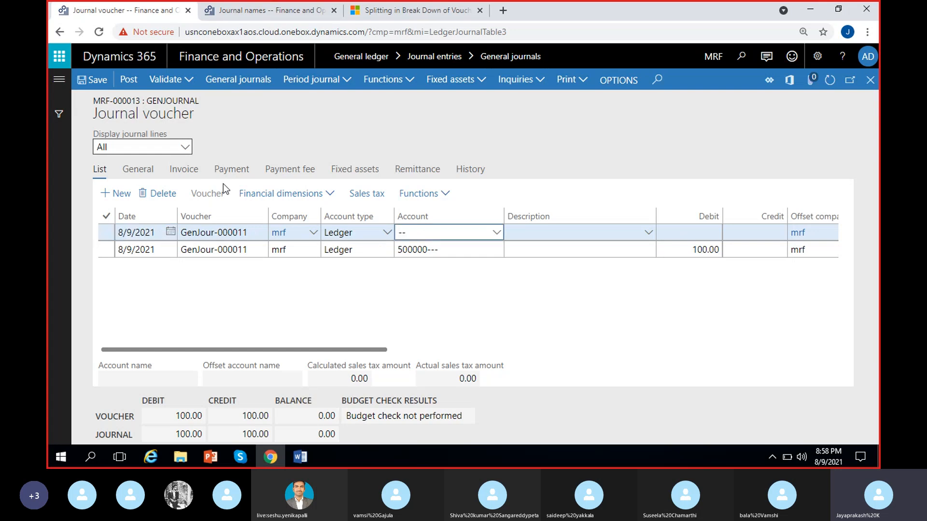
pyautogui.click(496, 233)
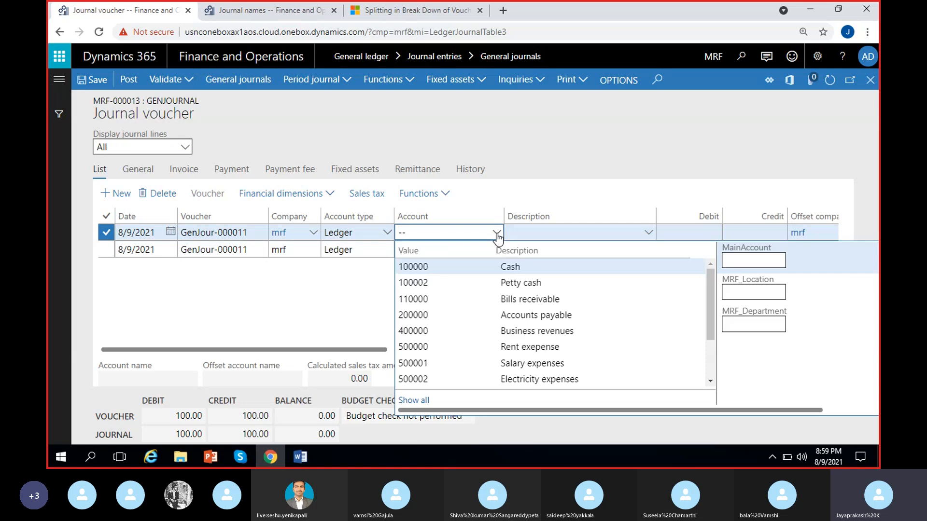
pyautogui.write('500006')
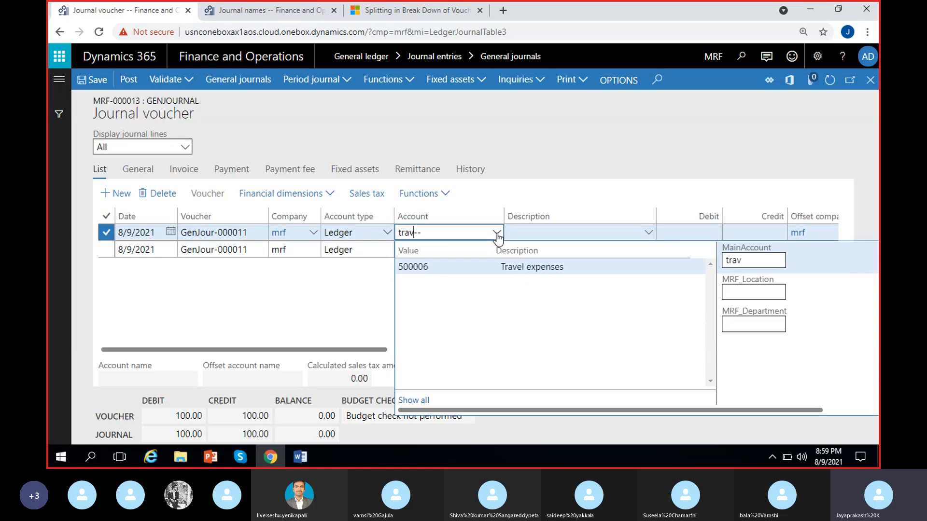
pyautogui.click(522, 267)
pyautogui.click(363, 316)
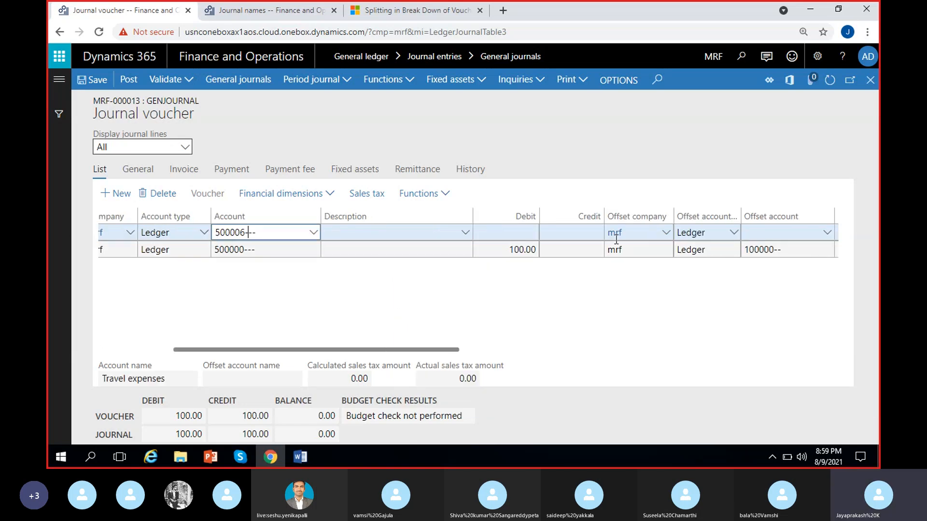
# - Set the Travel expenses line's debit to 200.00 and its offset account to 100002 (Petty cash)
pyautogui.click(514, 237)
pyautogui.write('2')
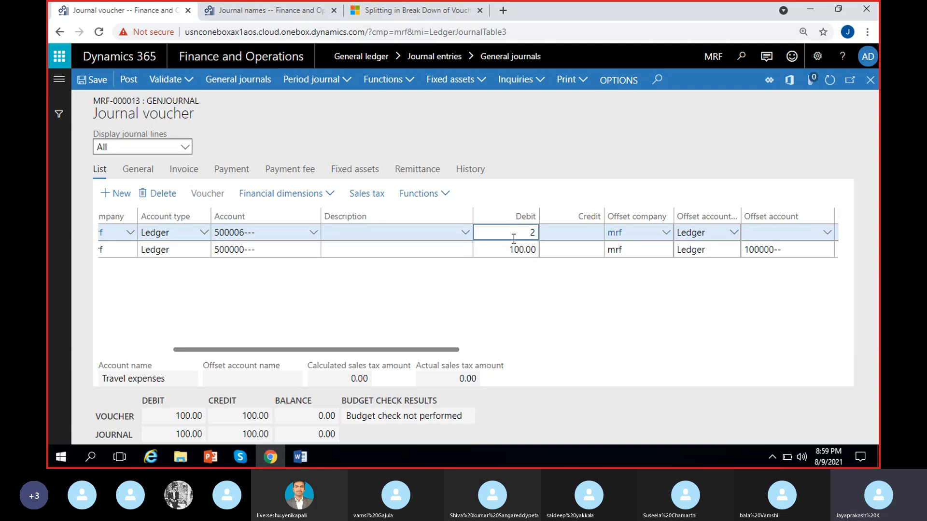
pyautogui.write('00')
pyautogui.click(518, 303)
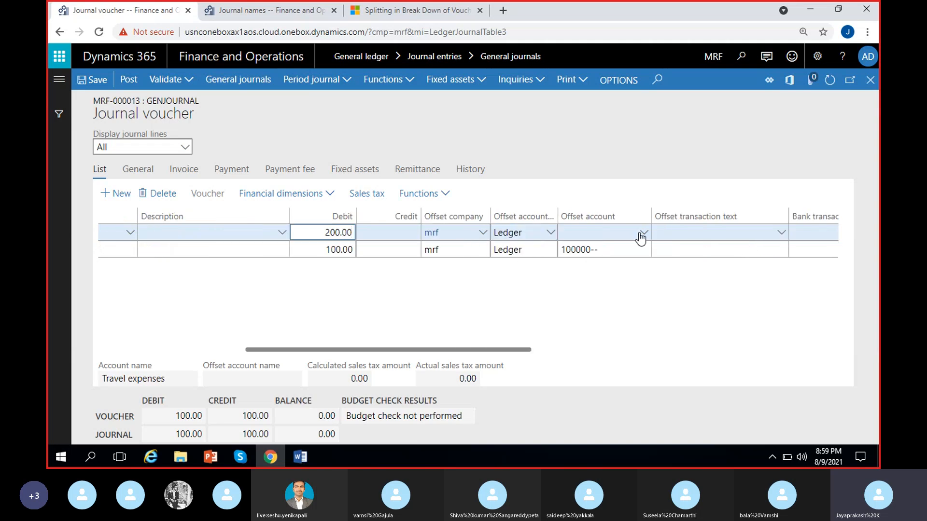
pyautogui.click(642, 234)
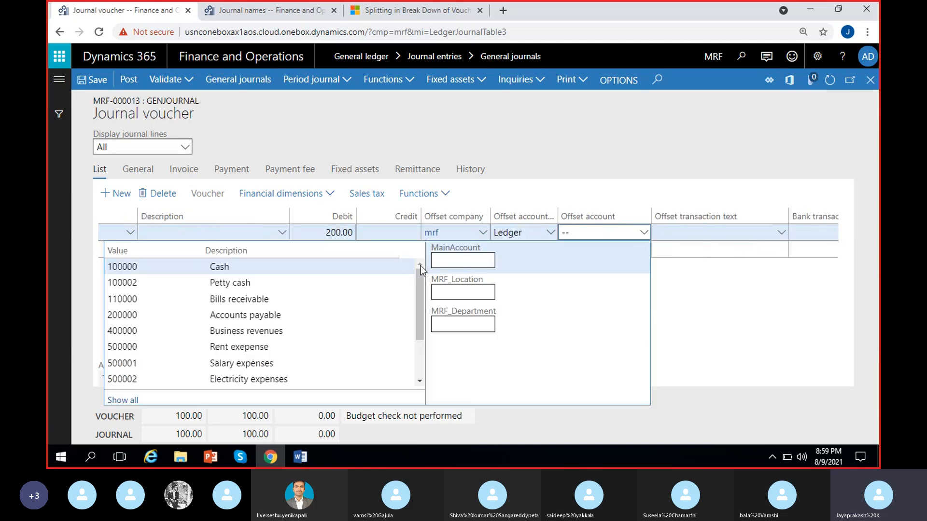
pyautogui.click(300, 282)
pyautogui.click(756, 287)
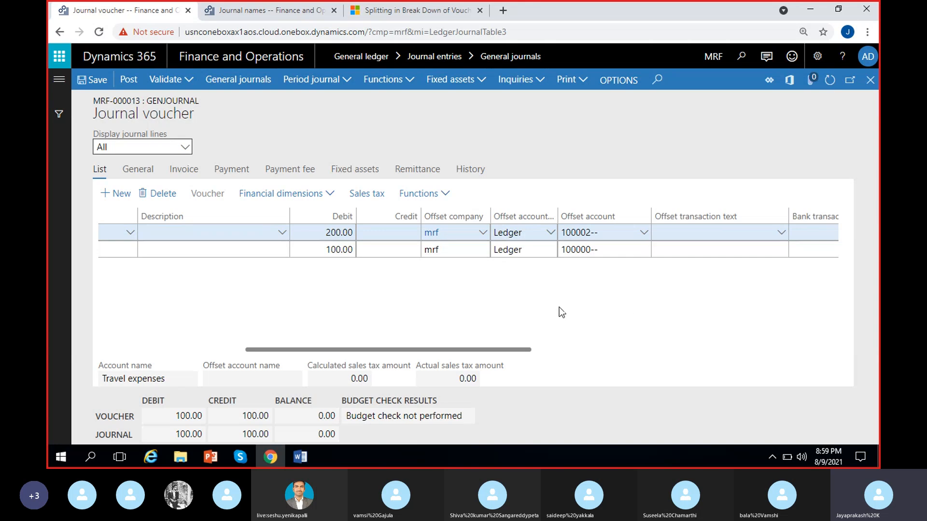
# - Delete the blank extra line from the journal voucher and post the journal
pyautogui.moveTo(511, 350); pyautogui.dragTo(259, 333)
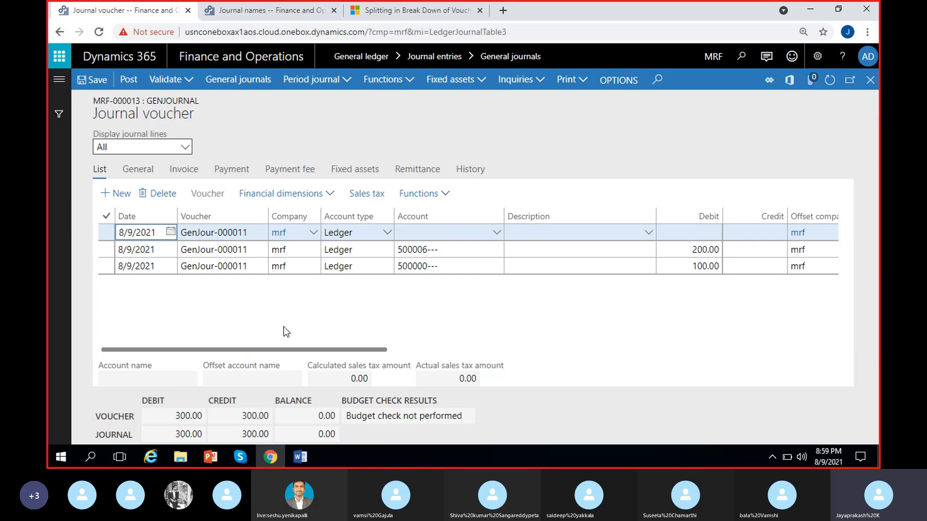
pyautogui.click(170, 195)
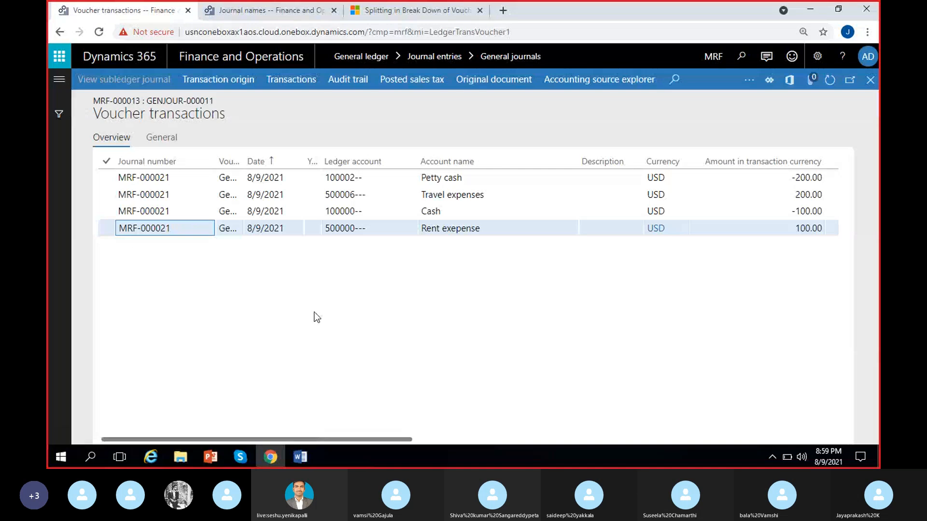
# - Review the voucher number, ledger accounts and amounts in the posted journal's voucher transactions, and return to the general journals list
pyautogui.moveTo(241, 163); pyautogui.dragTo(314, 162)
pyautogui.hscroll(5, 449, 319)
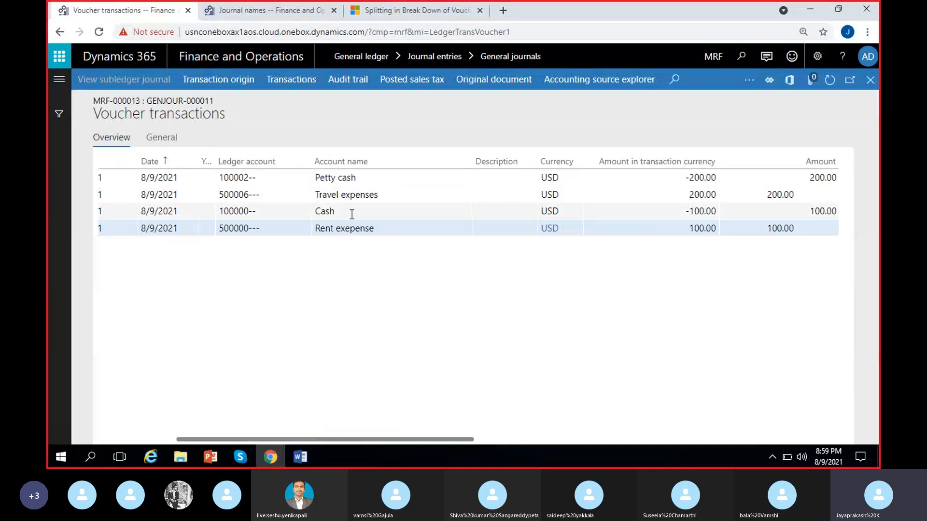
pyautogui.click(369, 211)
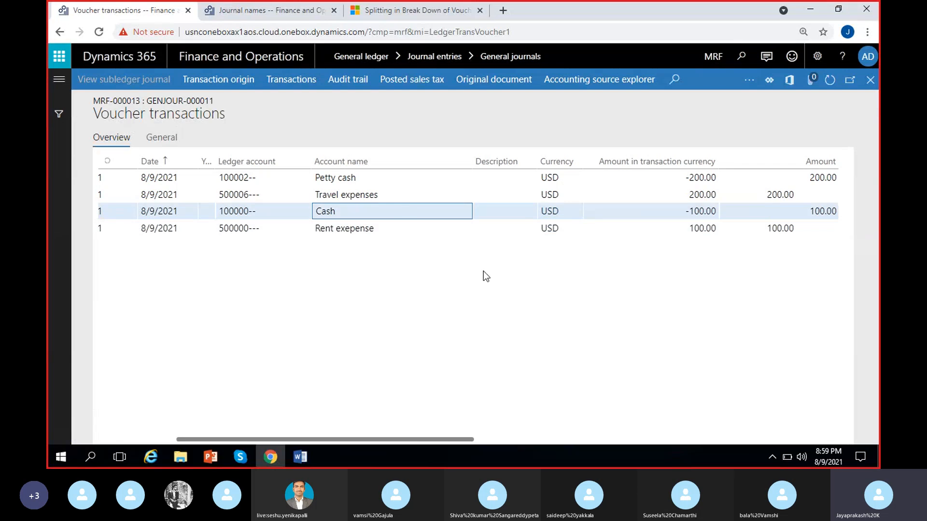
pyautogui.keyDown('shift'); pyautogui.click(390, 192); pyautogui.keyUp('shift')
pyautogui.click(391, 191)
pyautogui.click(387, 177)
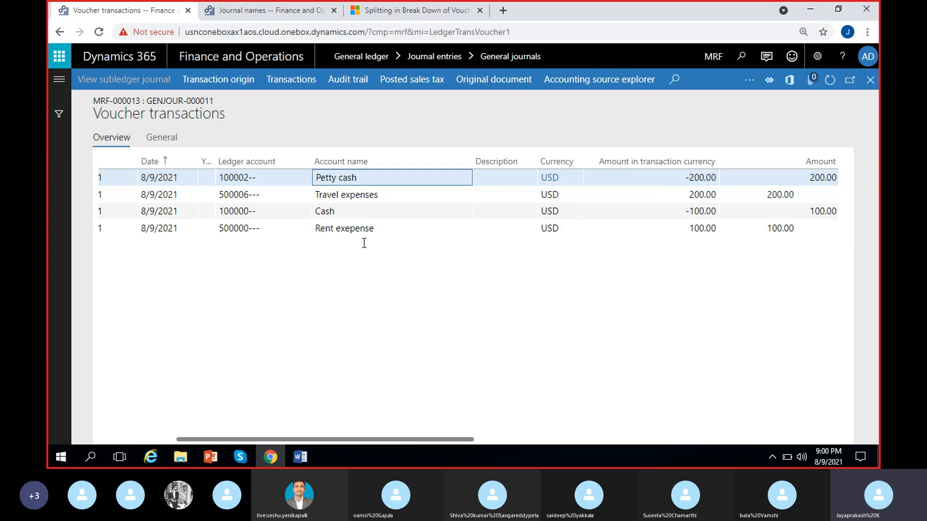
pyautogui.hscroll(-4, 302, 317)
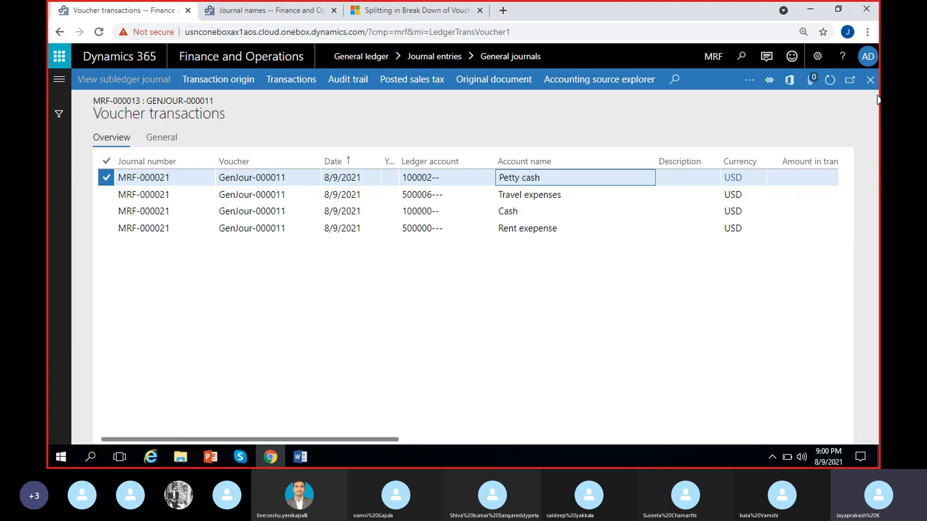
pyautogui.click(870, 79)
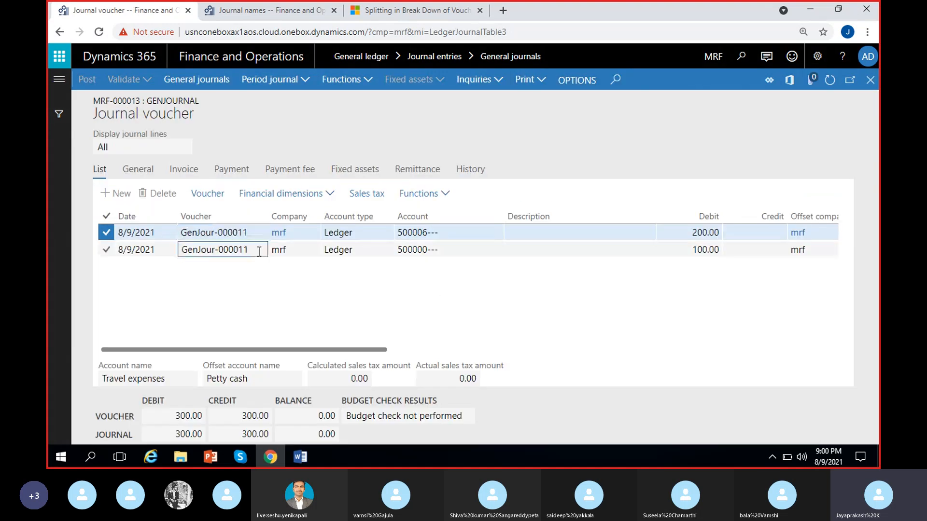
pyautogui.click(259, 250)
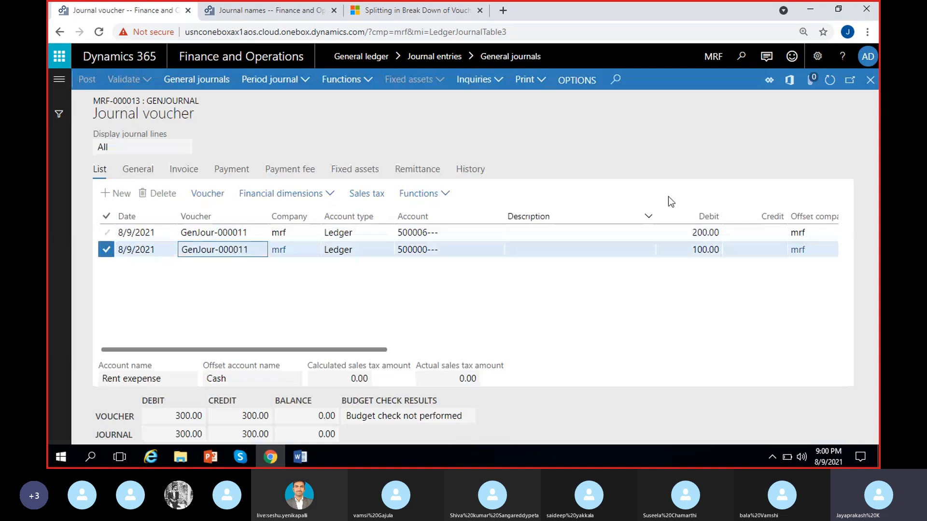
pyautogui.click(870, 80)
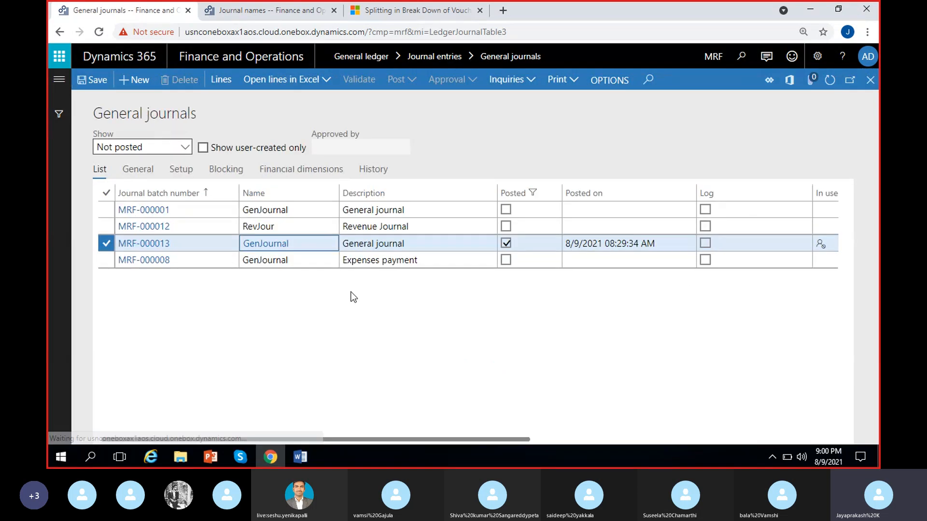
# - Set New voucher to Manual for journal name GenJournal, save it and return to the general journals list
pyautogui.click(271, 245)
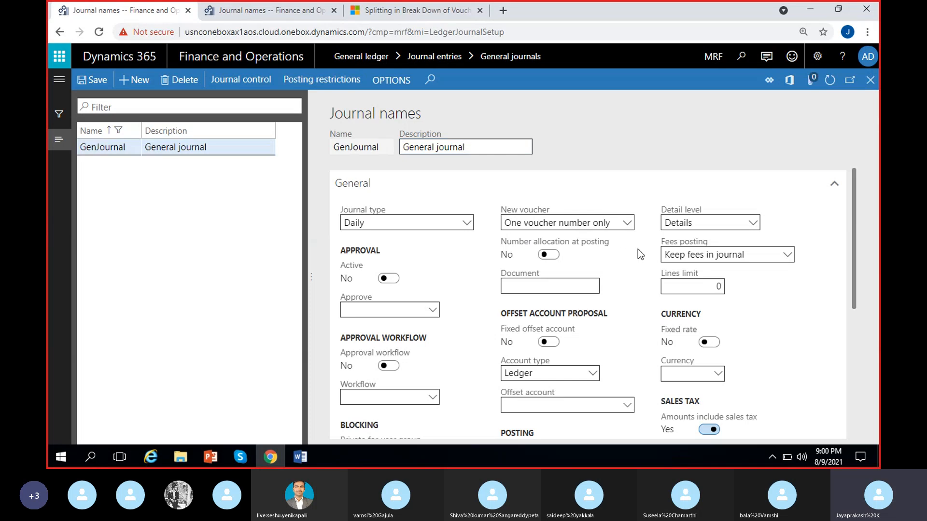
pyautogui.click(627, 223)
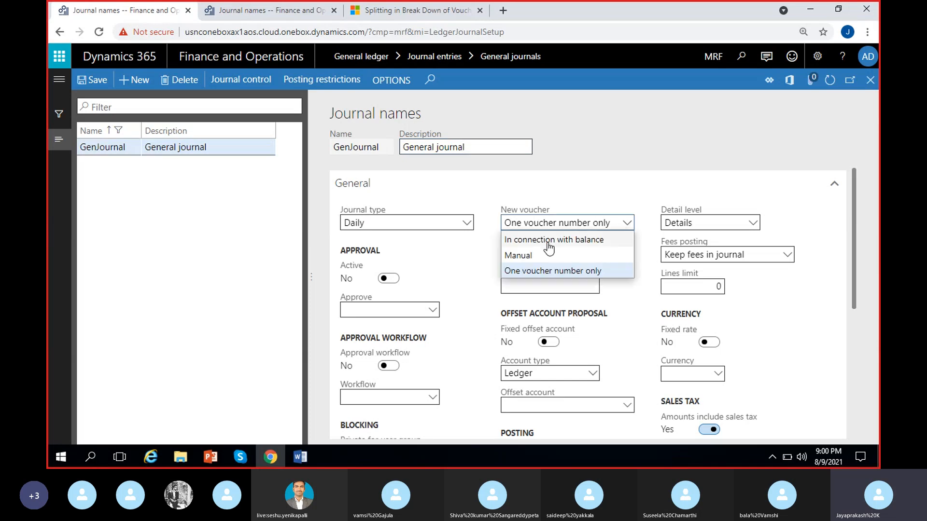
pyautogui.click(549, 241)
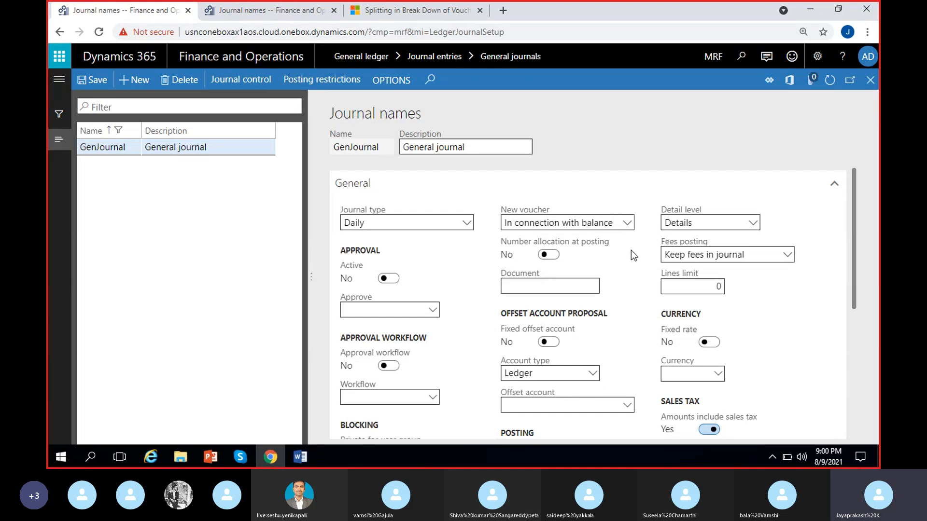
pyautogui.click(626, 223)
pyautogui.click(569, 258)
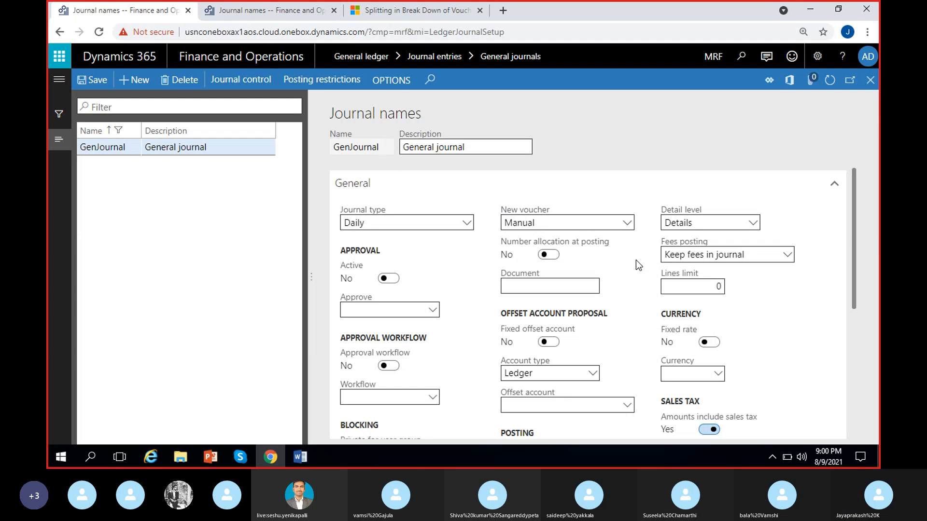
pyautogui.click(99, 82)
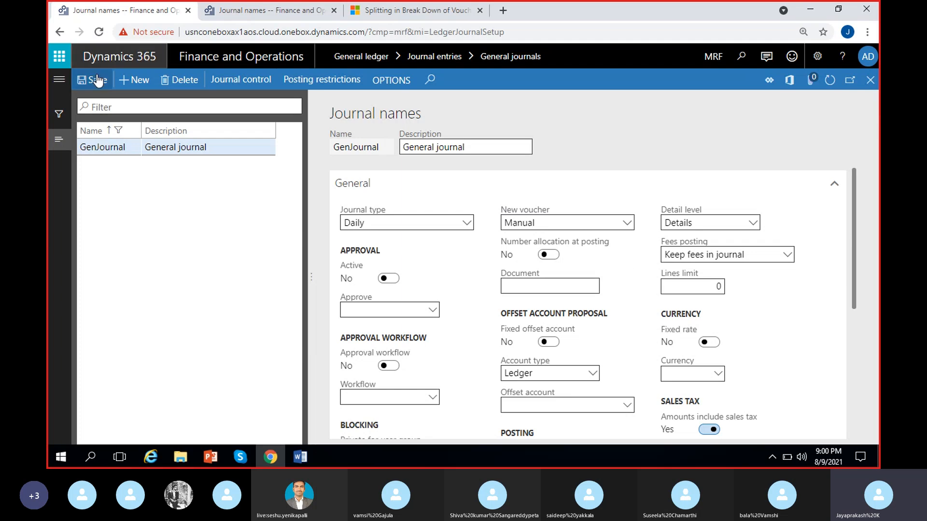
pyautogui.click(870, 81)
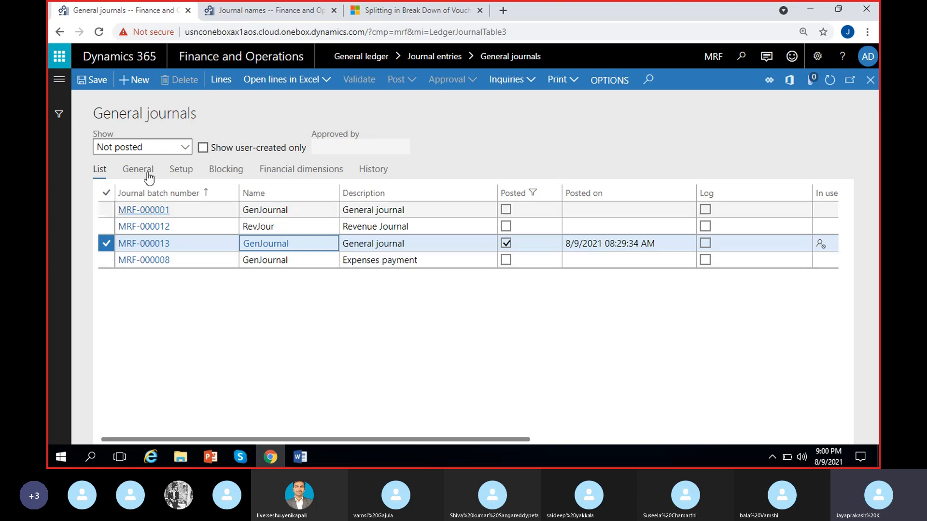
# - Create another general journal with the journal name GenJournal and open its lines
pyautogui.hotkey('alt', 'n')
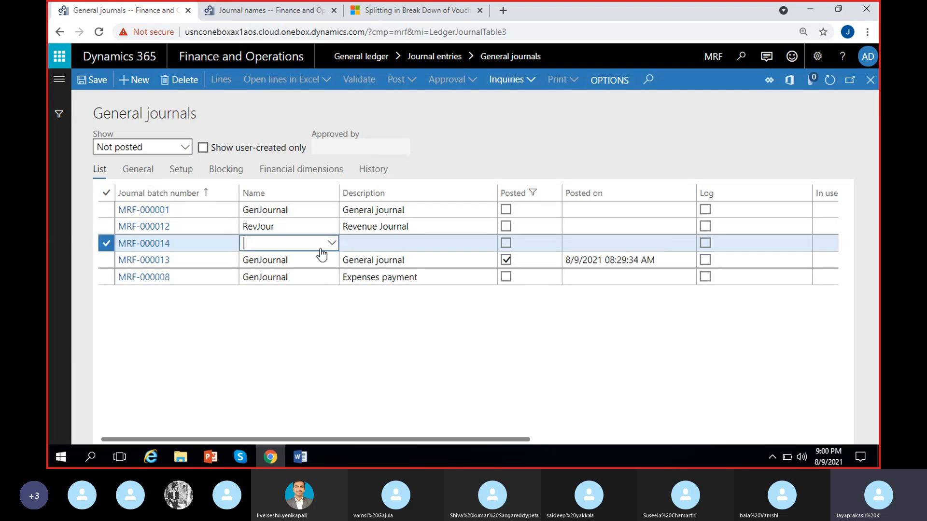
pyautogui.click(332, 242)
pyautogui.click(265, 275)
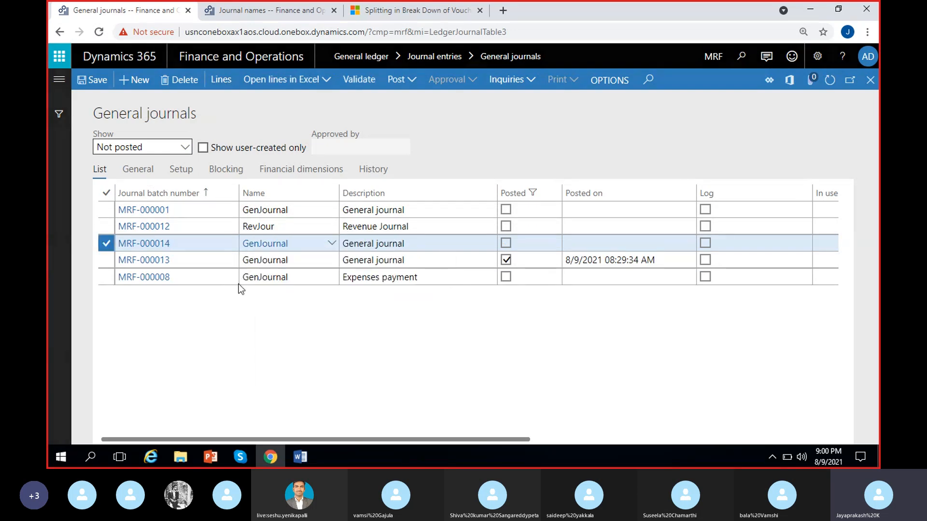
pyautogui.press('Return')
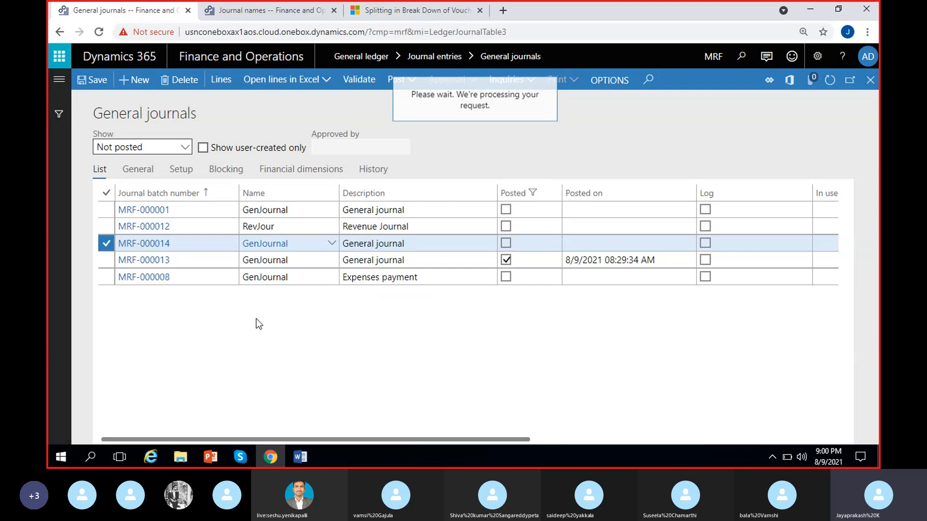
# - Check the Voucher field on the new journal line and return to the general journals list
pyautogui.click(215, 234)
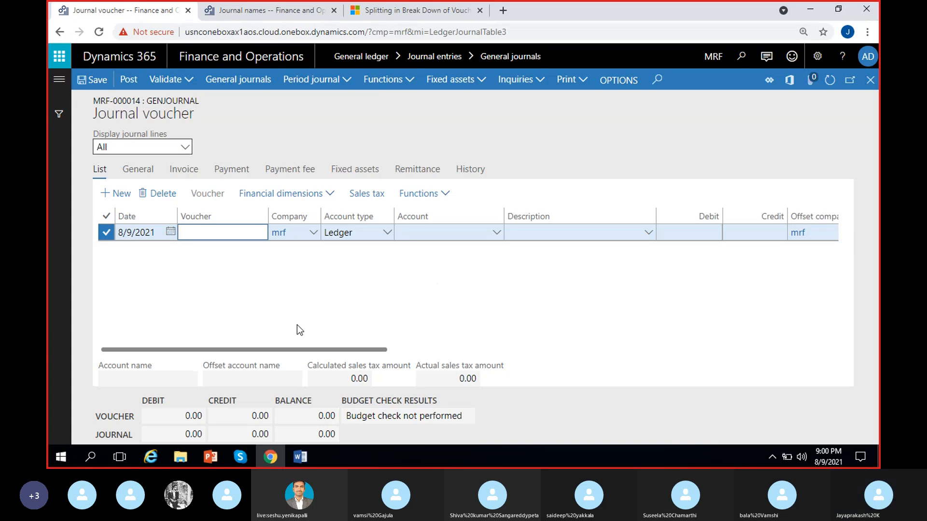
pyautogui.click(303, 308)
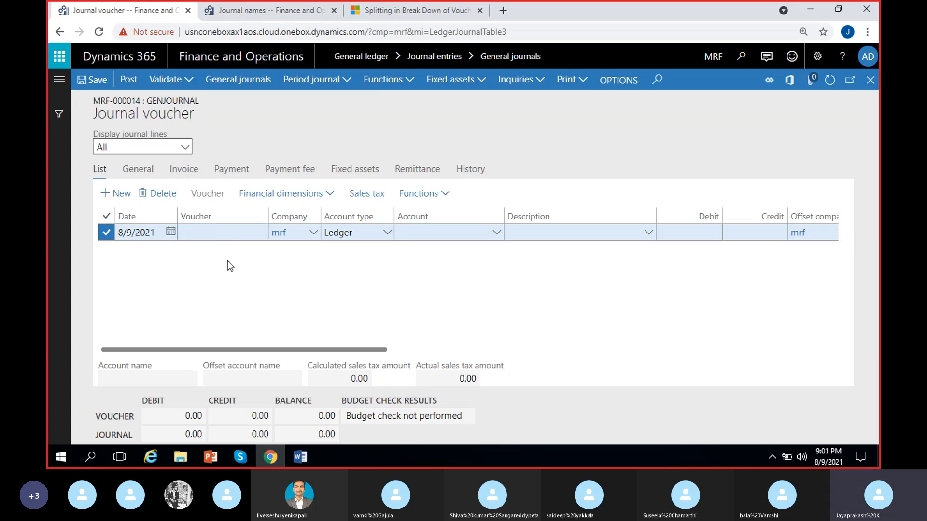
pyautogui.click(230, 234)
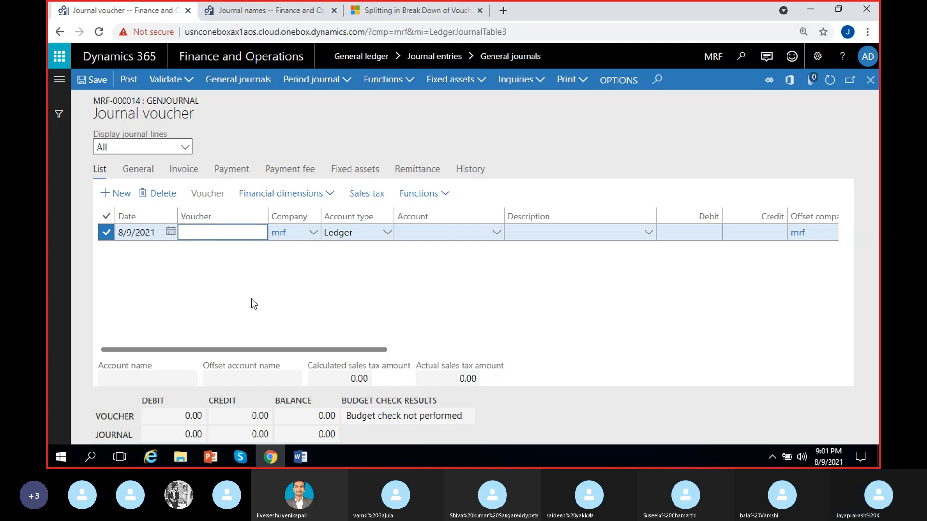
pyautogui.click(870, 80)
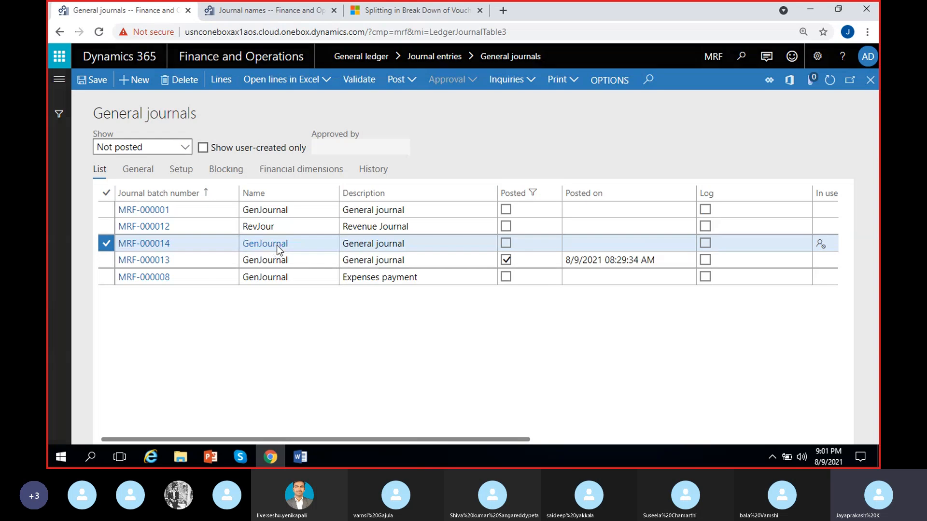
# - Set New voucher to In connection with balance for journal name GenJournal and review the available voucher options
pyautogui.click(265, 243)
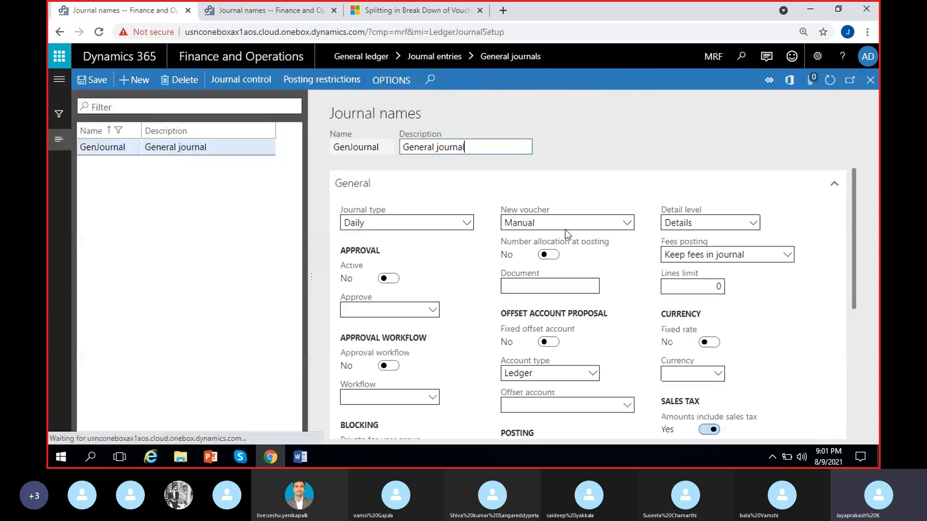
pyautogui.click(627, 221)
pyautogui.click(569, 239)
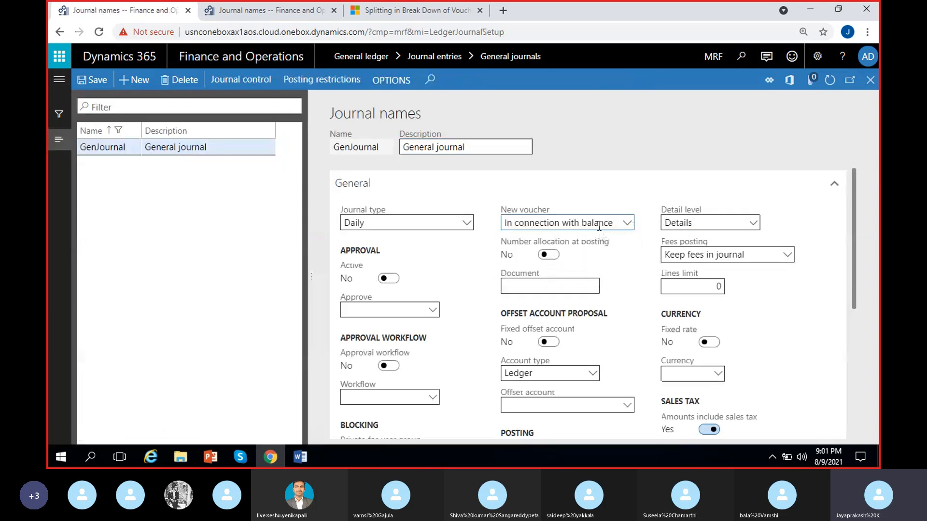
pyautogui.click(629, 224)
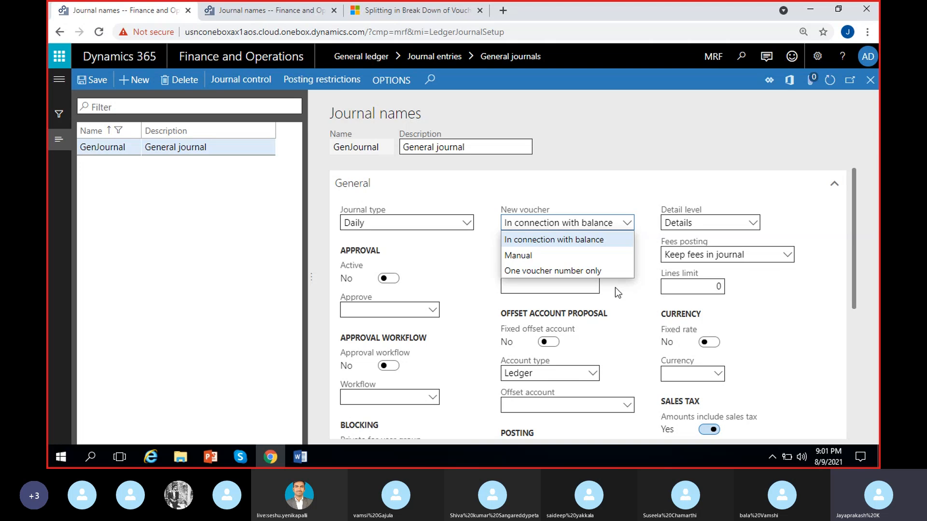
pyautogui.click(621, 302)
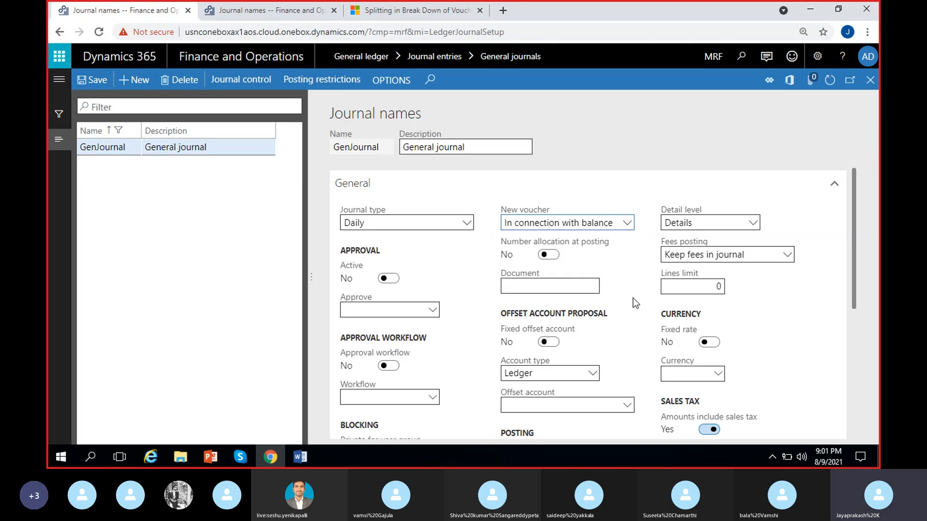
# - Turn on Number allocation at posting for journal name GenJournal and return to the general journals list
pyautogui.scroll(-3, 621, 265)
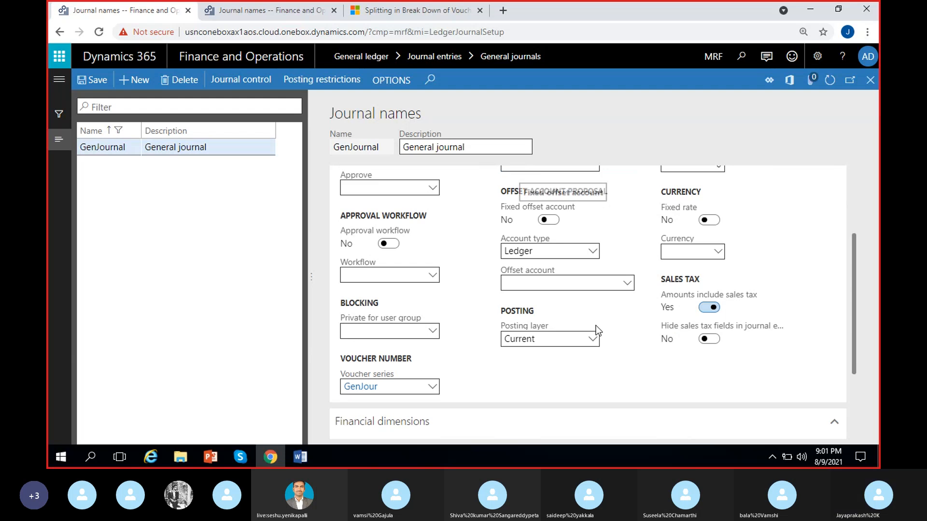
pyautogui.scroll(3, 627, 275)
pyautogui.scroll(-3, 603, 342)
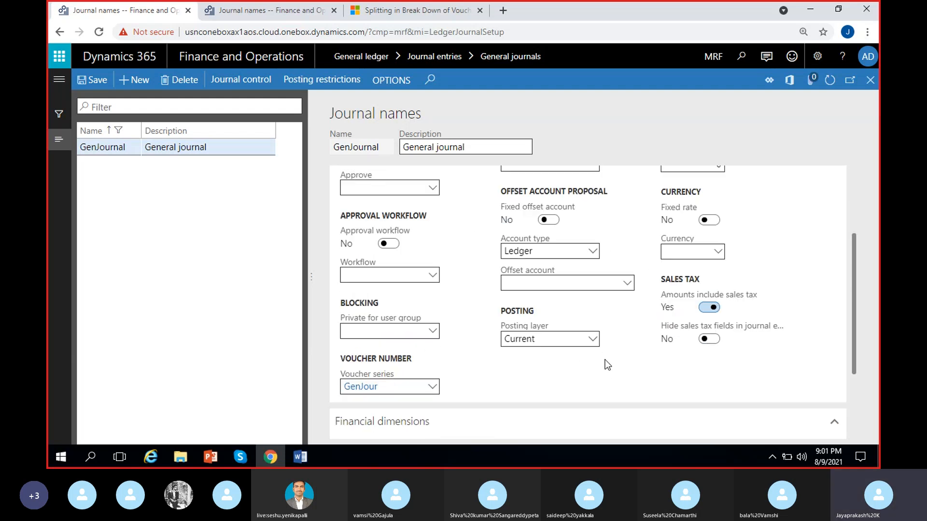
pyautogui.scroll(2, 659, 415)
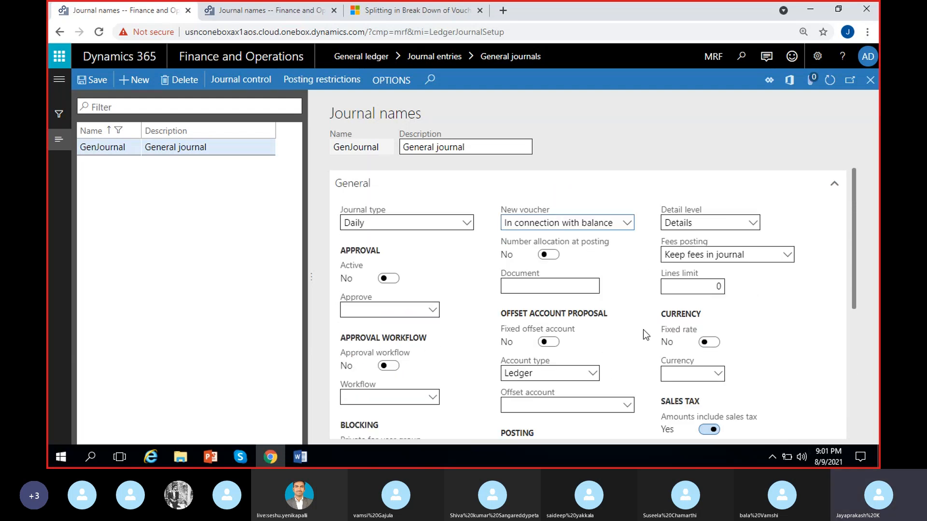
pyautogui.scroll(-1, 630, 361)
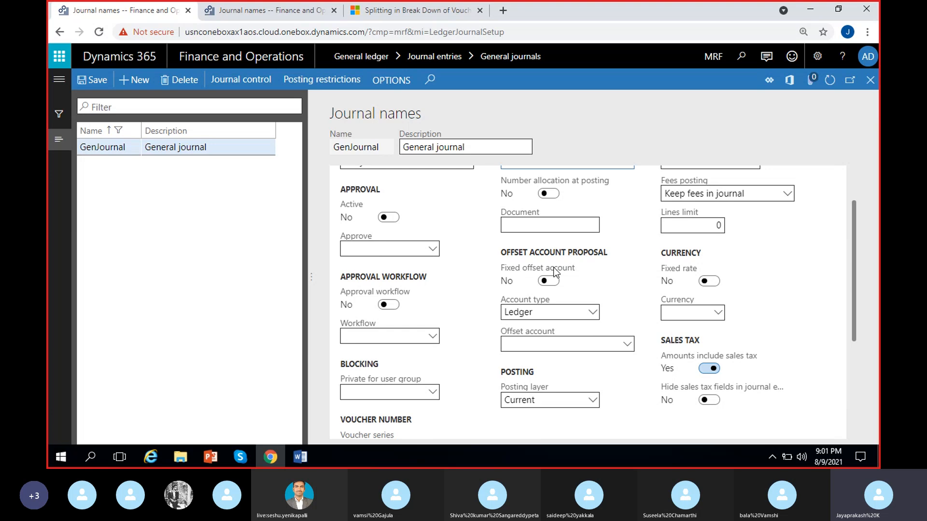
pyautogui.scroll(1, 552, 265)
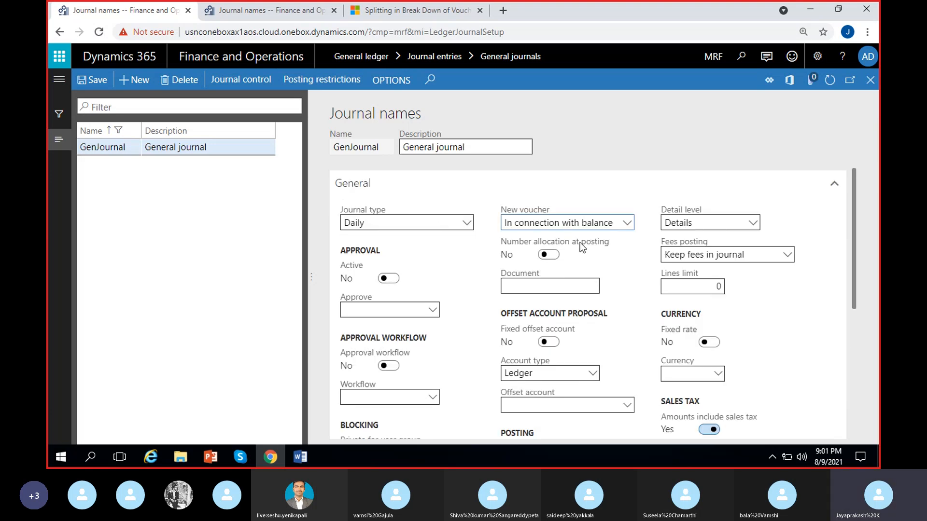
pyautogui.click(549, 255)
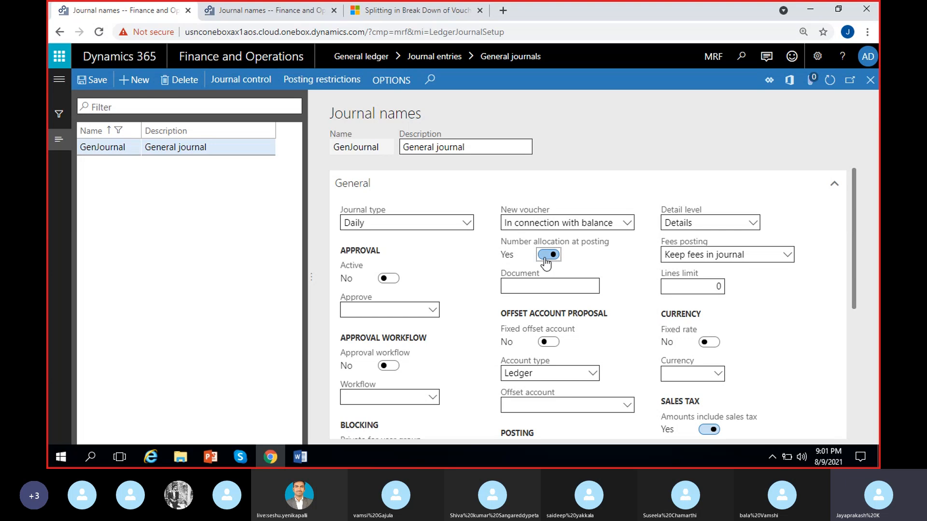
pyautogui.click(545, 257)
pyautogui.click(552, 256)
pyautogui.click(870, 80)
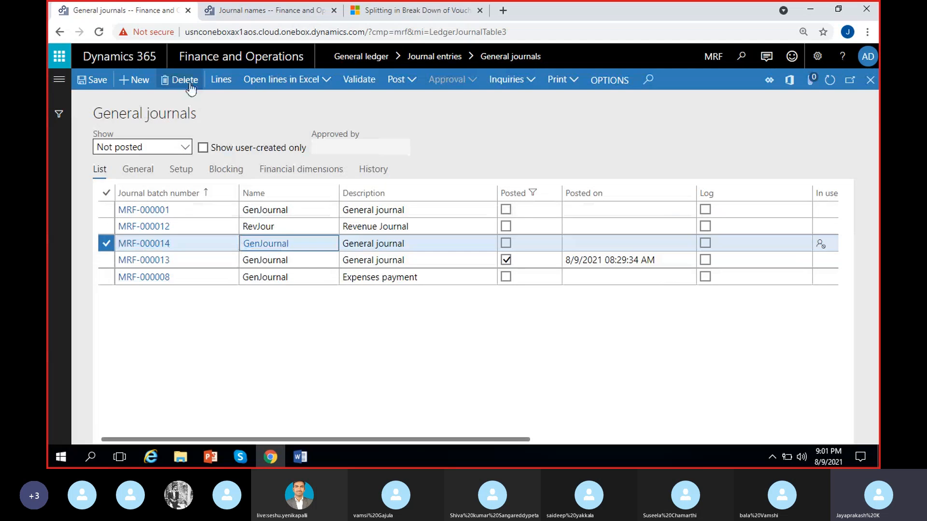
# - Create a general journal with the journal name GenJournal and check the Voucher field on its first line
pyautogui.click(134, 93)
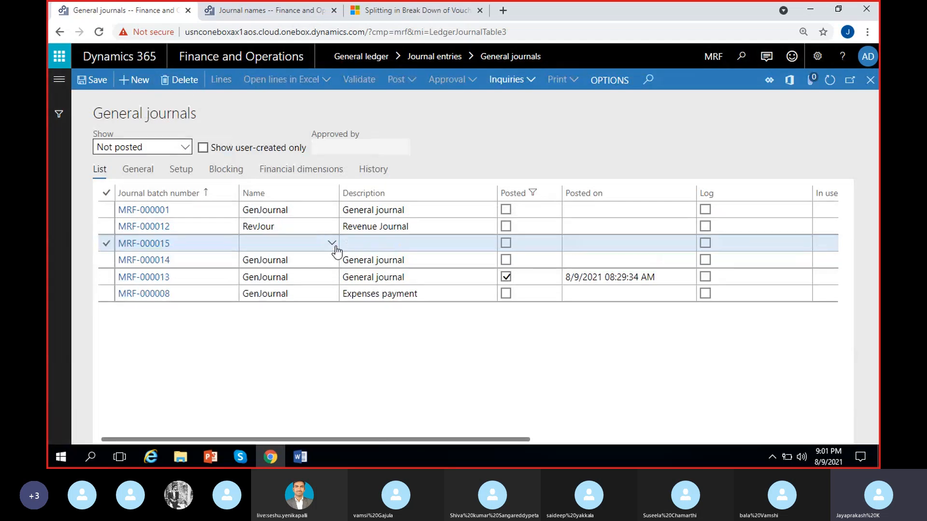
pyautogui.click(332, 245)
pyautogui.click(282, 275)
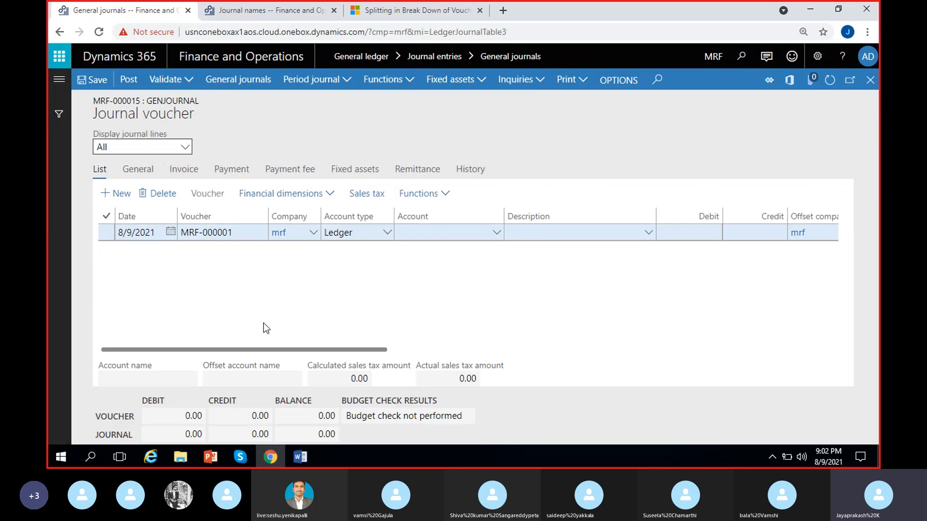
pyautogui.click(182, 232)
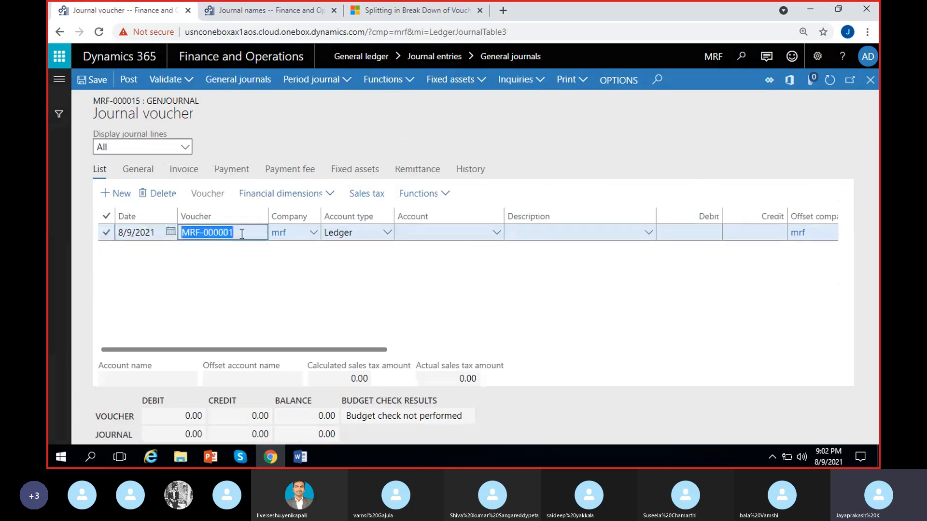
pyautogui.moveTo(239, 234); pyautogui.dragTo(169, 239)
# - Set the journal line's account to 100000 Cash with a debit of 200.00
pyautogui.click(456, 231)
pyautogui.click(493, 236)
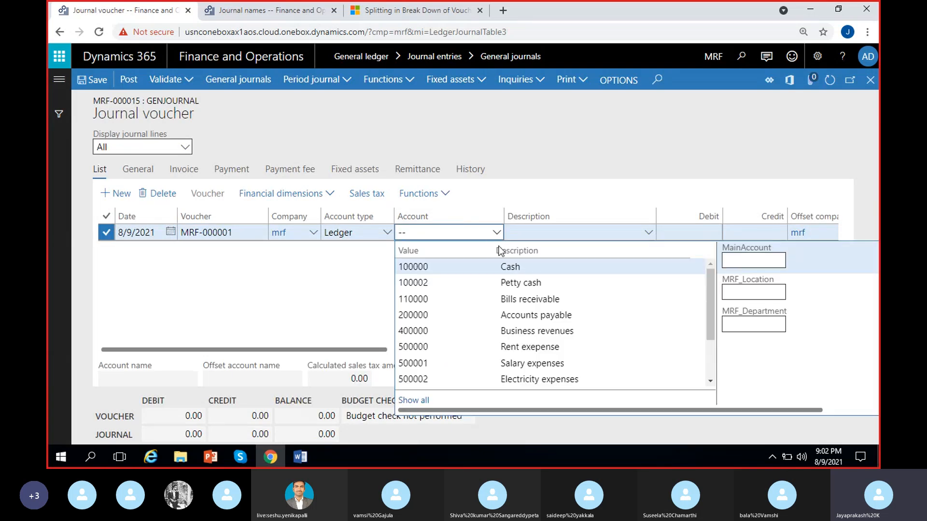
pyautogui.click(484, 266)
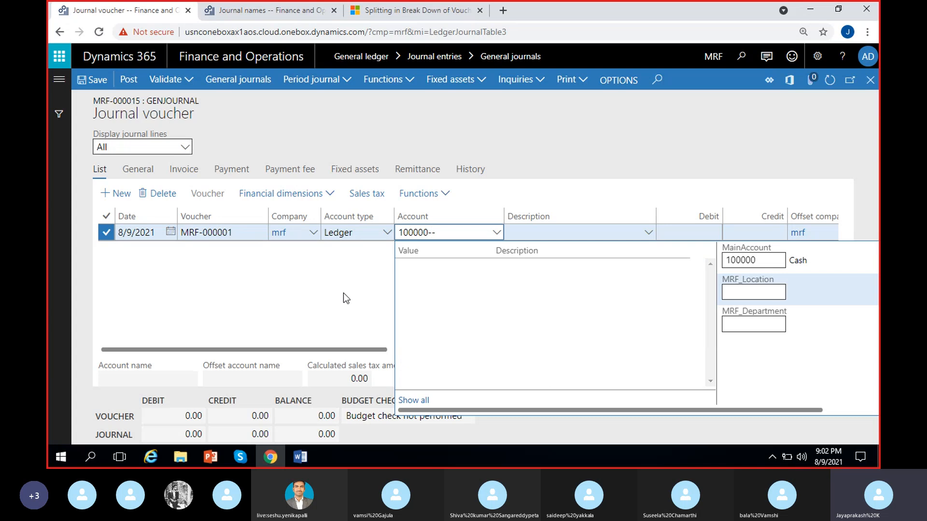
pyautogui.moveTo(344, 349); pyautogui.dragTo(416, 349)
pyautogui.click(515, 236)
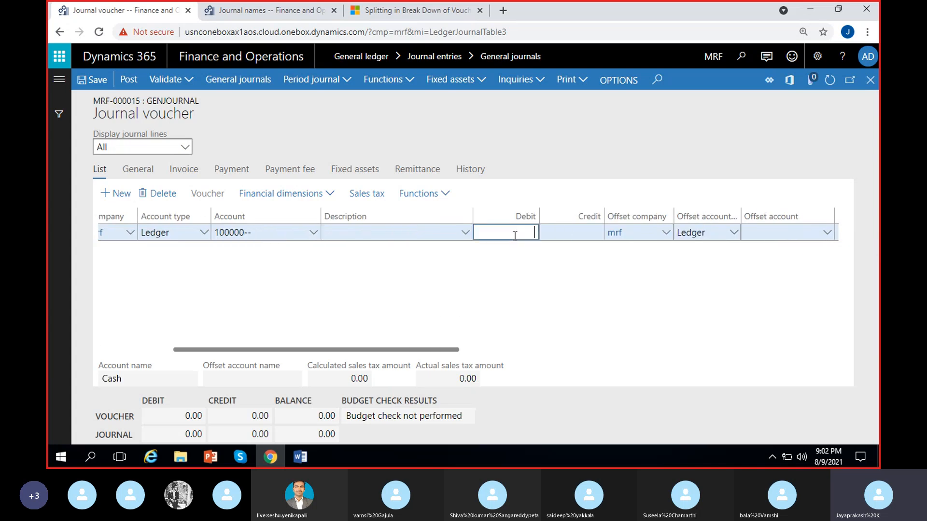
pyautogui.write('200.00')
# - Set the line's offset account to 400000 and post the journal
pyautogui.hscroll(1, 719, 256)
pyautogui.click(735, 236)
pyautogui.write('r')
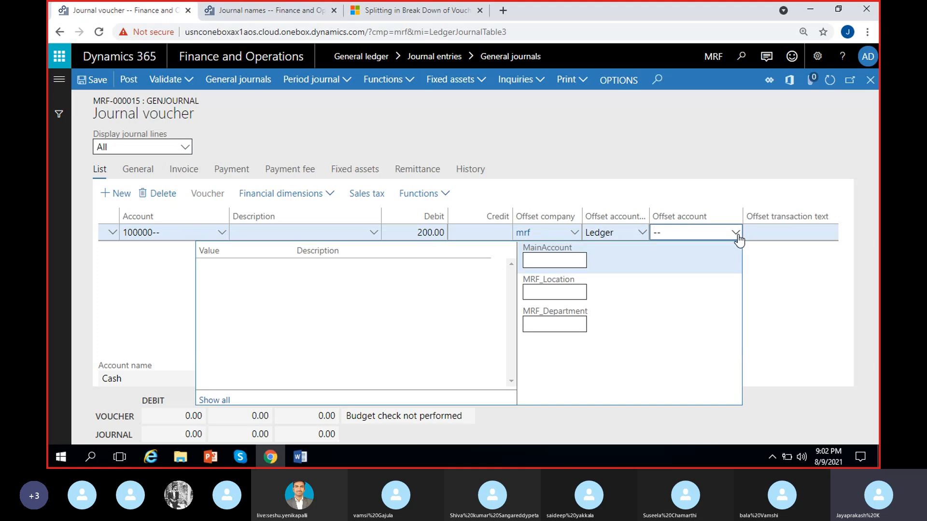
pyautogui.write('ev')
pyautogui.press('BackSpace')
pyautogui.press('BackSpace')
pyautogui.press('BackSpace')
pyautogui.write('4')
pyautogui.click(324, 268)
pyautogui.click(804, 314)
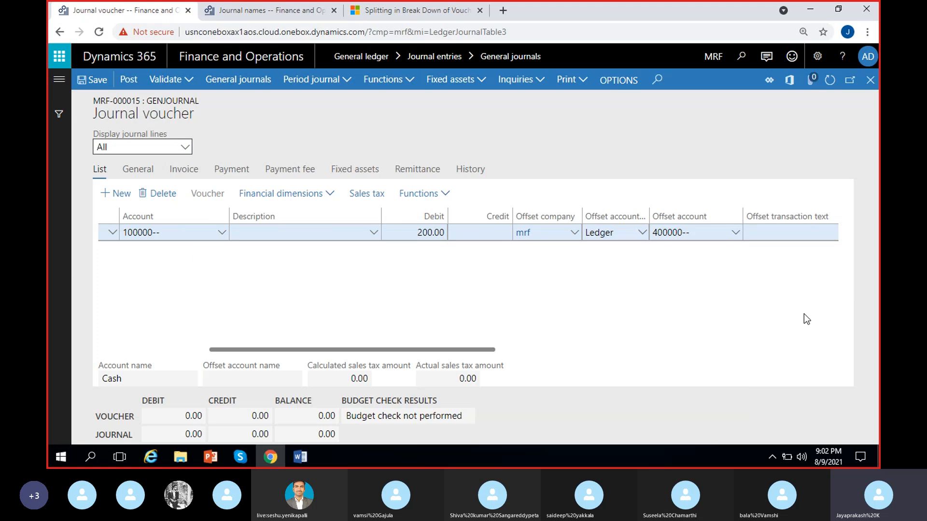
pyautogui.click(129, 84)
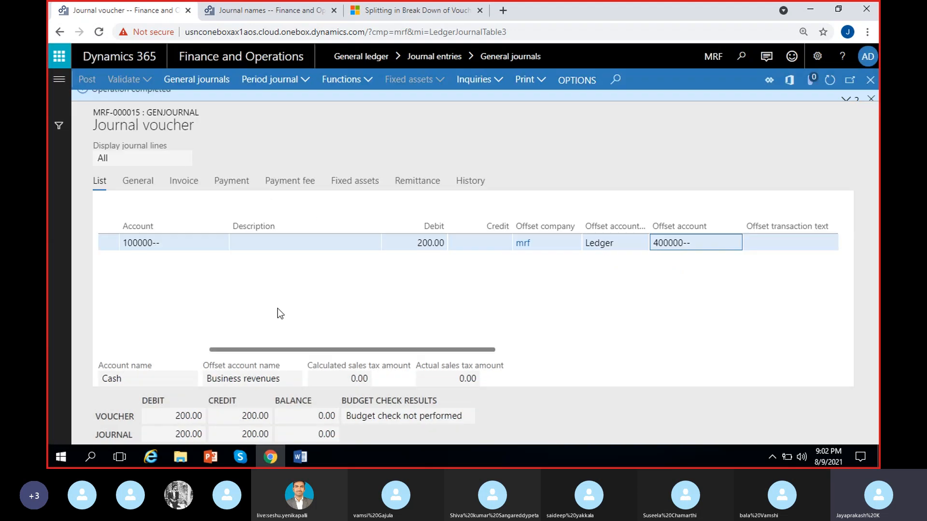
# - Examine the posted line's voucher number and its voucher transactions, and return to the general journals list
pyautogui.click(183, 251)
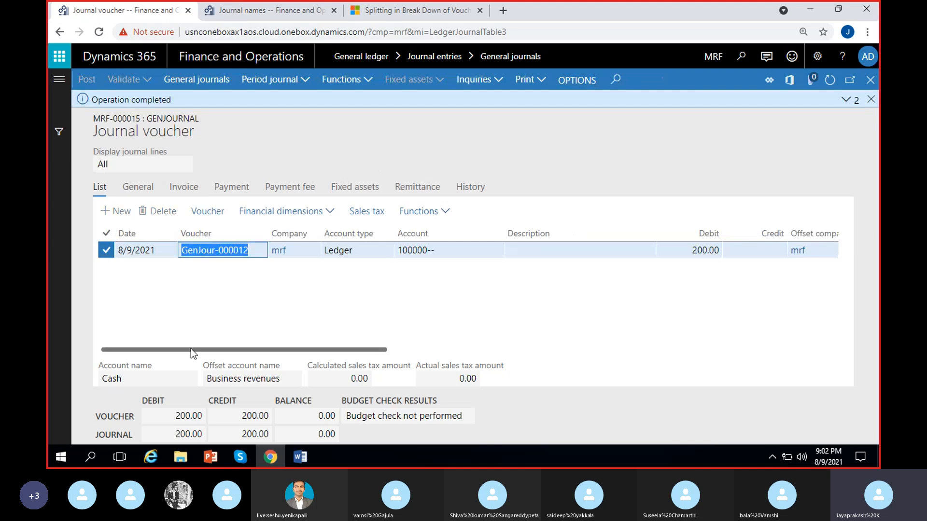
pyautogui.click(870, 100)
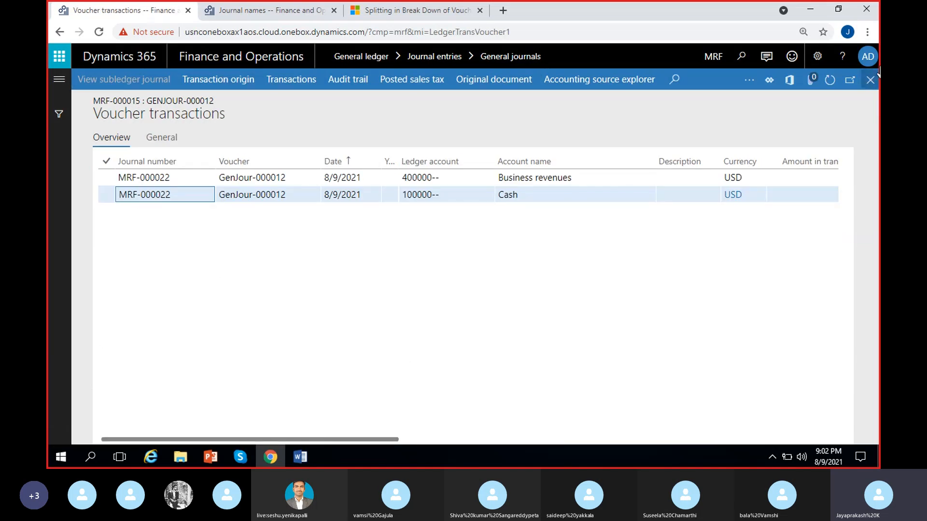
pyautogui.click(869, 81)
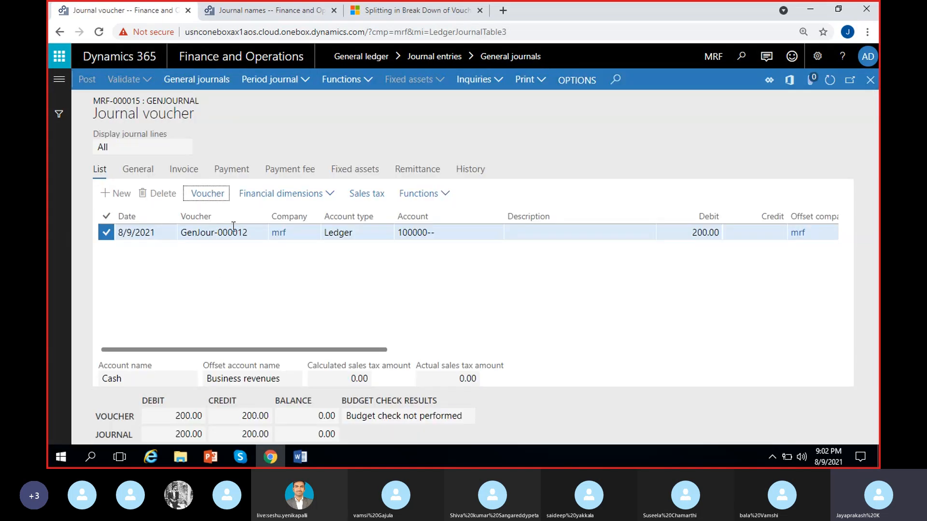
pyautogui.click(207, 193)
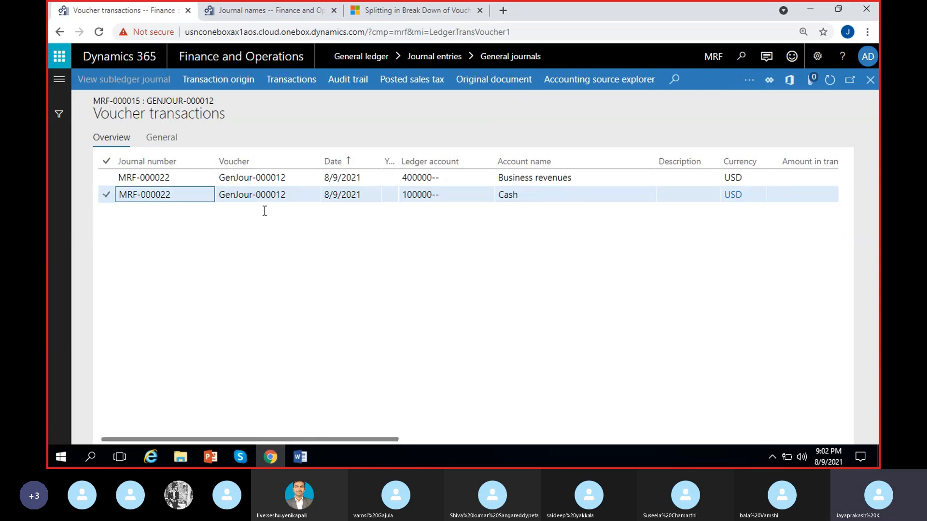
pyautogui.click(869, 81)
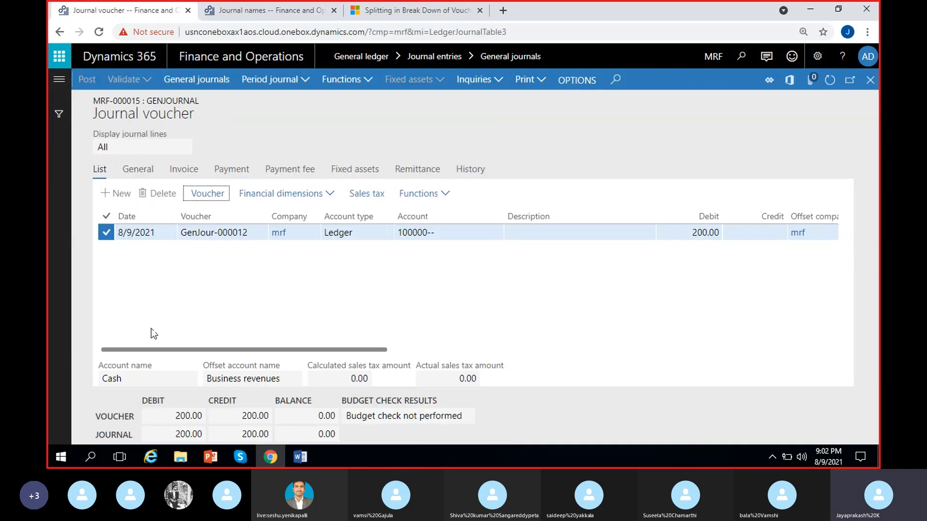
pyautogui.click(869, 80)
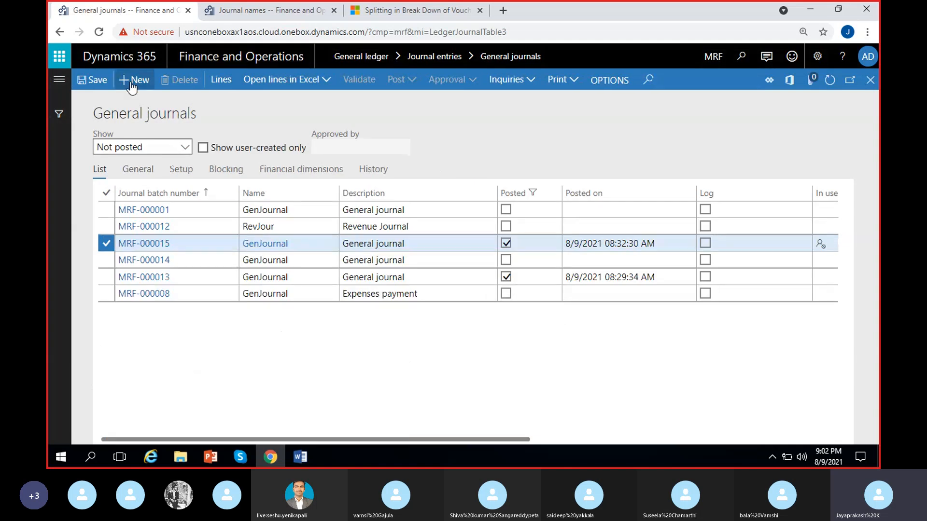
# - Create another general journal with the journal name GenJournal and open its lines
pyautogui.click(131, 82)
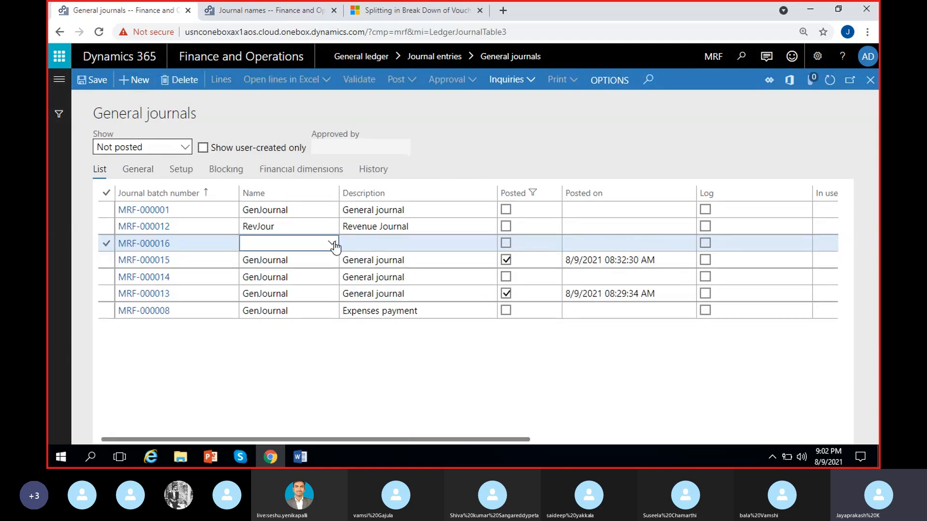
pyautogui.click(332, 244)
pyautogui.click(268, 276)
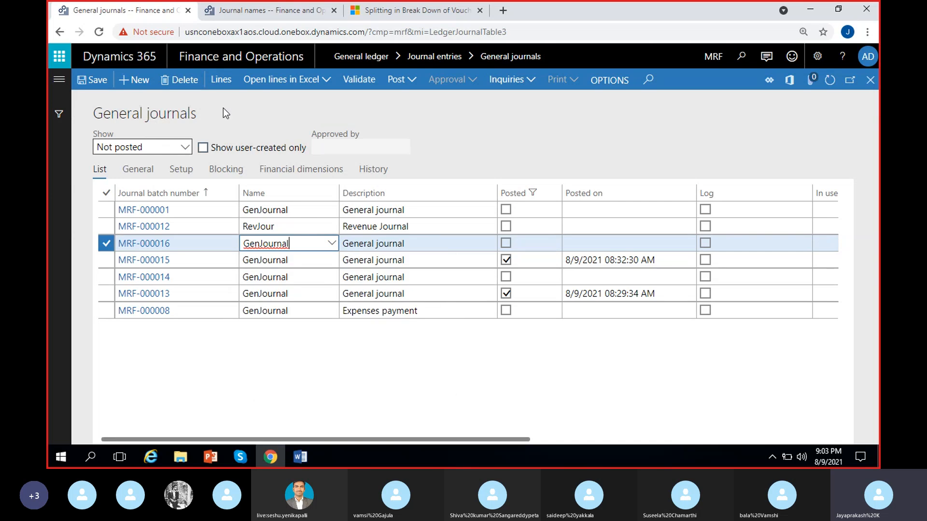
pyautogui.click(221, 80)
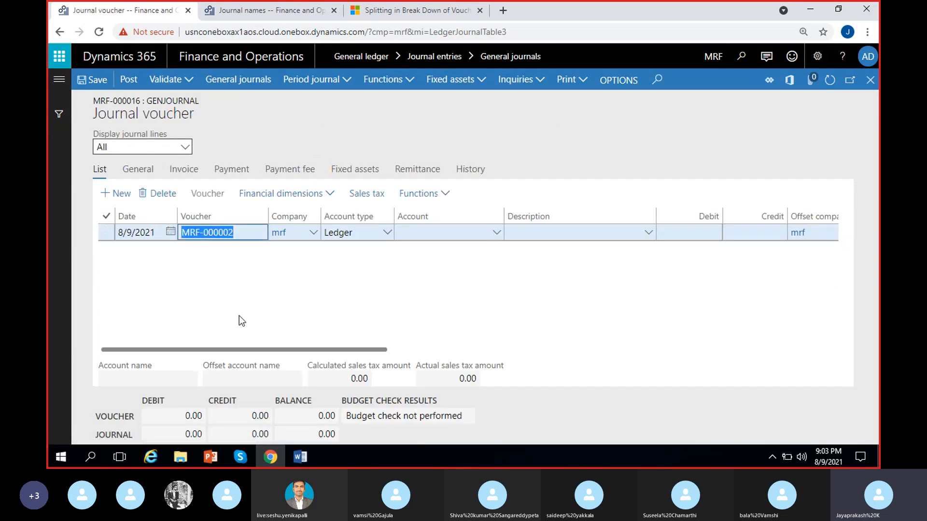
# - Check the new line's Voucher field, reopen the journal lines to compare it, and return to the general journals list
pyautogui.click(239, 315)
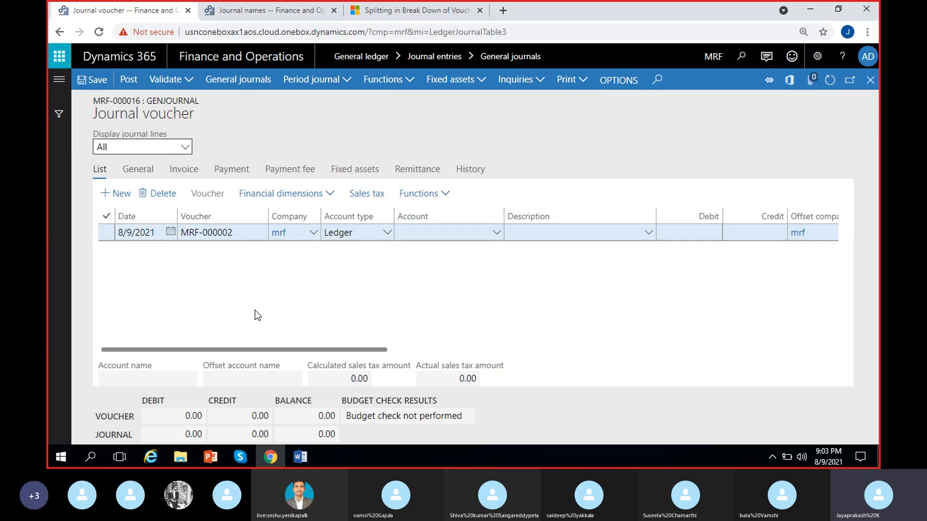
pyautogui.click(241, 232)
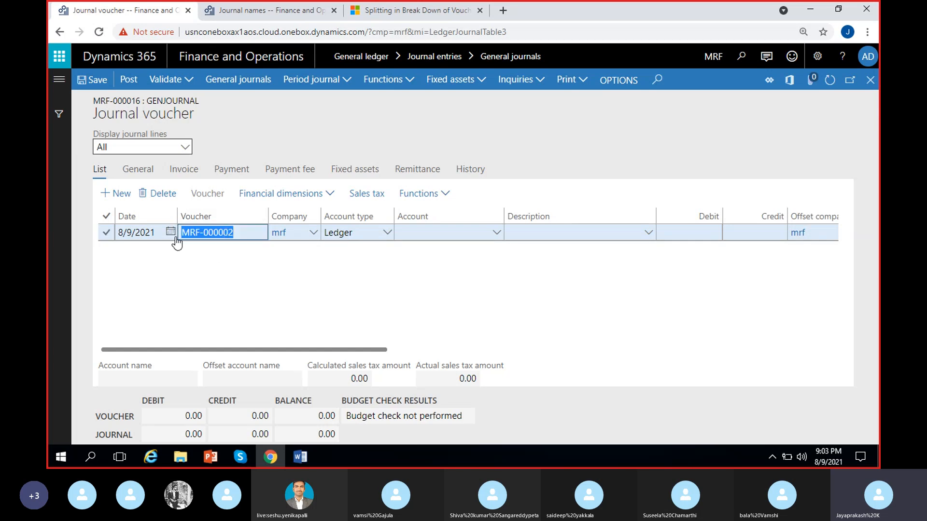
pyautogui.click(271, 291)
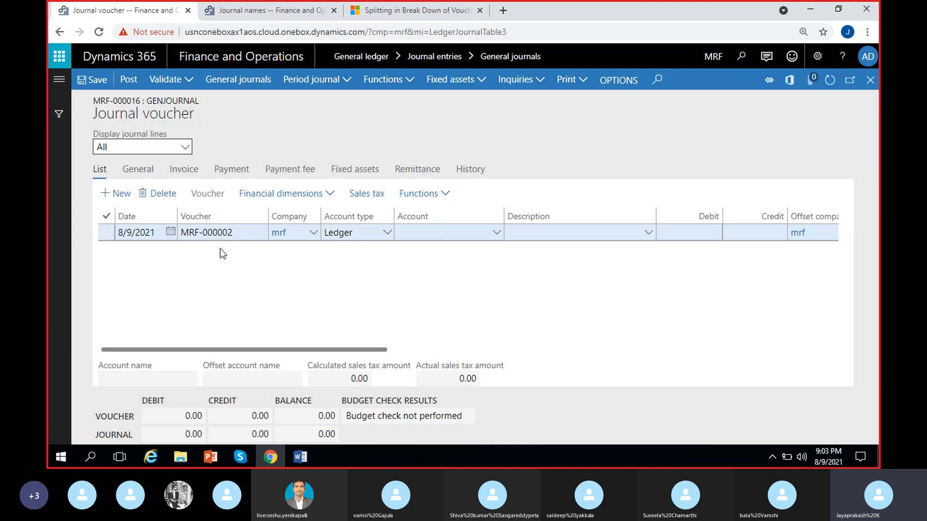
pyautogui.click(242, 233)
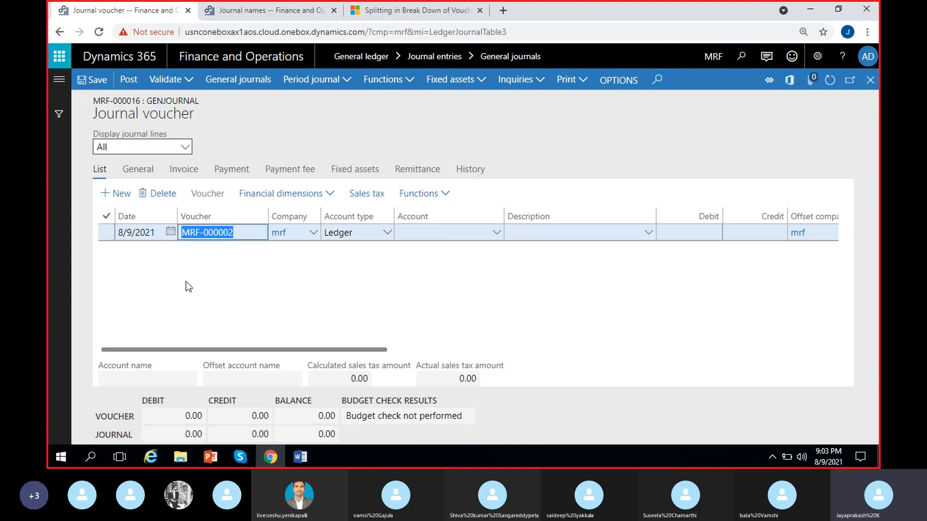
pyautogui.click(237, 302)
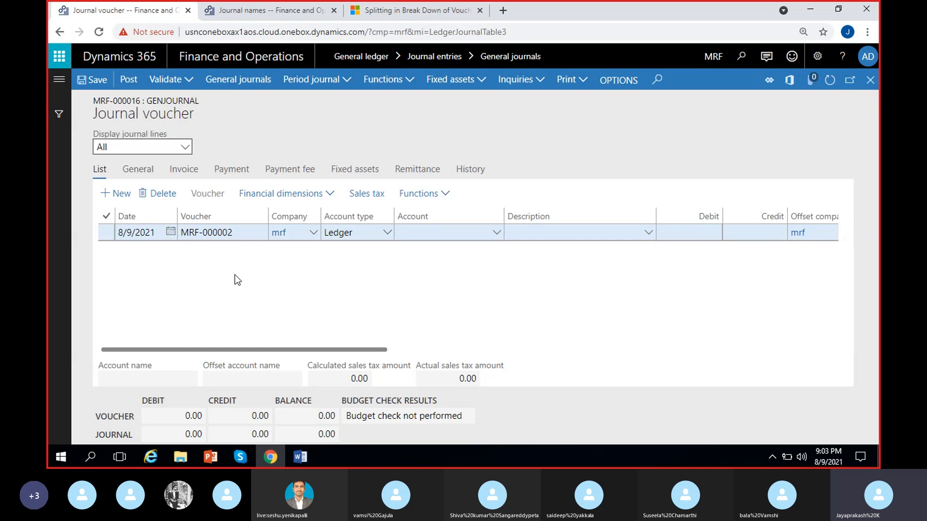
pyautogui.click(871, 79)
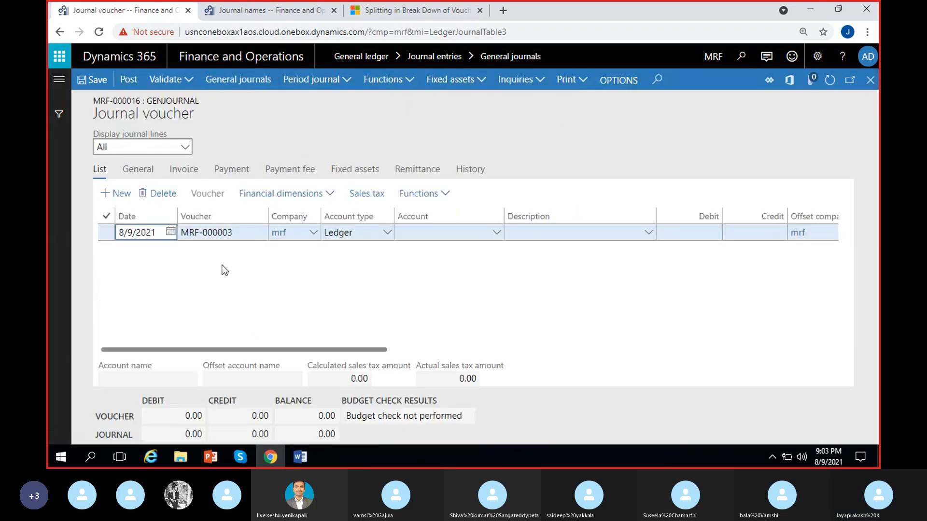
pyautogui.click(871, 79)
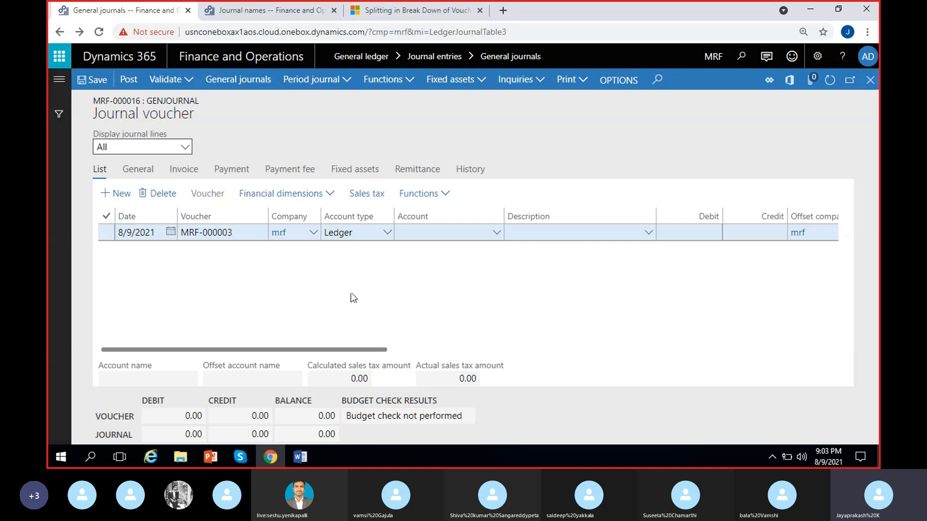
# - Turn off Number allocation at posting for journal name GenJournal and review its Document field
pyautogui.click(266, 246)
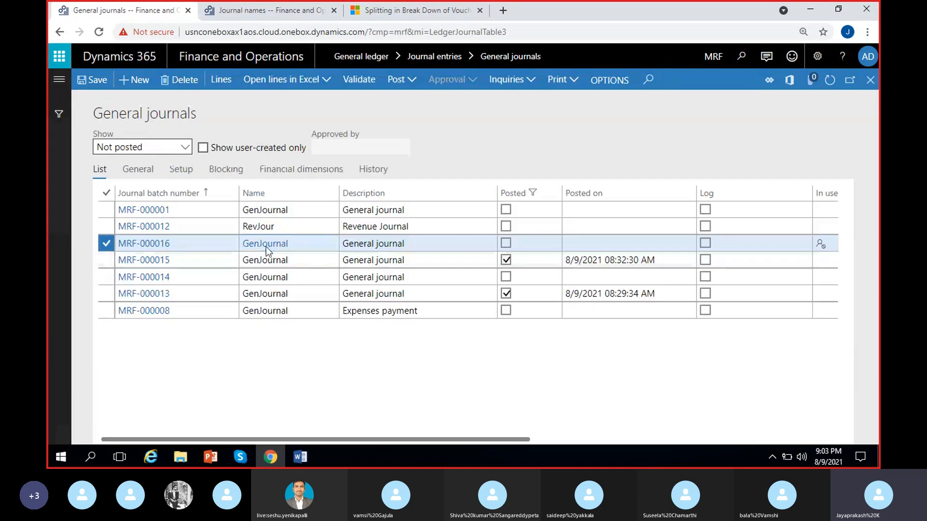
pyautogui.click(549, 255)
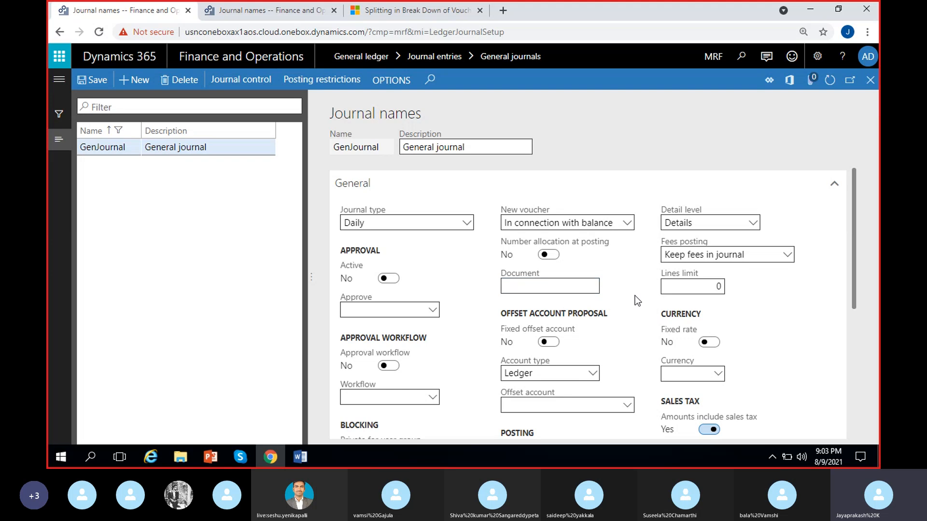
pyautogui.click(583, 284)
pyautogui.click(612, 306)
pyautogui.click(582, 287)
pyautogui.click(591, 274)
pyautogui.scroll(-1, 637, 306)
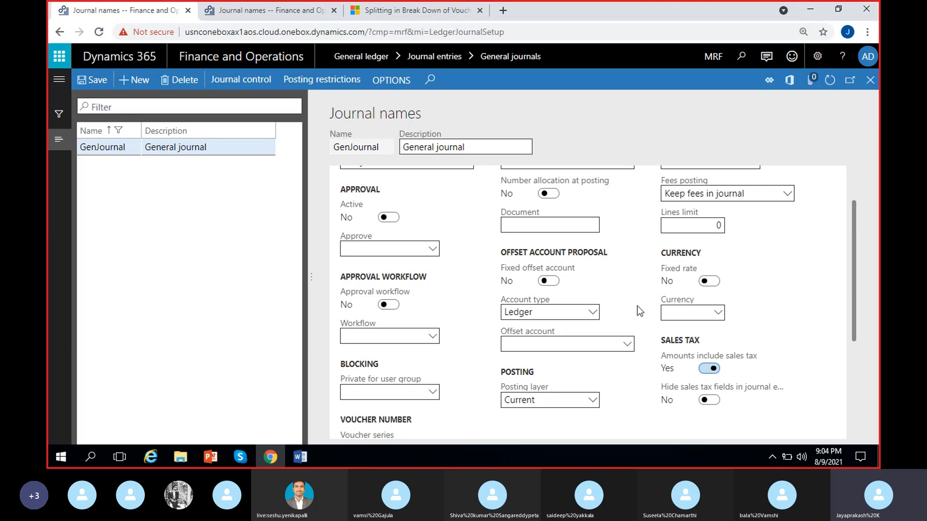
# - Turn on Fixed offset account for journal name GenJournal and set its offset account to 100000
pyautogui.click(548, 281)
pyautogui.click(627, 344)
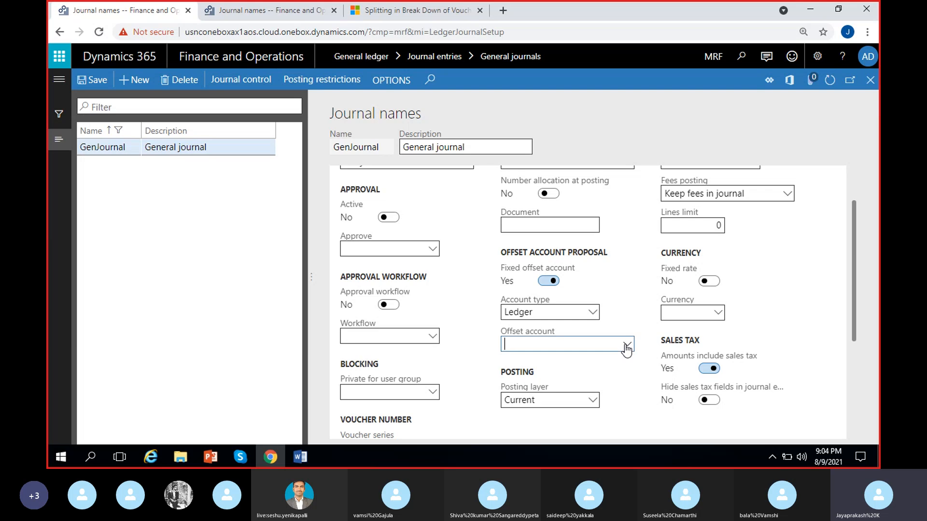
pyautogui.click(268, 198)
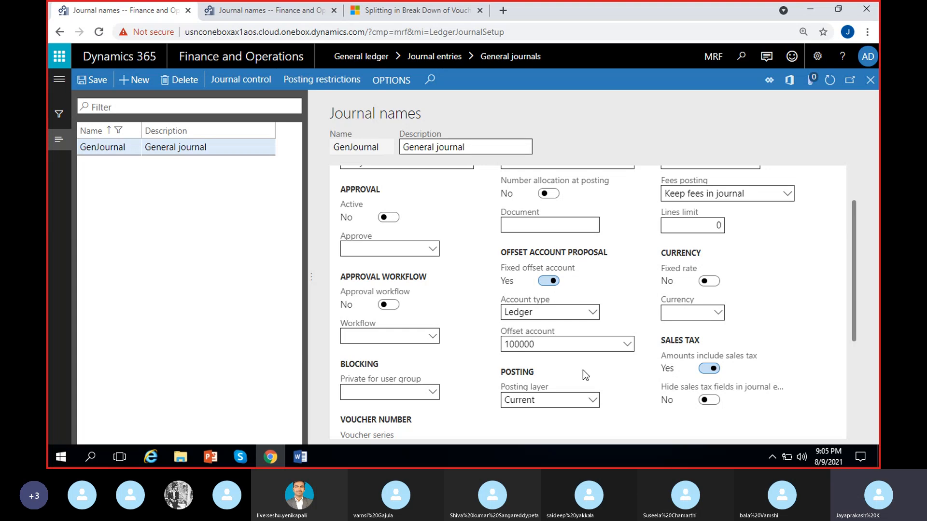
# - Clear the offset account of GenJournal and turn Fixed offset account back off
pyautogui.doubleClick(558, 343)
pyautogui.press('BackSpace')
pyautogui.click(612, 371)
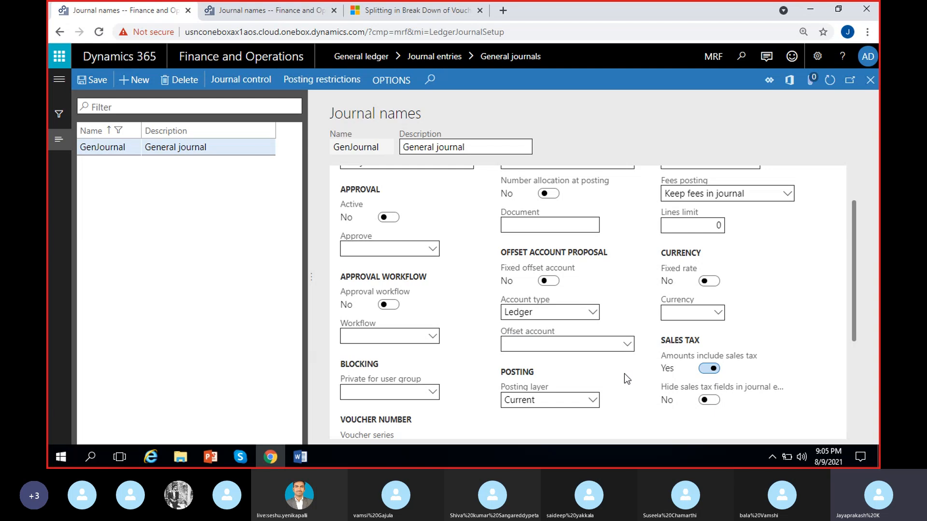
# - Review the Posting layer options for GenJournal and keep Current selected
pyautogui.scroll(1, 636, 403)
pyautogui.scroll(-1, 635, 403)
pyautogui.click(591, 400)
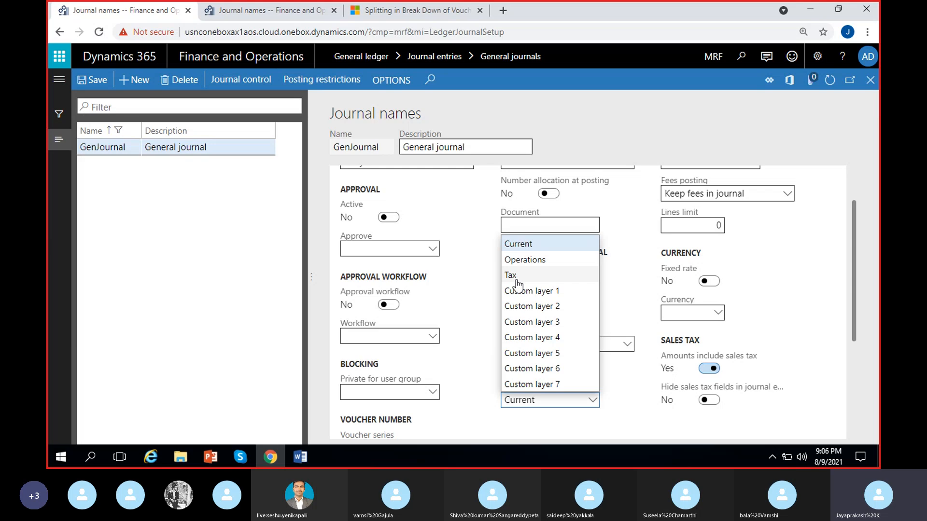
pyautogui.click(554, 243)
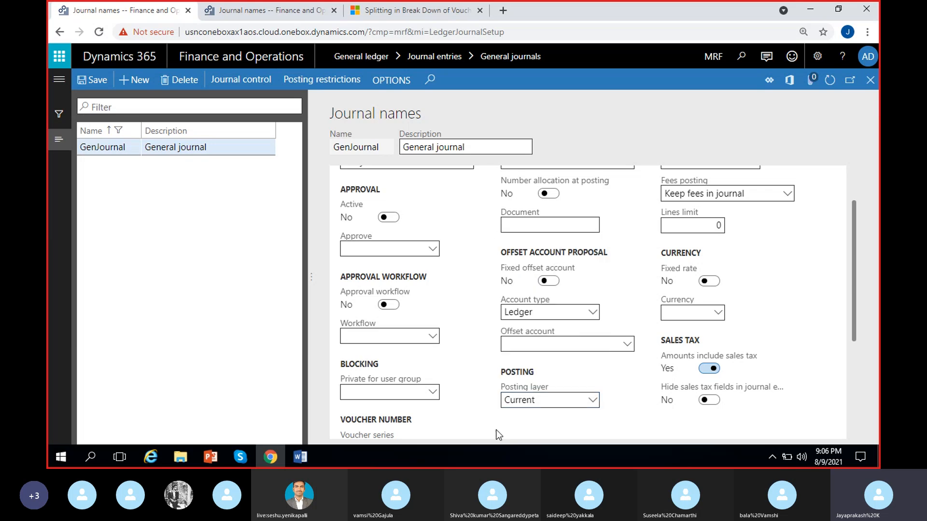
pyautogui.click(593, 400)
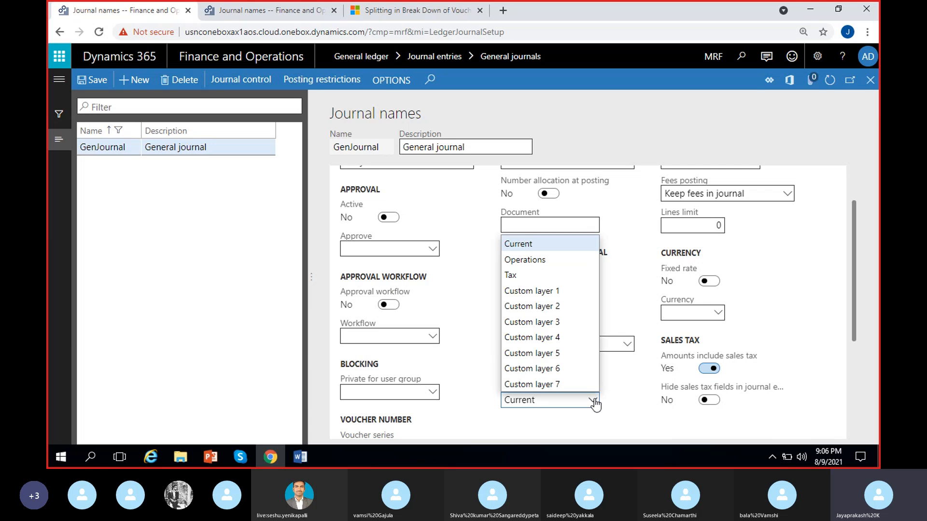
pyautogui.click(560, 249)
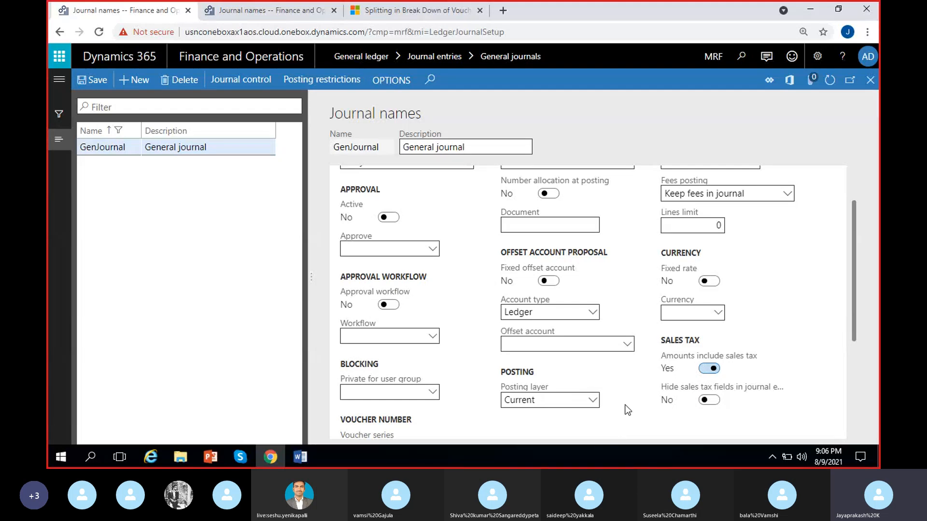
# - Review the Detail level and Fees posting options, keeping Details and Keep fees in journal selected
pyautogui.scroll(1, 627, 410)
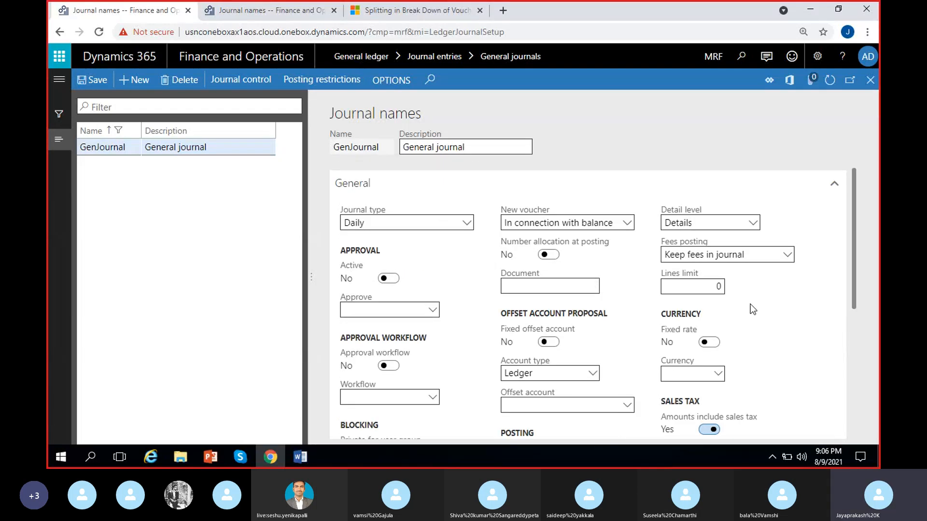
pyautogui.click(752, 223)
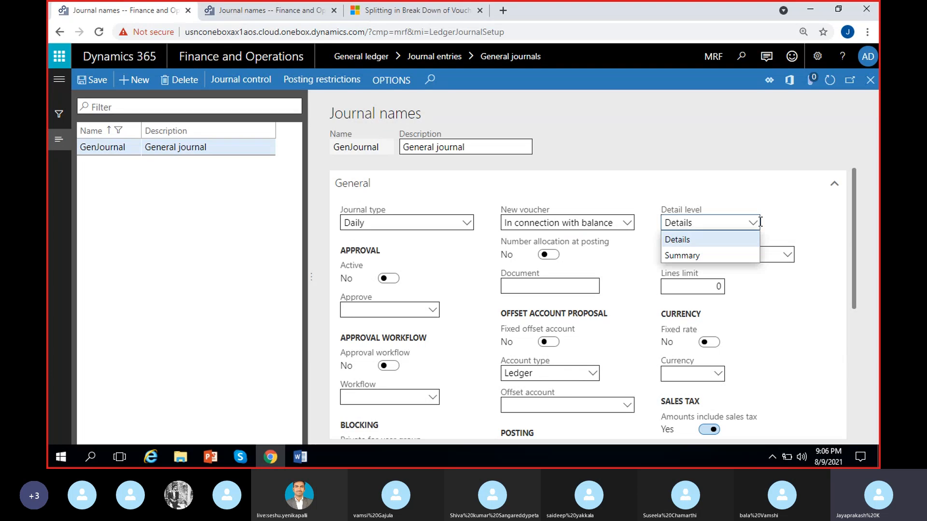
pyautogui.click(728, 245)
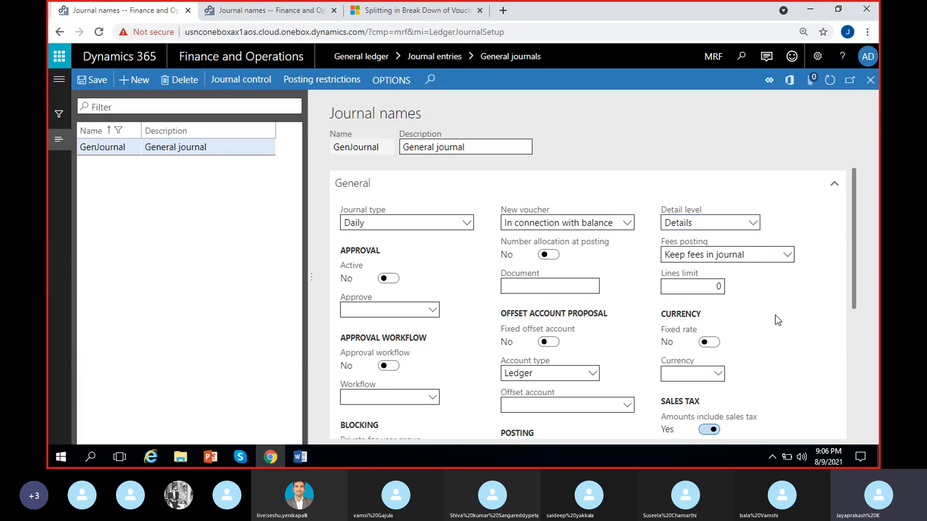
pyautogui.click(787, 254)
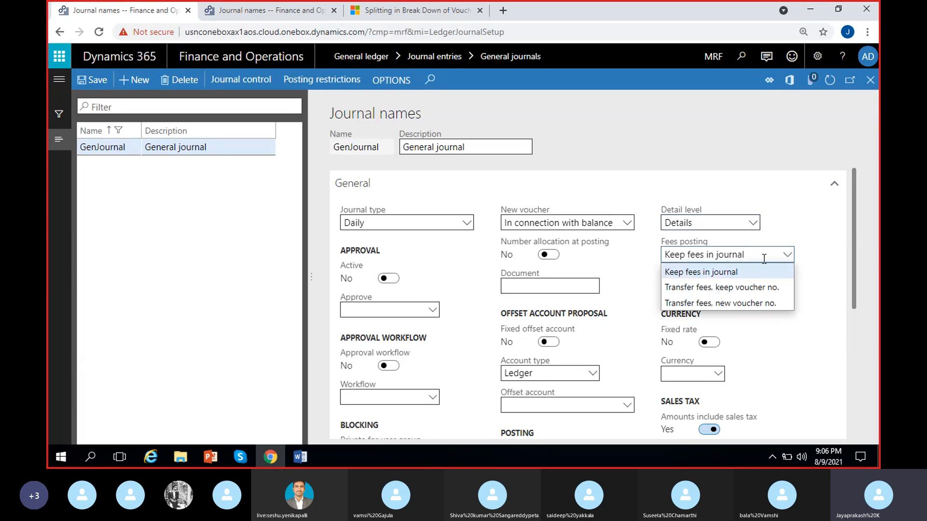
pyautogui.click(742, 273)
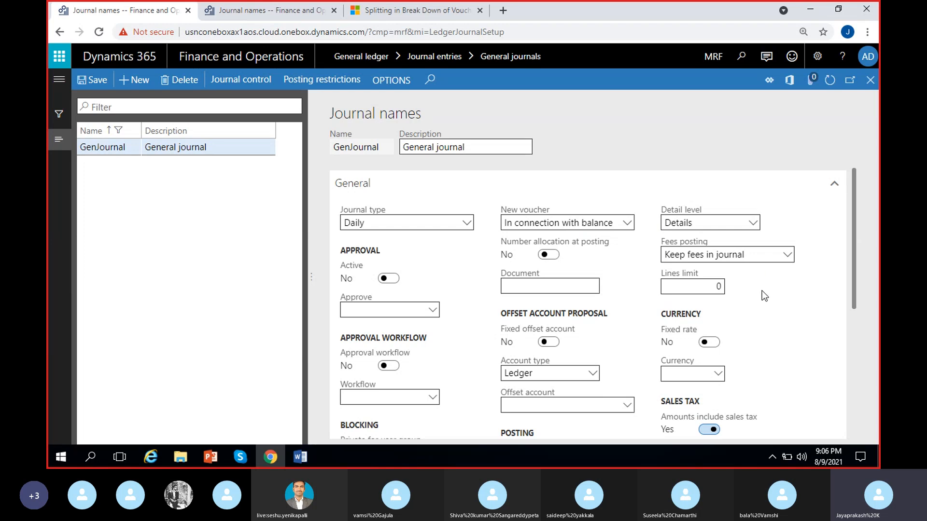
pyautogui.scroll(-2, 762, 291)
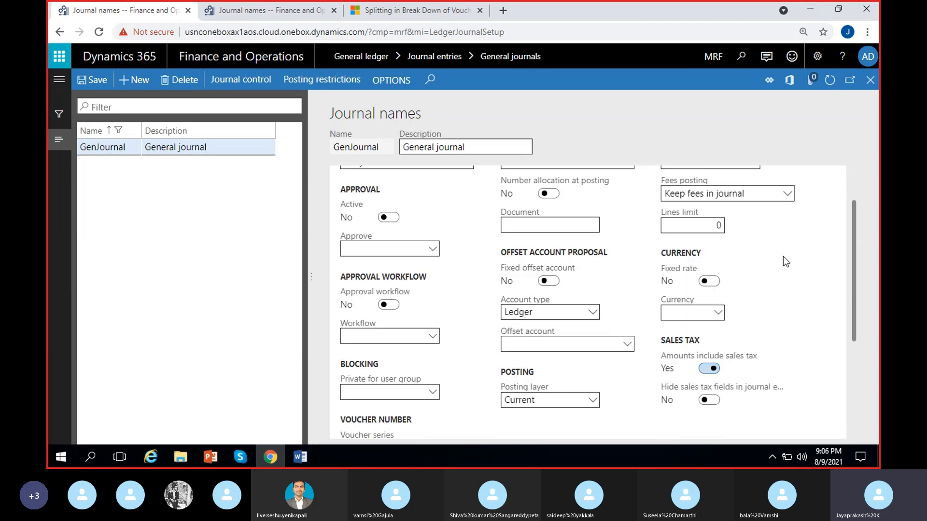
pyautogui.click(782, 192)
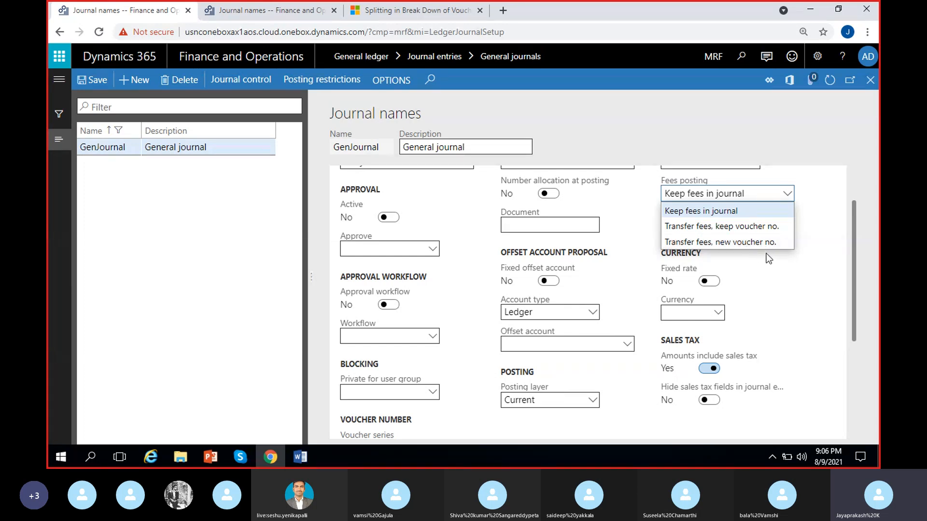
pyautogui.click(769, 273)
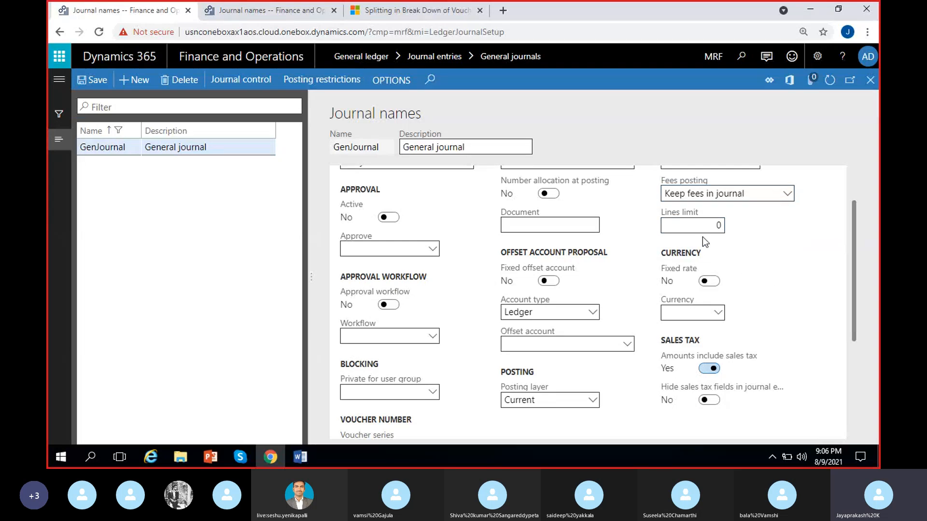
pyautogui.scroll(2, 722, 285)
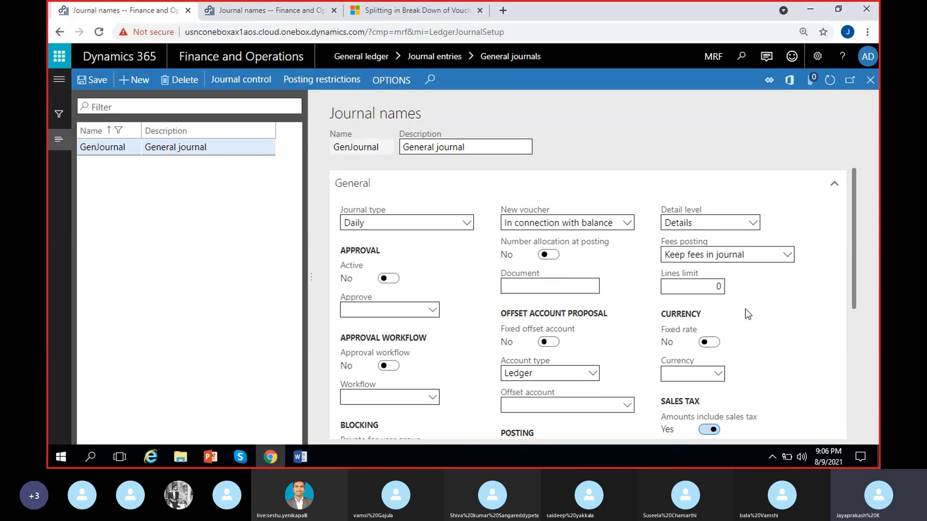
# - Try the currency Fixed rate option on and off for GenJournal and check its Currency field
pyautogui.scroll(-1, 771, 332)
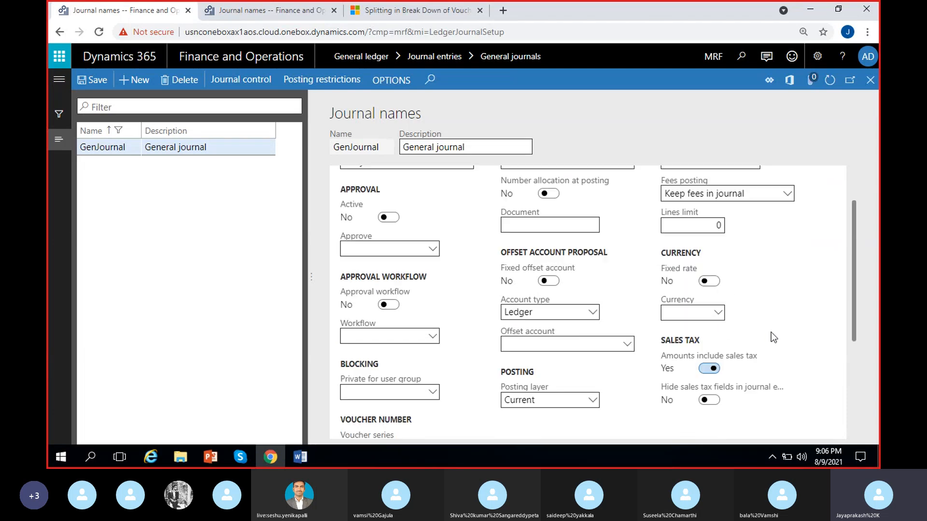
pyautogui.click(713, 283)
pyautogui.click(712, 284)
pyautogui.click(719, 314)
pyautogui.click(718, 314)
pyautogui.click(766, 316)
pyautogui.click(709, 284)
pyautogui.scroll(-2, 753, 328)
pyautogui.scroll(2, 754, 328)
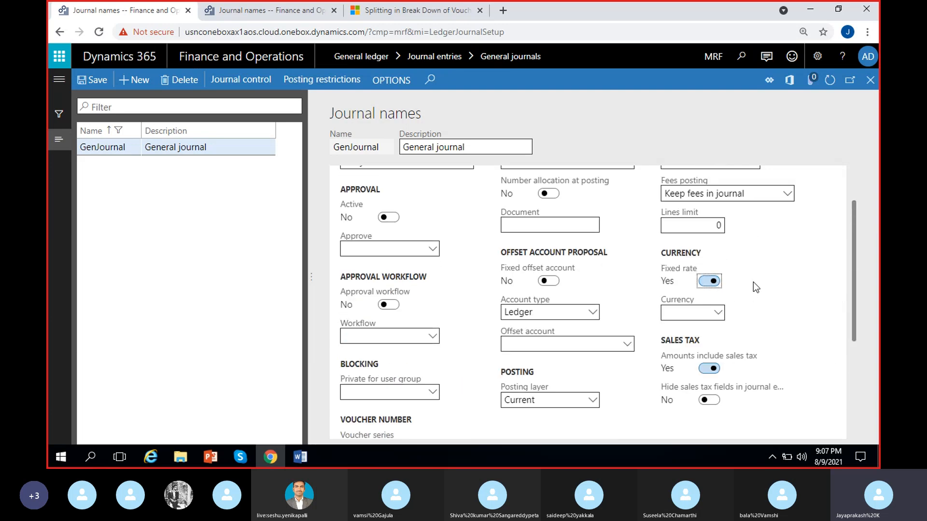
pyautogui.click(706, 283)
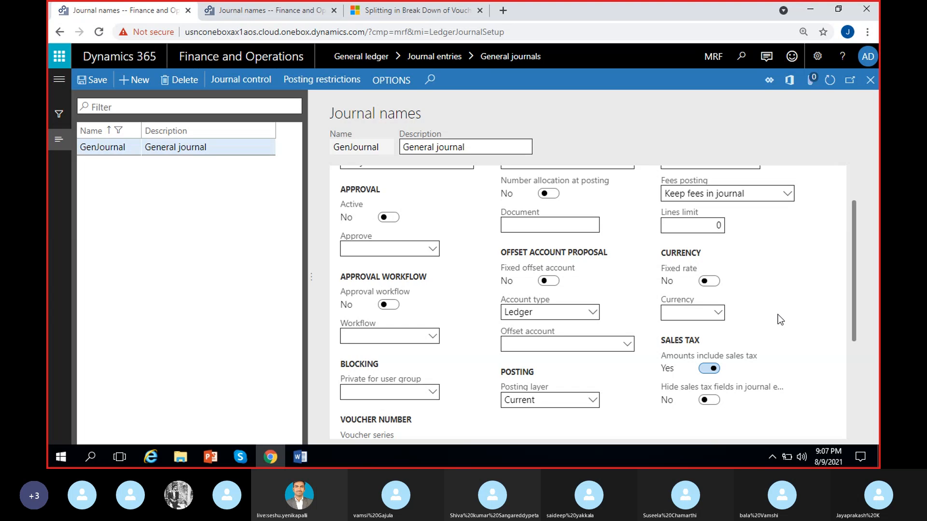
# - Turn off Amounts include sales tax for GenJournal and leave Hide sales tax fields in journal entry forms set to No
pyautogui.scroll(-1, 779, 319)
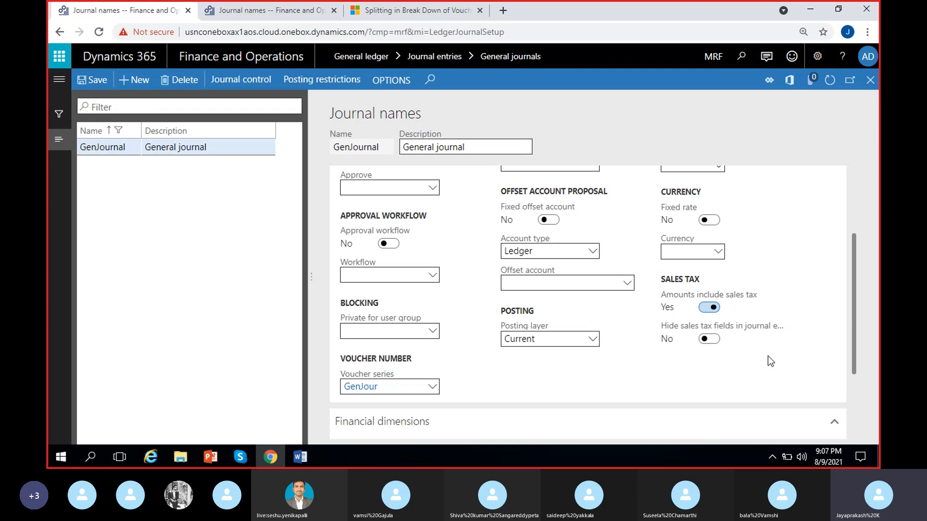
pyautogui.click(709, 307)
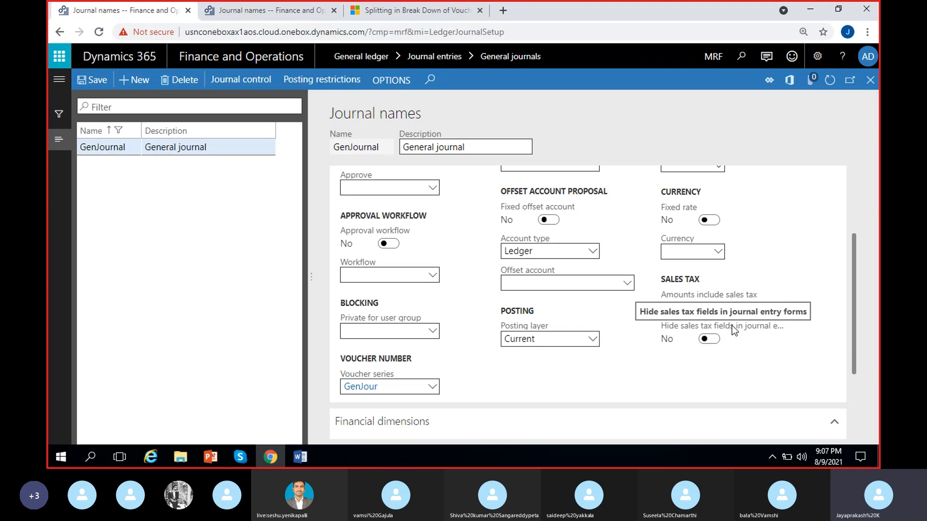
pyautogui.click(709, 339)
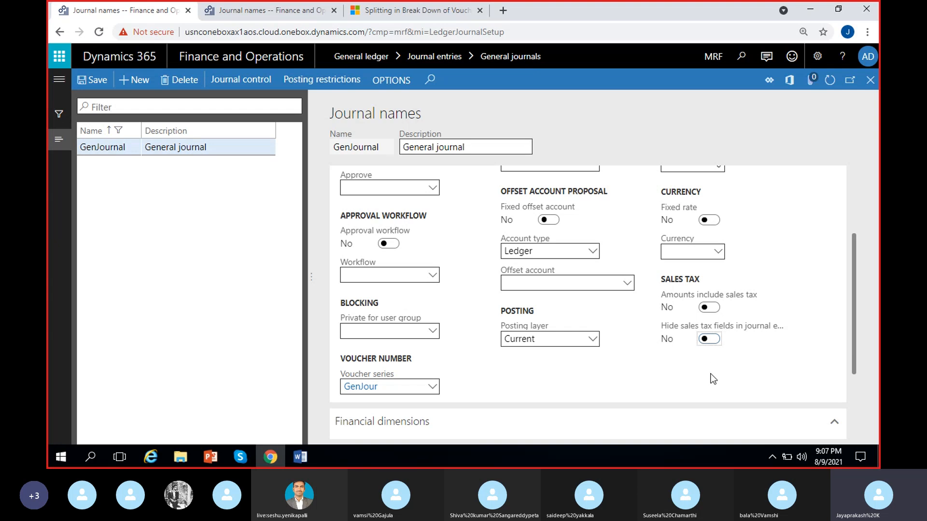
pyautogui.click(707, 341)
pyautogui.click(708, 340)
pyautogui.click(709, 341)
pyautogui.click(736, 348)
# - Try department 200 (Finance) as the default MRF_Department financial dimension and clear it again
pyautogui.scroll(-1, 703, 372)
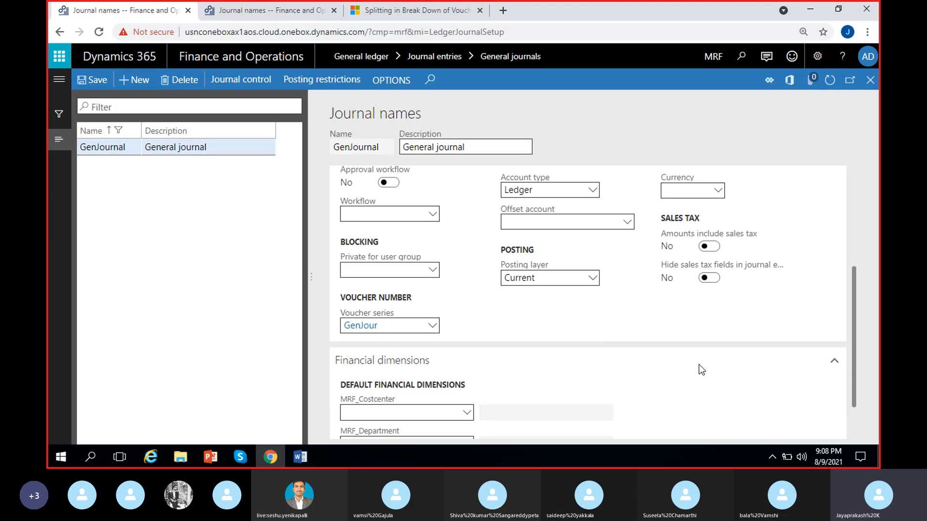
pyautogui.scroll(-1, 740, 330)
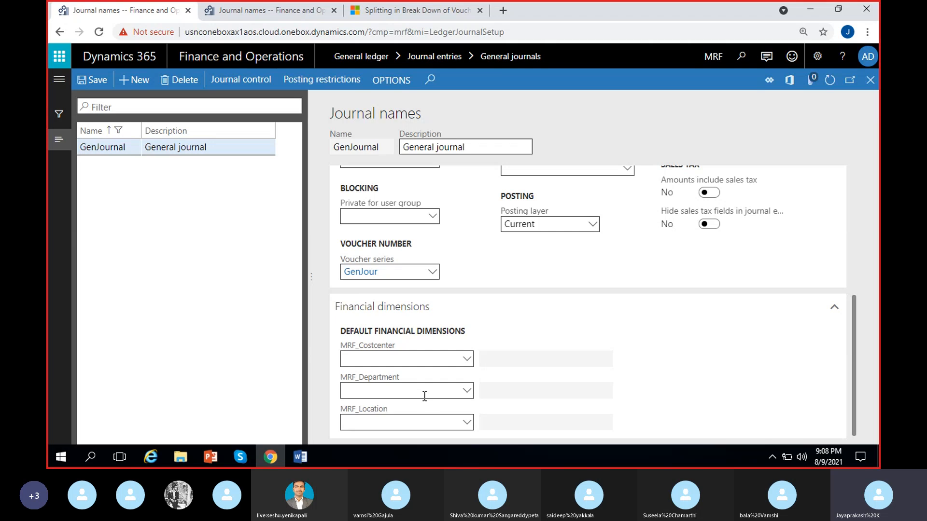
pyautogui.click(466, 392)
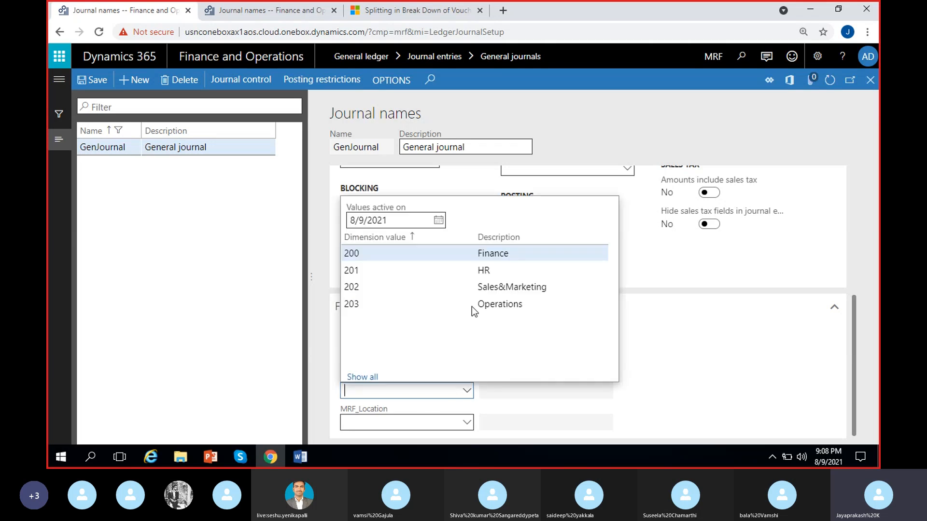
pyautogui.click(485, 254)
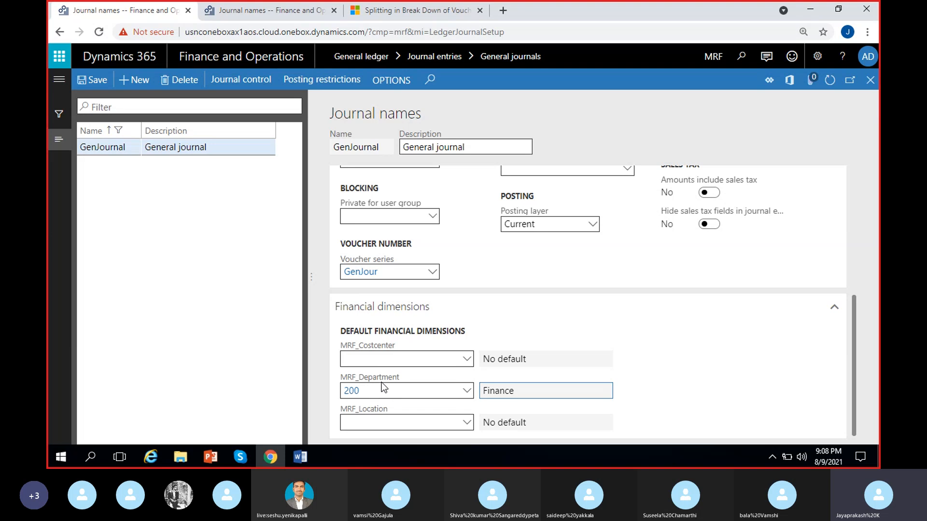
pyautogui.click(411, 391)
pyautogui.press('BackSpace')
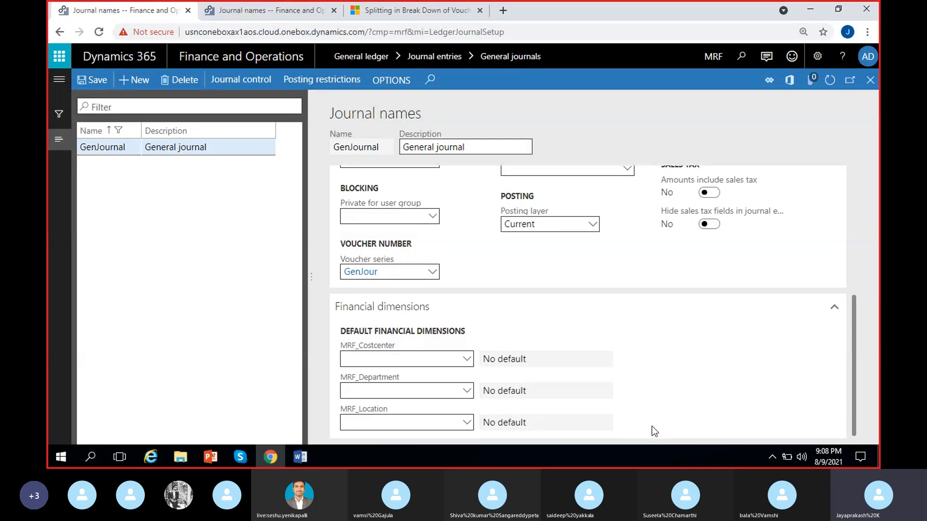
# - Switch to the Word course content document, check the topics around Periodic journals and Accrual schemes, and return to the journal names page
pyautogui.scroll(10, 651, 427)
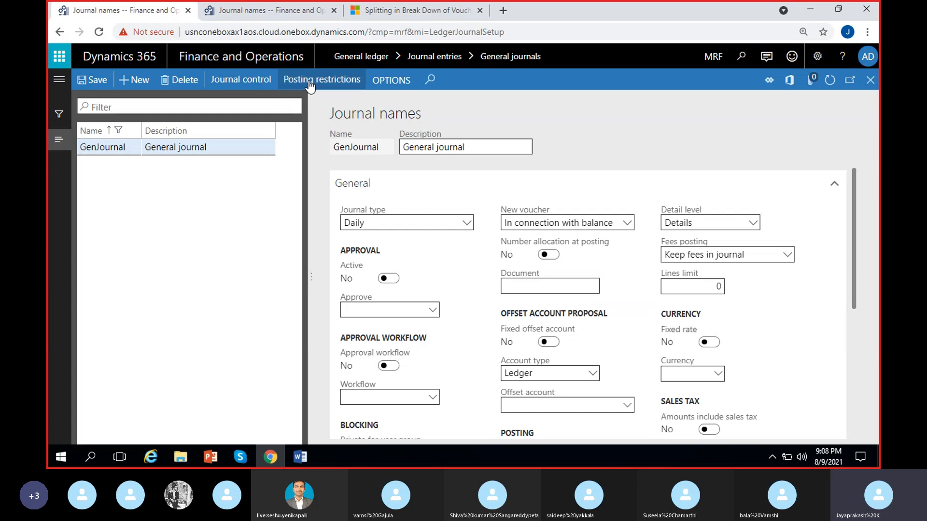
pyautogui.click(299, 459)
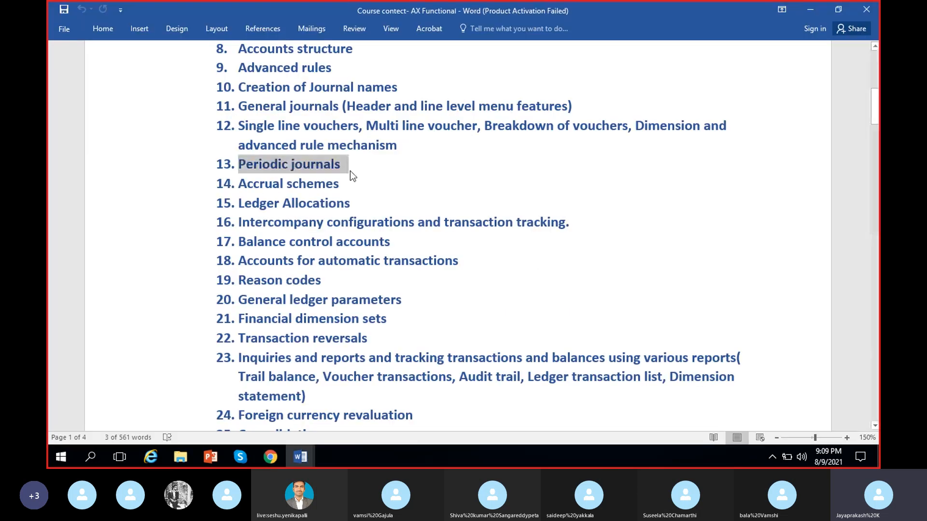
pyautogui.click(352, 165)
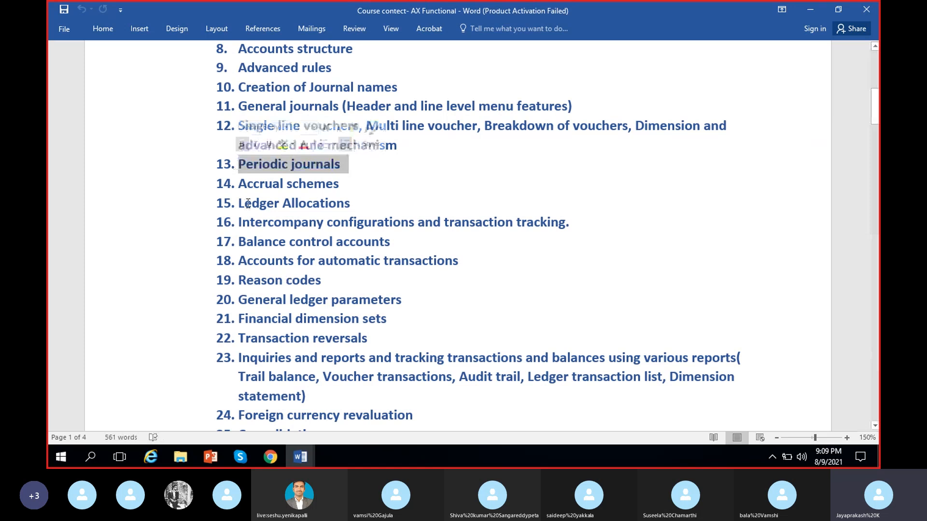
pyautogui.click(333, 172)
pyautogui.press('Down')
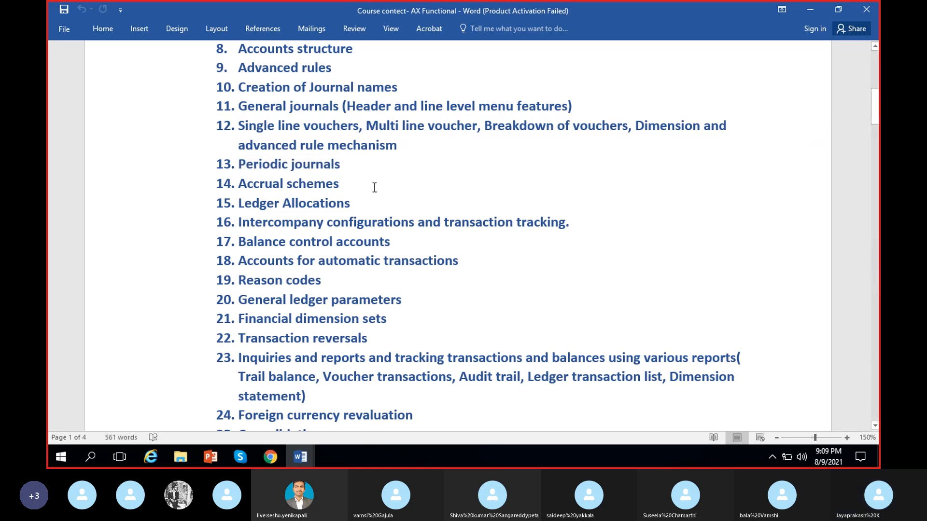
pyautogui.click(803, 10)
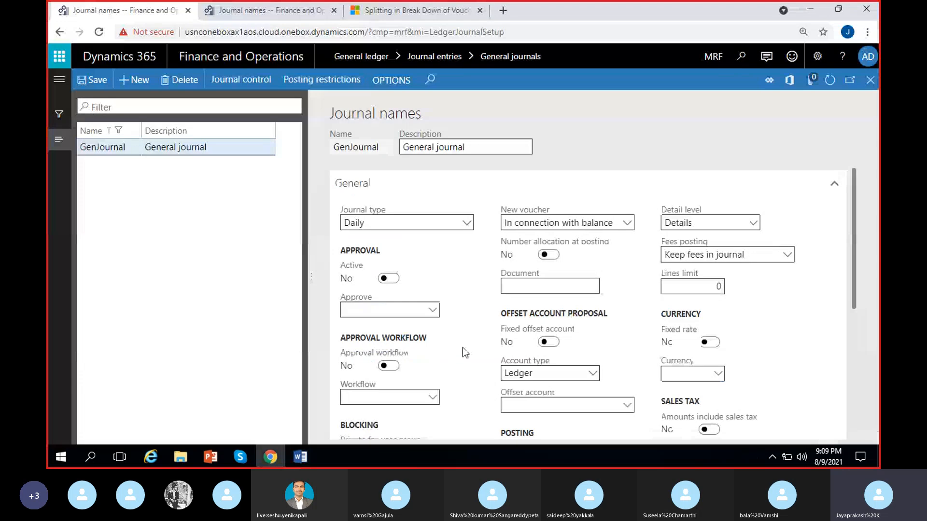
pyautogui.scroll(-3, 575, 324)
pyautogui.scroll(1, 574, 323)
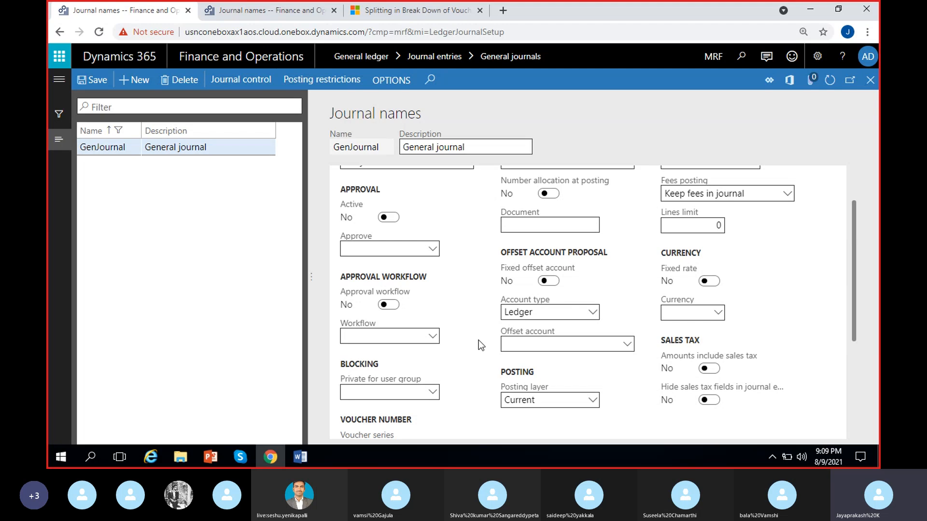
pyautogui.scroll(2, 479, 340)
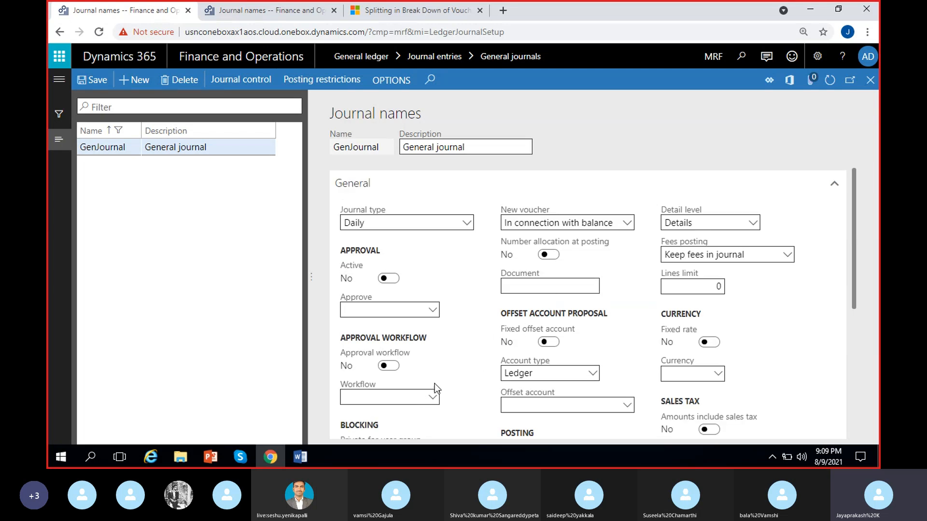
pyautogui.scroll(-1, 483, 355)
pyautogui.scroll(-2, 502, 362)
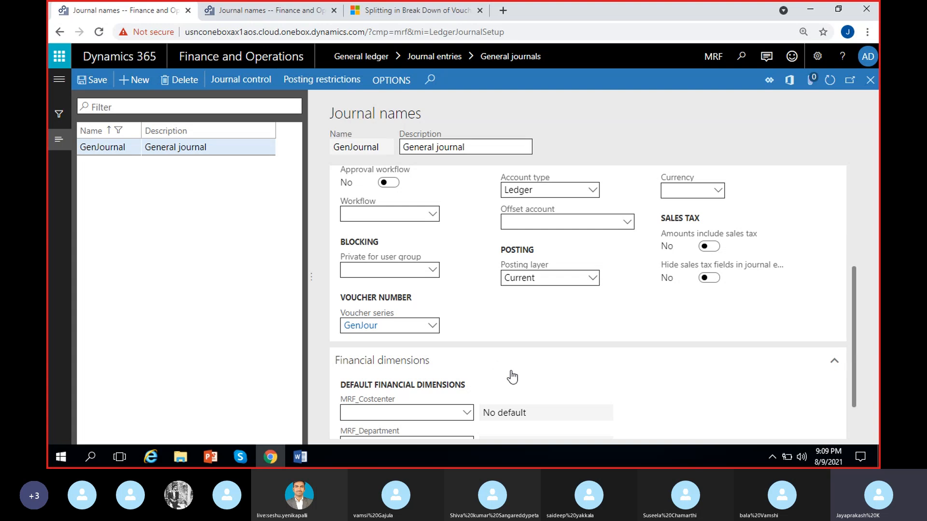
# - Recheck the general settings of the GenJournal journal name and close the forum page about splitting in breakdown of vouchers
pyautogui.scroll(4, 512, 377)
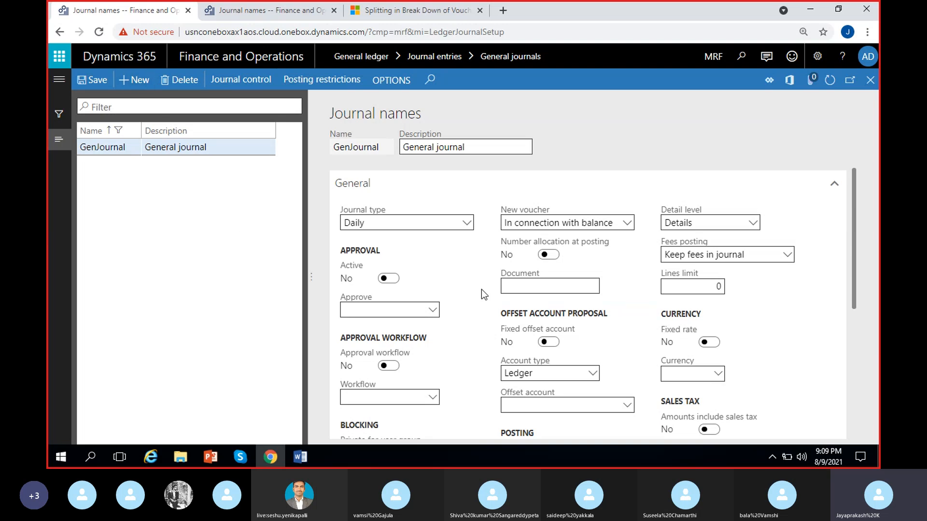
pyautogui.scroll(-1, 458, 354)
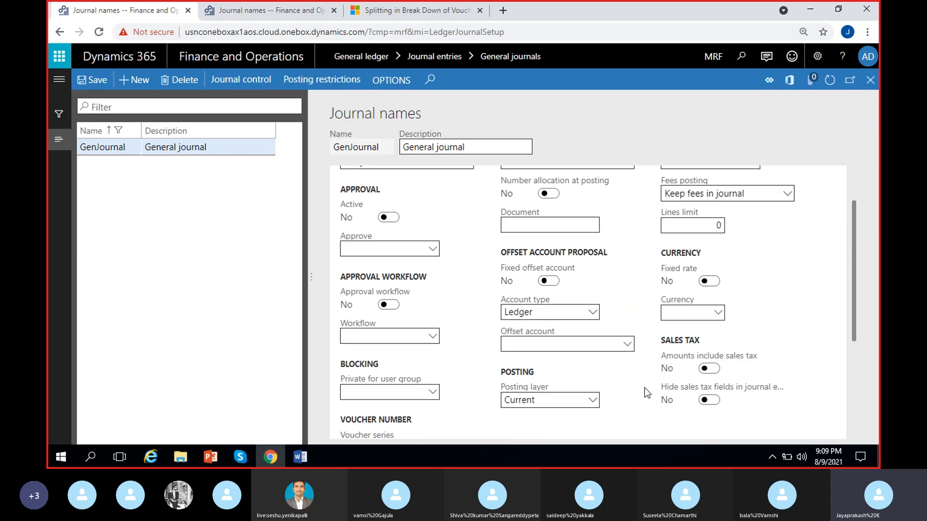
pyautogui.scroll(1, 548, 335)
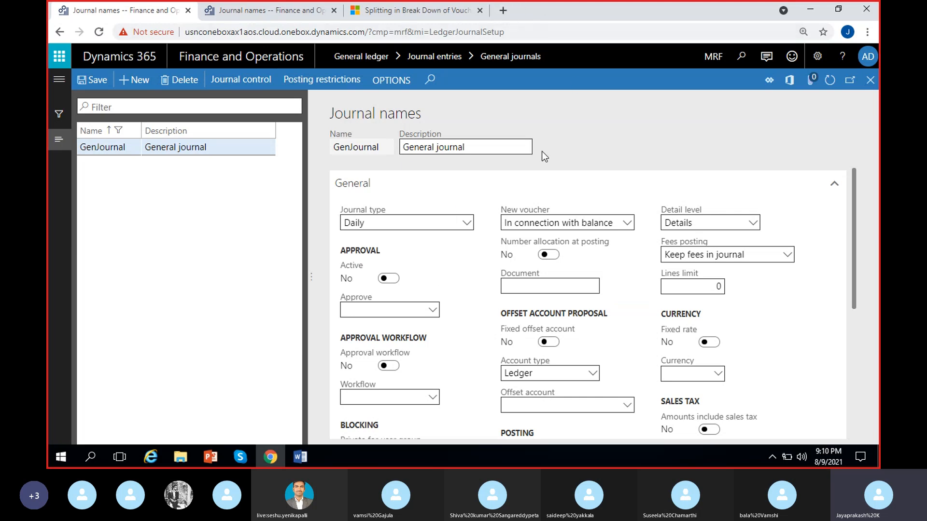
pyautogui.click(397, 7)
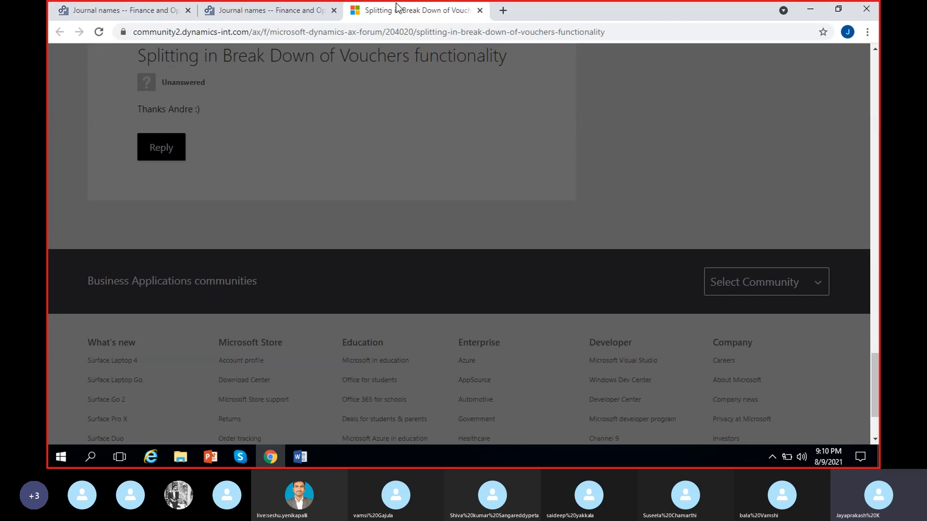
pyautogui.click(479, 10)
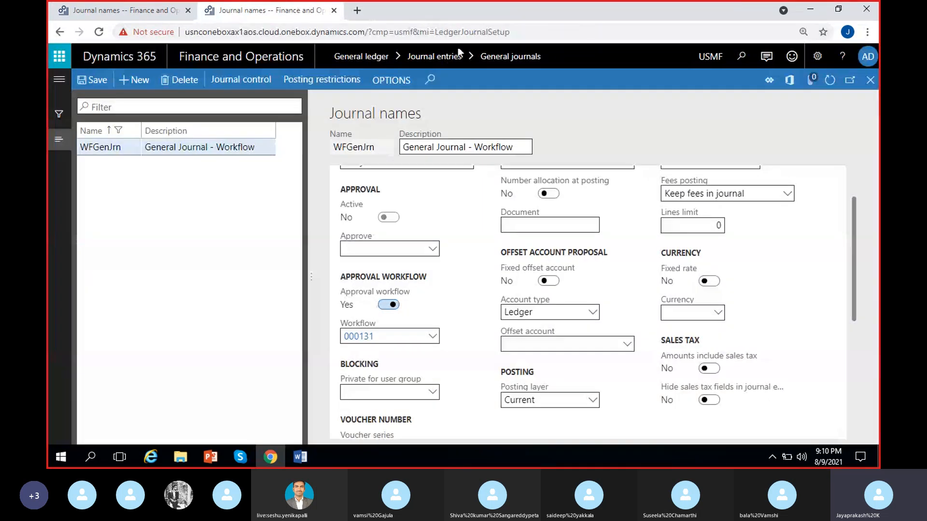
# - Examine the WFGenJrn journal name in the USMF company, from the general settings to the default financial dimensions
pyautogui.scroll(-3, 469, 309)
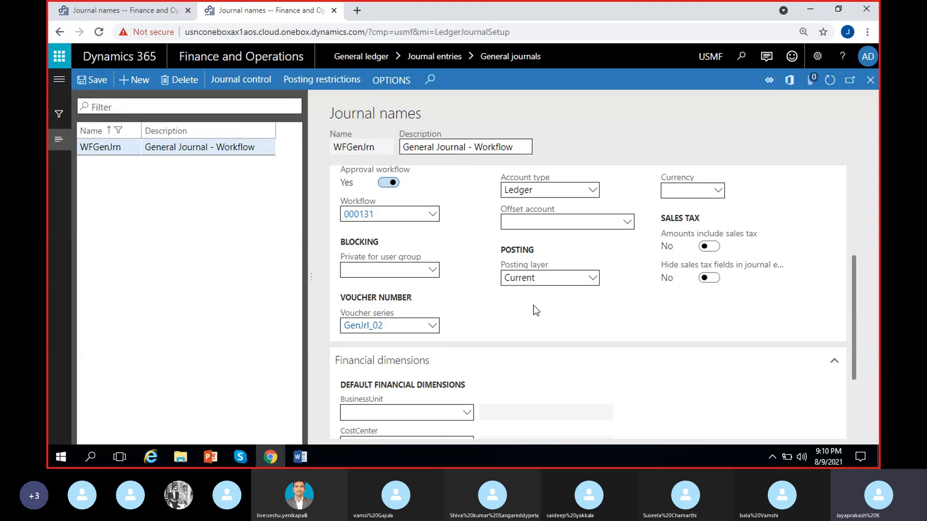
pyautogui.scroll(5, 474, 351)
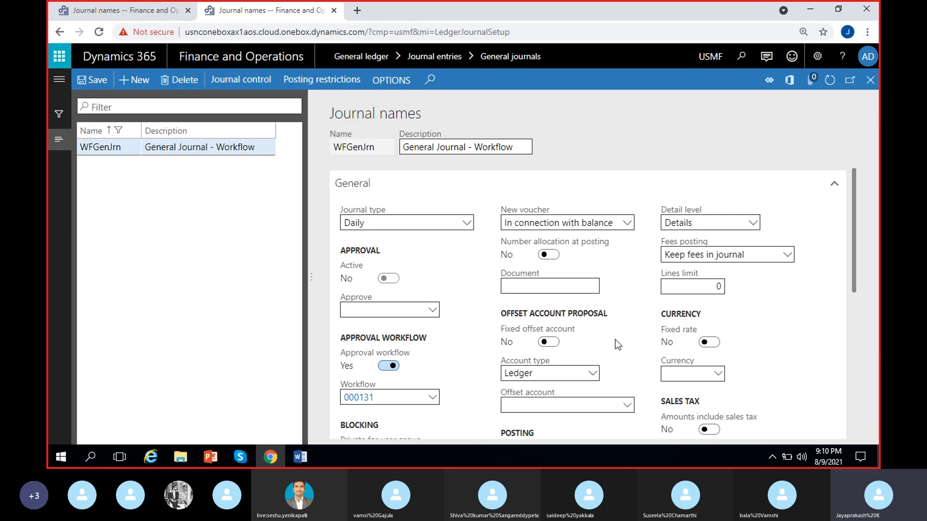
pyautogui.scroll(-3, 615, 340)
pyautogui.scroll(-1, 615, 341)
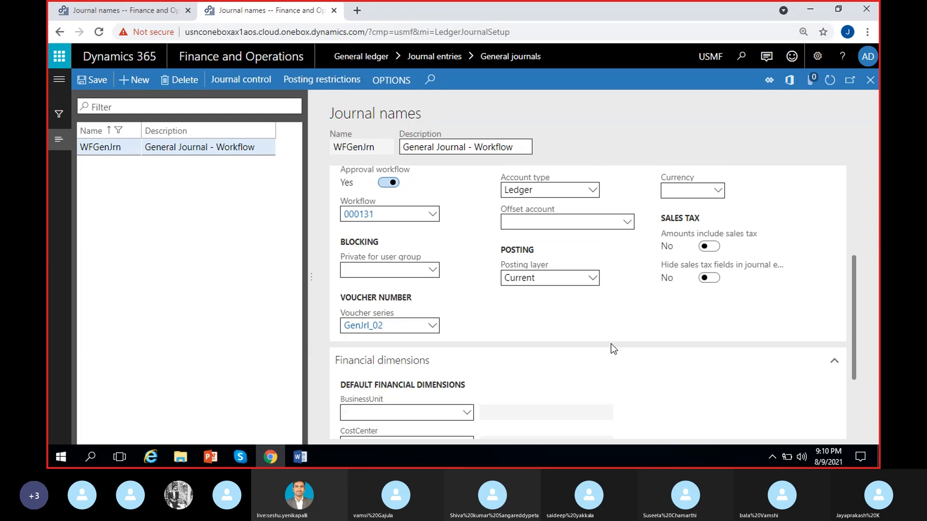
pyautogui.scroll(2, 611, 345)
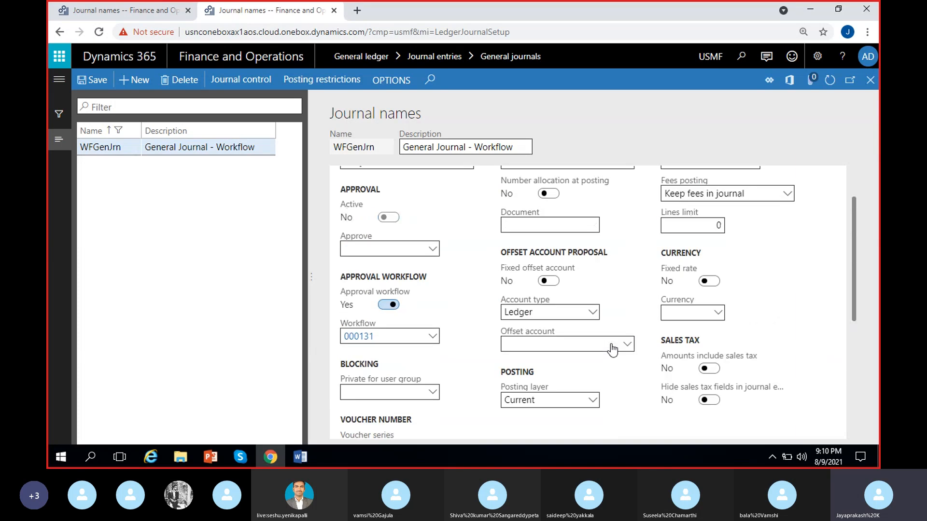
pyautogui.scroll(1, 612, 349)
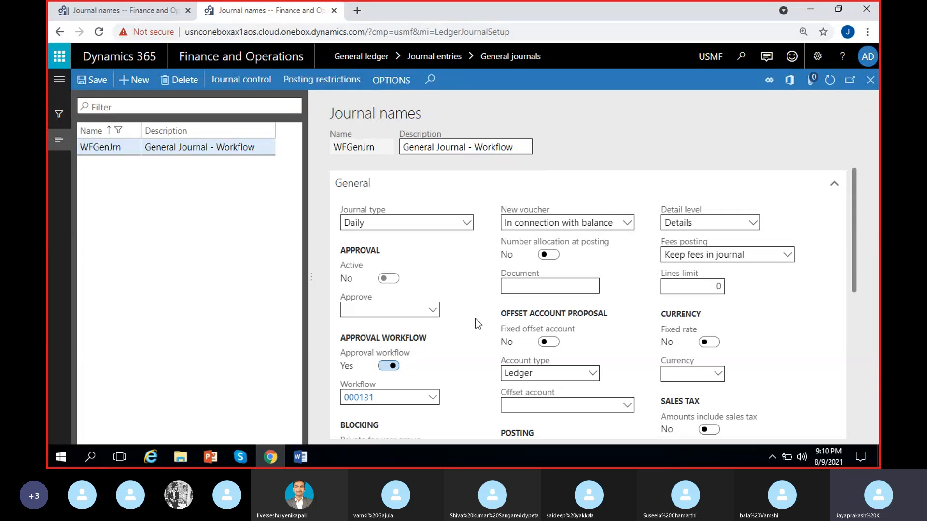
# - Close the MRF company's journal names page and open the lines of general journal MRF-000016, dismissing the message shown
pyautogui.click(156, 17)
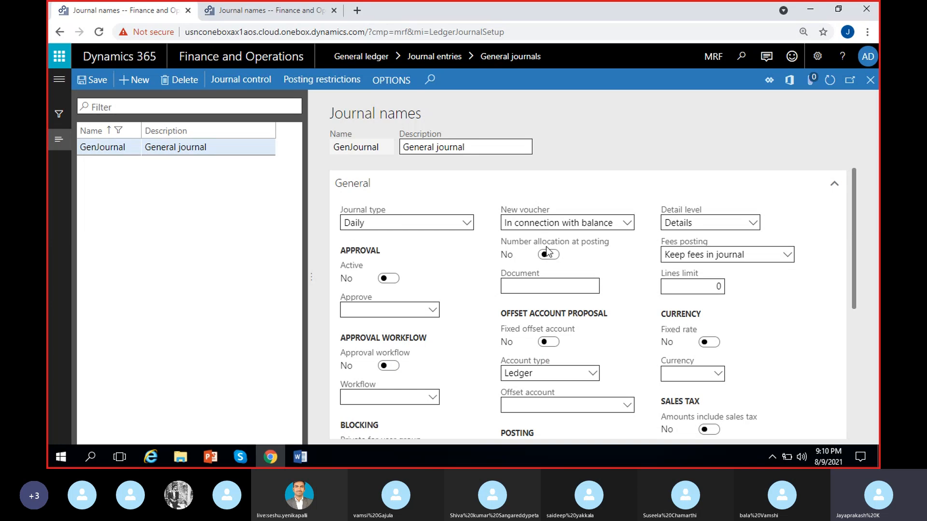
pyautogui.click(867, 81)
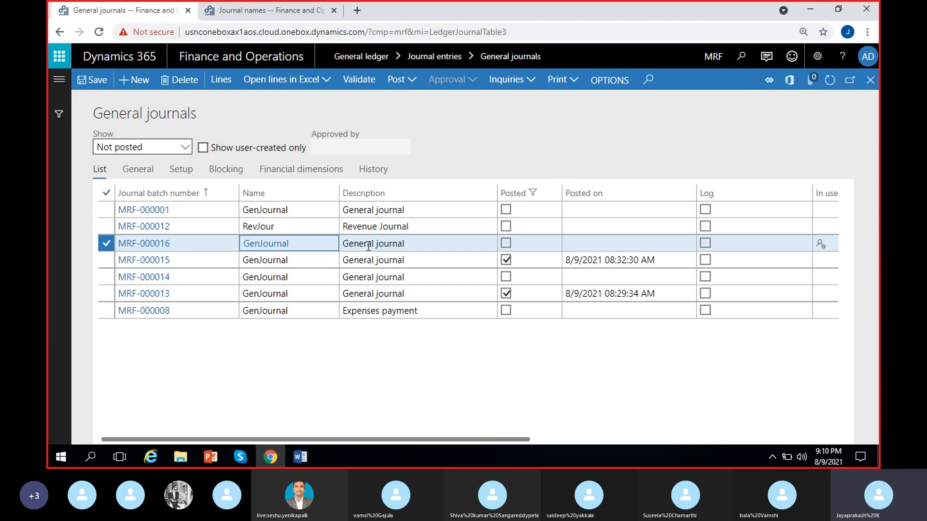
pyautogui.click(399, 244)
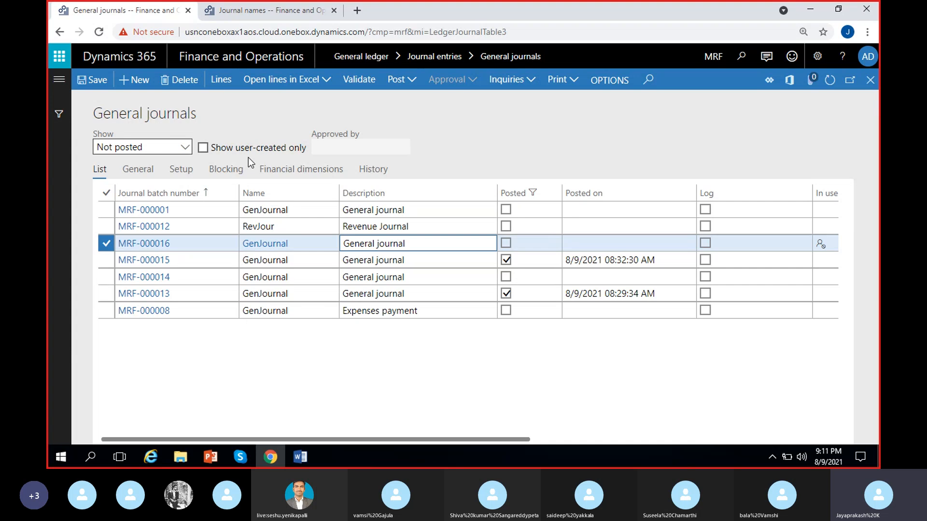
pyautogui.click(220, 89)
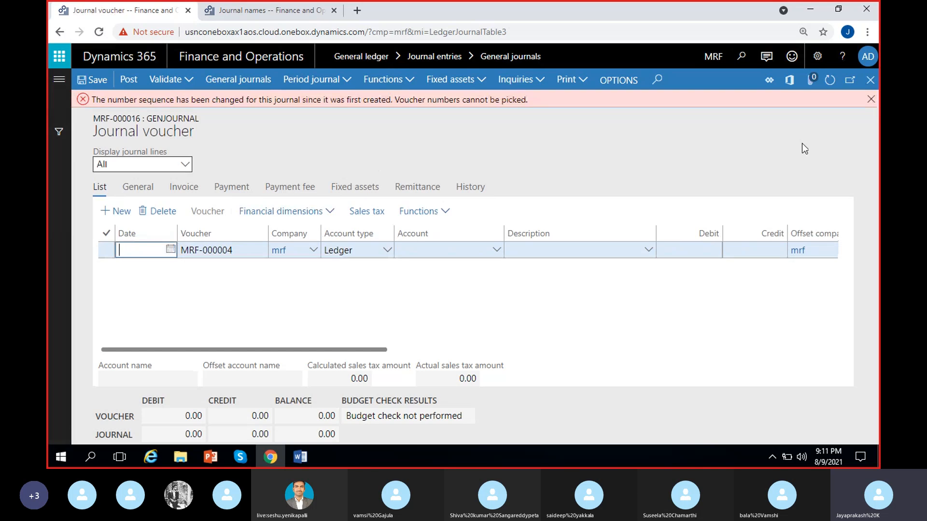
pyautogui.click(871, 99)
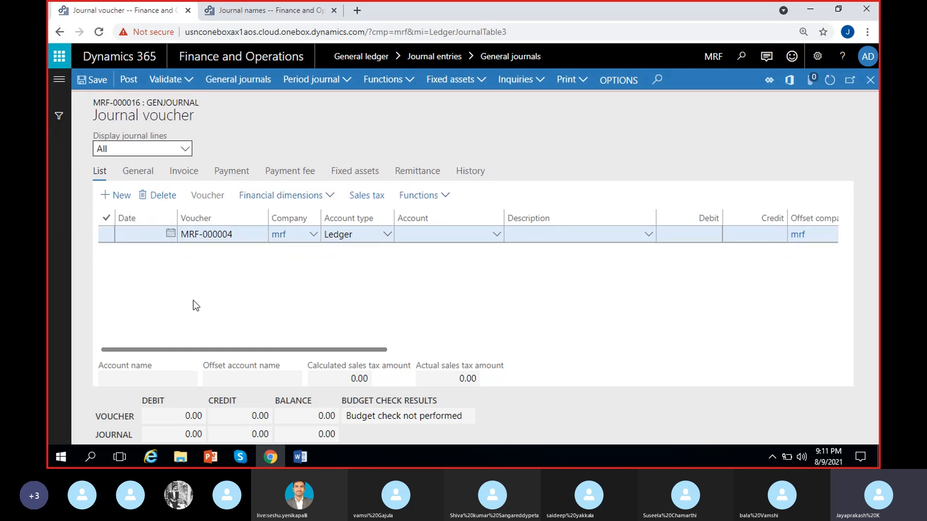
# - Delete the blank voucher line of journal MRF-000016 and add a new line, dismissing the message shown
pyautogui.click(106, 233)
pyautogui.click(163, 194)
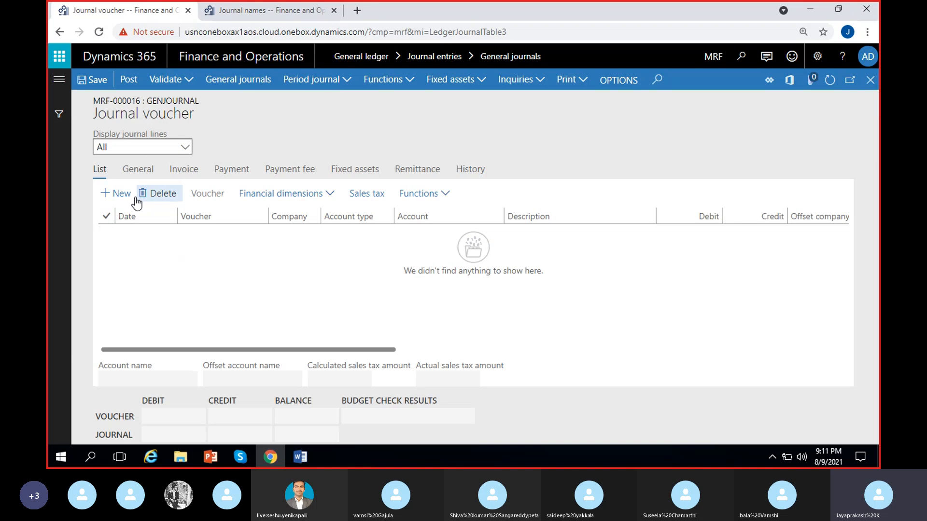
pyautogui.click(115, 194)
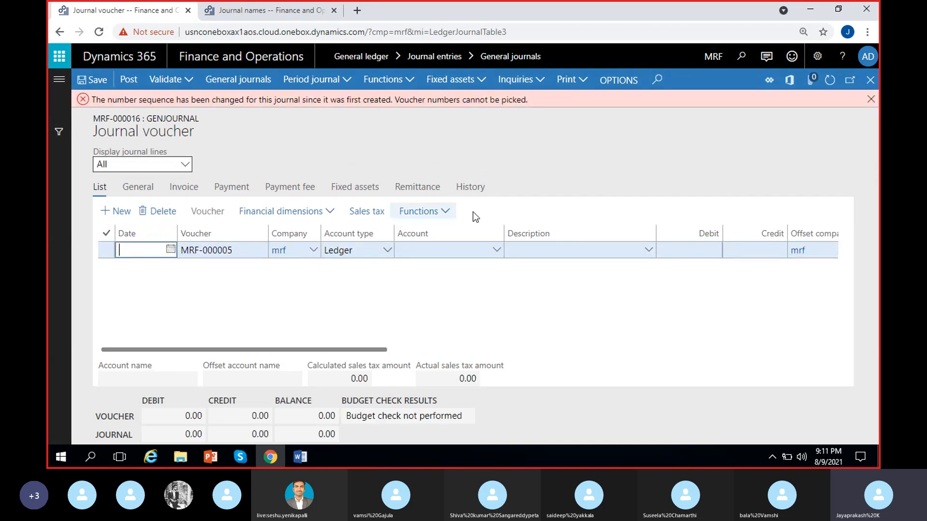
pyautogui.click(870, 99)
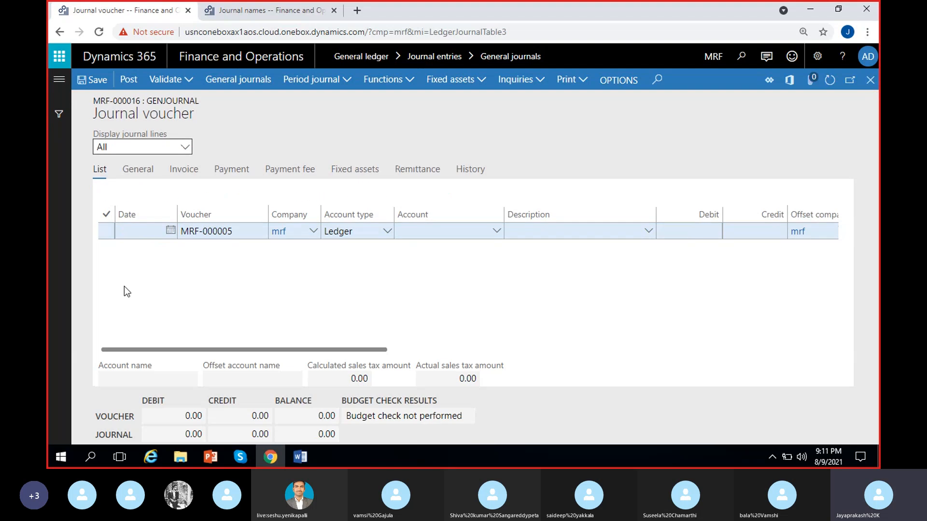
# - Set the new voucher line's date to 8/1/2021 and close the journal voucher page
pyautogui.click(170, 232)
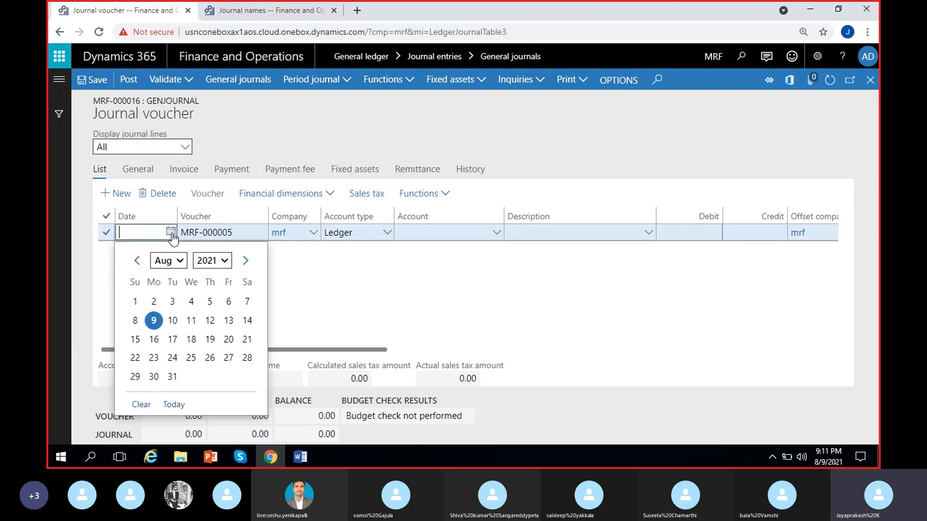
pyautogui.click(135, 299)
pyautogui.click(302, 285)
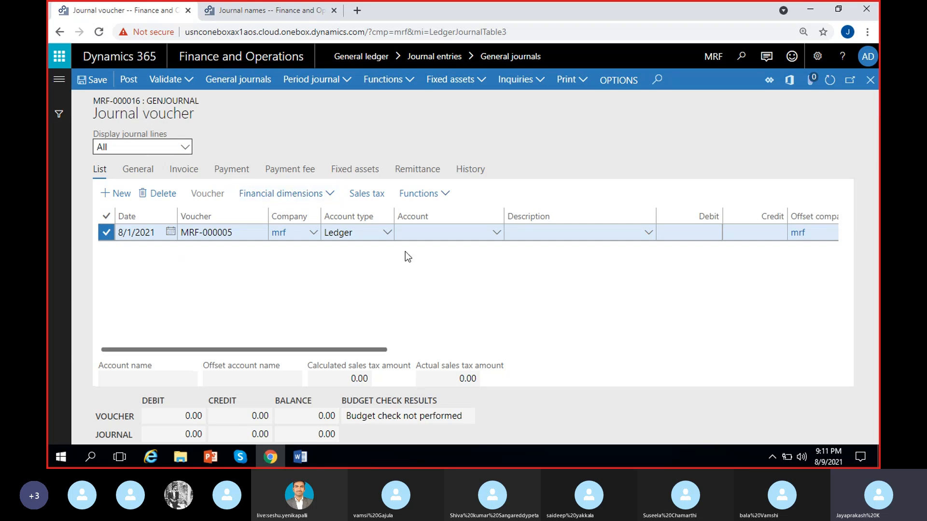
pyautogui.click(870, 79)
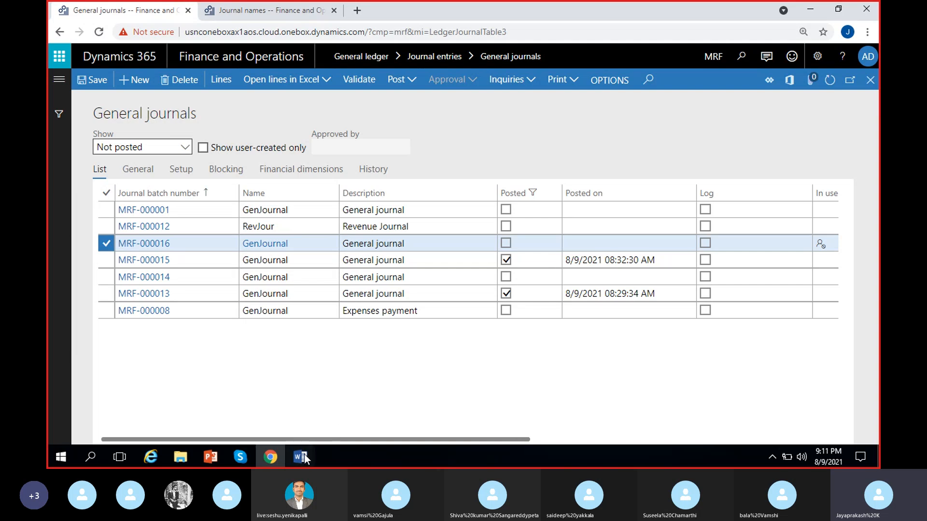
# - Close the MS Dynamics 8 PM notes and the course content document in Word, and switch to Skype
pyautogui.moveTo(305, 458)
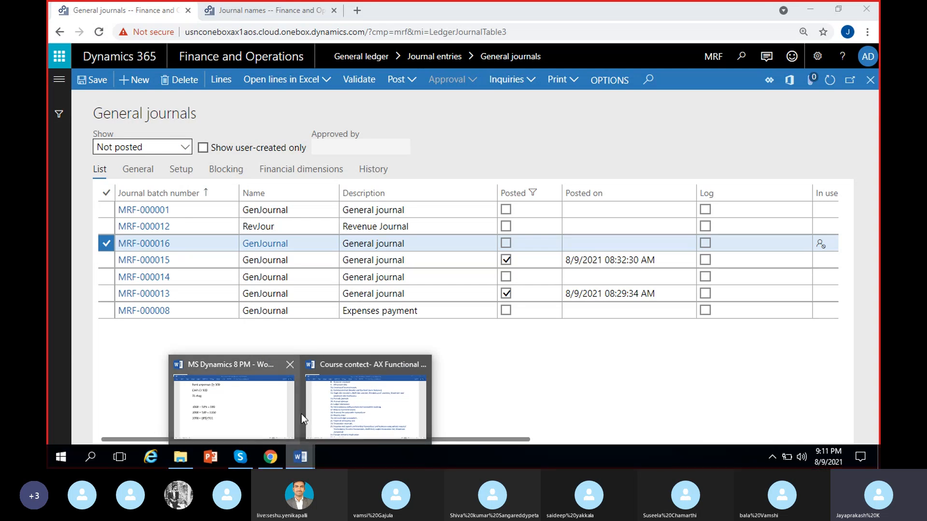
pyautogui.click(263, 416)
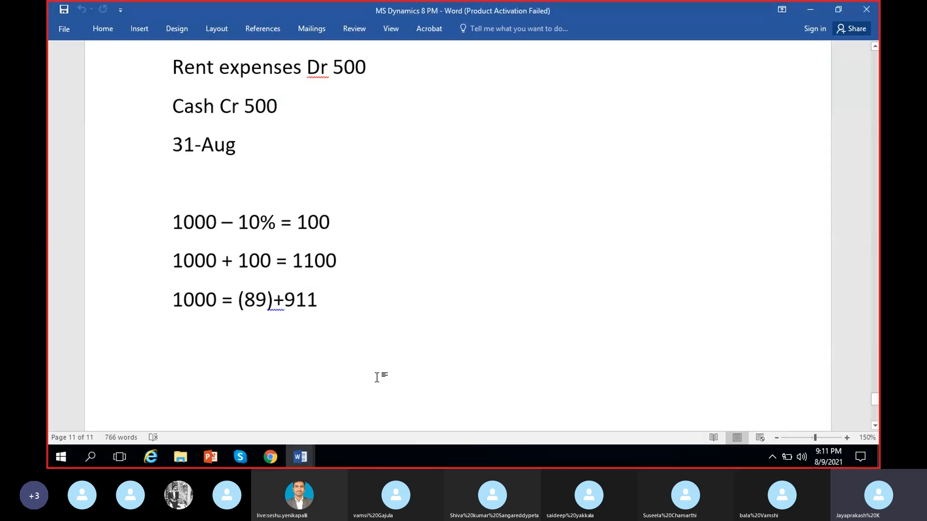
pyautogui.click(866, 10)
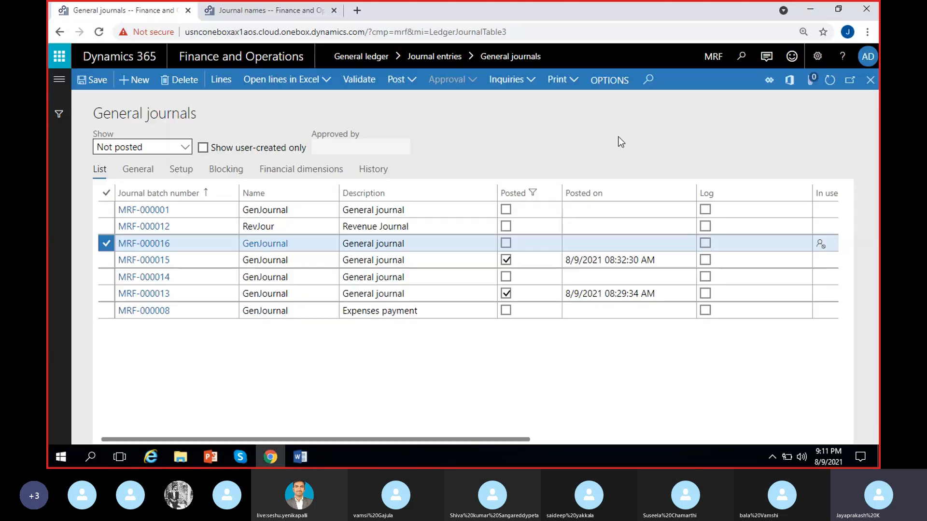
pyautogui.click(298, 457)
pyautogui.click(867, 10)
pyautogui.click(244, 461)
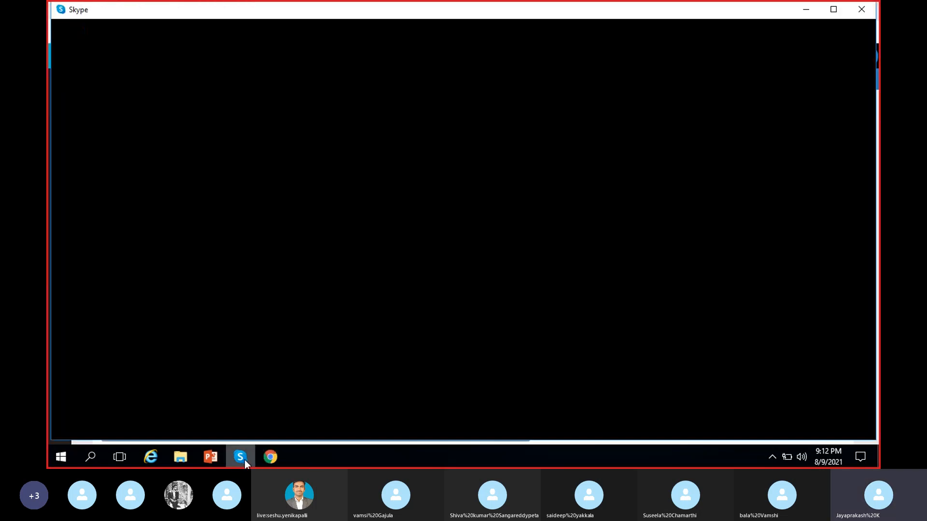